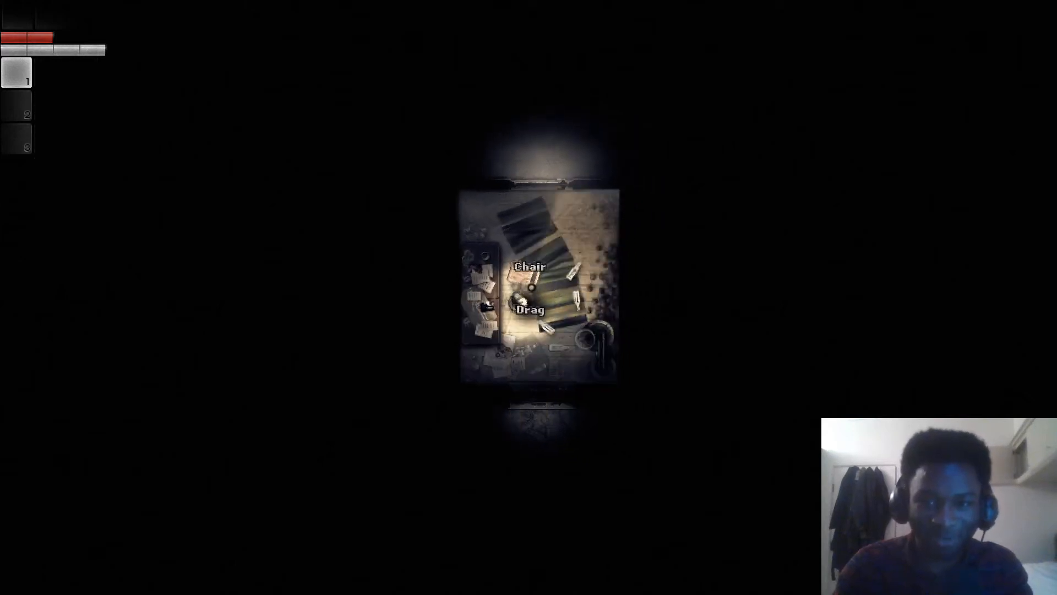
Drag the chair, then quit the dark-room session to the title menu.
left_click(510, 280)
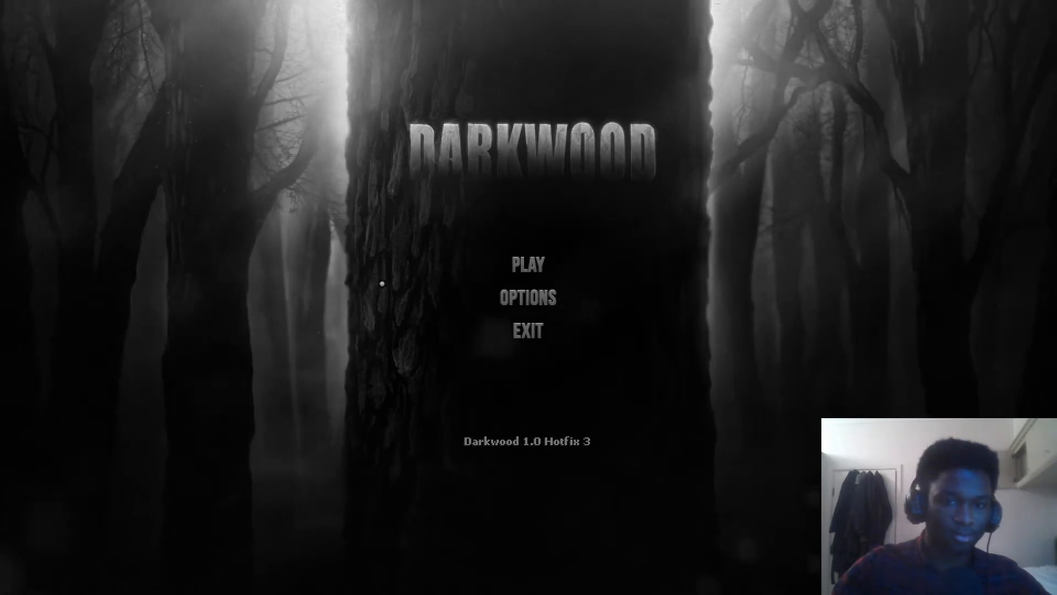
Start a new game on an empty profile at Normal difficulty.
left_click(526, 263)
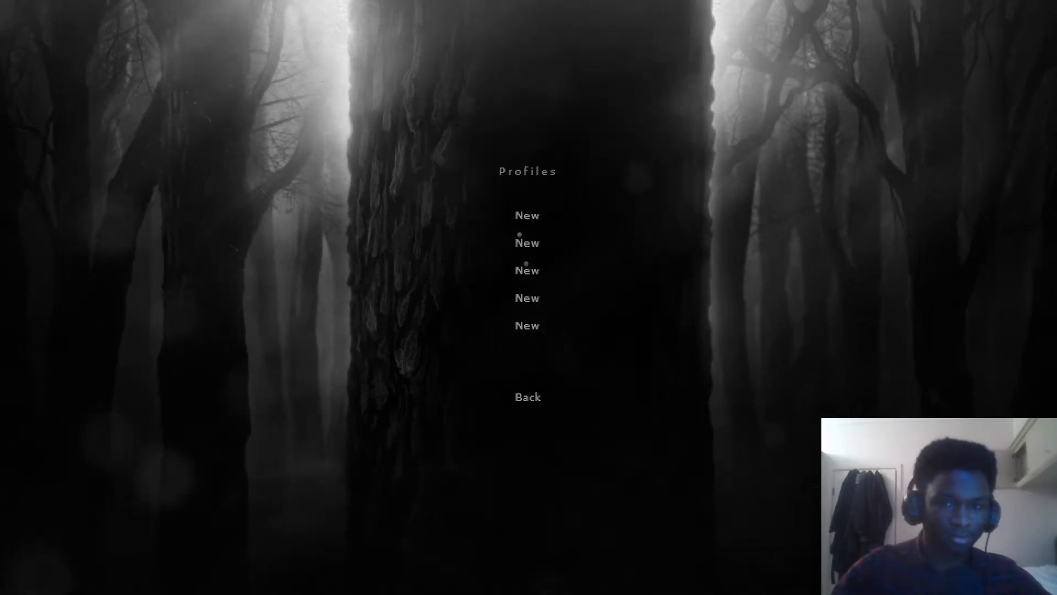
left_click(521, 211)
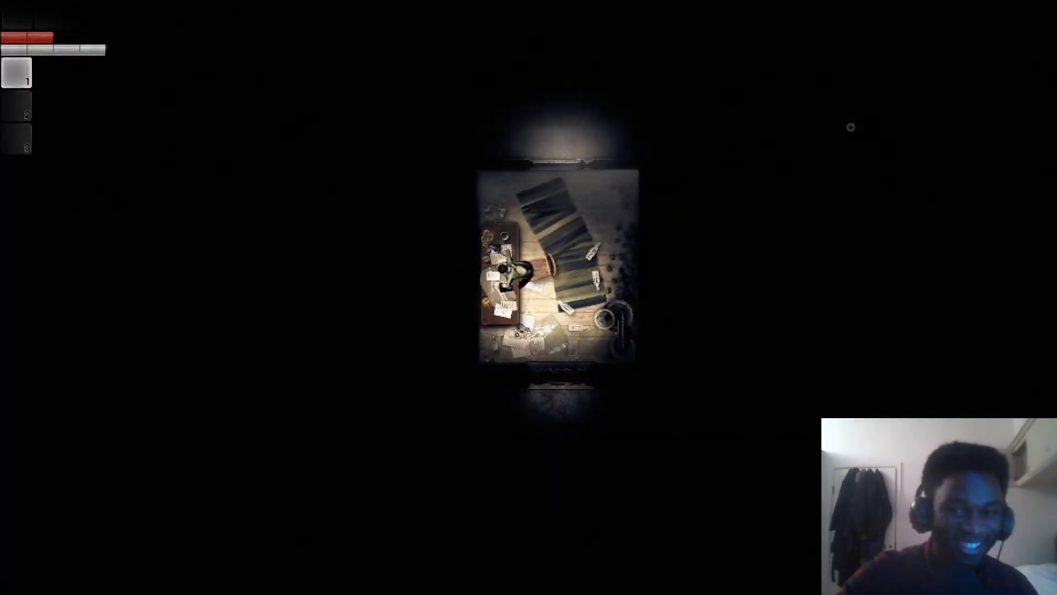
Walk through the dark room and around the left side of the table.
key("w")
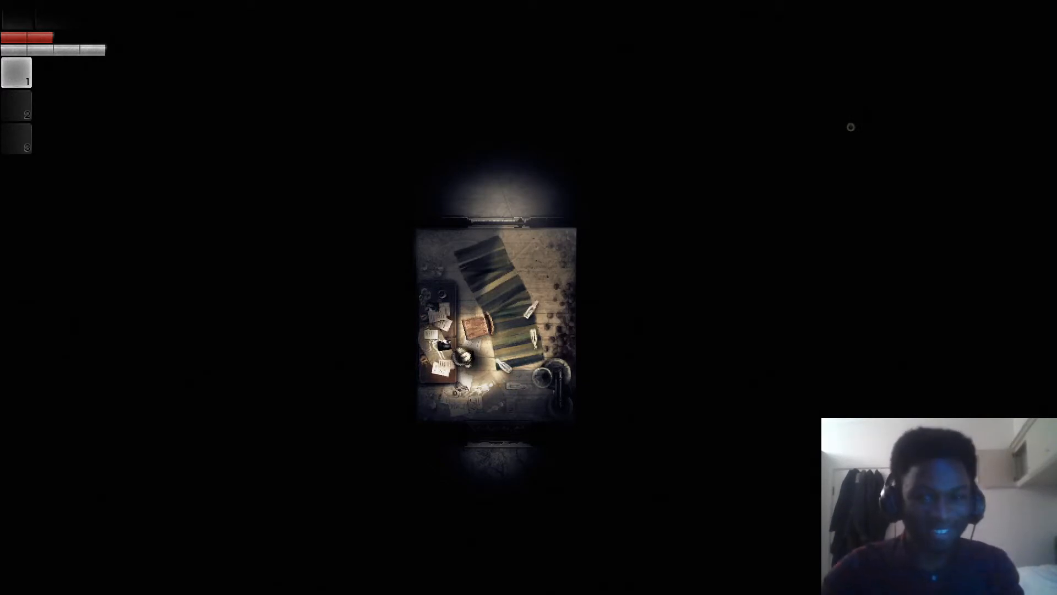
key("d")
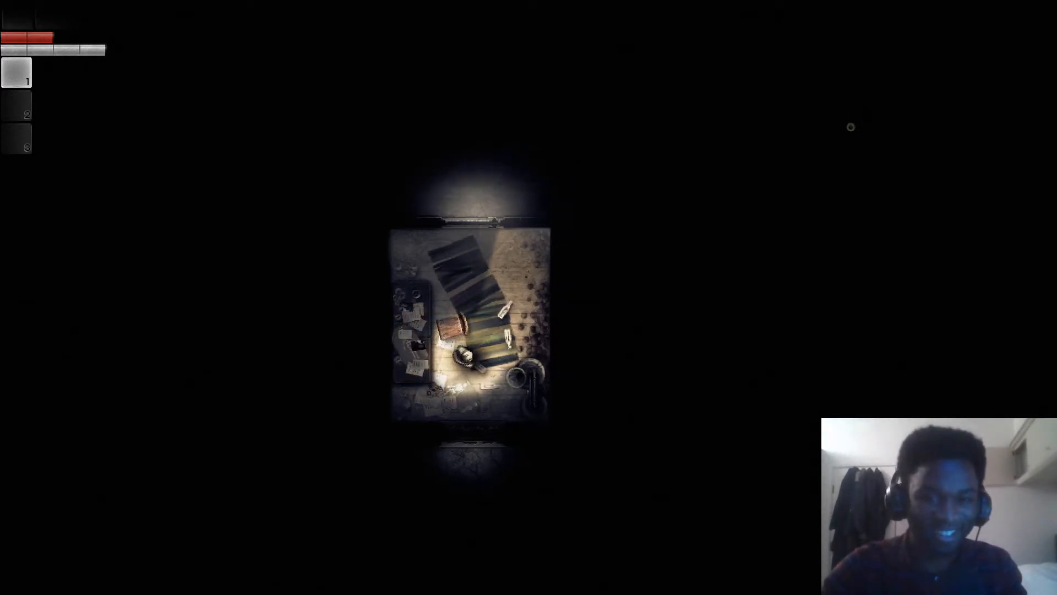
key("w")
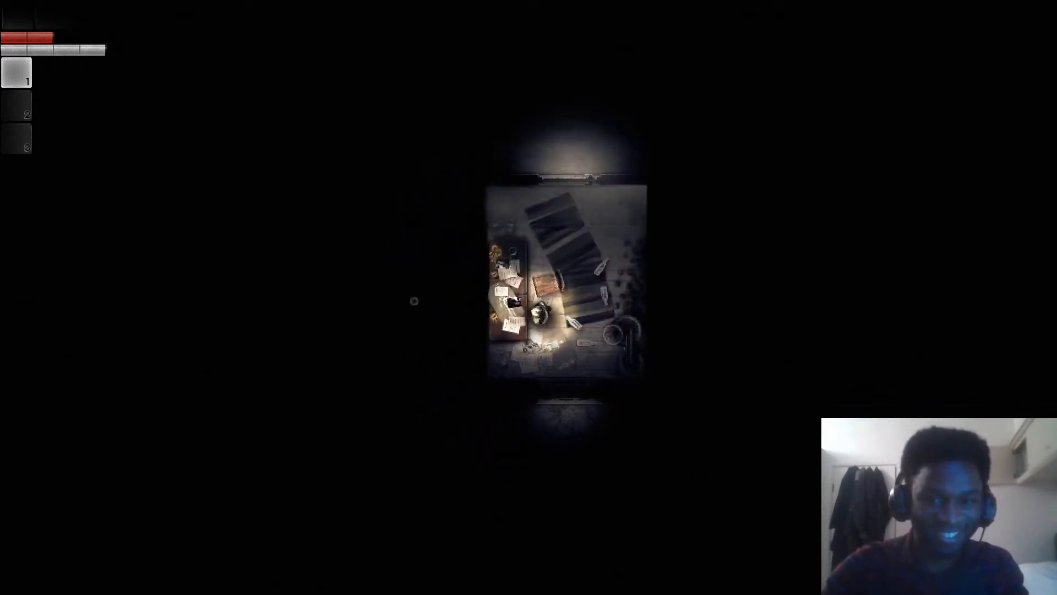
key("w")
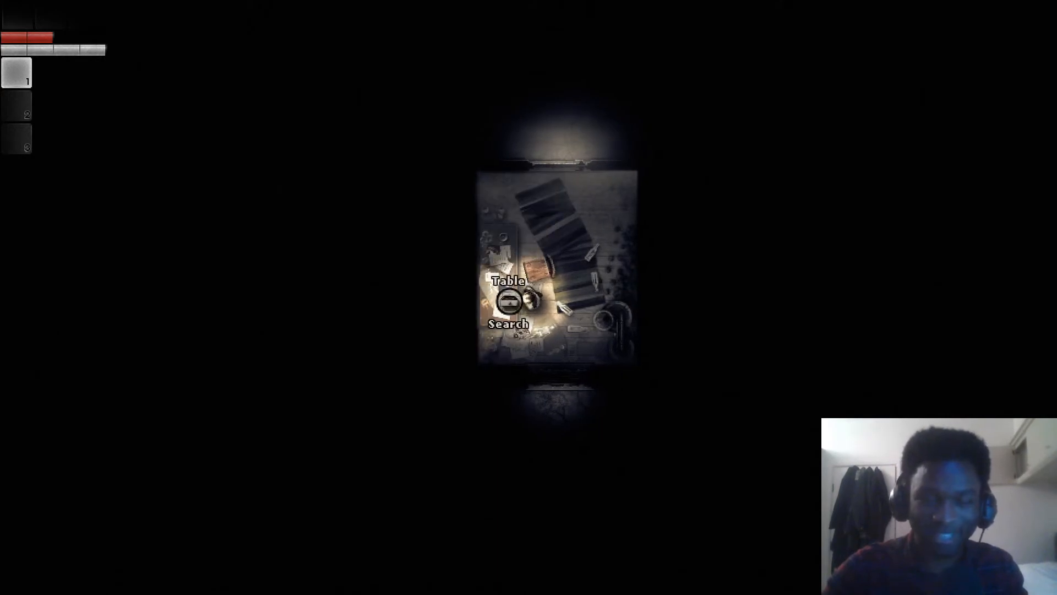
key("s")
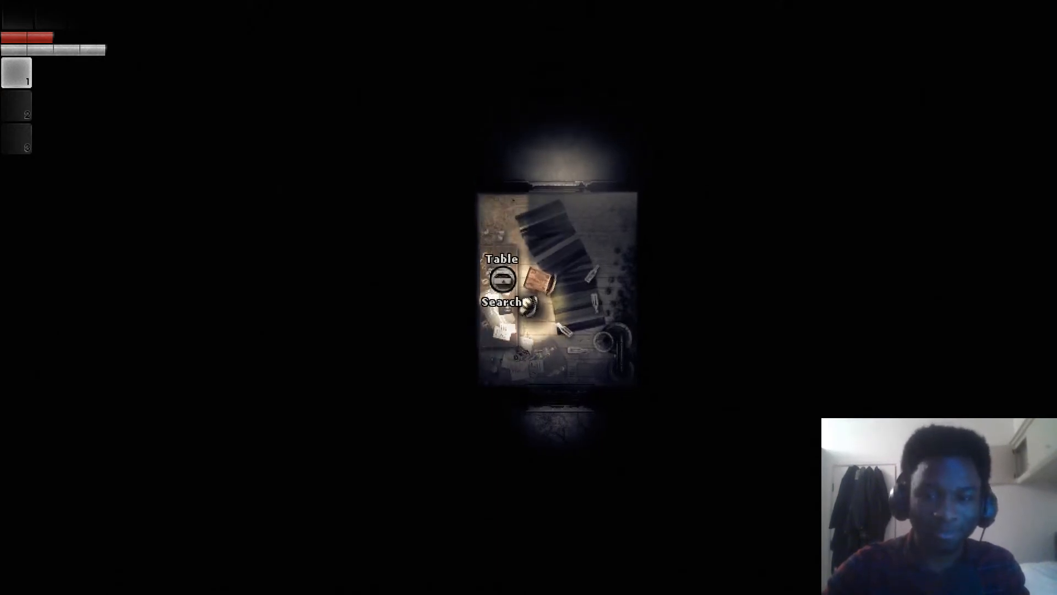
key("a")
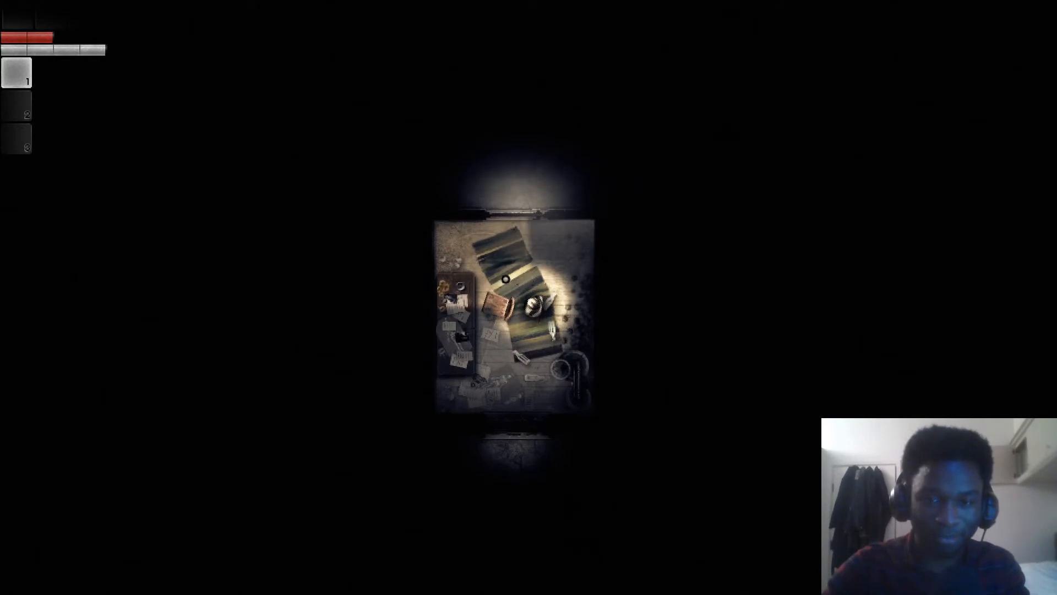
Inspect the wooden door, potatoes, alcohol distiller and medical notes in turn.
key("w")
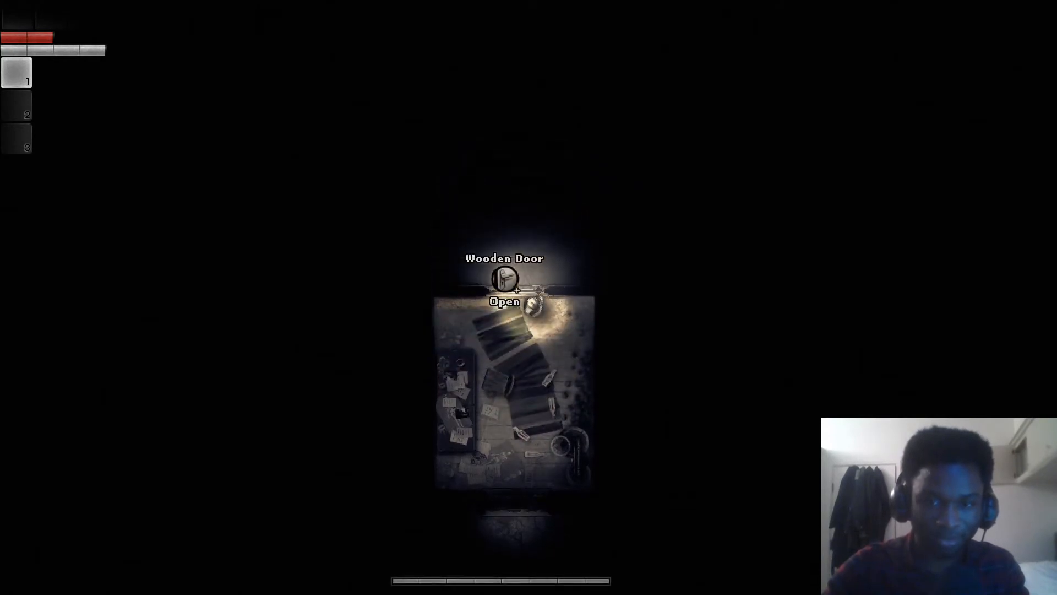
key("d")
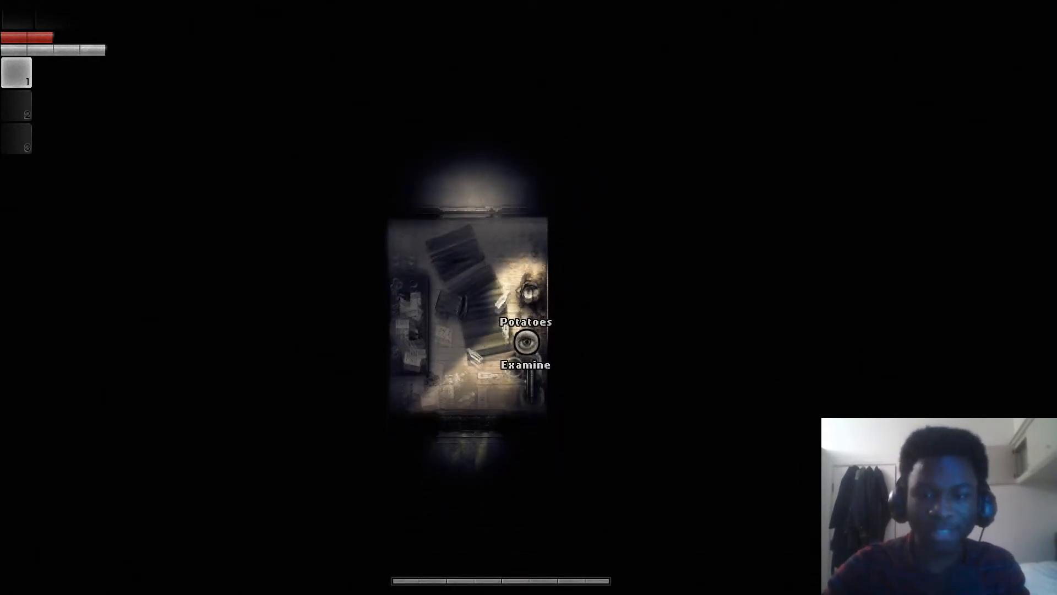
key("s")
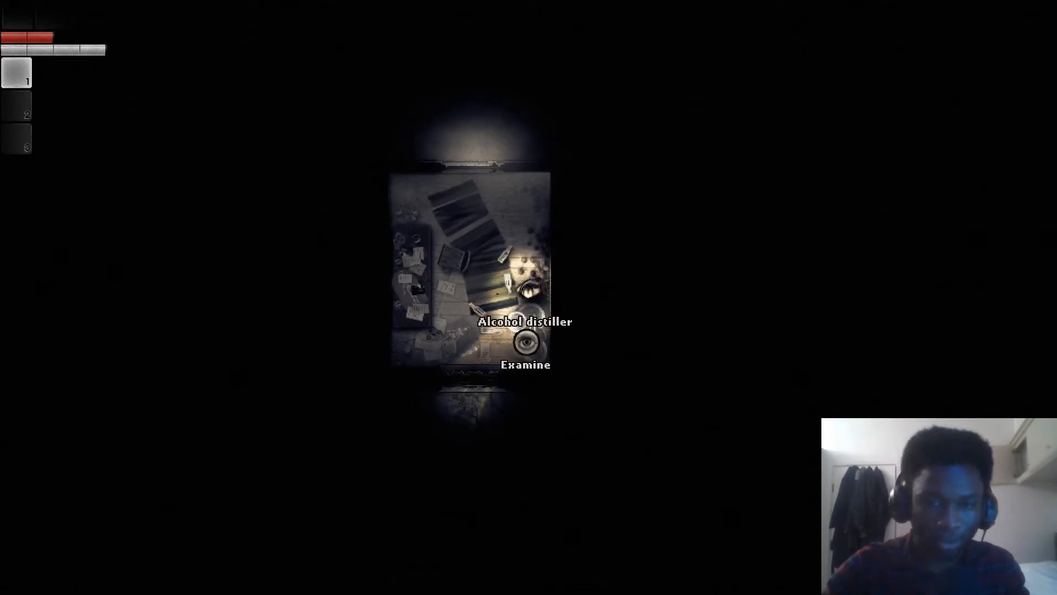
key("a")
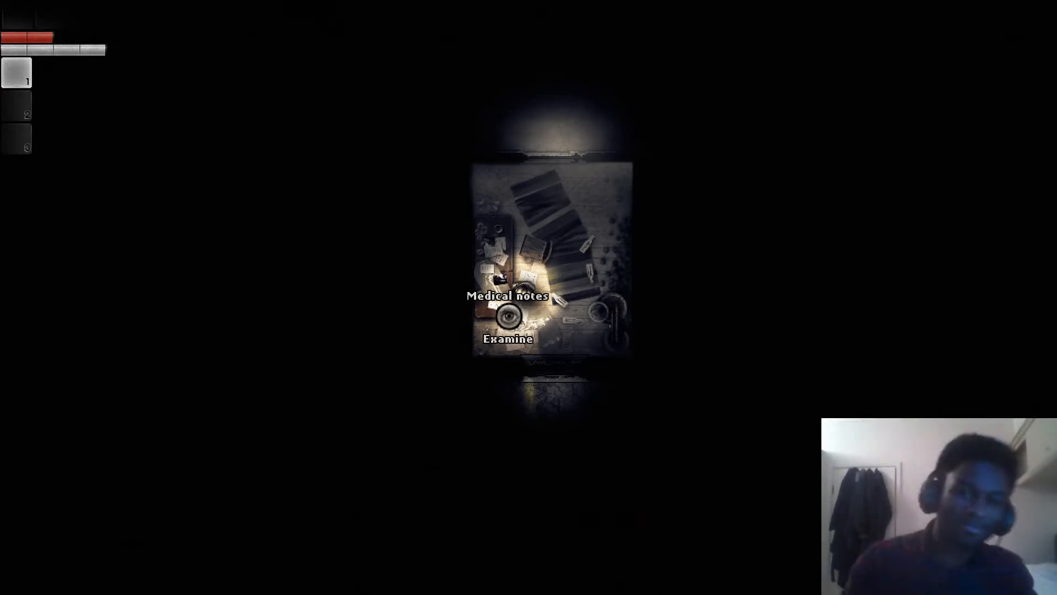
Return to the table and search it, revealing a notepad and pills.
key("a")
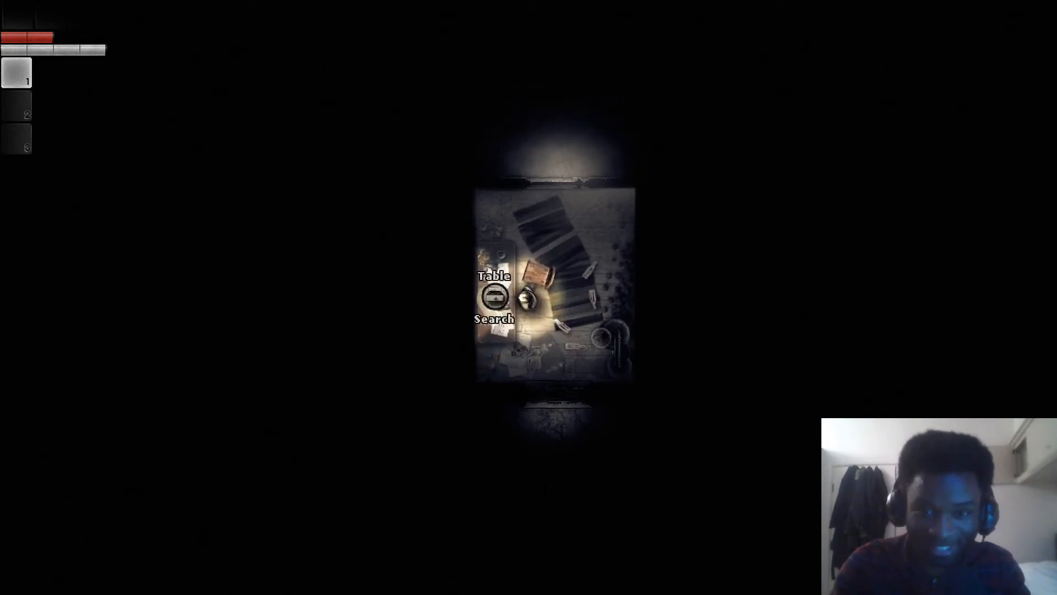
key("e")
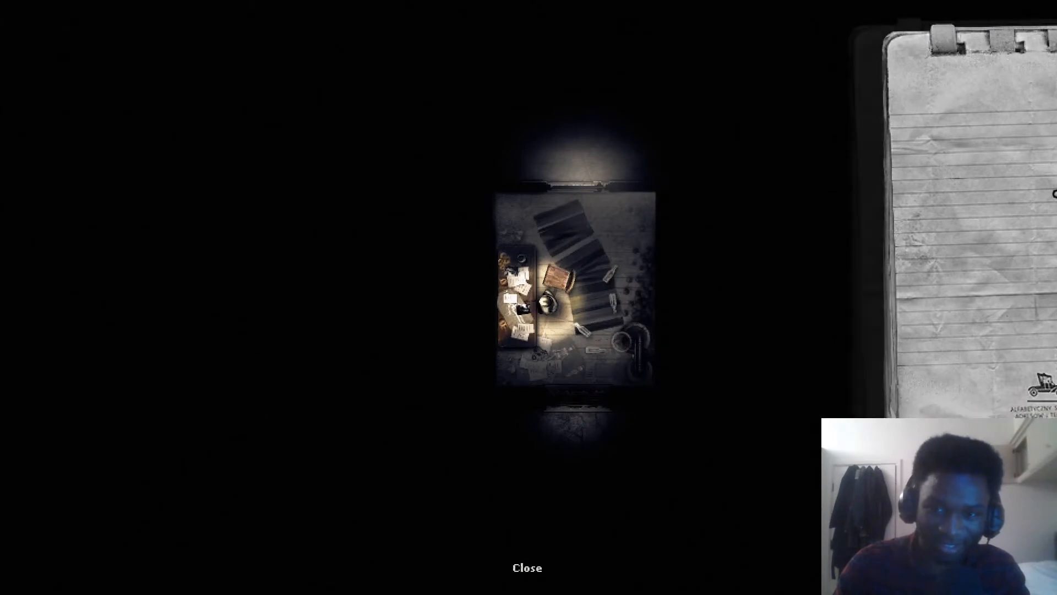
Finish reading the generator note, close the container view, then search the table again.
left_click_drag(933, 220, 577, 302)
key("Escape")
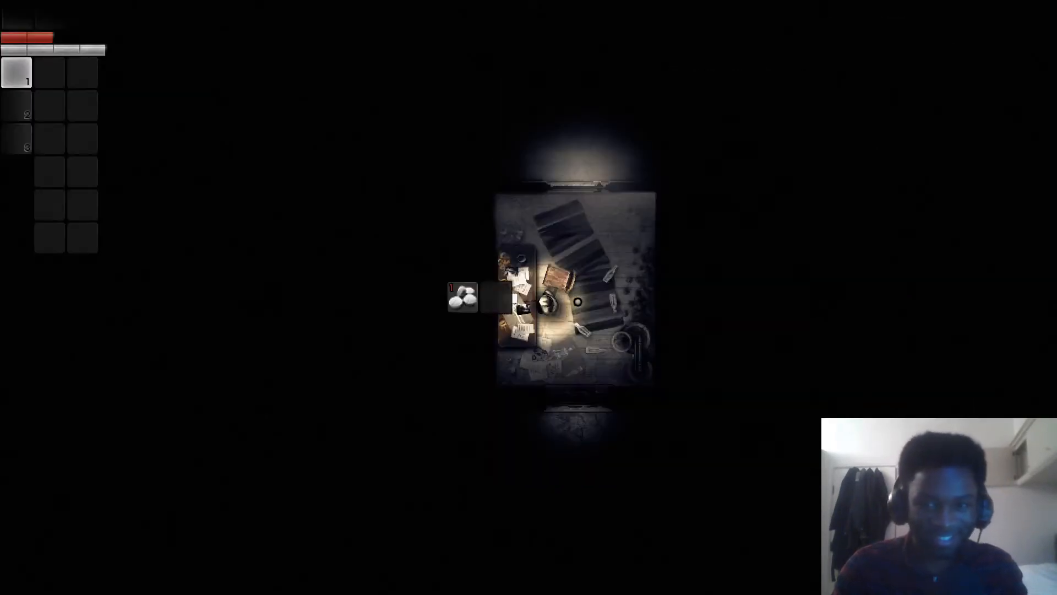
key("Tab")
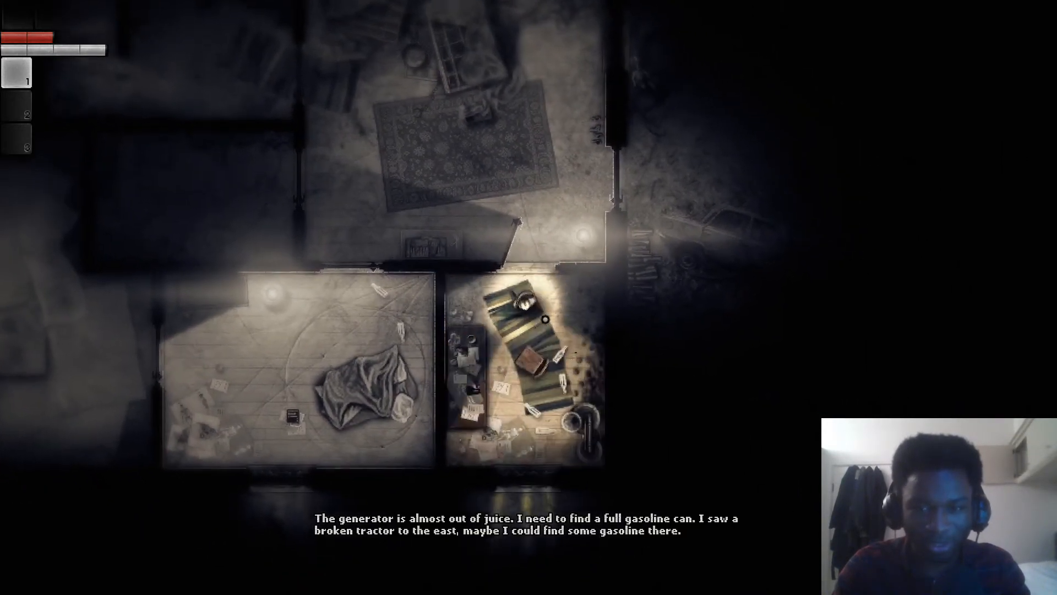
key("e")
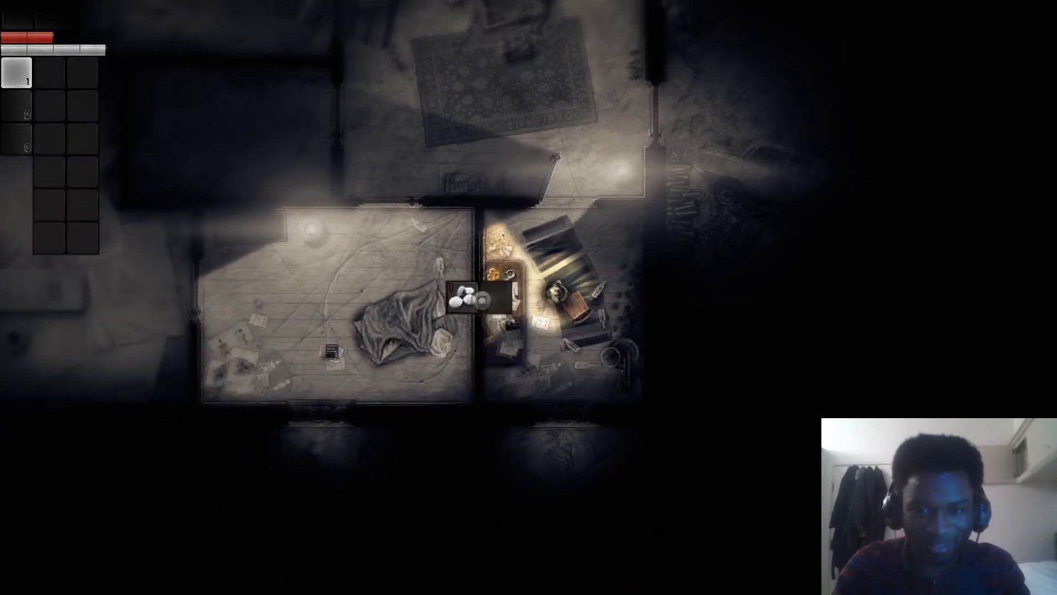
mouse_move(463, 296)
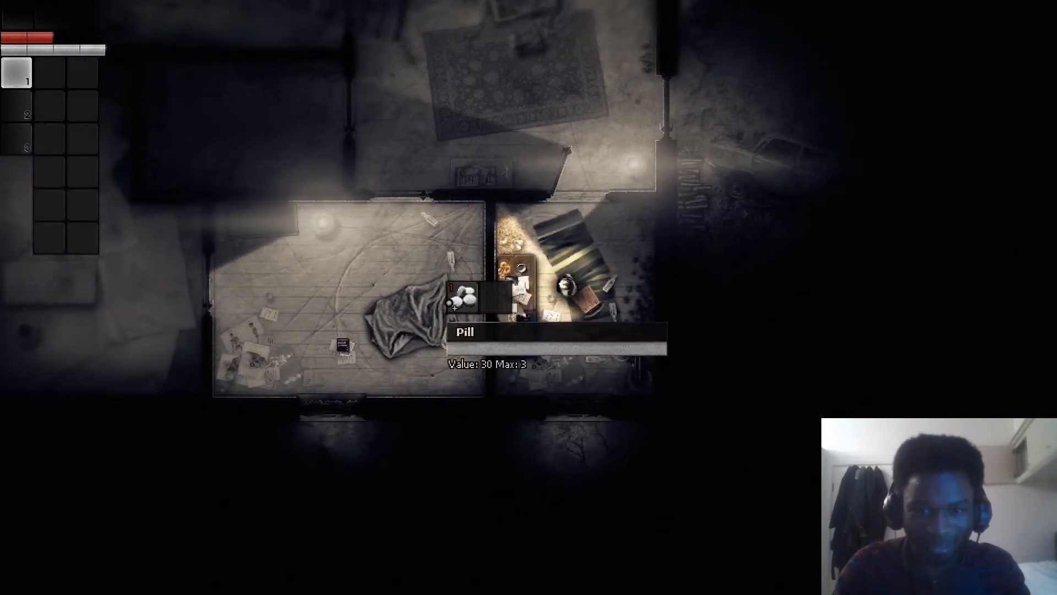
Take the pills from the table into inventory and close the container view.
left_click(453, 304)
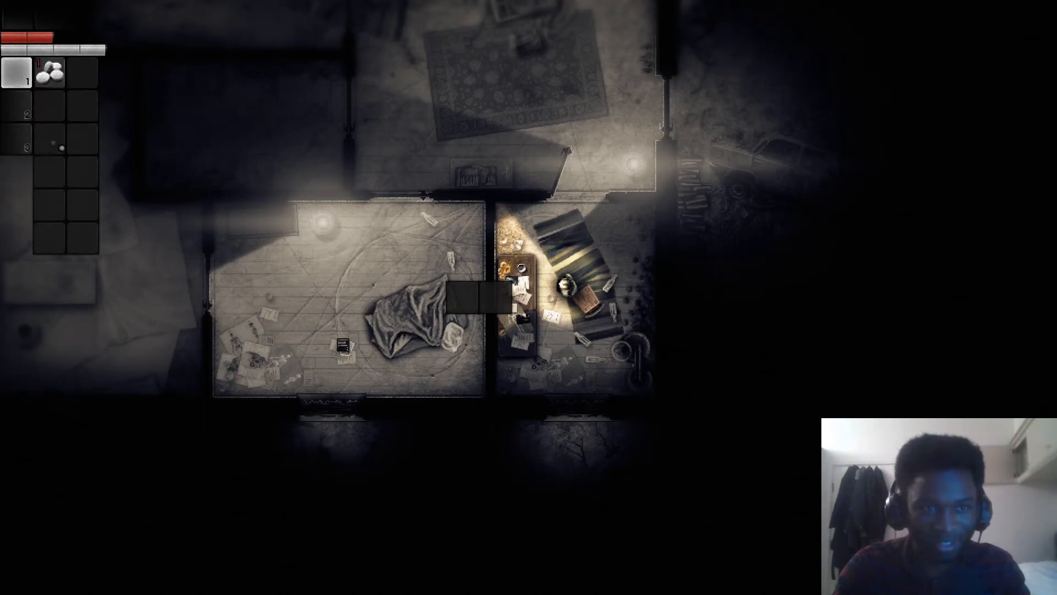
key("Tab")
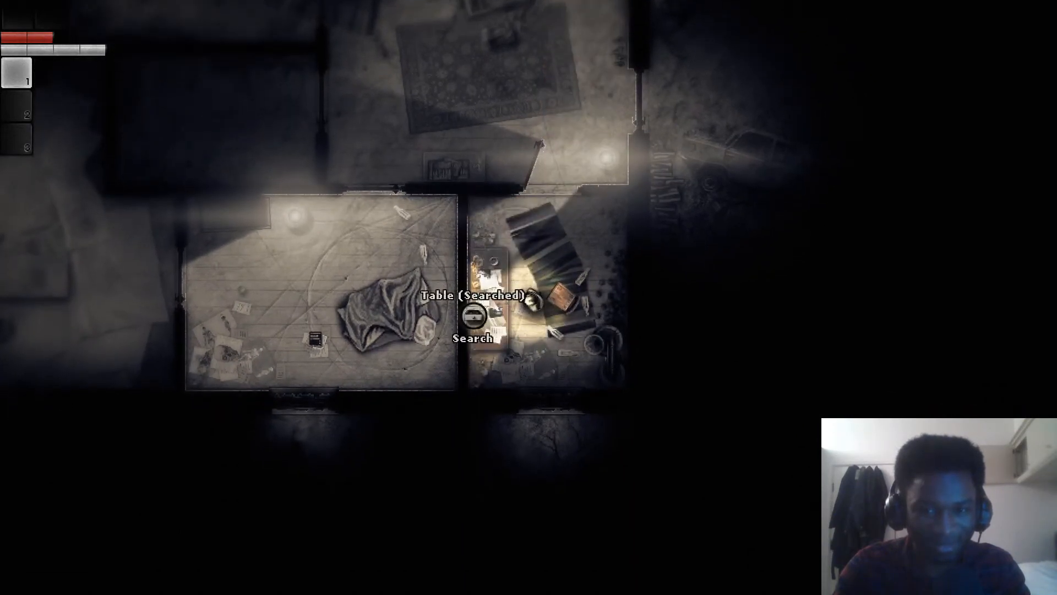
Examine the alcohol distiller and the potatoes, then walk north to the lamp room.
key("d")
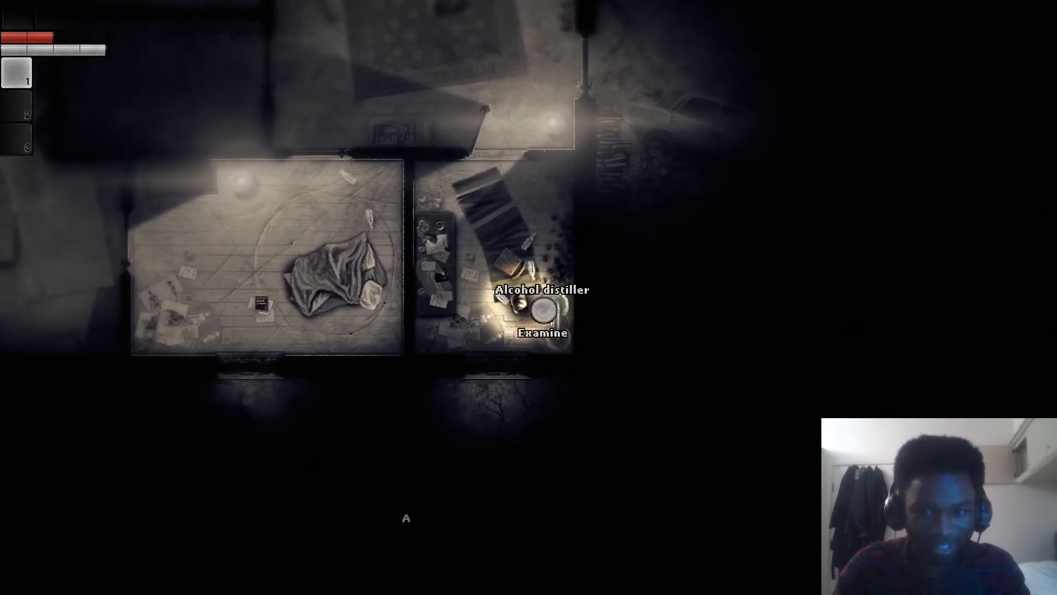
key("w")
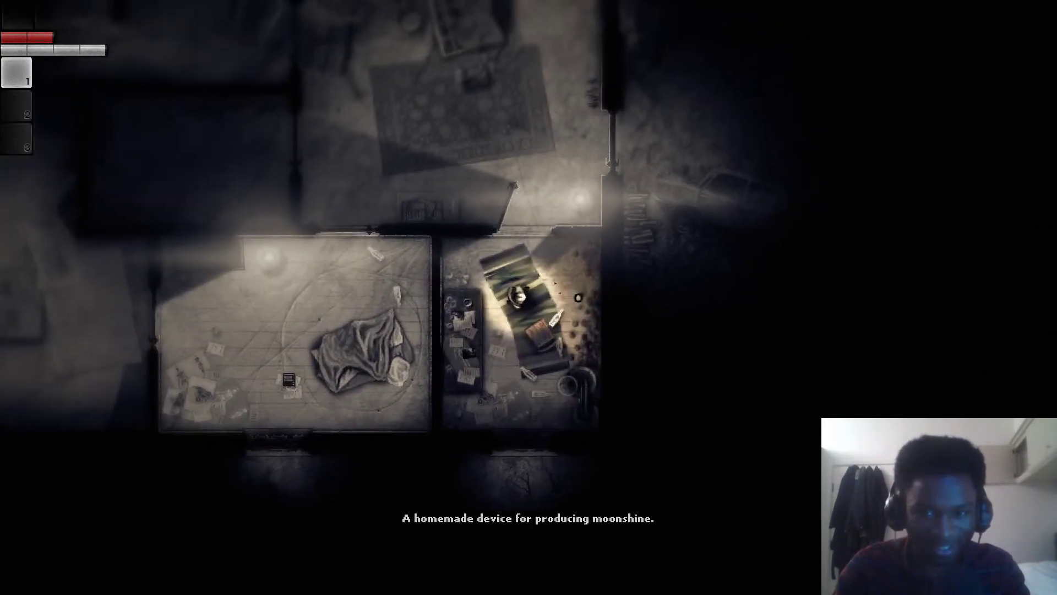
key("d")
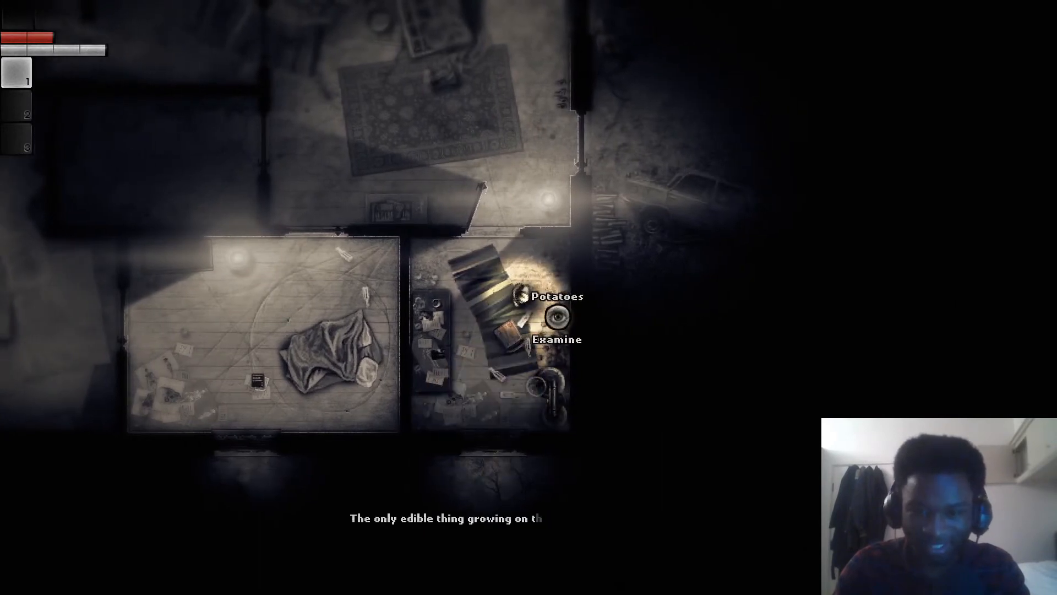
key("e")
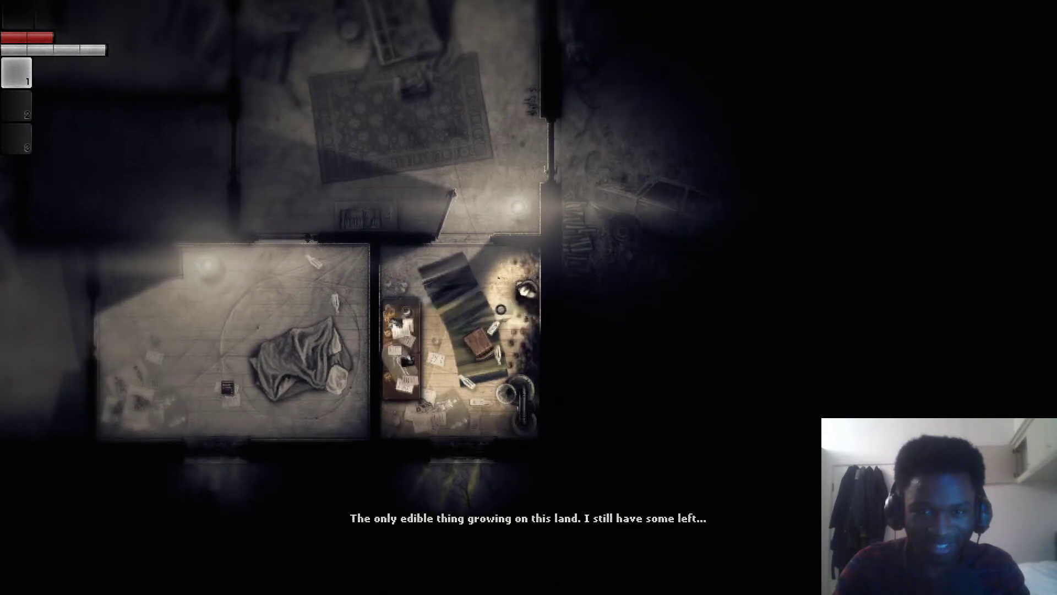
key("w")
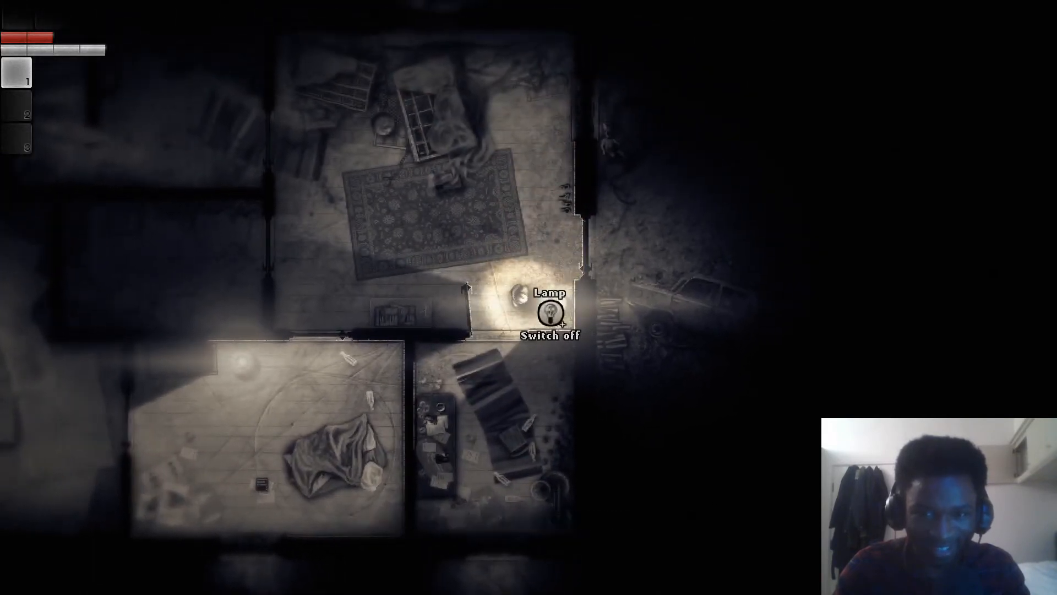
Switch the upper room's lamp off and back on a few times.
key("e")
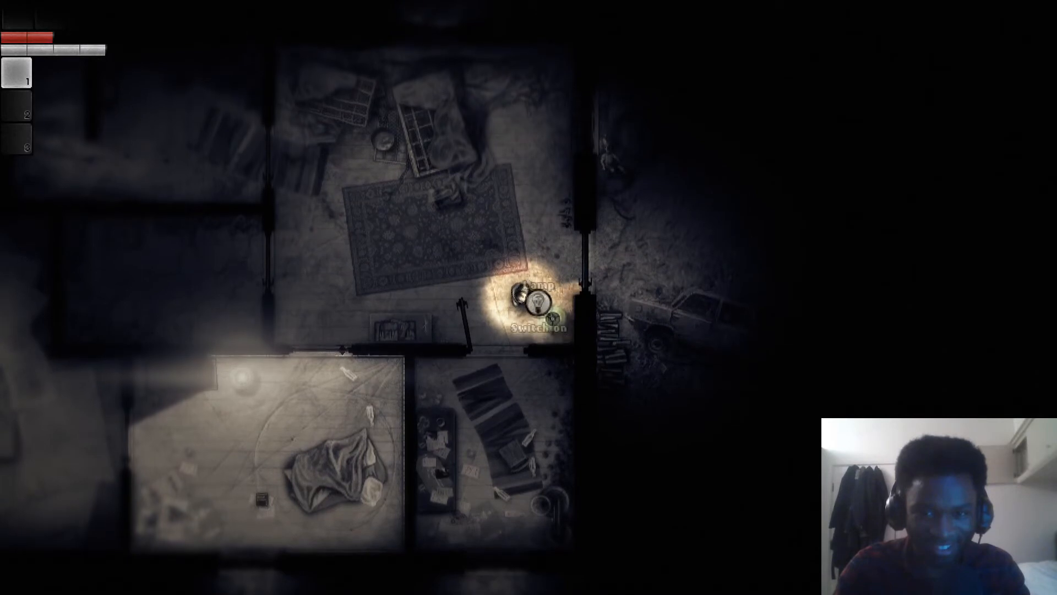
key("e")
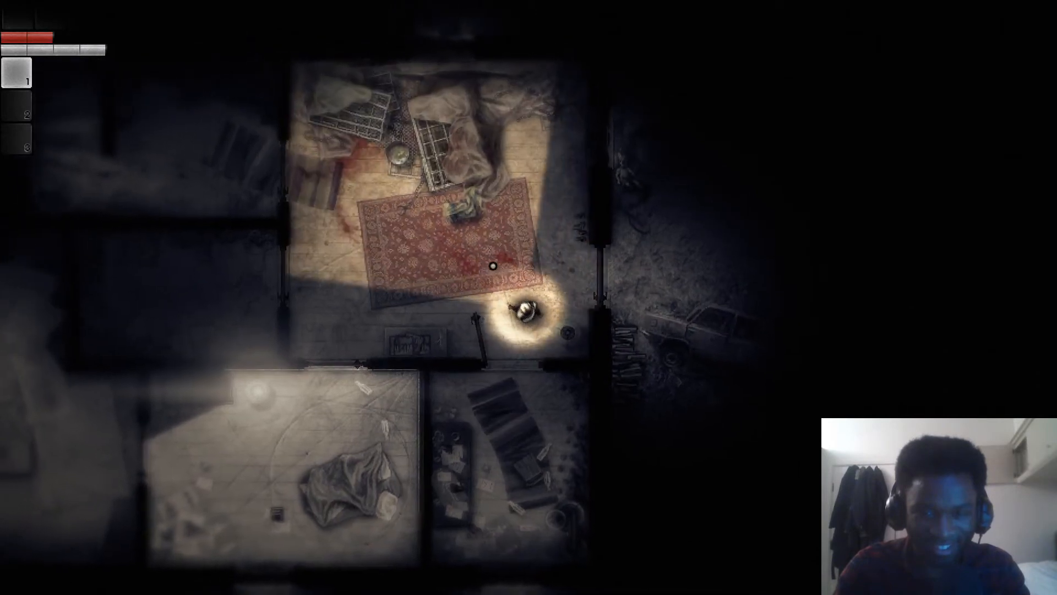
key("w")
key("s")
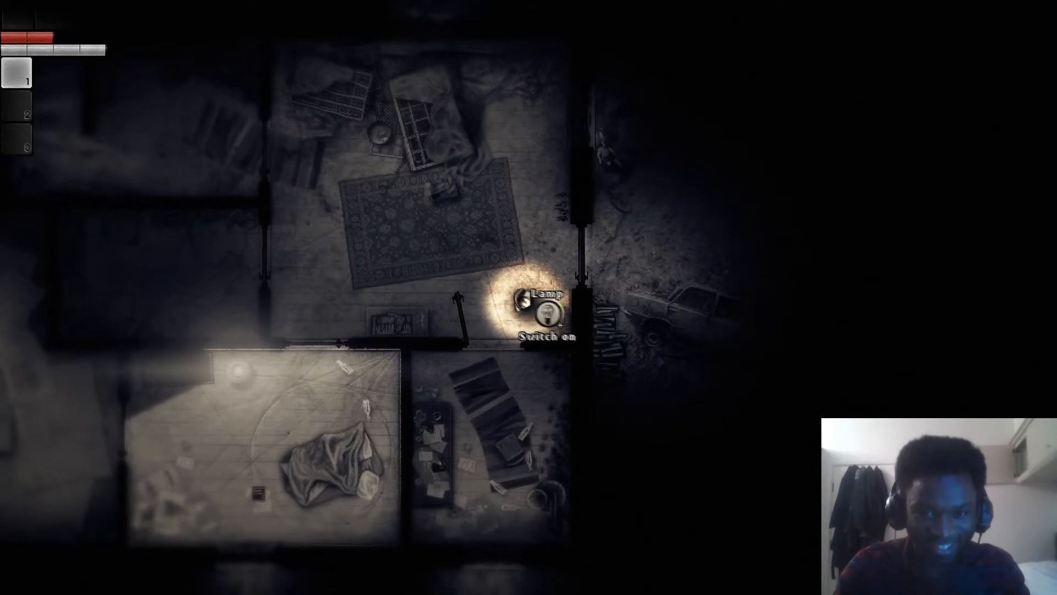
key("e")
Cross the rug toward the cages by the bed.
key("w")
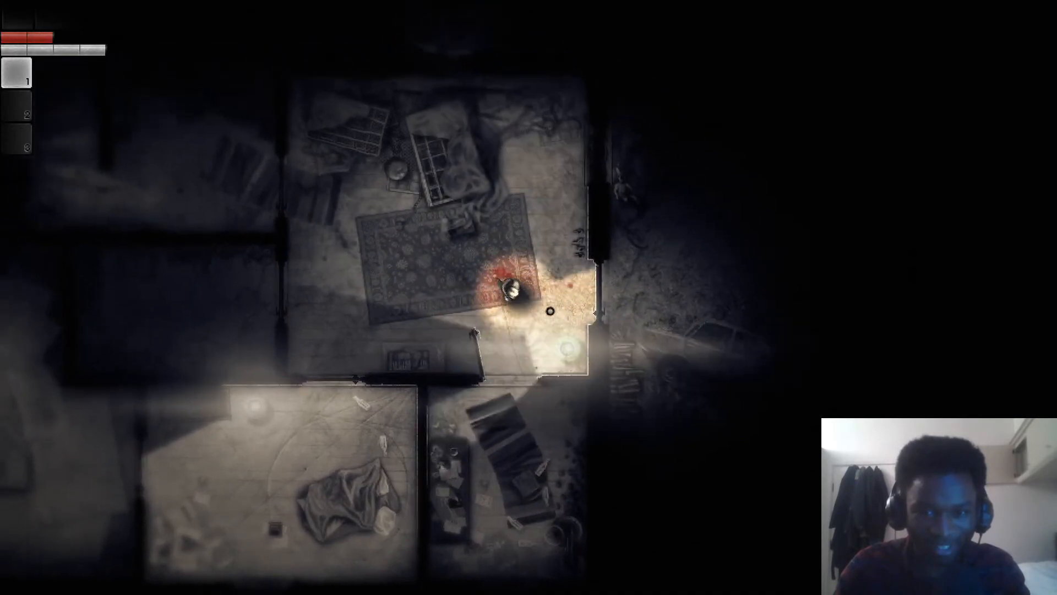
key("w")
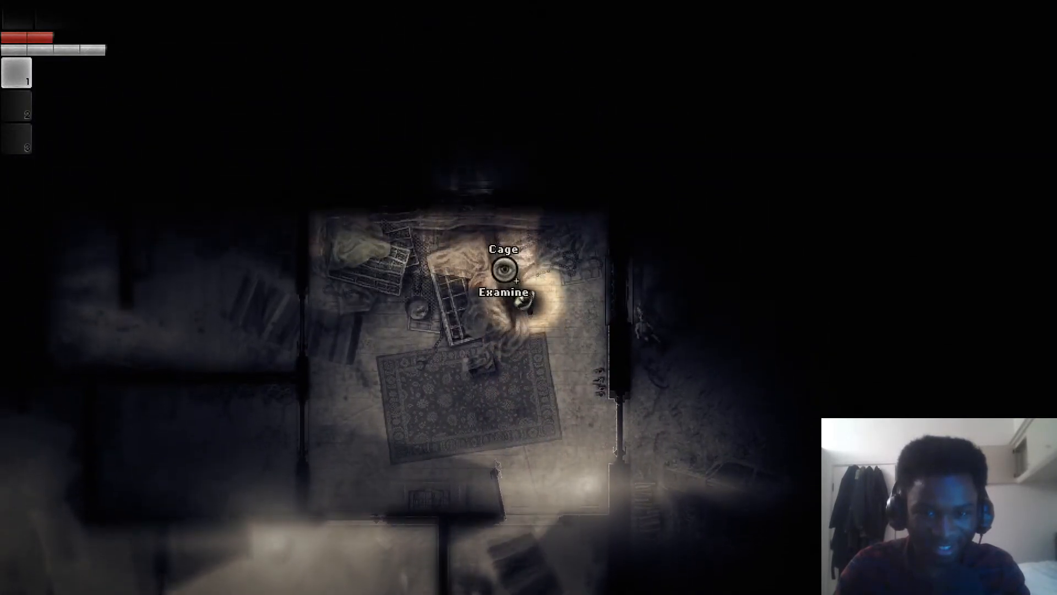
Search the empty cages, then check the barricaded window that can't be dismantled.
key("w")
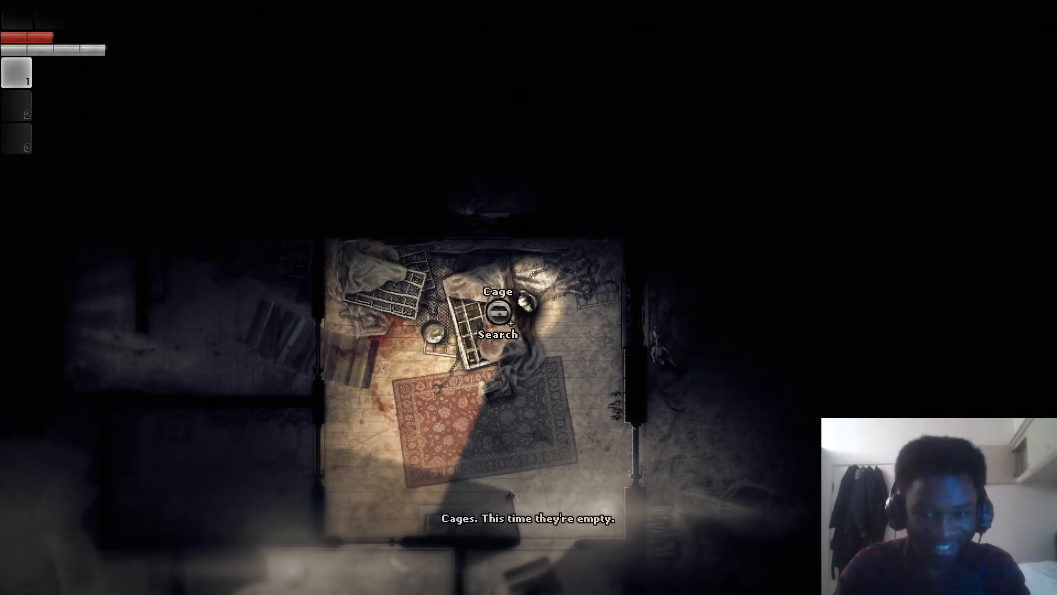
key("d")
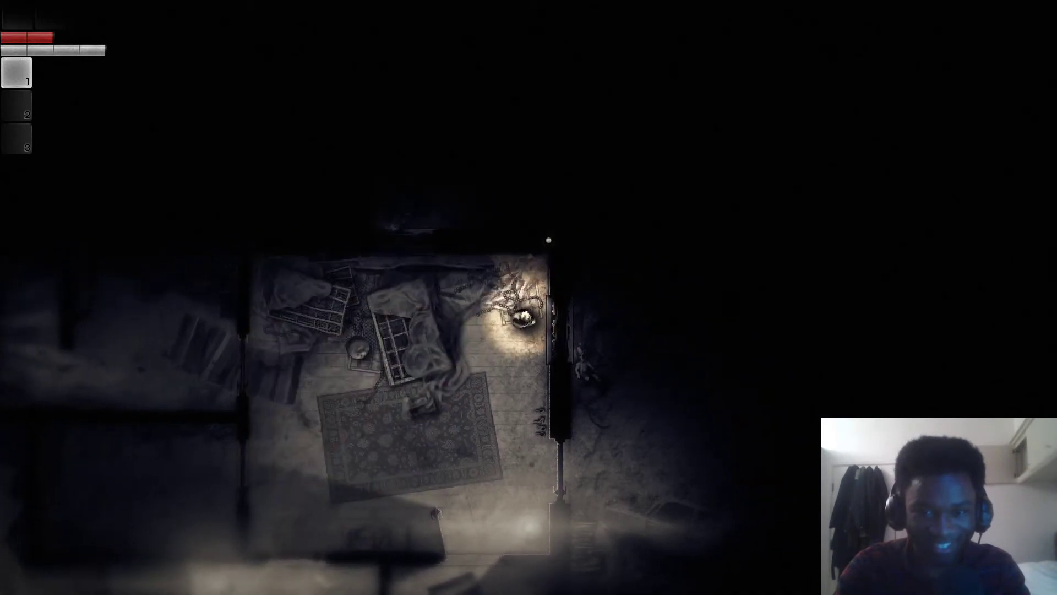
key("w")
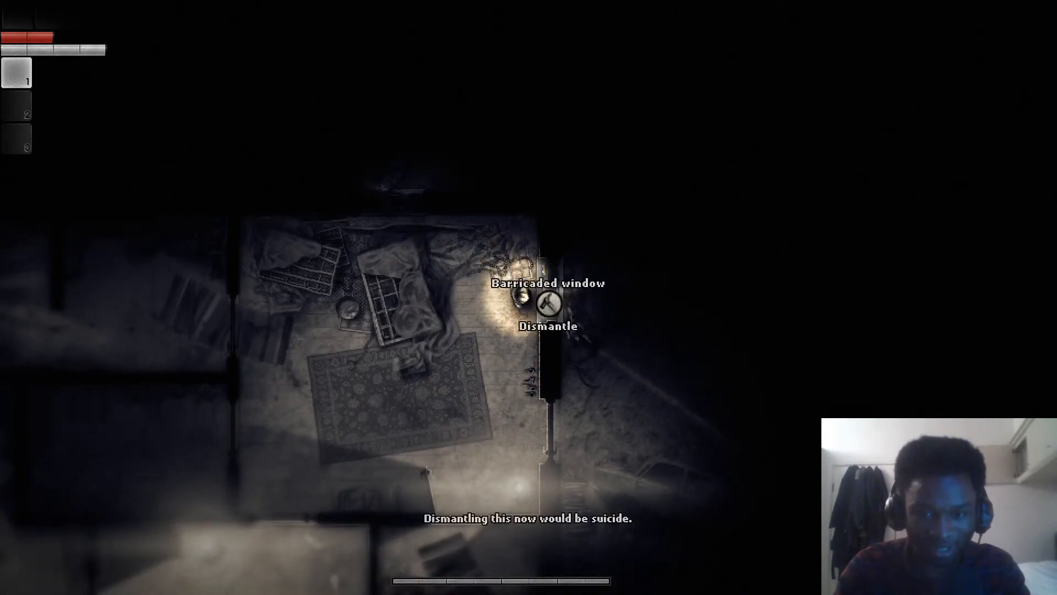
Walk down past the wooden door to the table by the lower wall.
key("s")
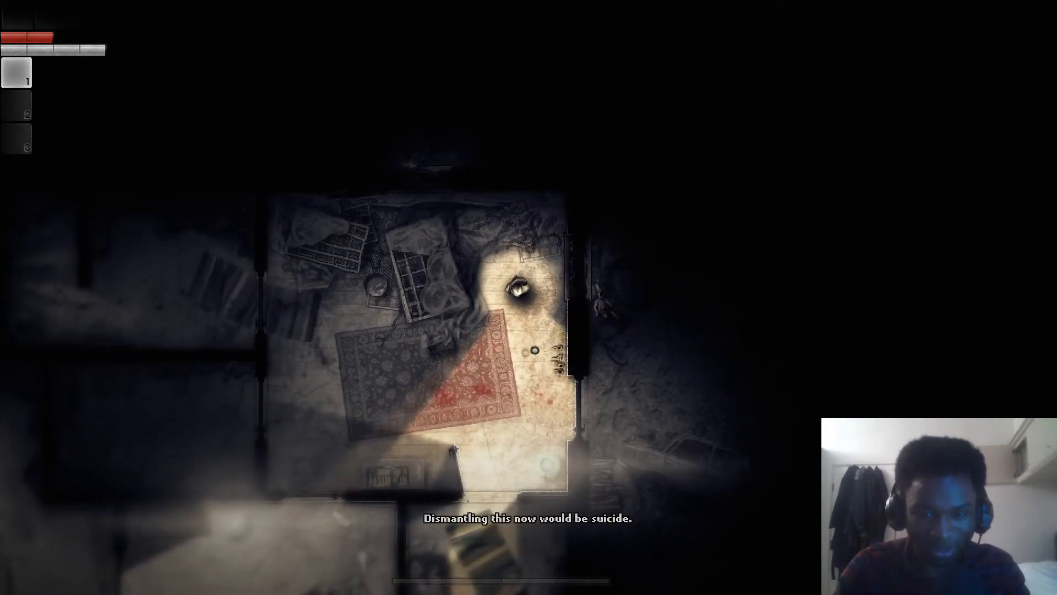
key("s")
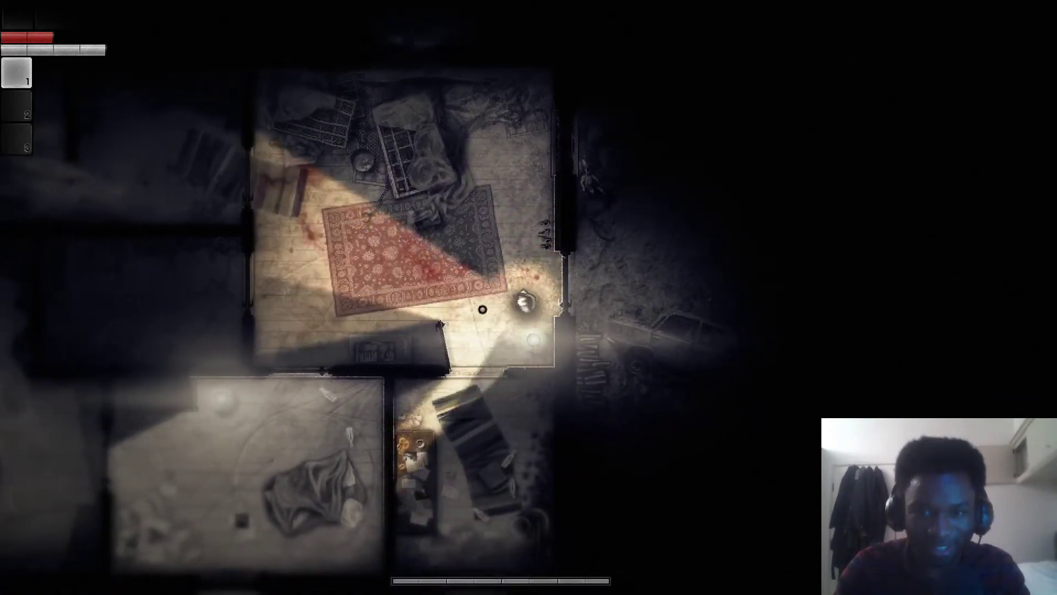
key("a")
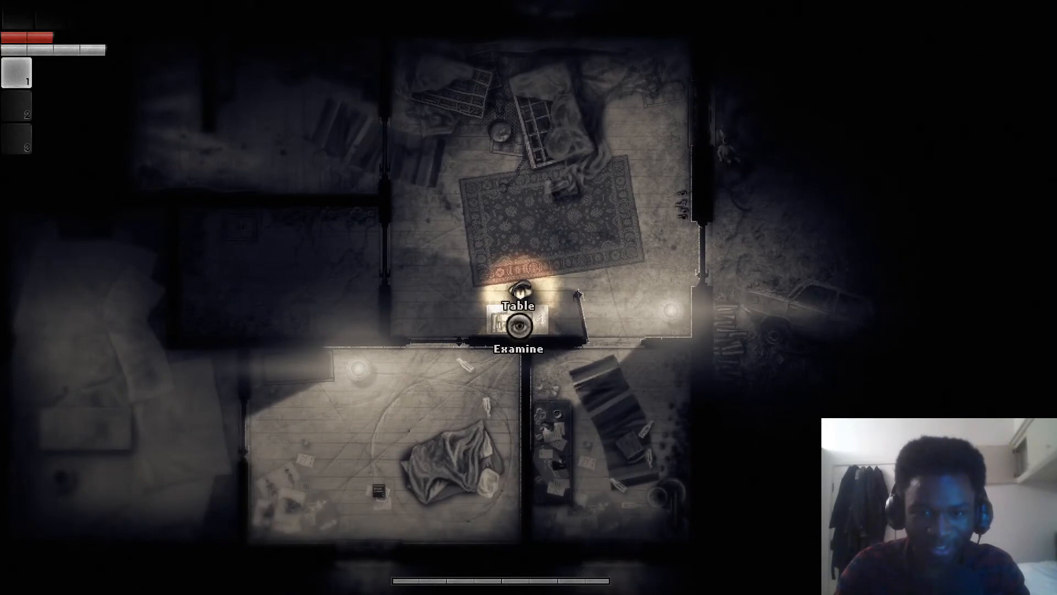
Examine the table to find the roll of surgical tools and put it away.
left_click(519, 326)
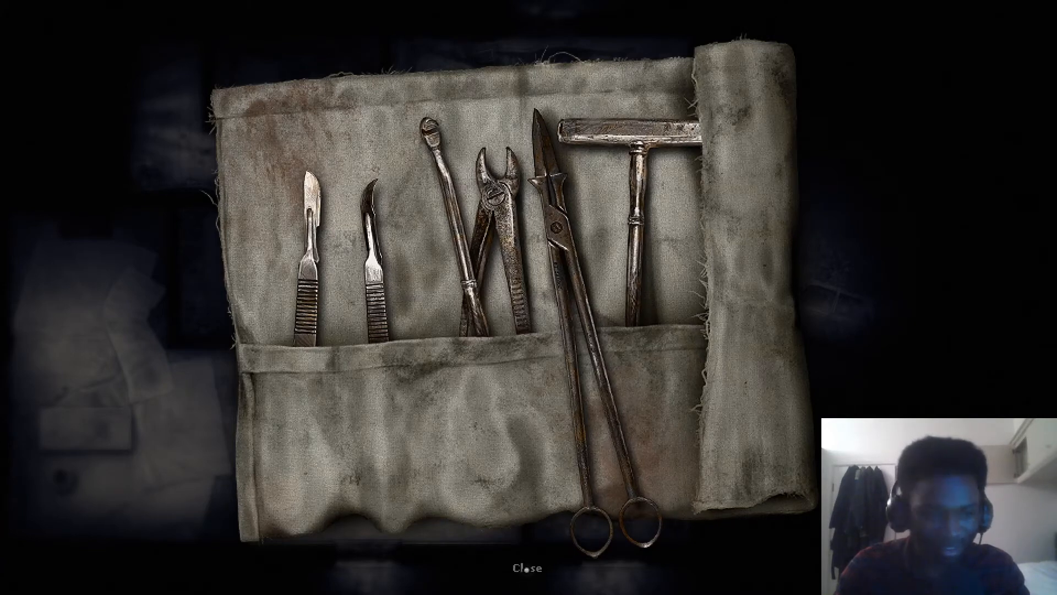
key("Escape")
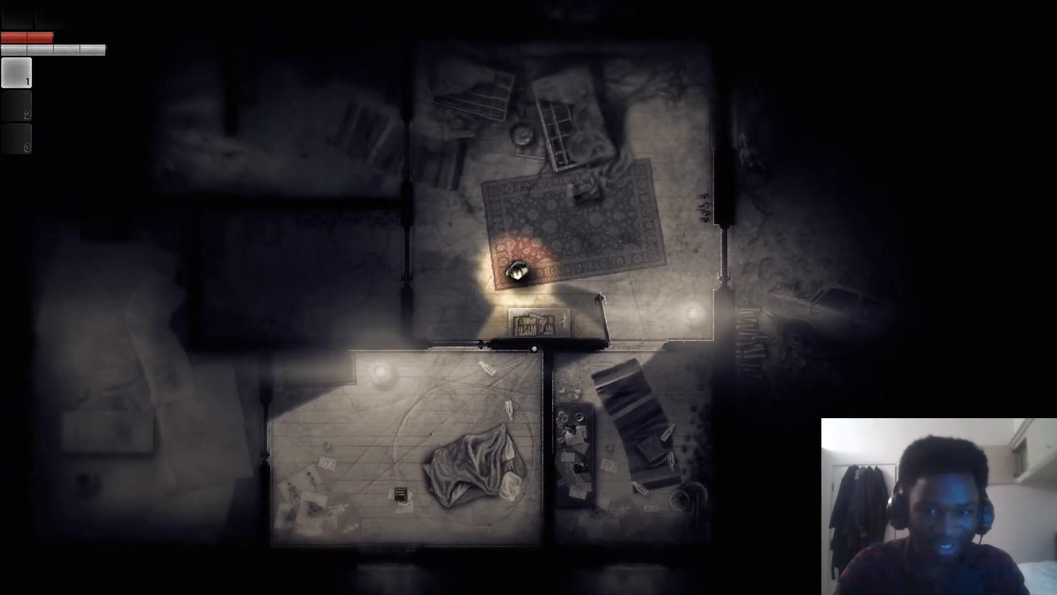
Walk around the room, then continue the game from the title menu after the crash.
key("w")
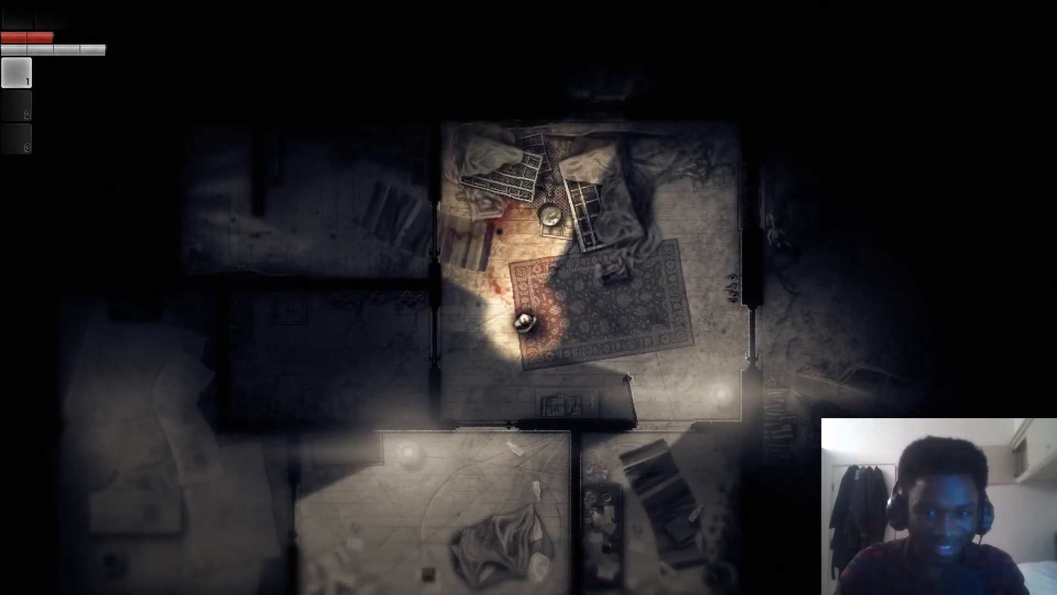
key("w")
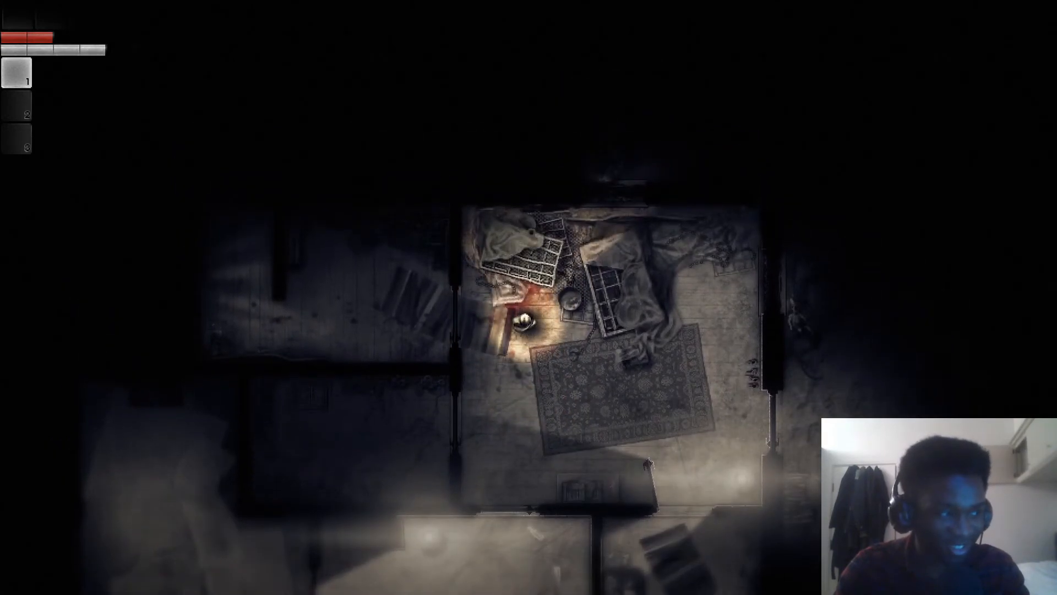
key("w")
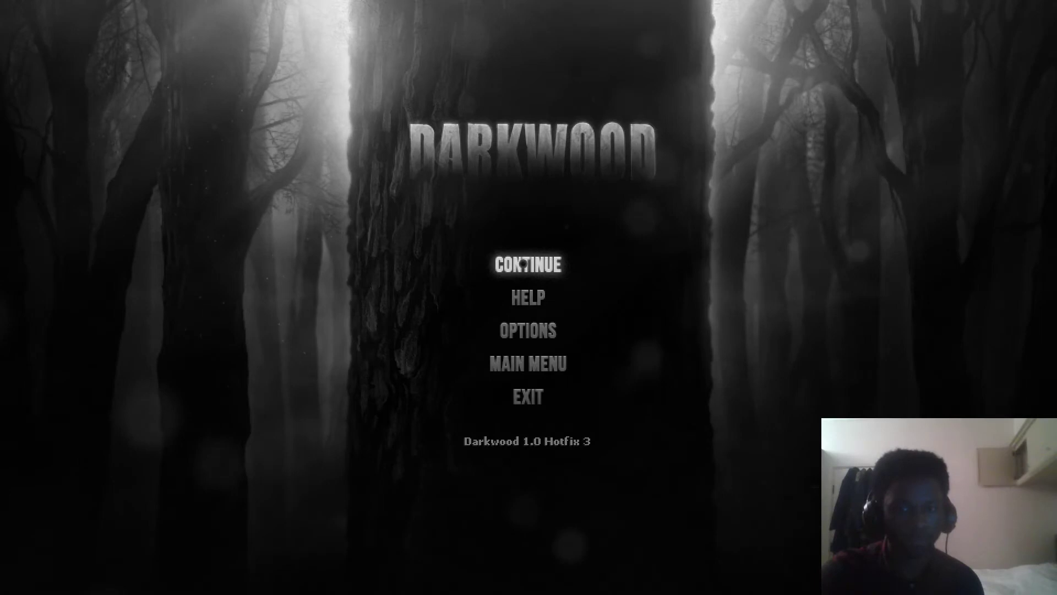
left_click(524, 265)
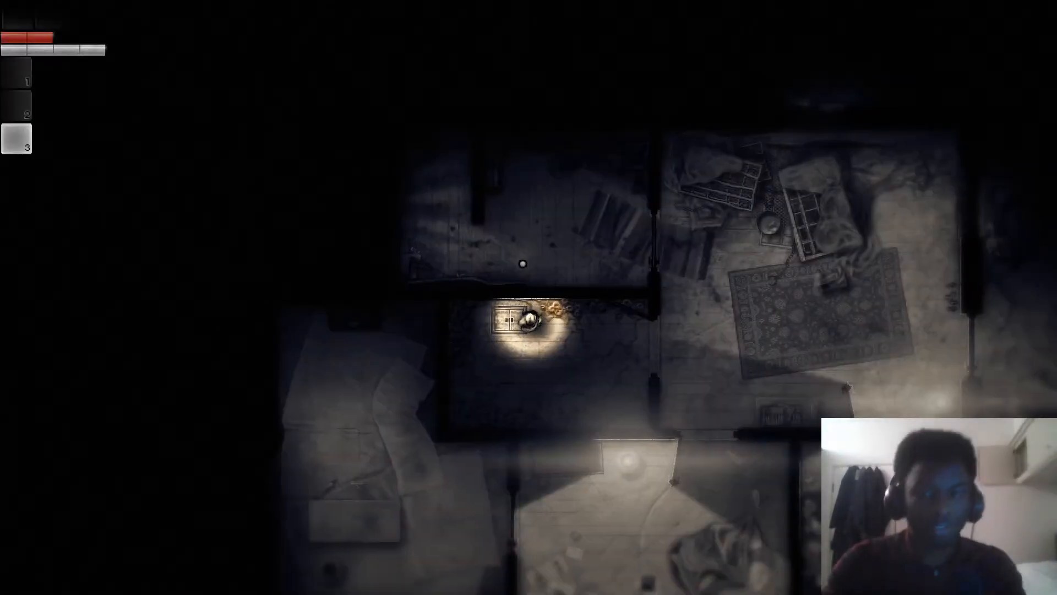
Walk up to the container and search it.
key("w")
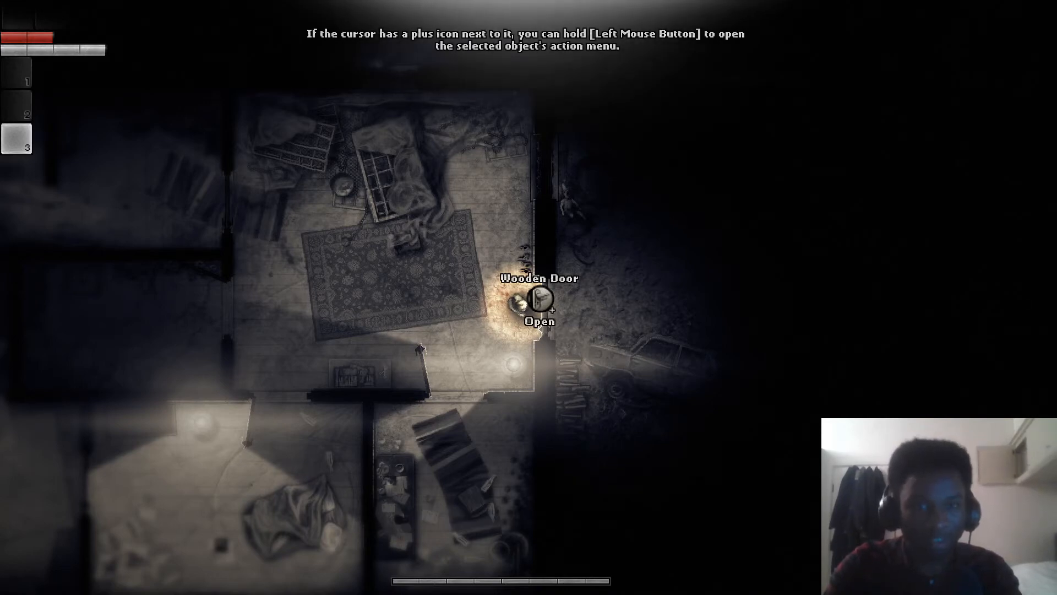
Try the wooden door, then unlock it with the key from its action menu.
left_click(539, 300)
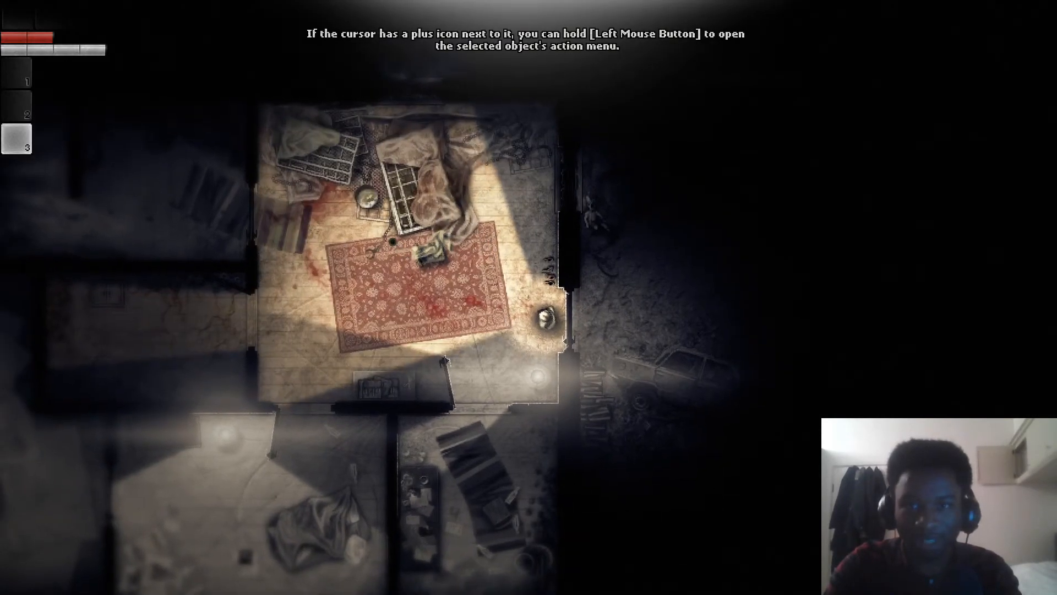
left_click(545, 318)
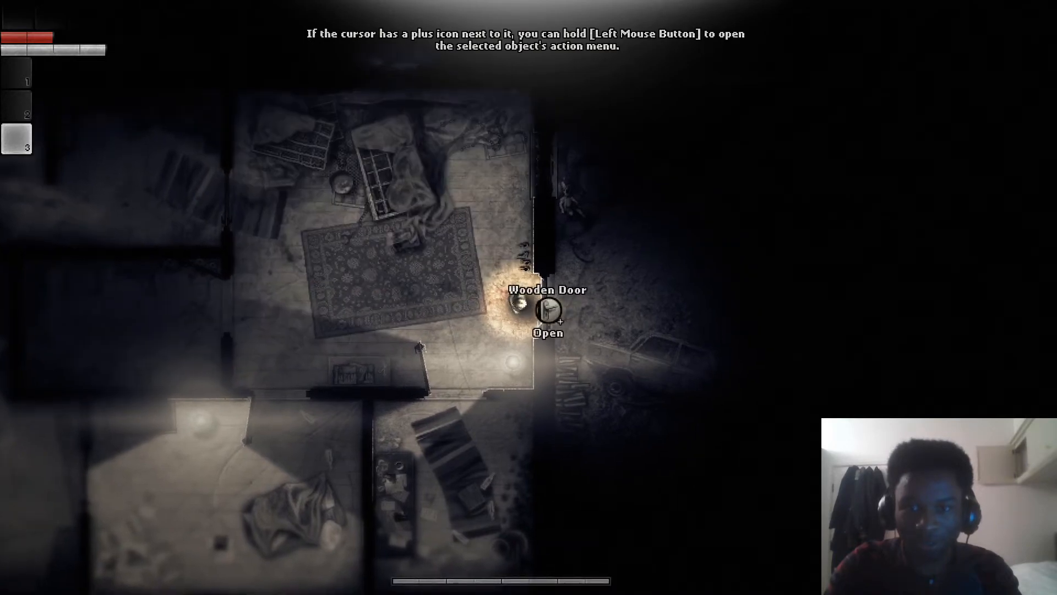
left_click(549, 310)
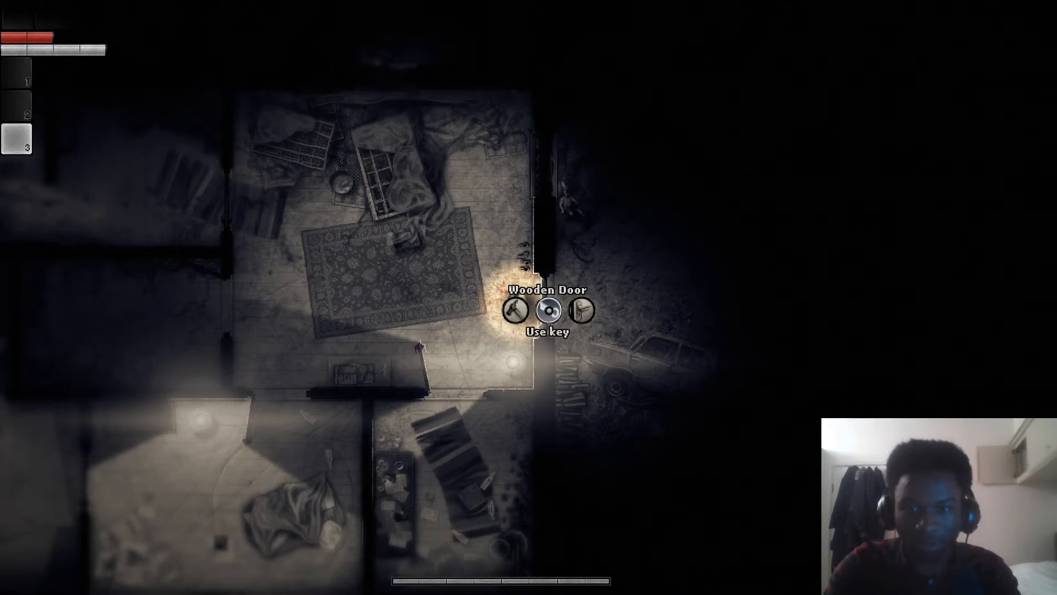
key("d")
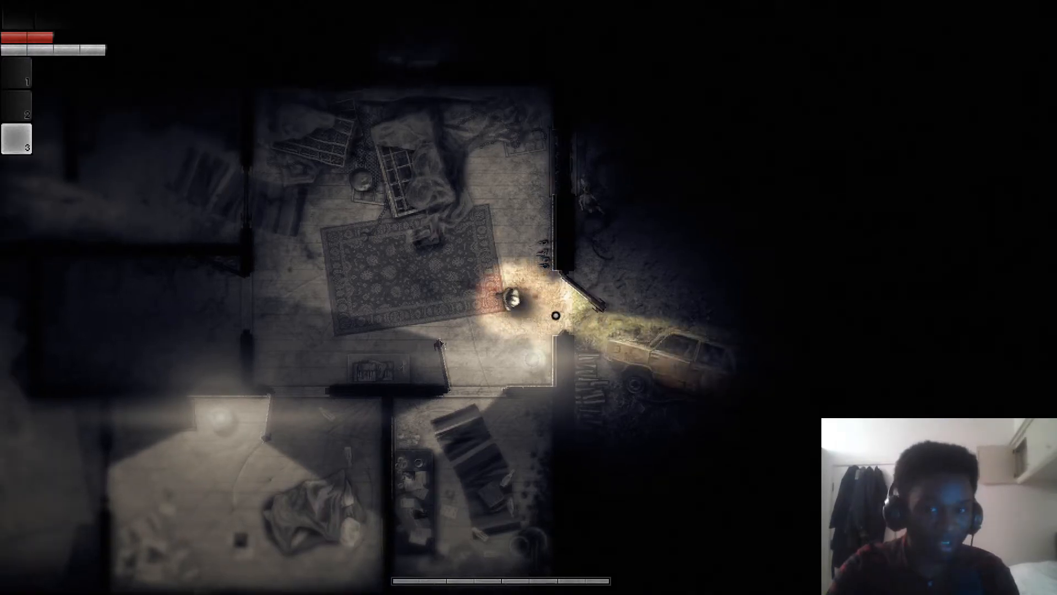
Open the unlocked door, step outside and examine the wooden doll by the wall.
key("a")
key("d")
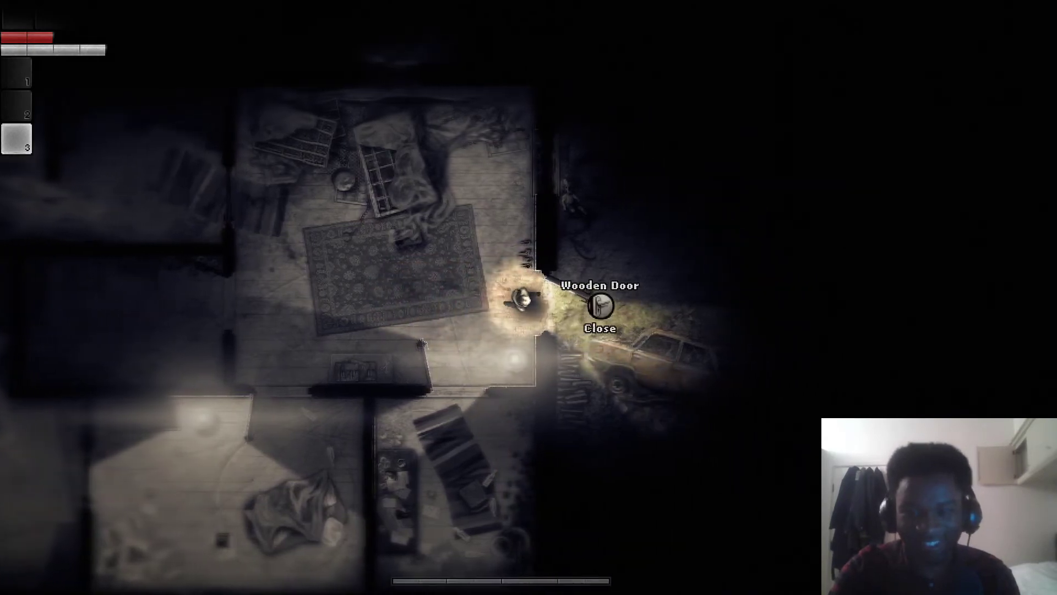
key("d")
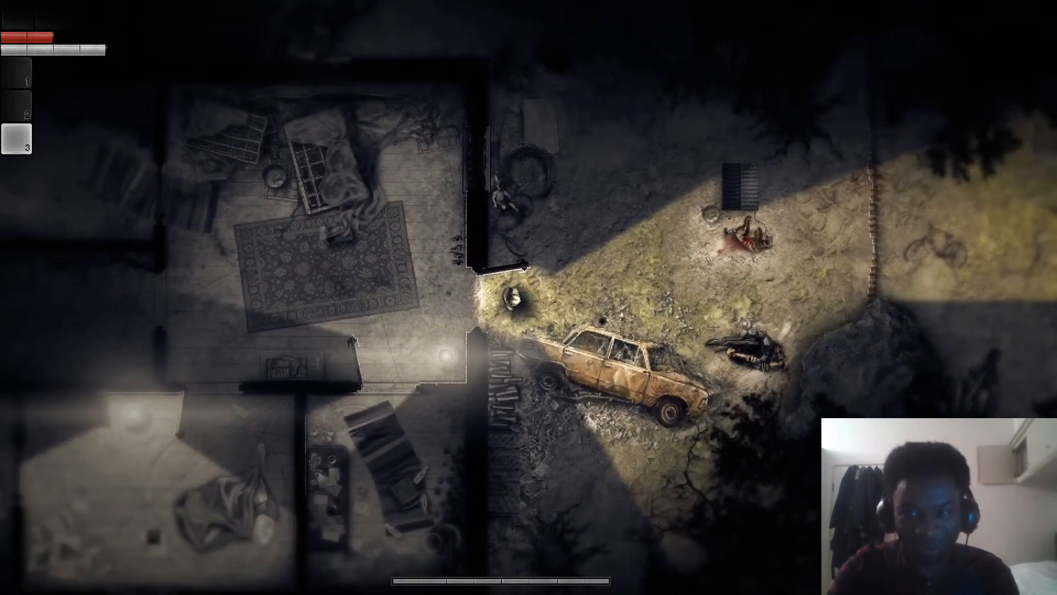
key("d")
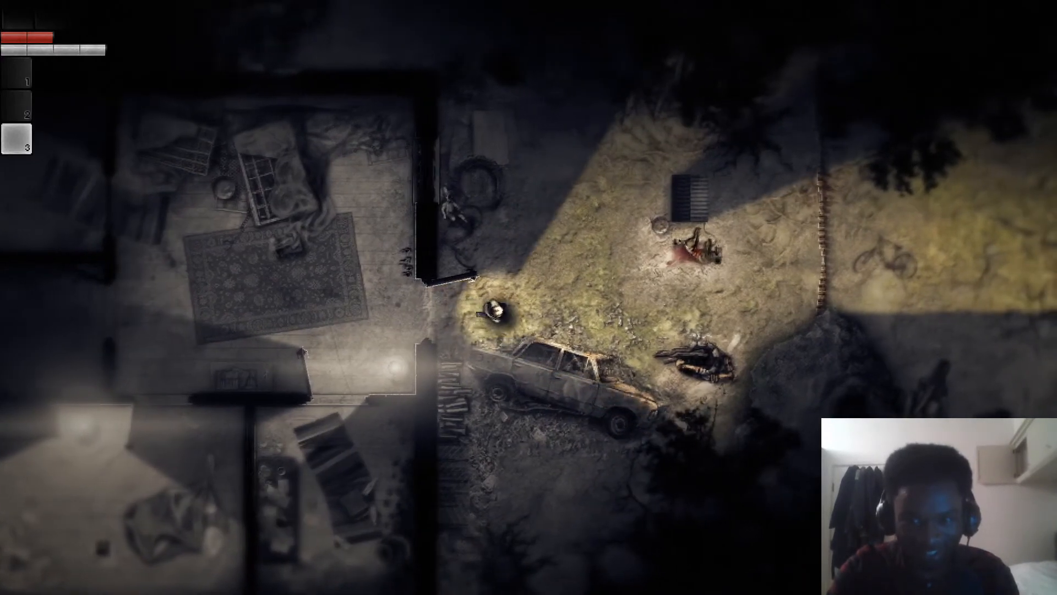
key("w")
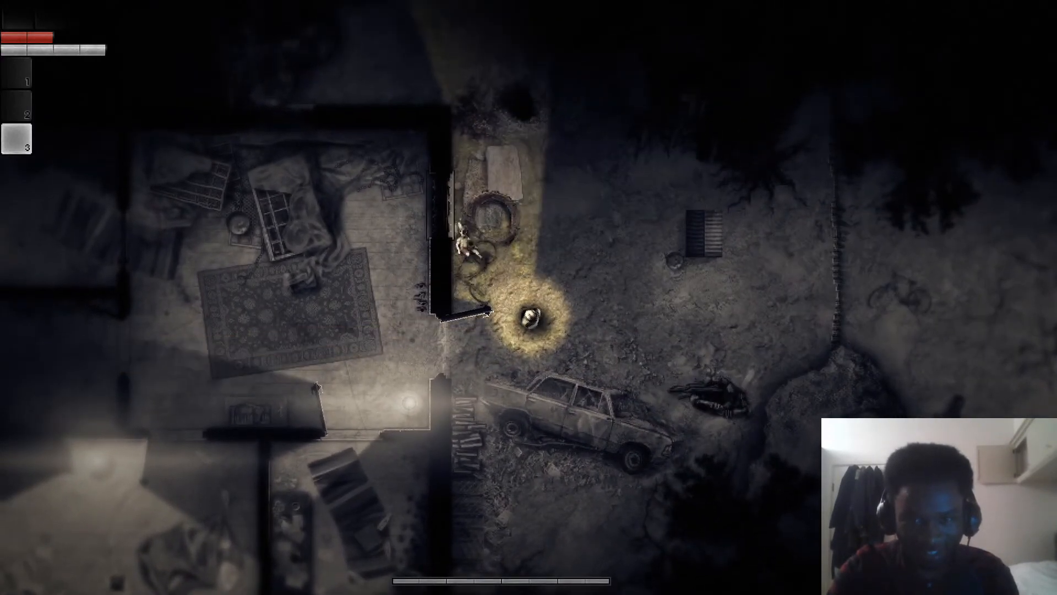
key("w")
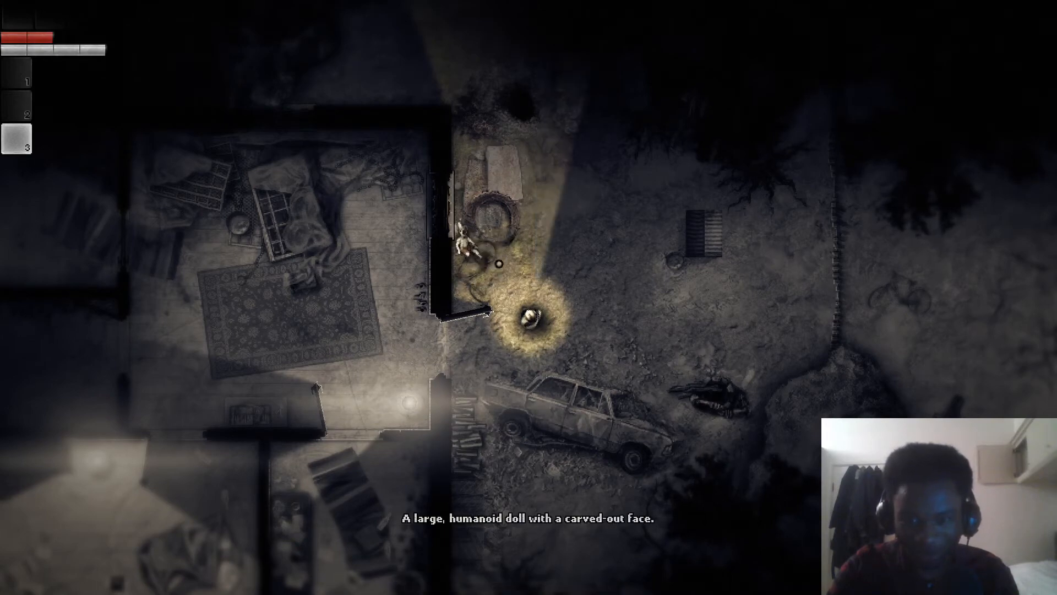
Inspect the wrecked car, then walk toward the body near the grate.
key("s")
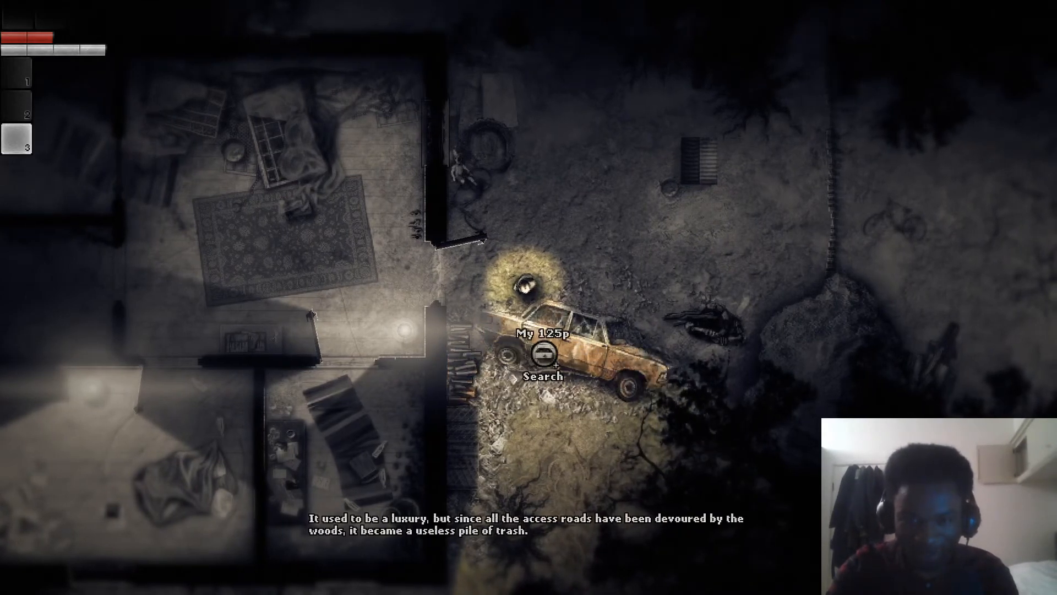
key("d")
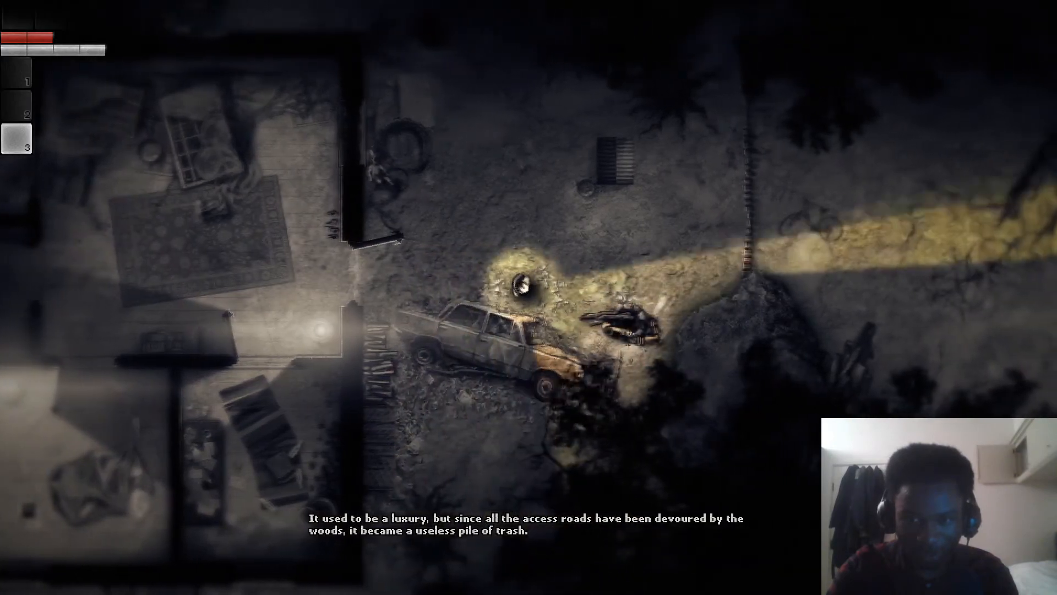
key("w")
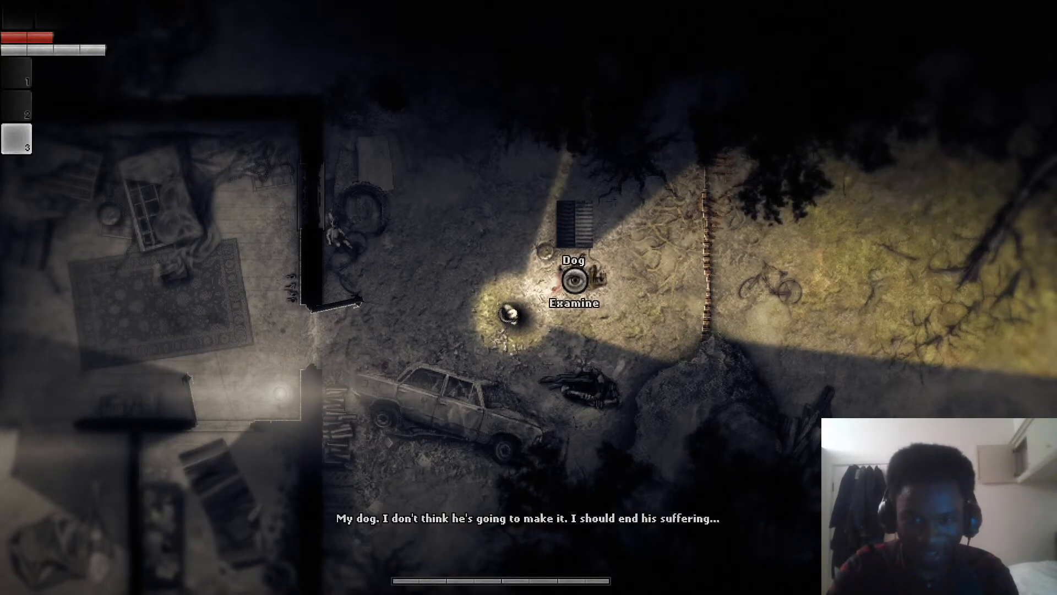
Approach the dying dog, step back and toggle the flashlight off and on.
key("w")
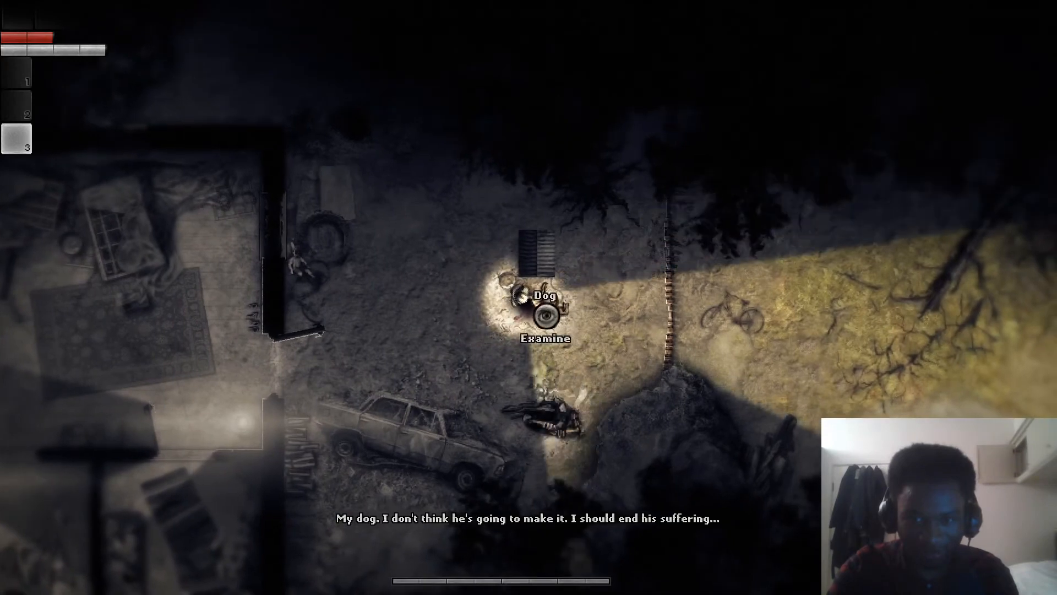
key("a")
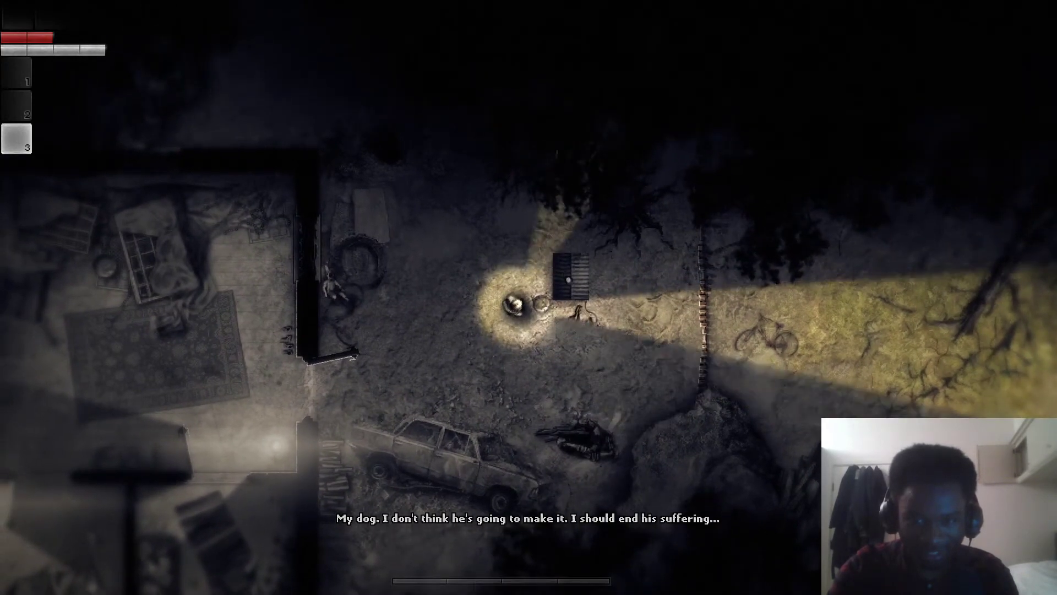
key("a")
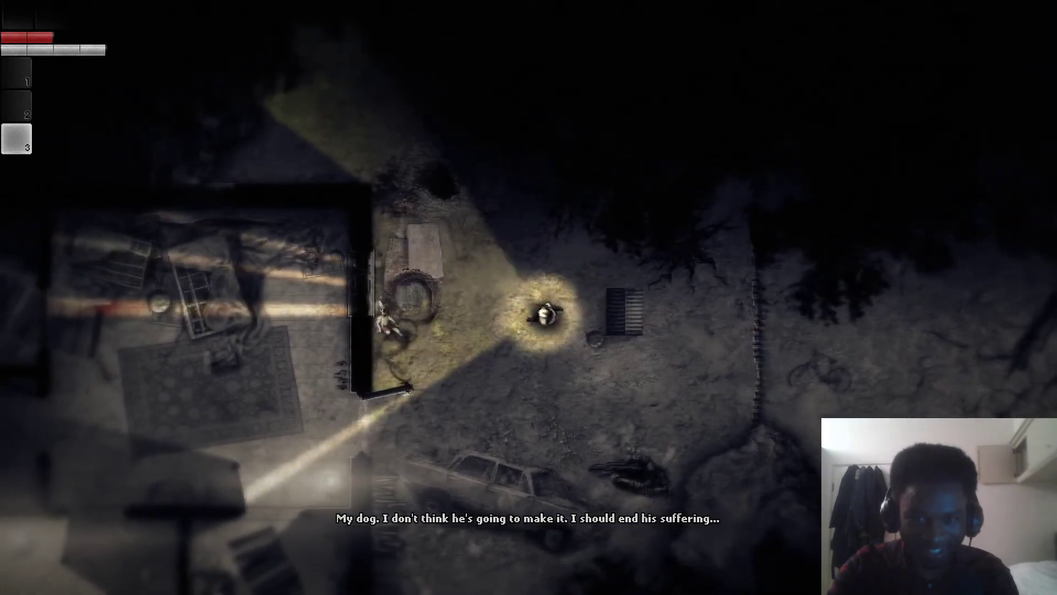
key("f")
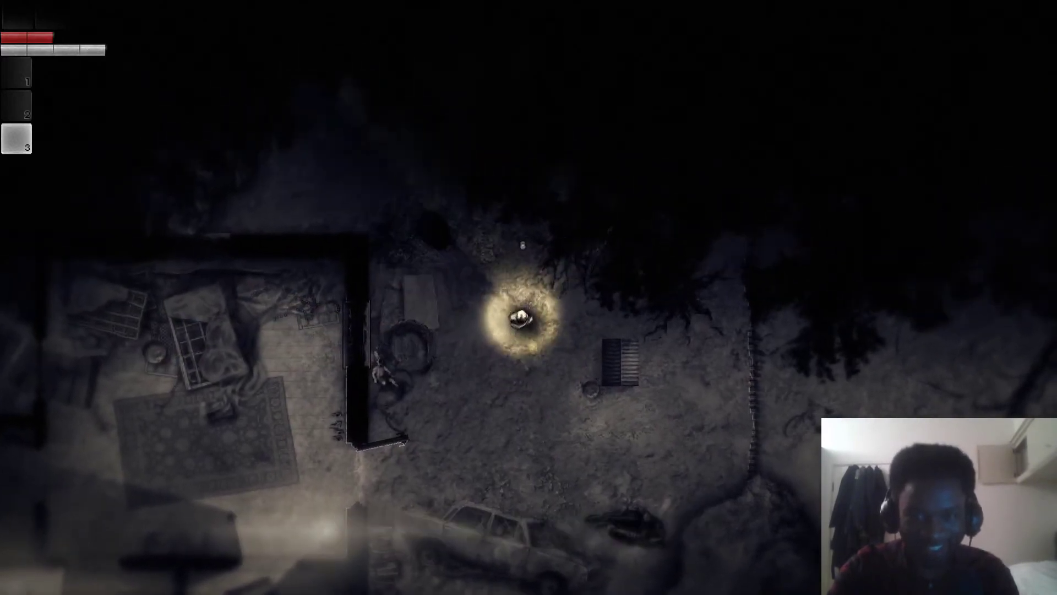
key("f")
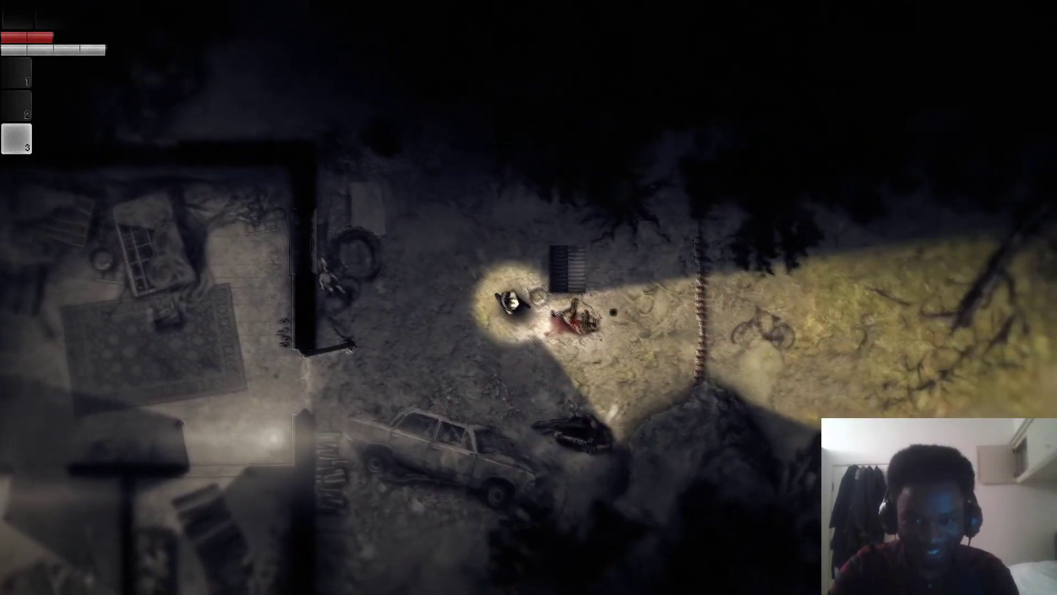
Walk past the body by the car to the destroyed well and search it.
key("w")
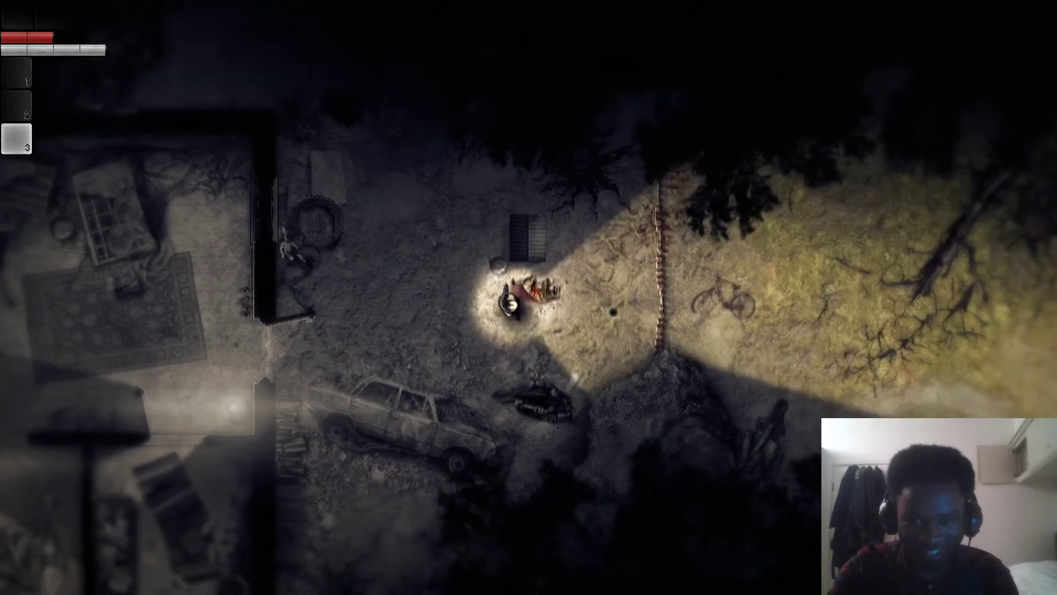
key("w")
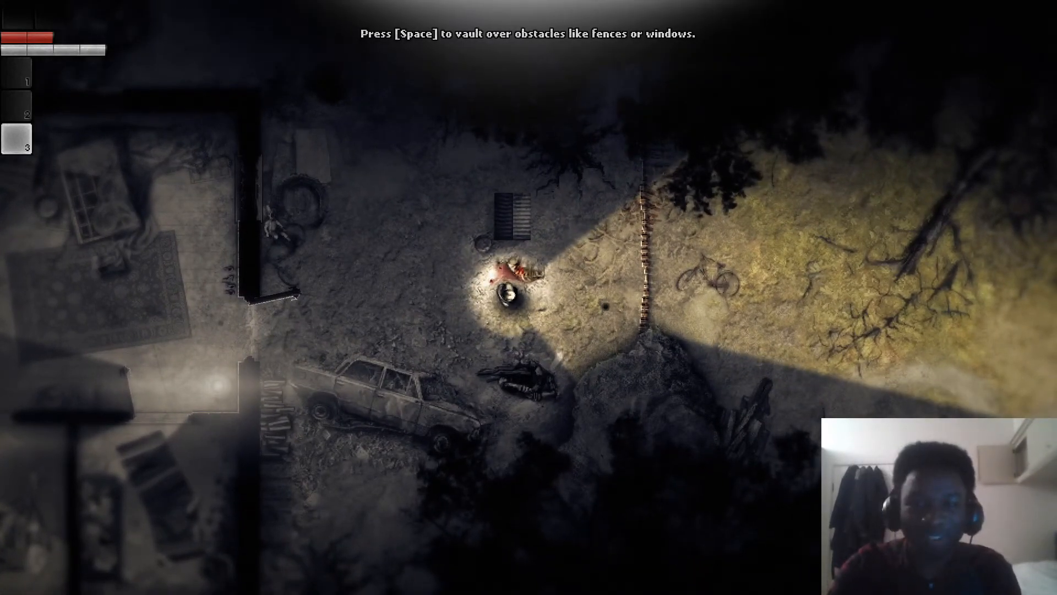
key("s")
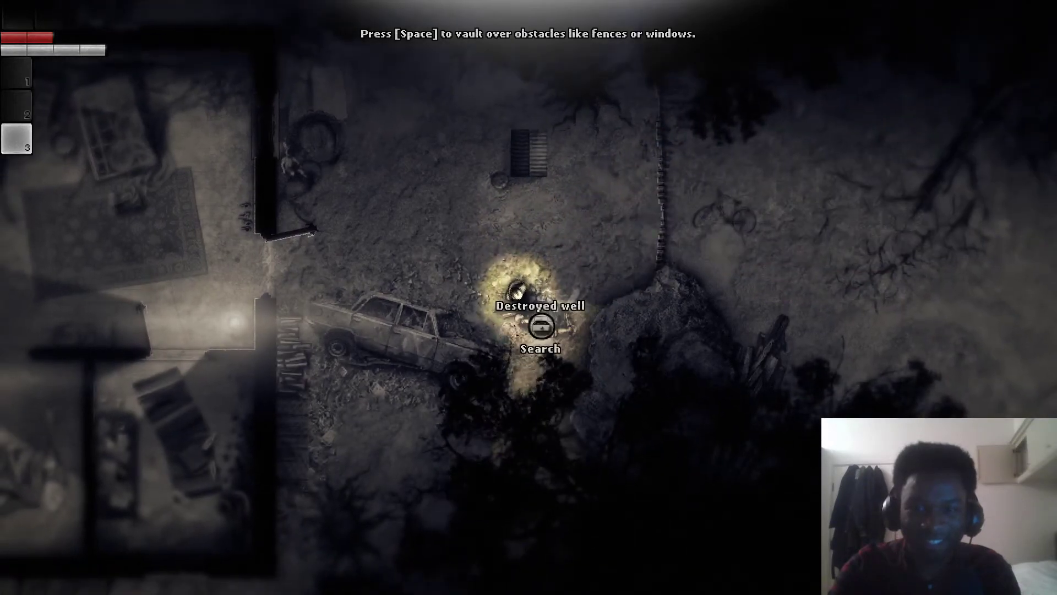
key("e")
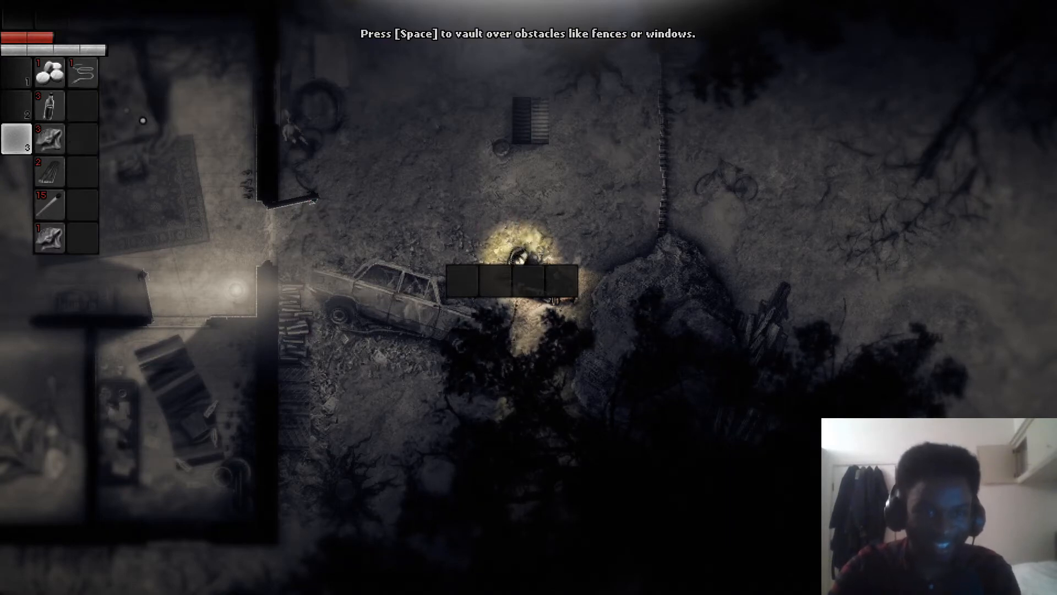
Close the well's loot window, examine the dying dog, then head east toward the fence gap.
key("Escape")
key("w")
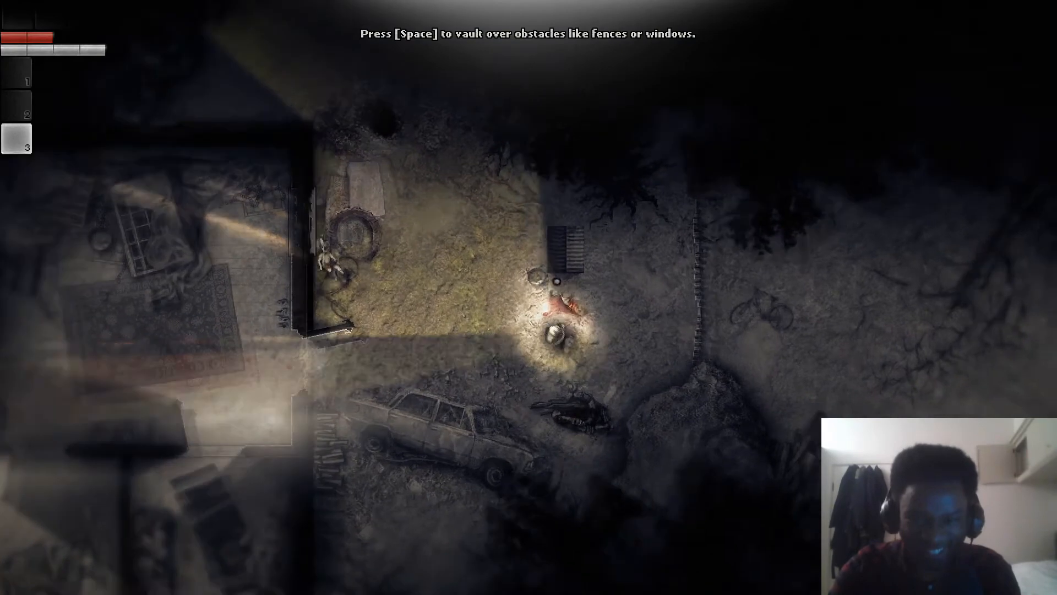
key("e")
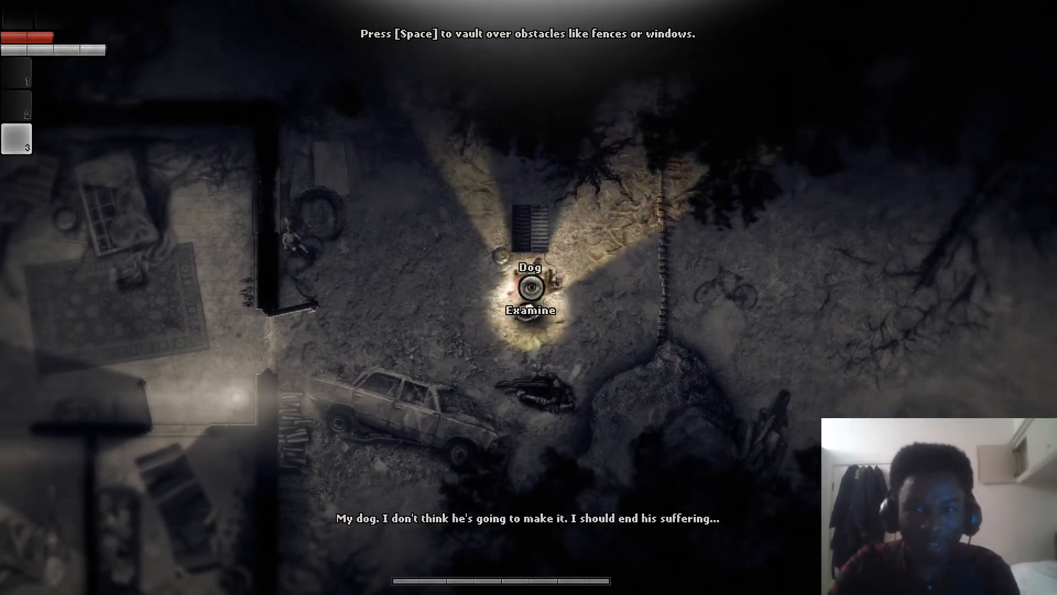
key("d")
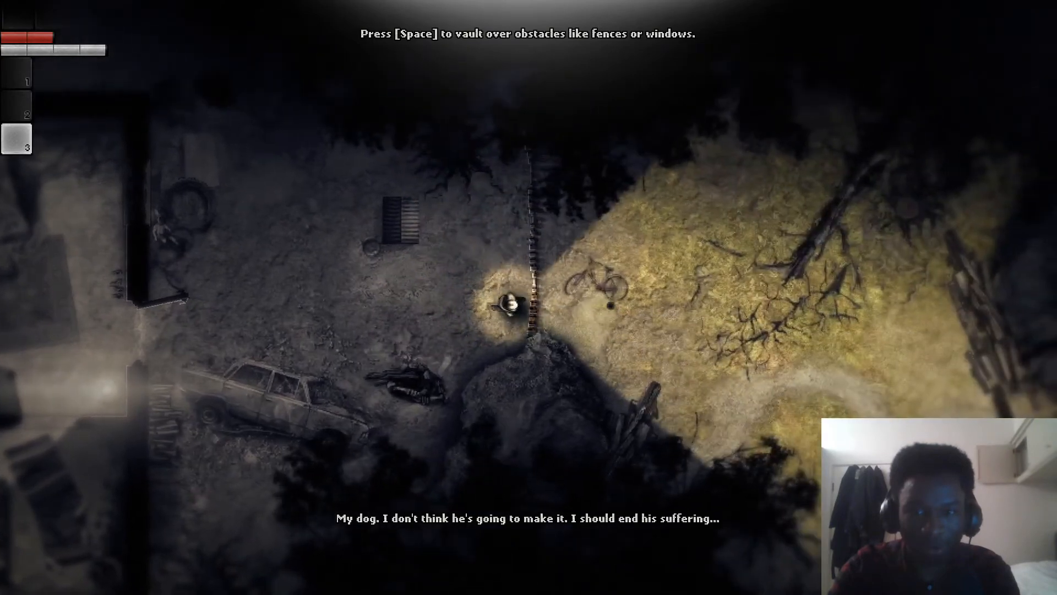
Cross the fence gap and explore the northeast woods past the log pile to the axe.
key("d")
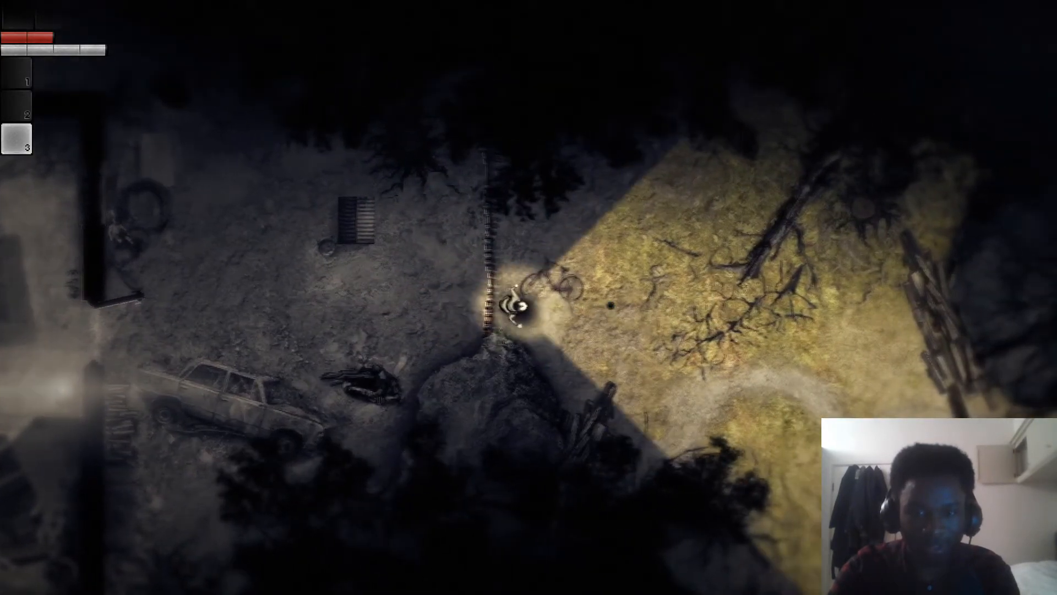
left_click_drag(593, 313, 578, 287)
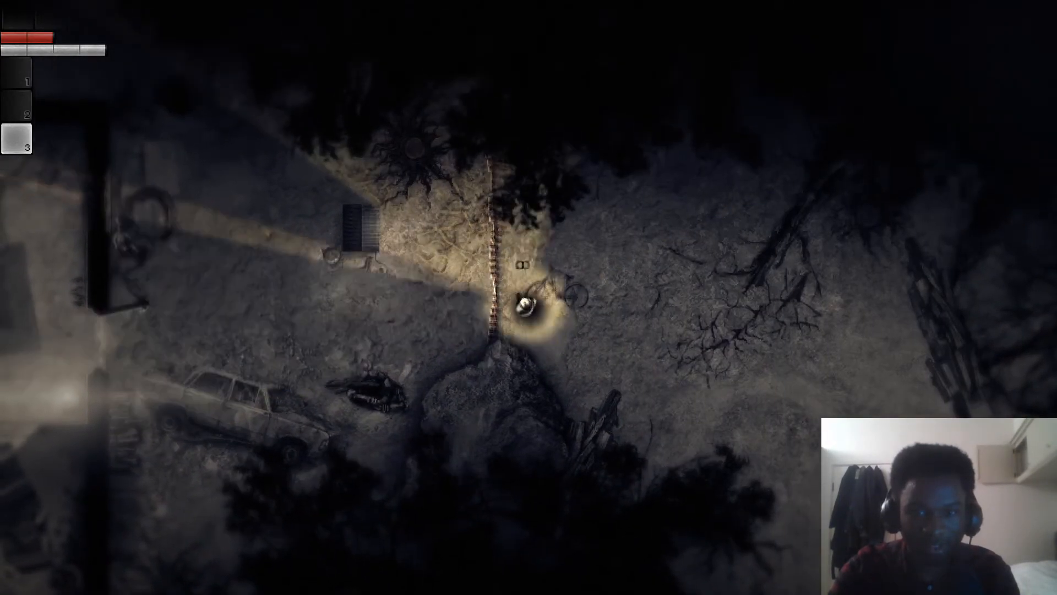
key("w")
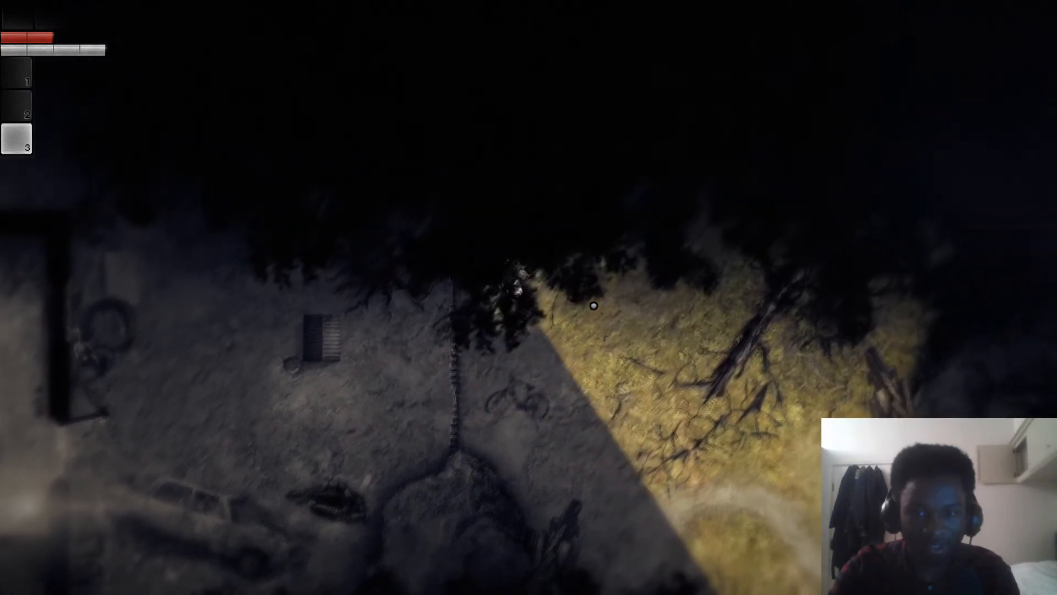
key("w")
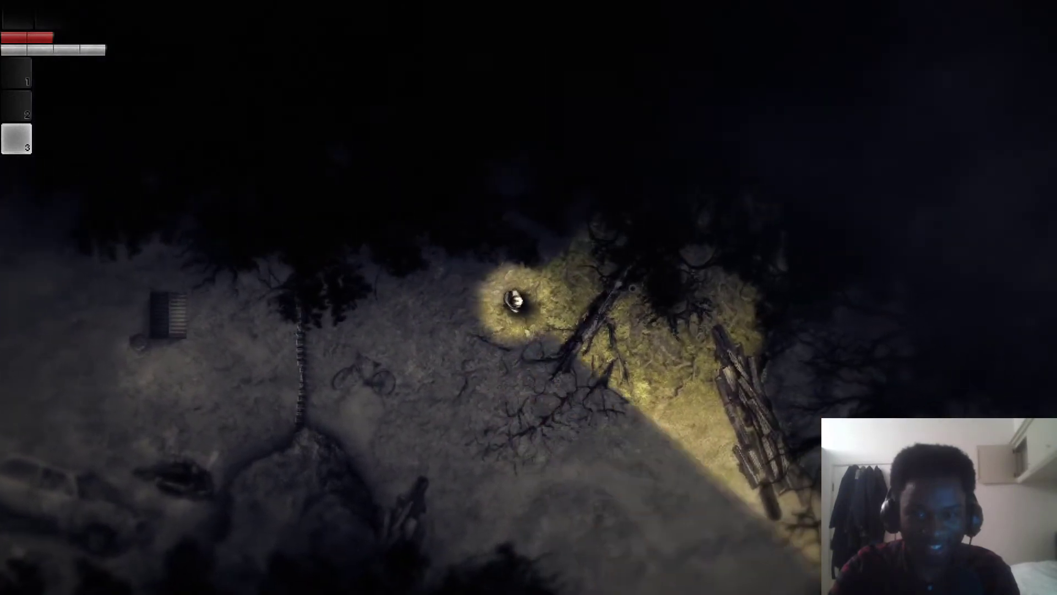
key("w")
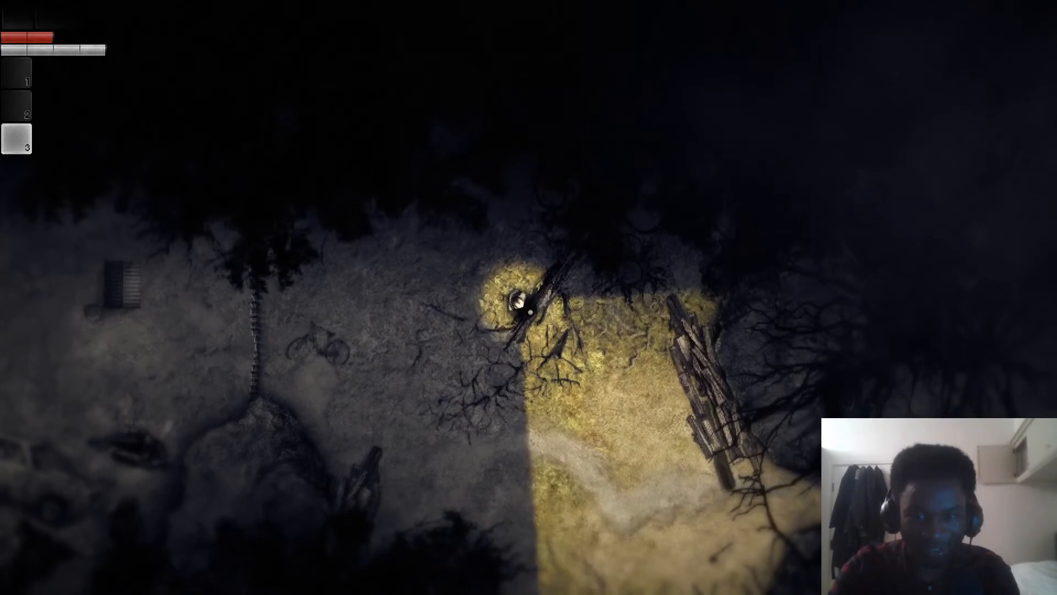
key("w")
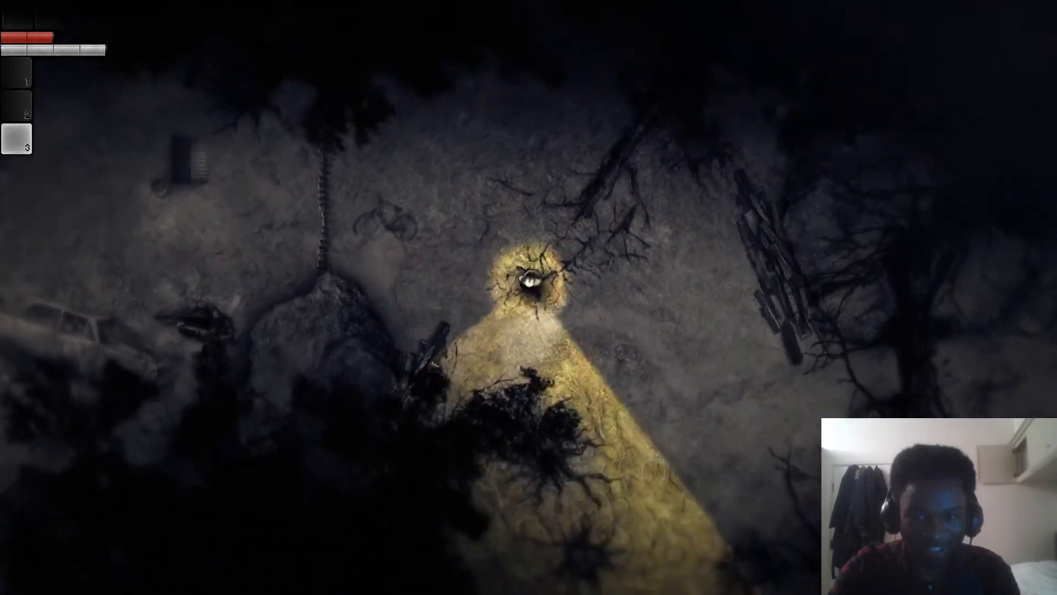
key("w")
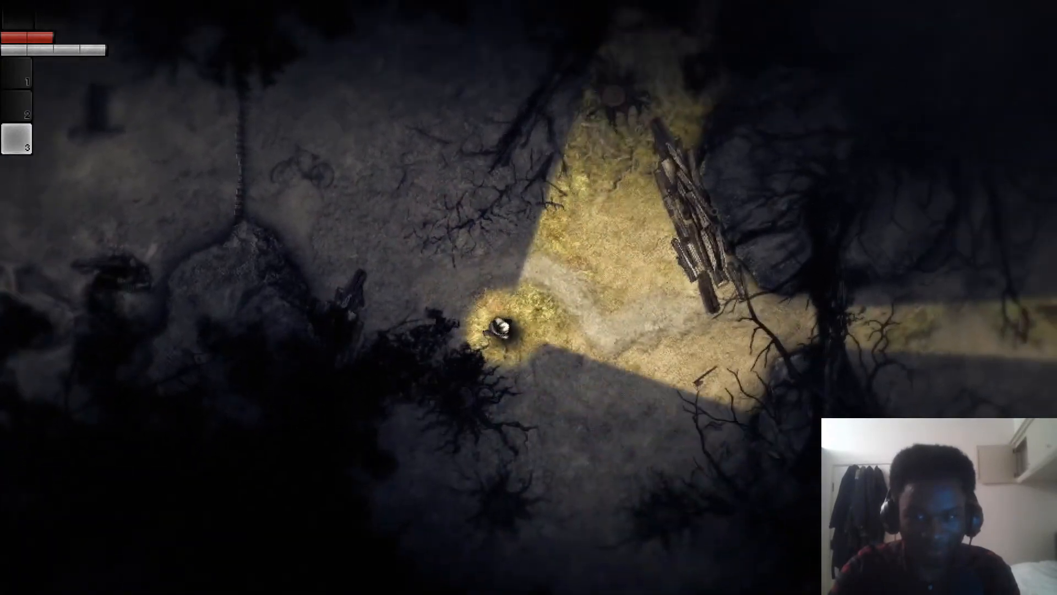
key("w")
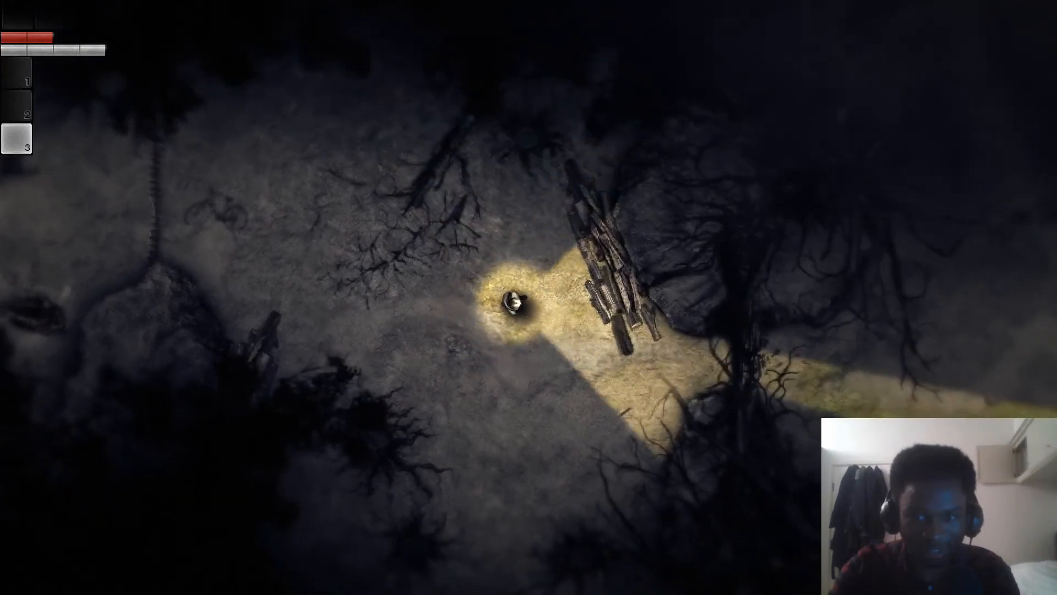
key("s")
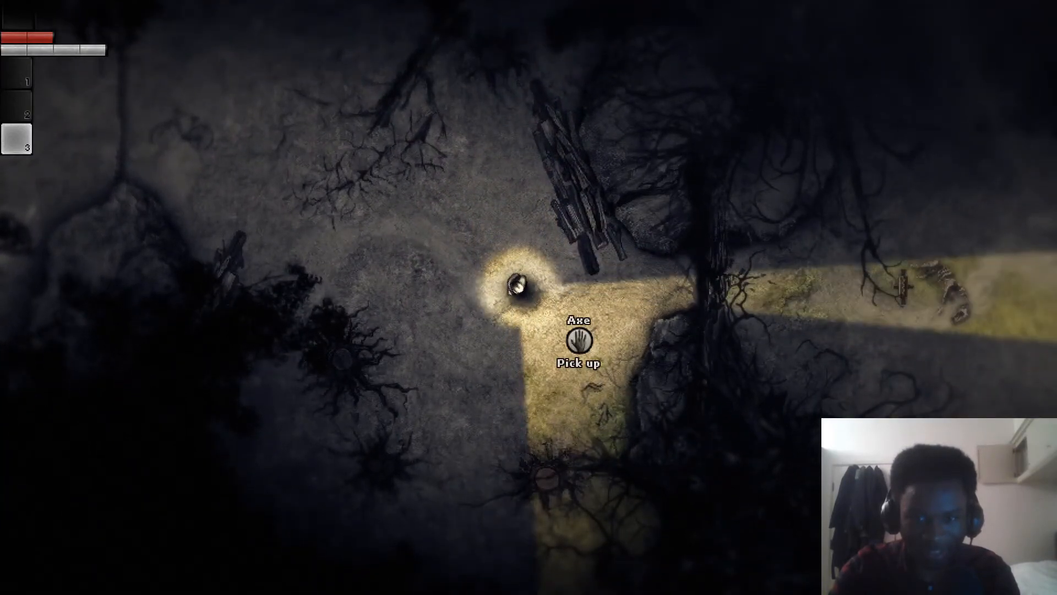
Turn around and walk back west past the car and fence gap to the dog.
key("a")
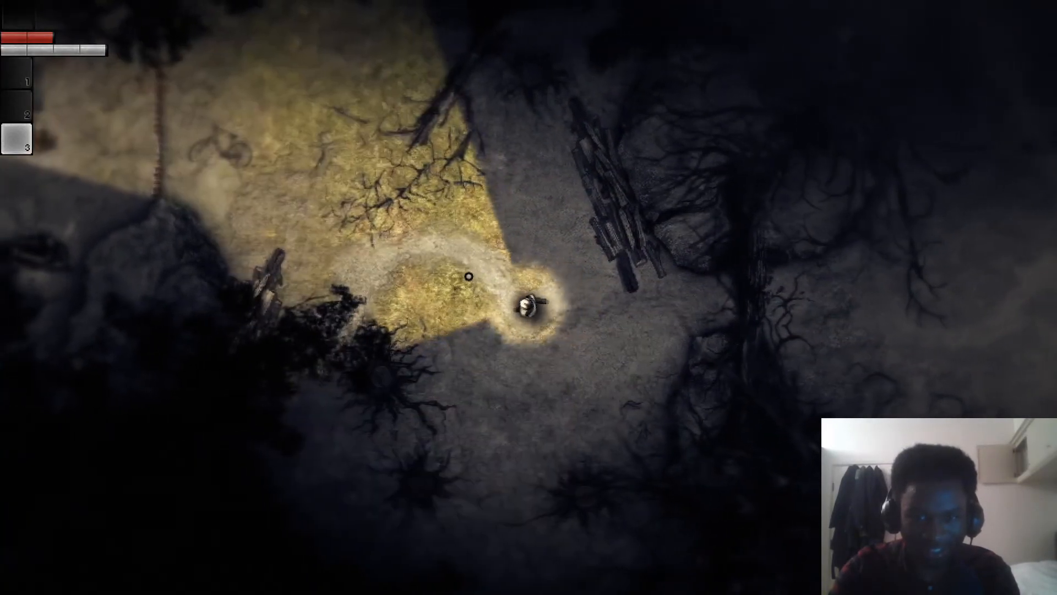
key("a")
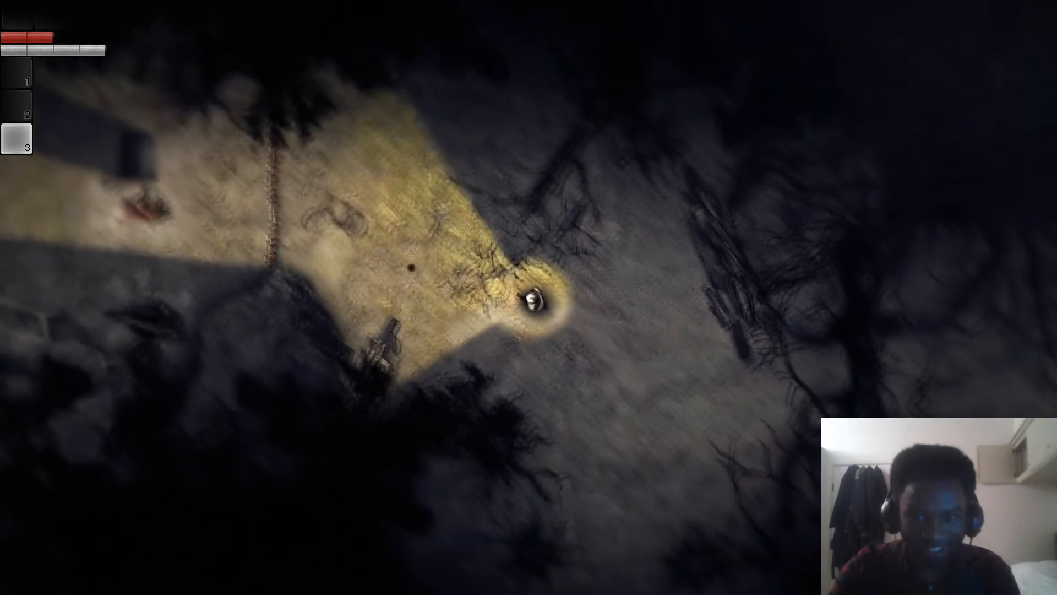
key("a")
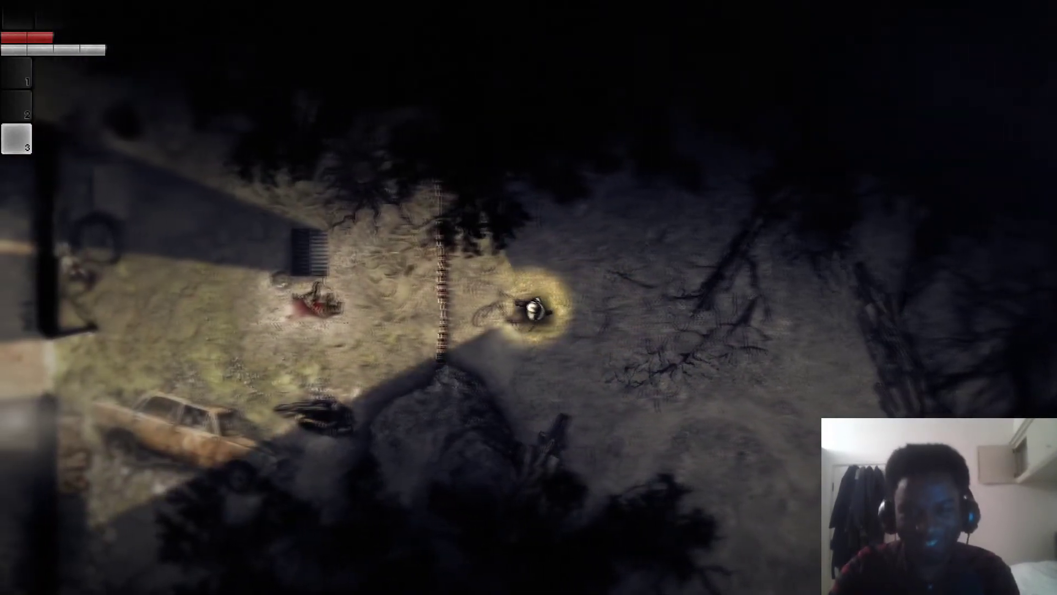
key("a")
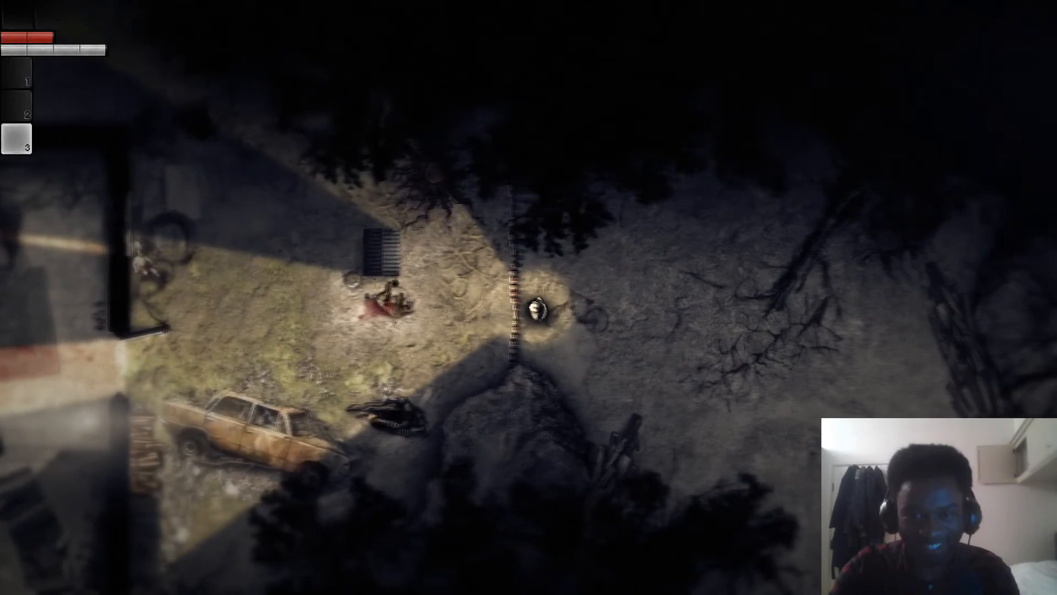
key("a")
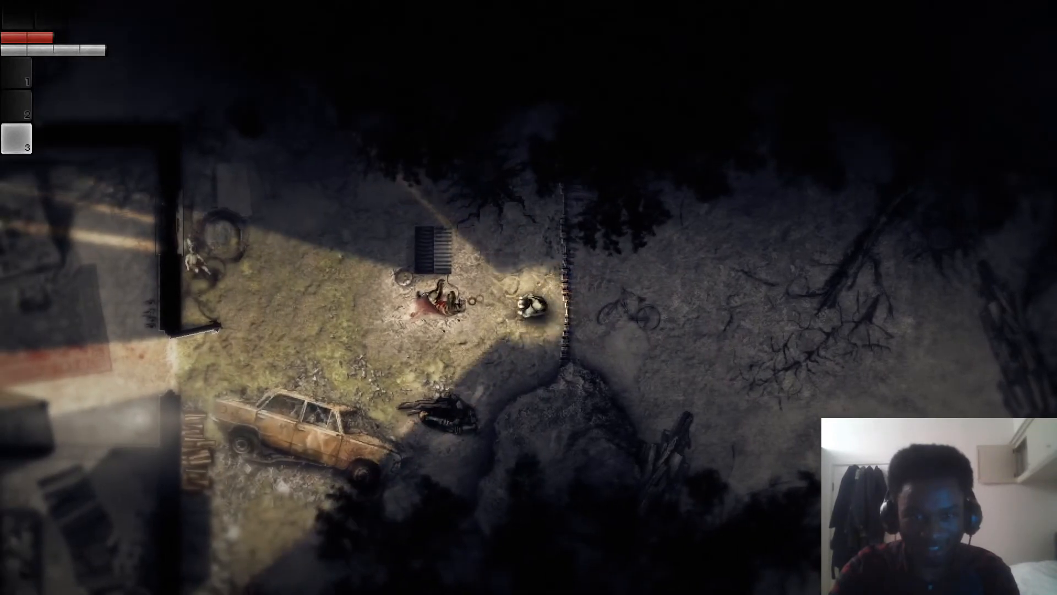
key("a")
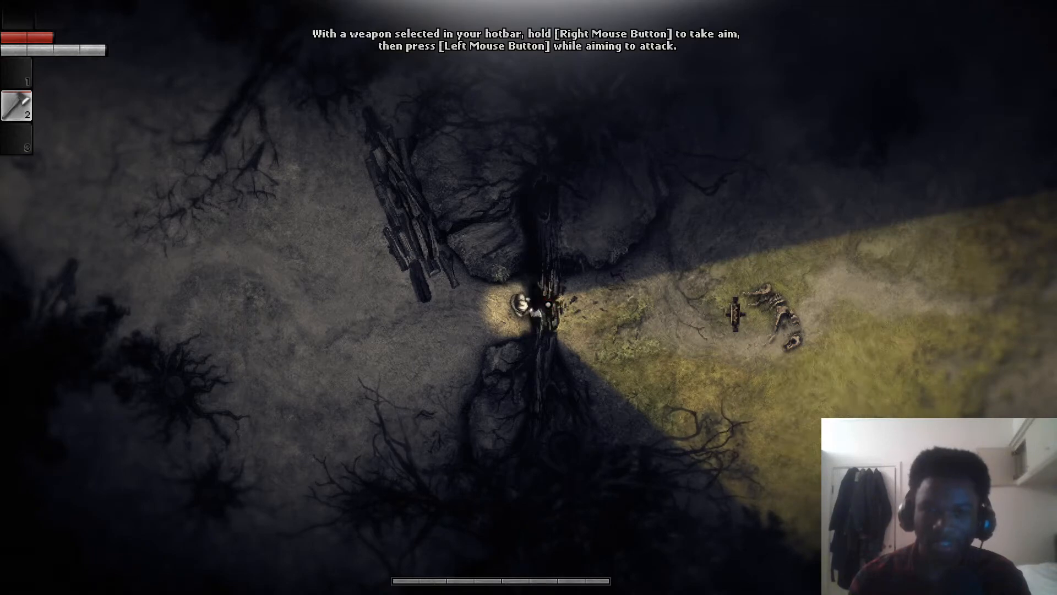
Chop through the tree blocking the path and walk into the clearing beyond.
left_click(547, 305)
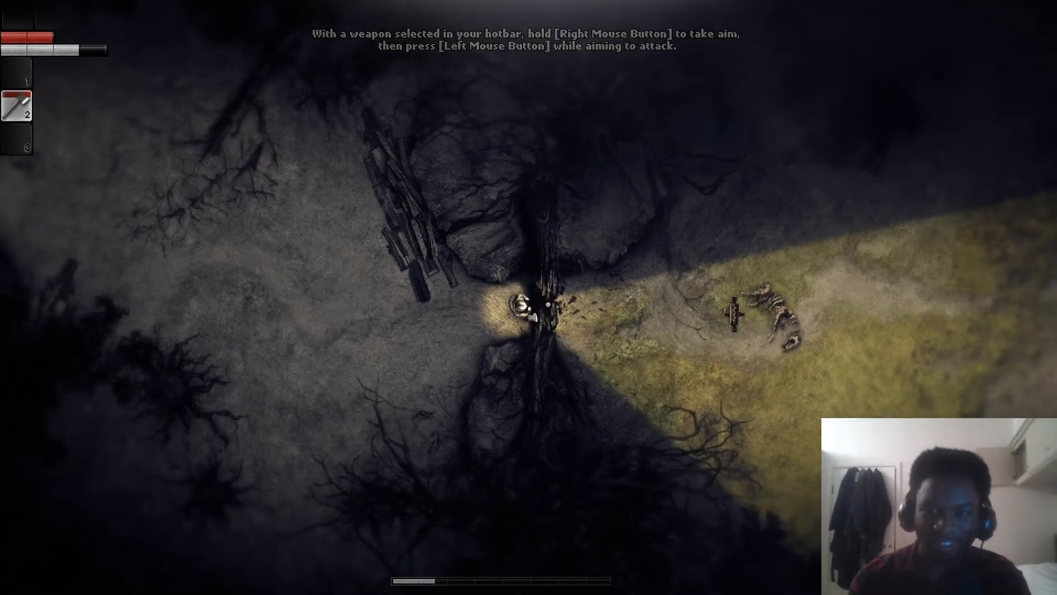
left_click(548, 305)
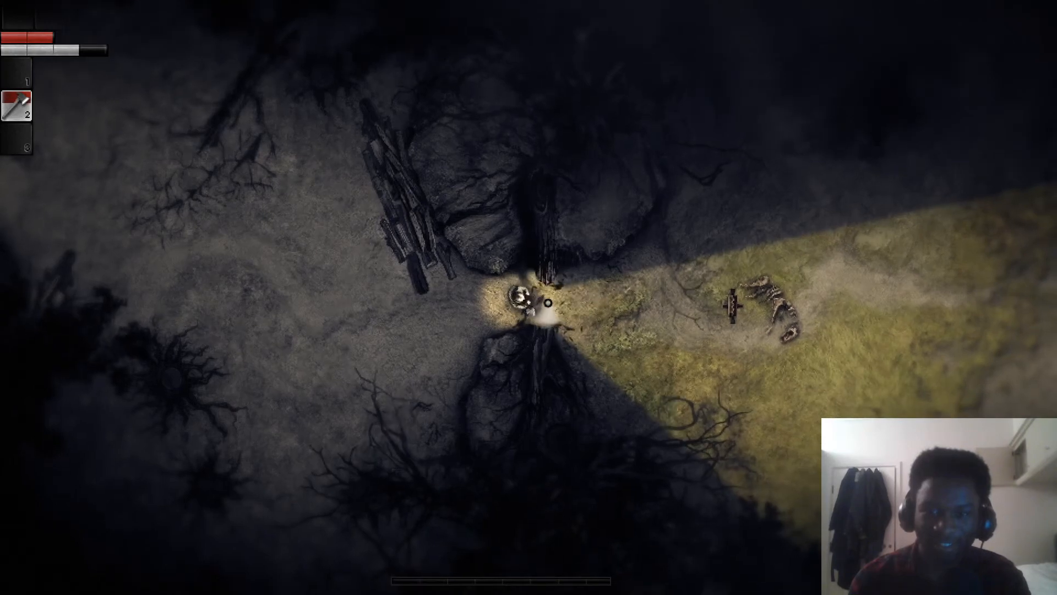
key("d")
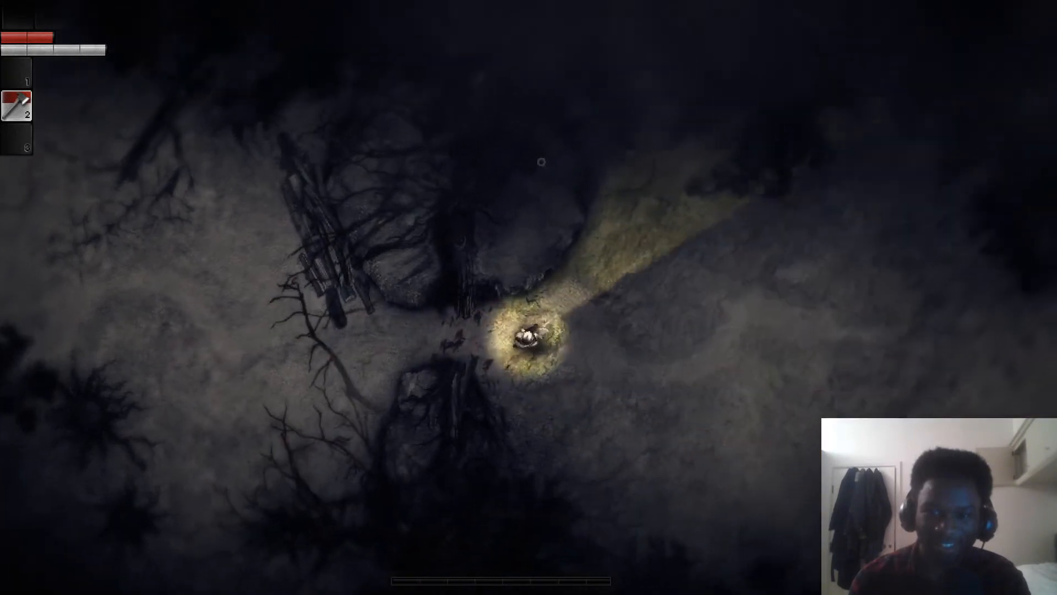
key("a")
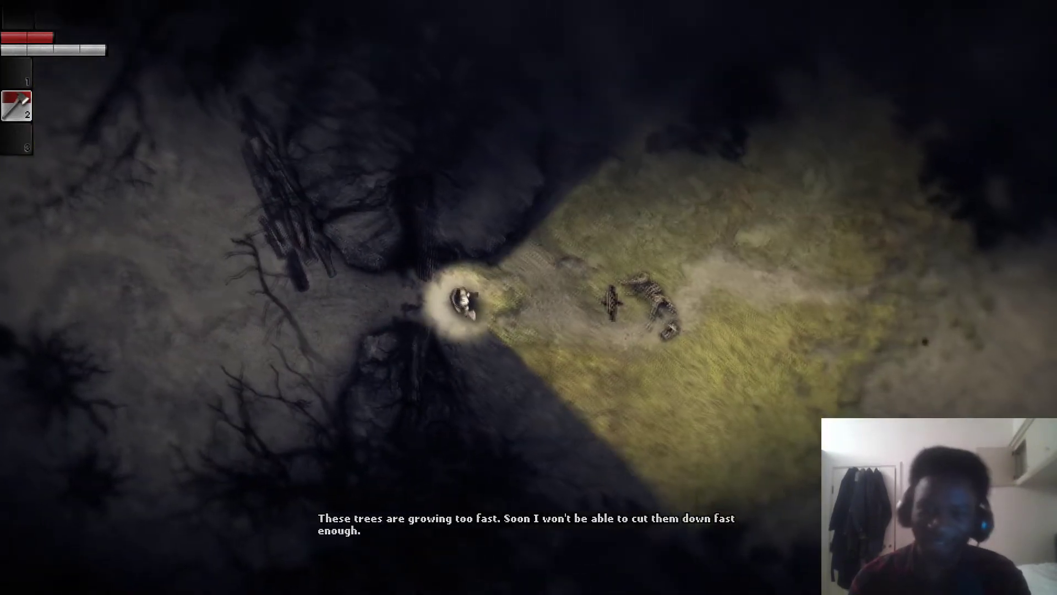
key("s")
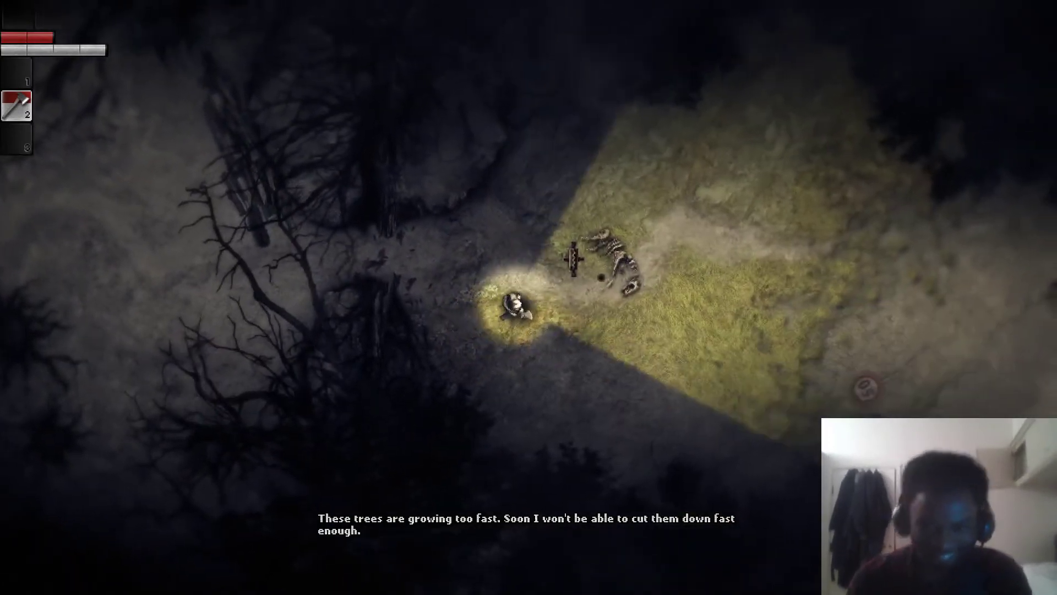
Search the dead cow, close the loot window and turn away from the carcass.
key("w")
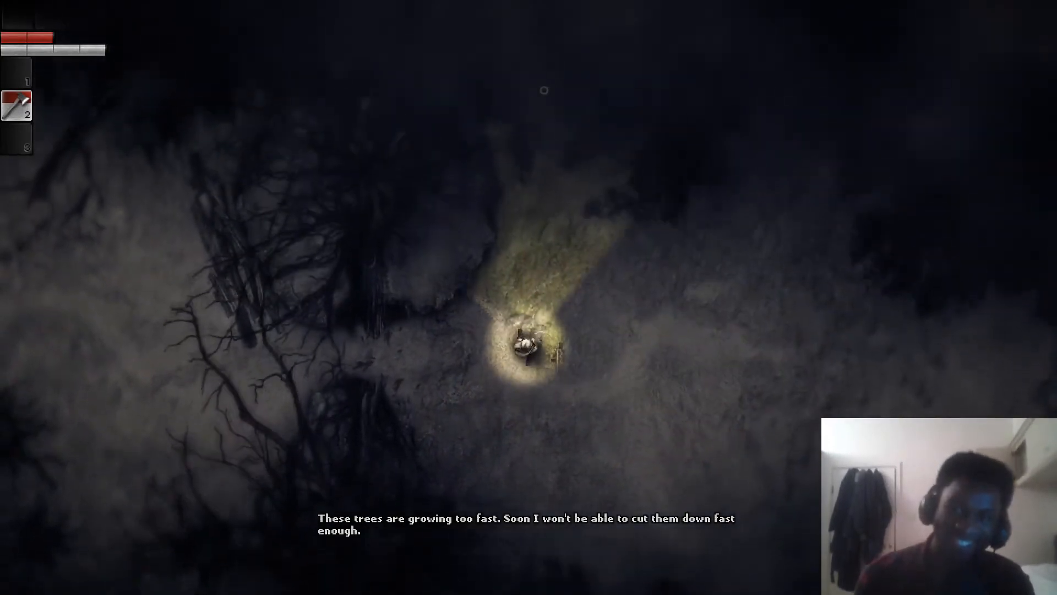
key("w")
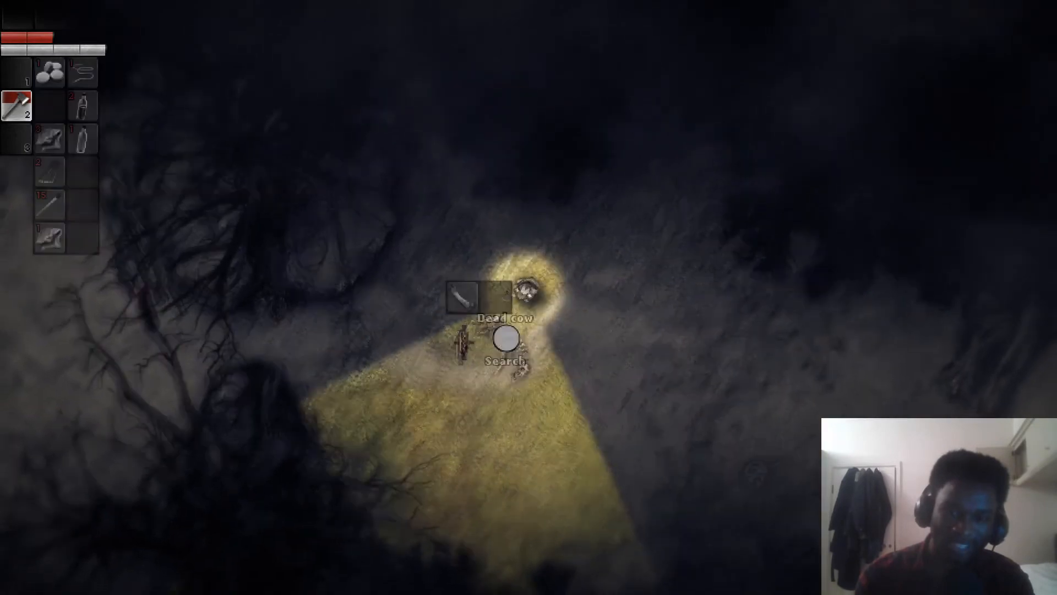
key("e")
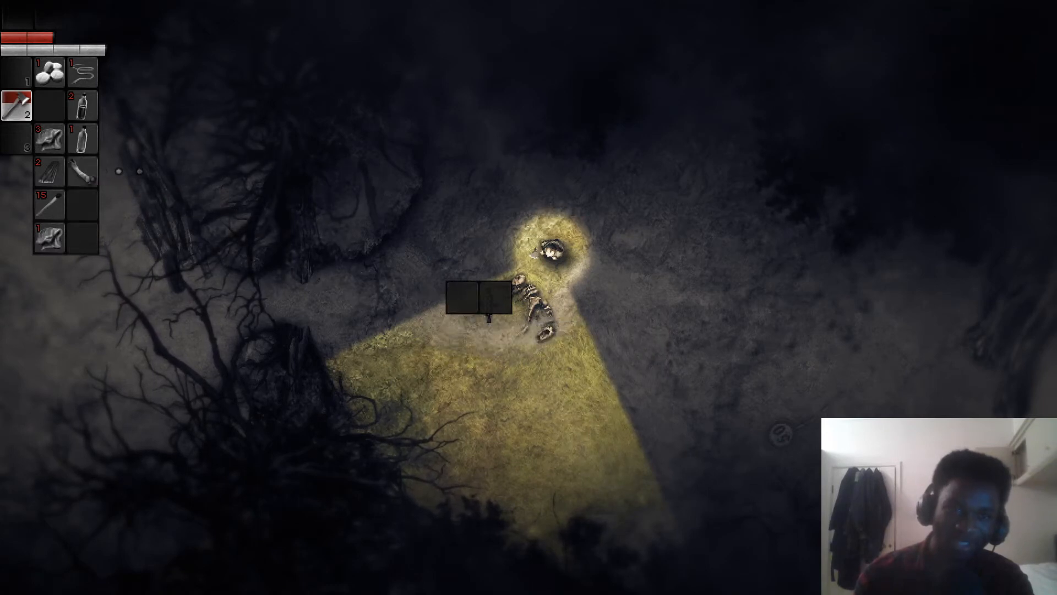
key("Tab")
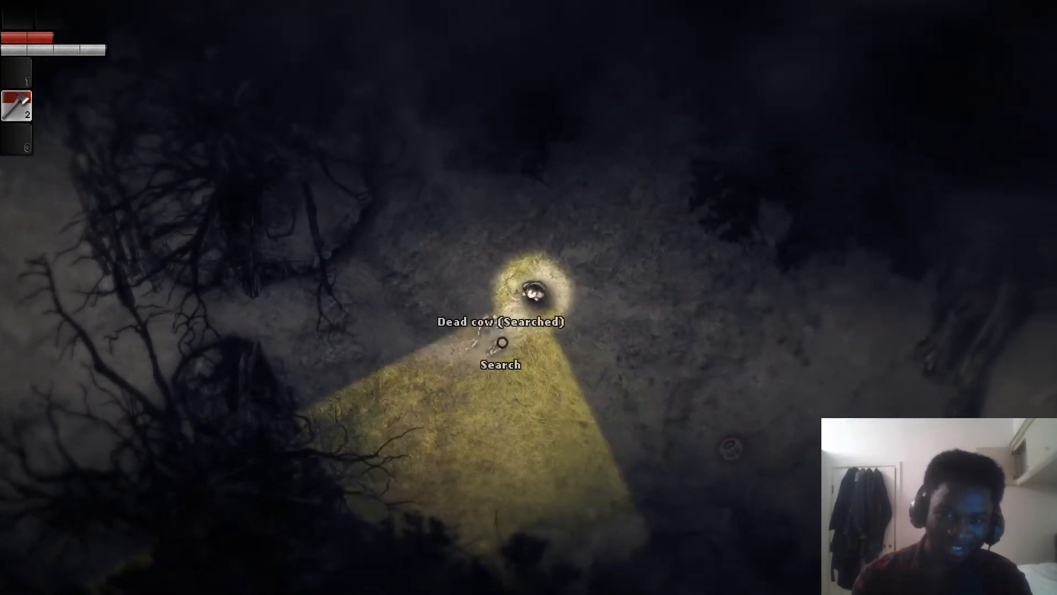
key("w")
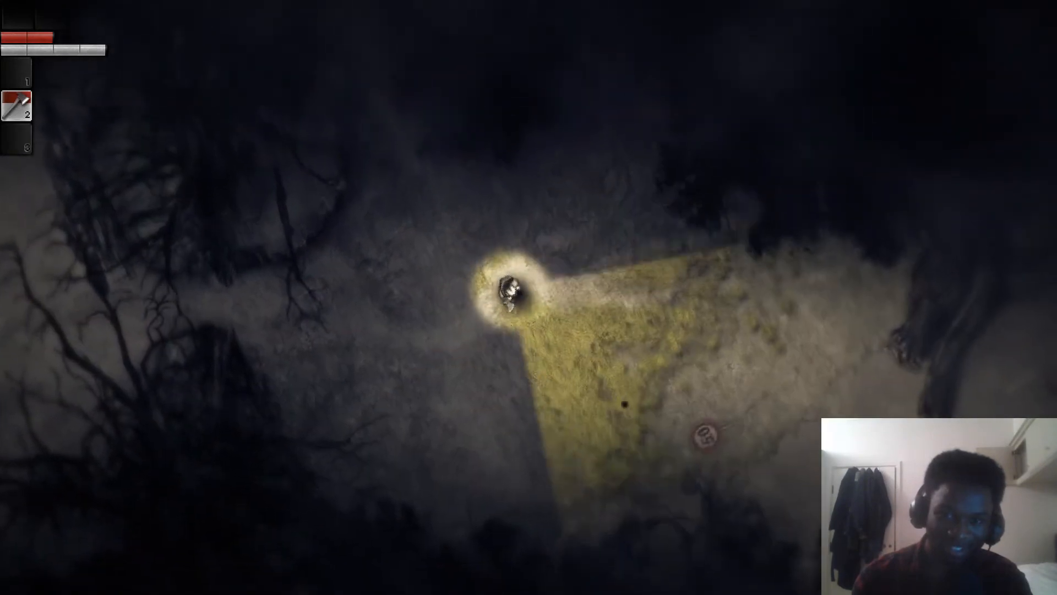
Scout south into the trees, then walk north past the 50 road sign toward the tree roots.
key("s")
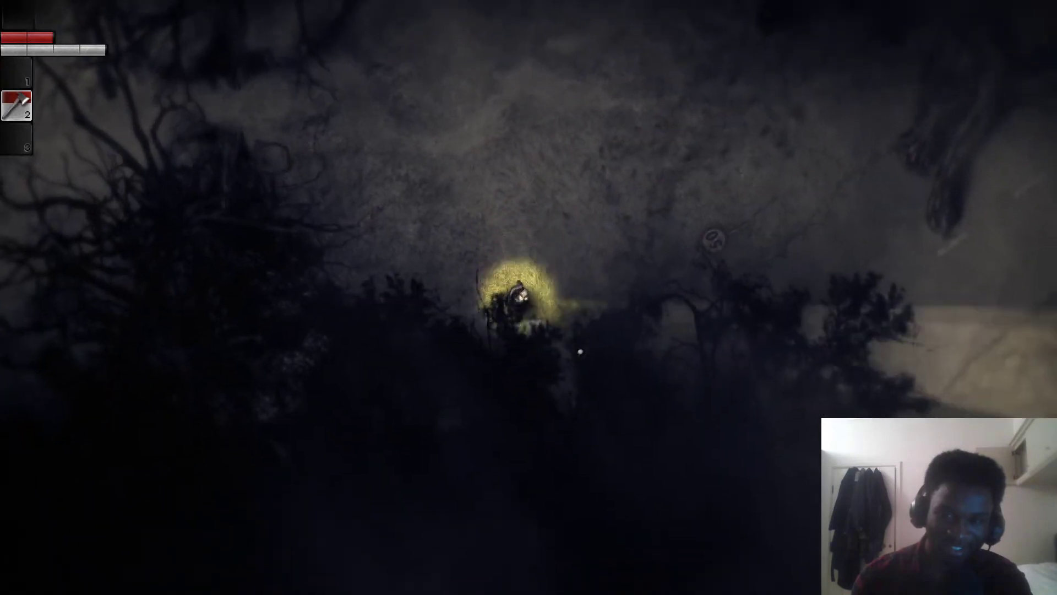
key("s")
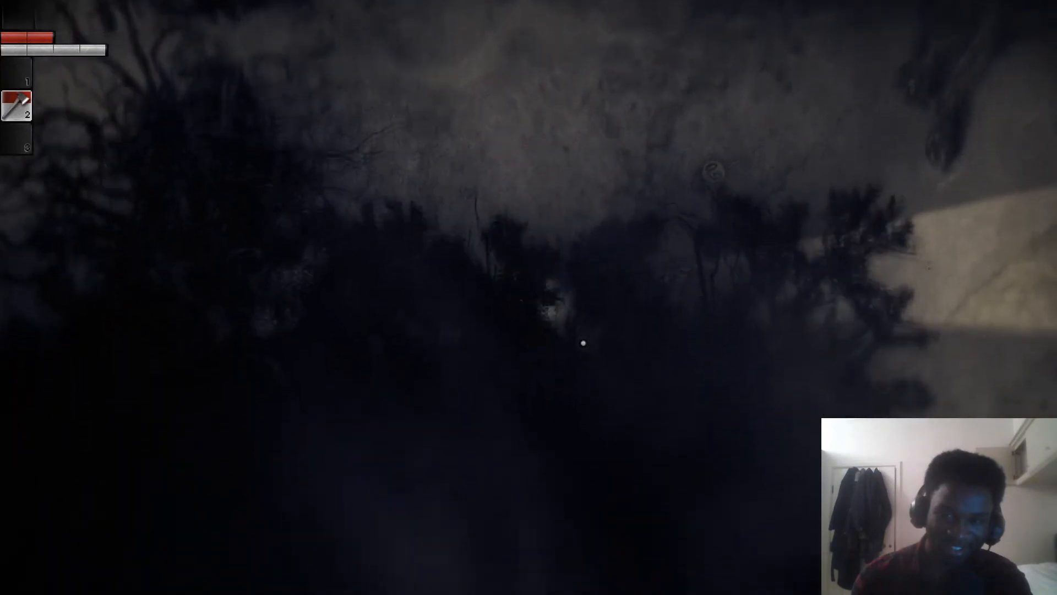
key("w")
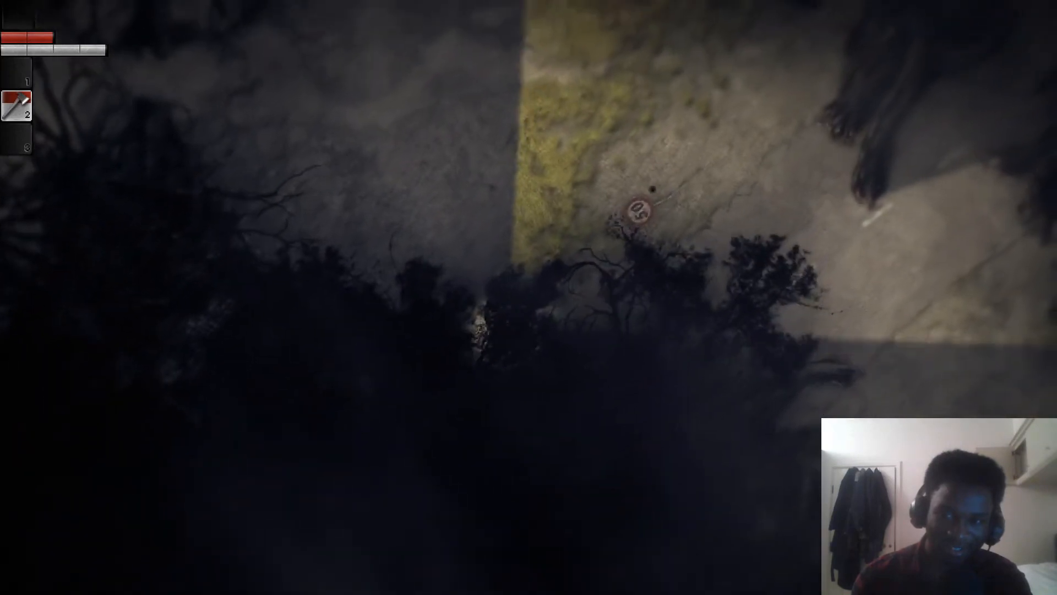
key("w")
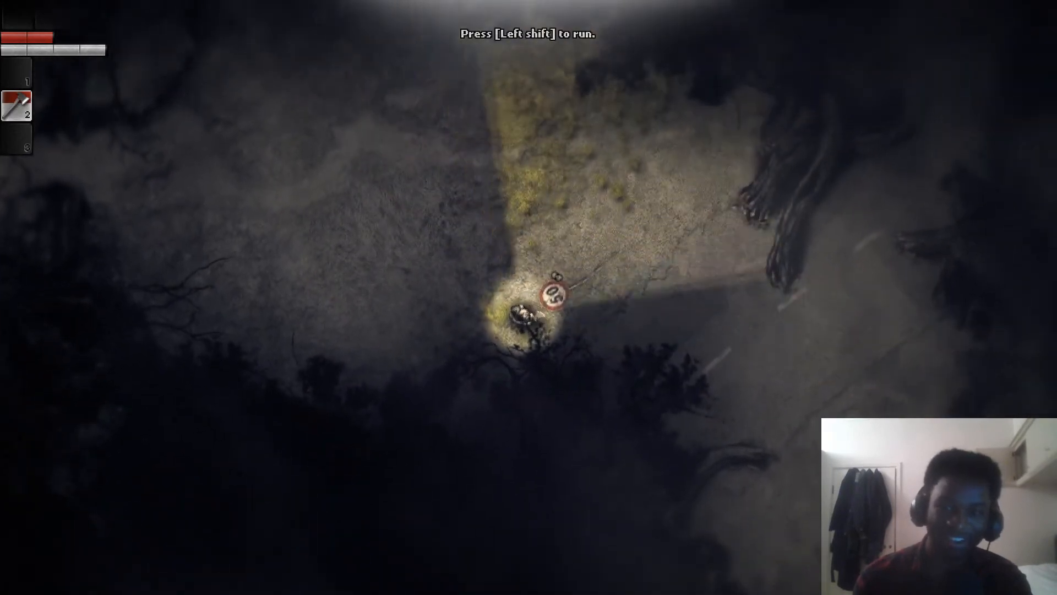
key("w")
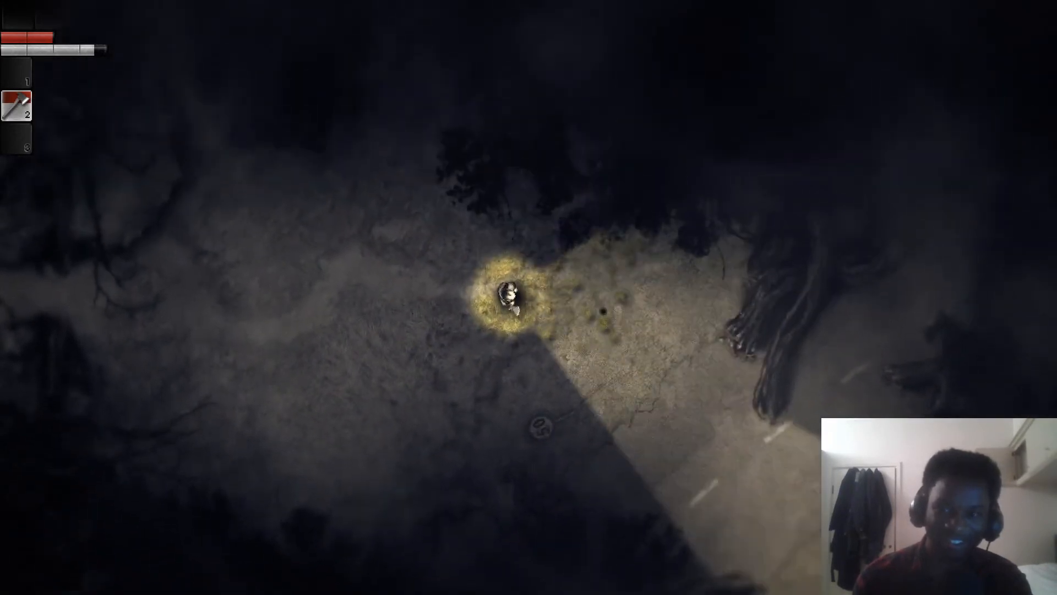
key("a")
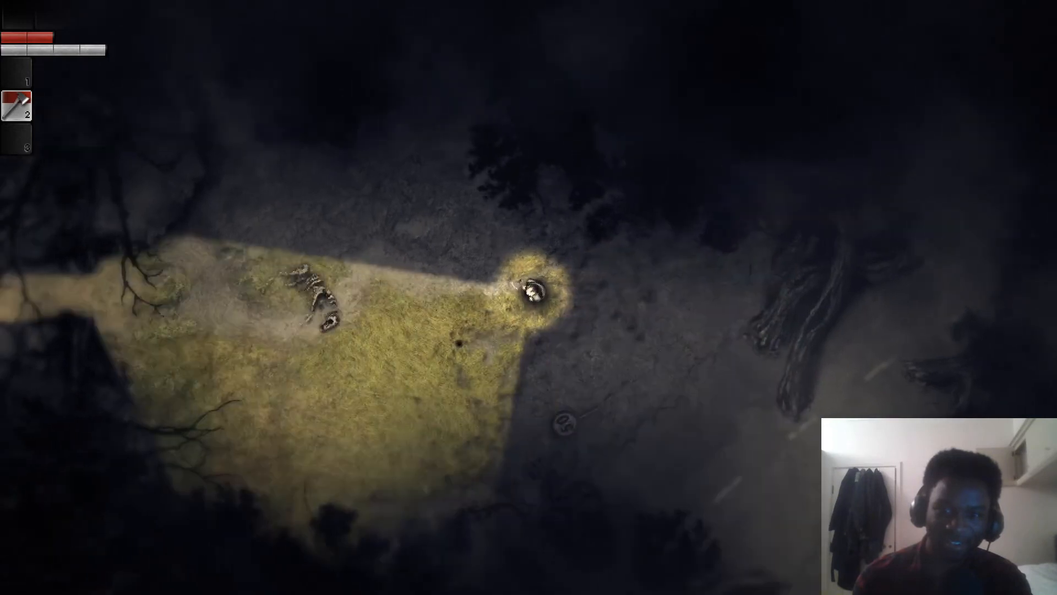
key("d")
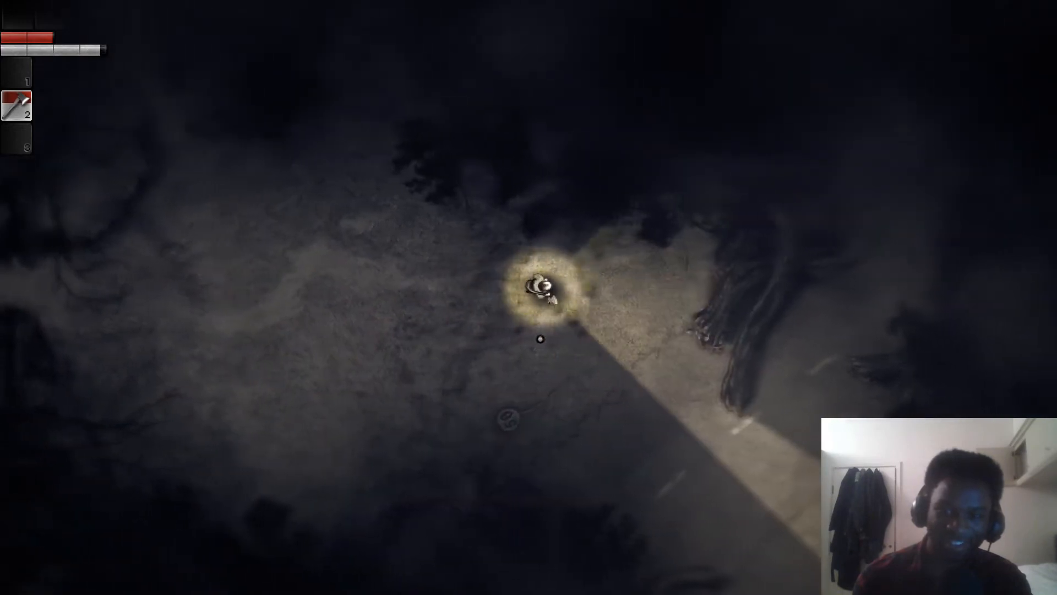
key("w")
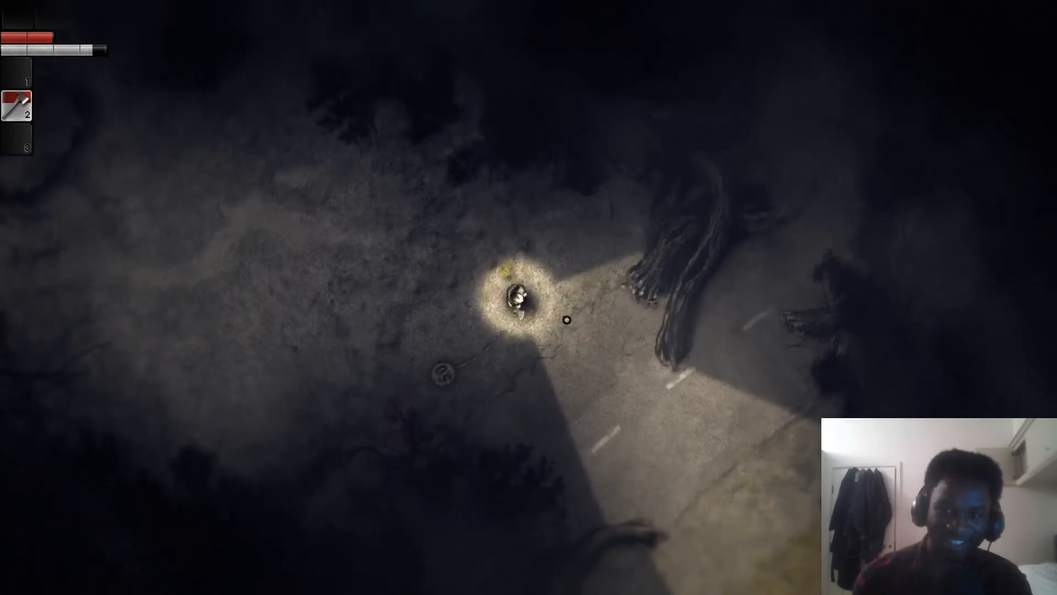
Follow the road until the Path location is discovered, then continue up the forest path.
key("s")
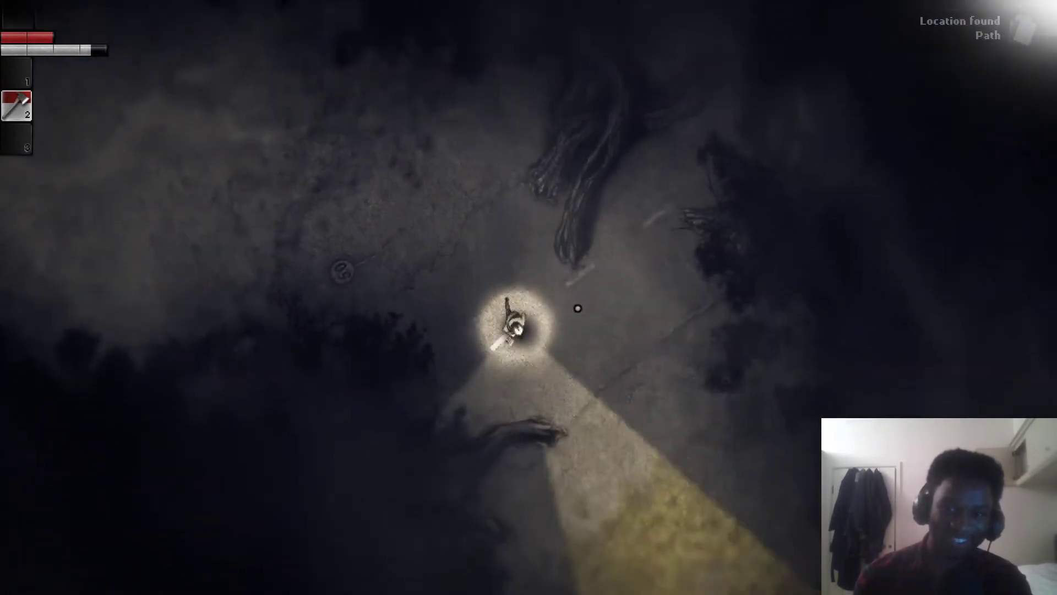
key("w")
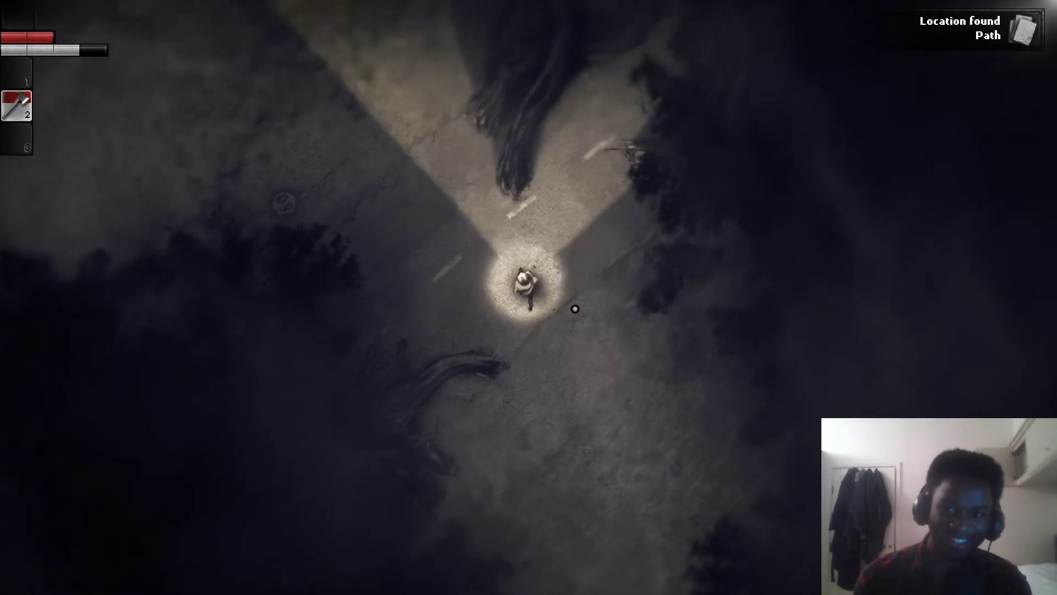
key("w")
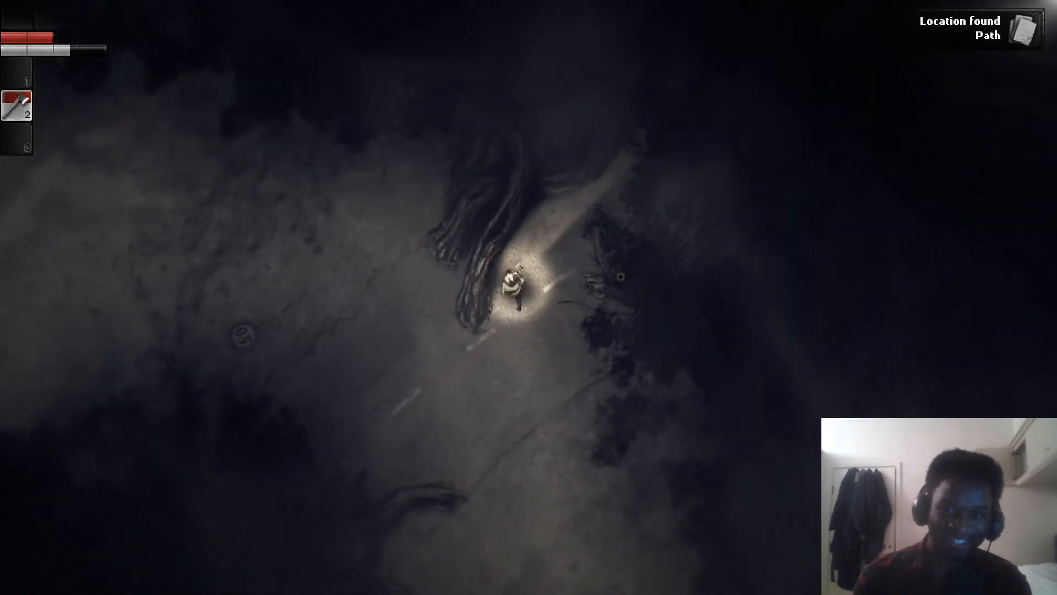
key("w")
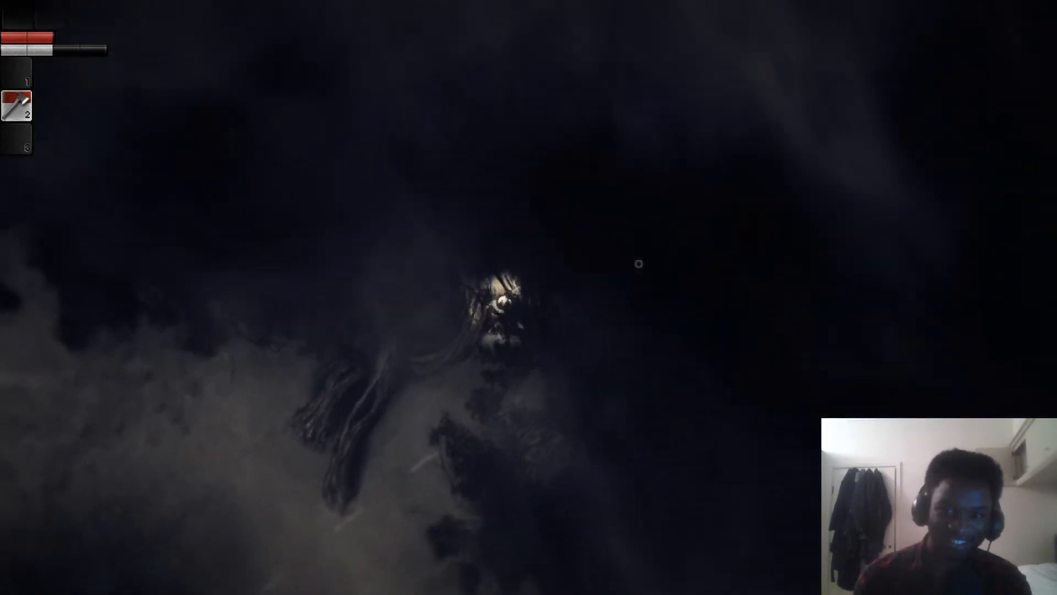
key("w")
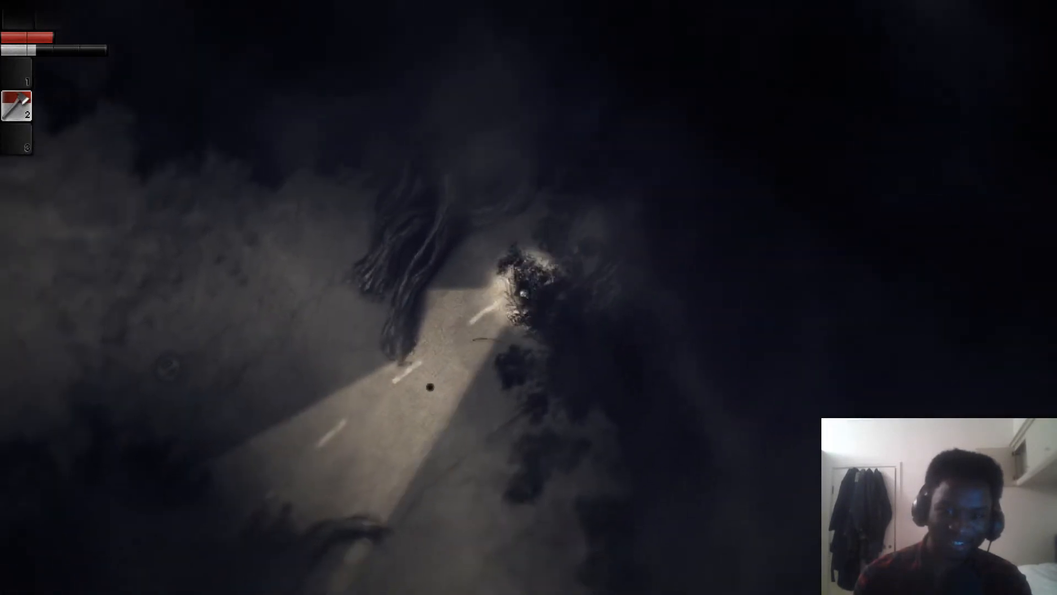
key("w")
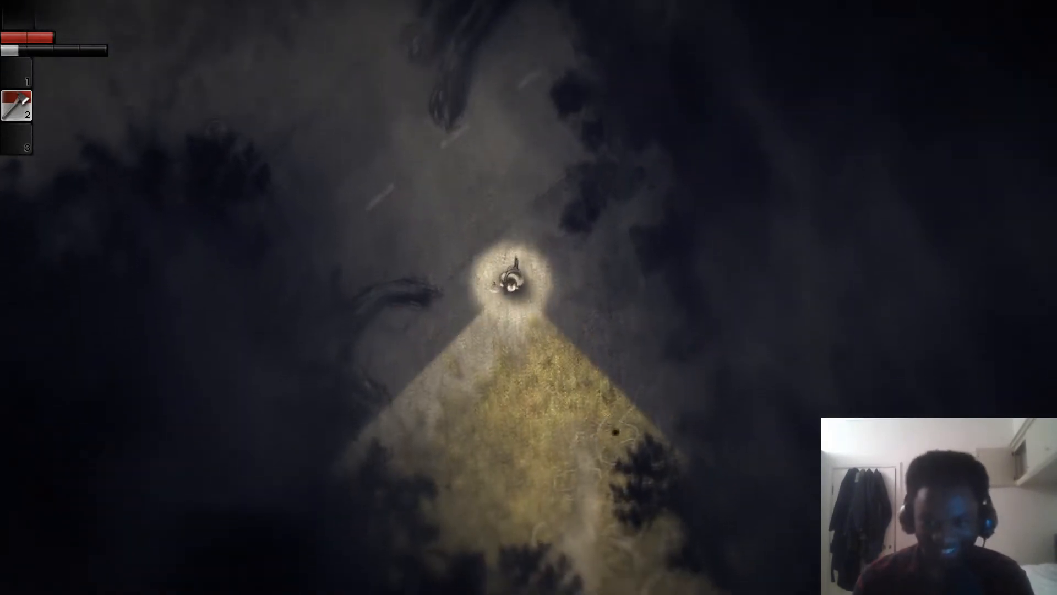
key("w")
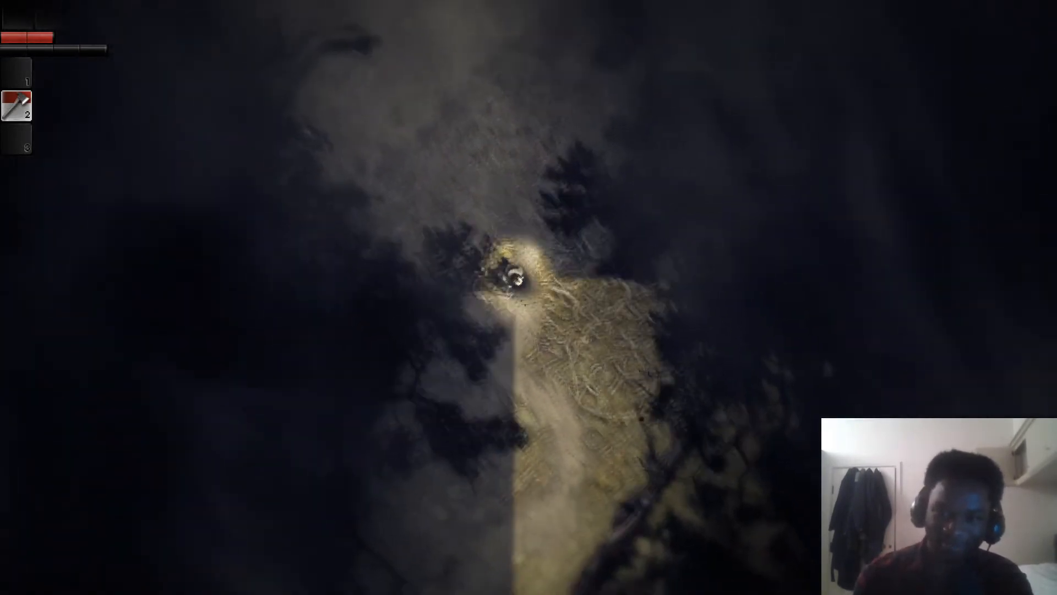
key("w")
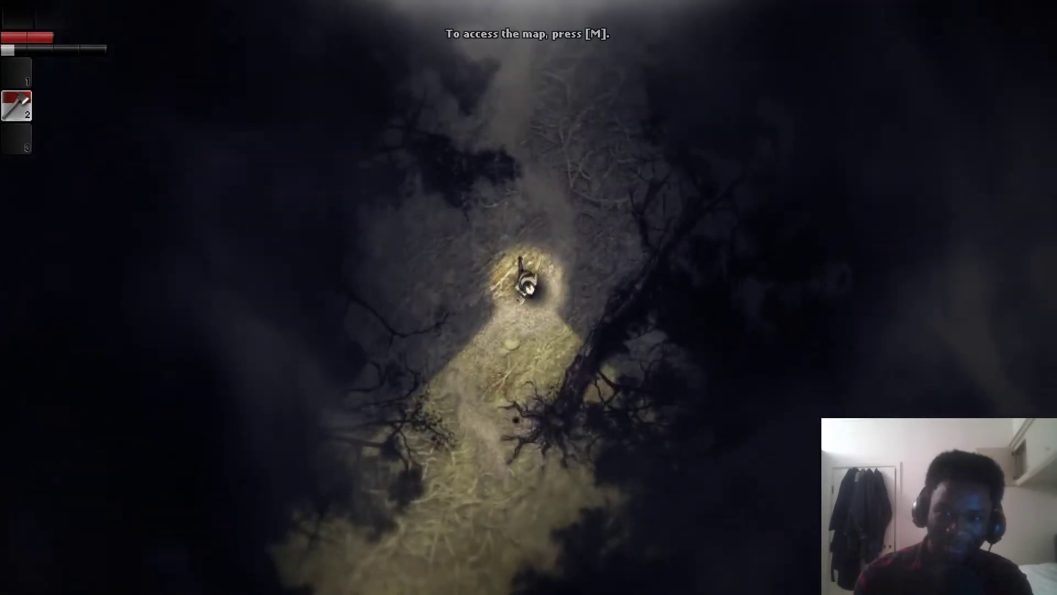
key("w")
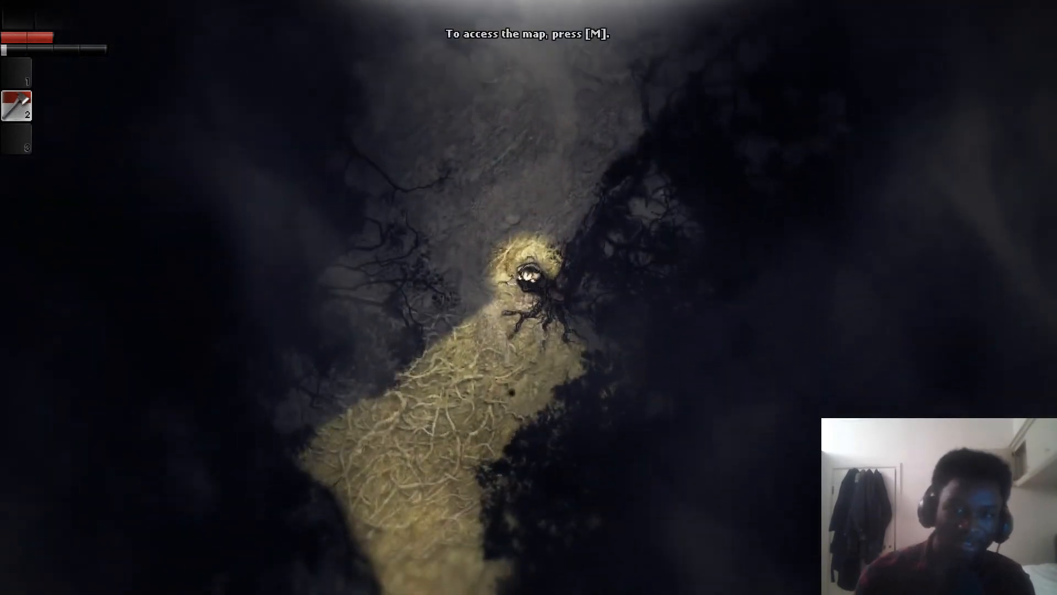
Check the map and walk up the forest path to the junction.
key("m")
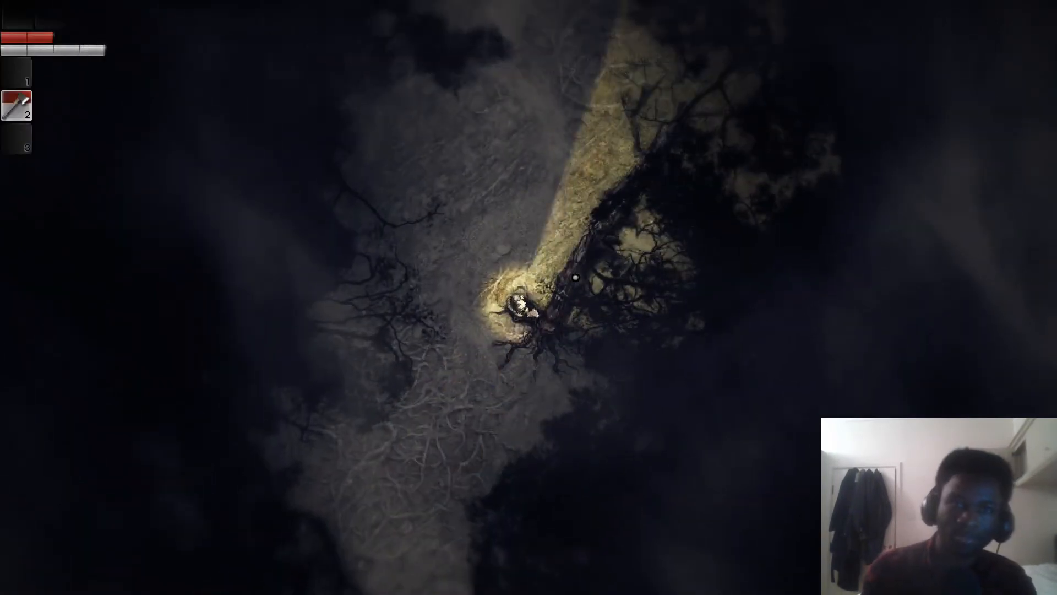
key("w")
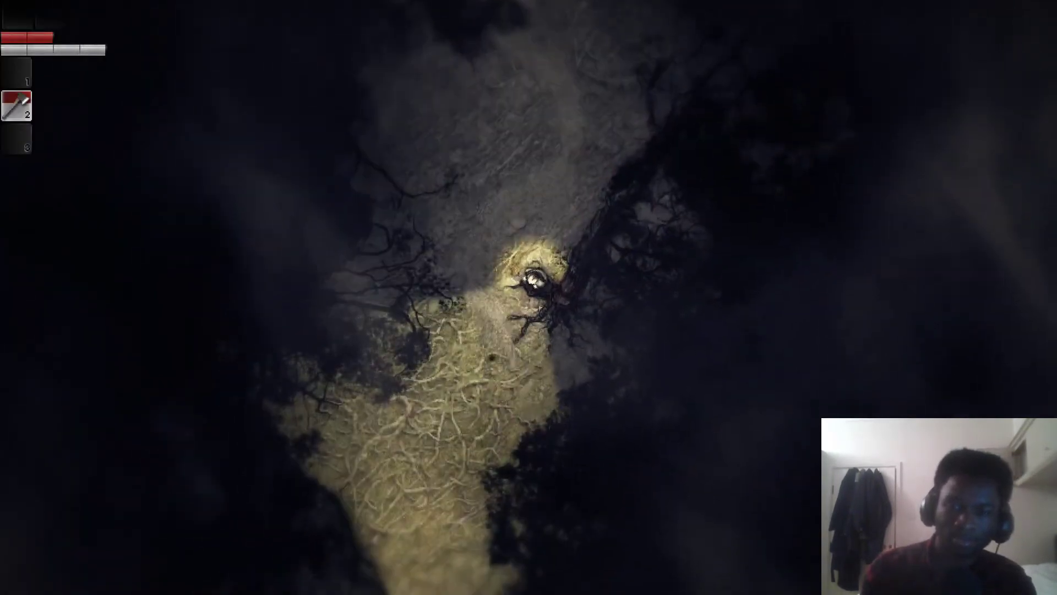
key("w")
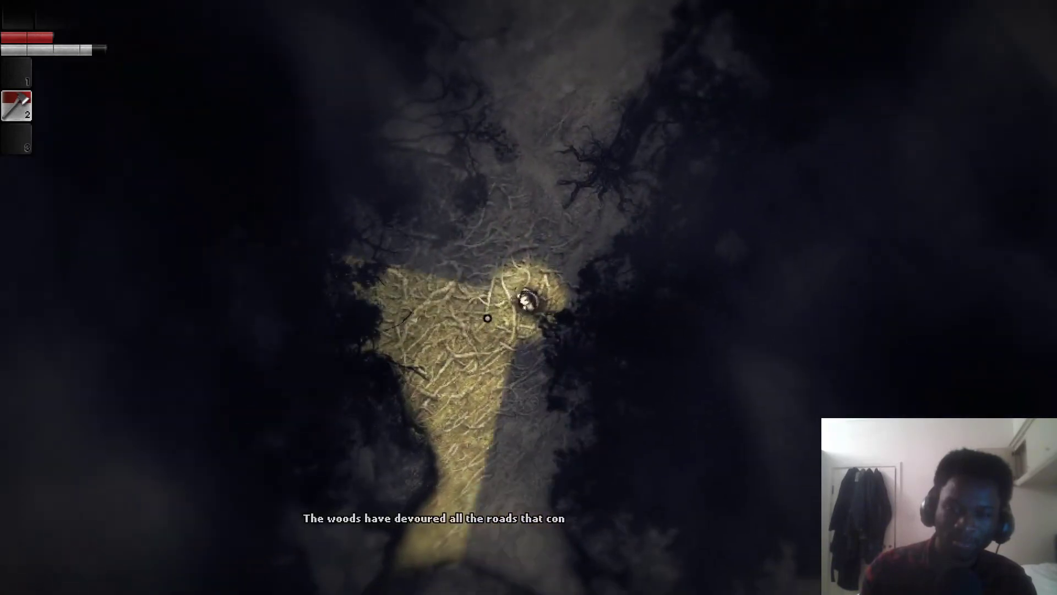
key("w")
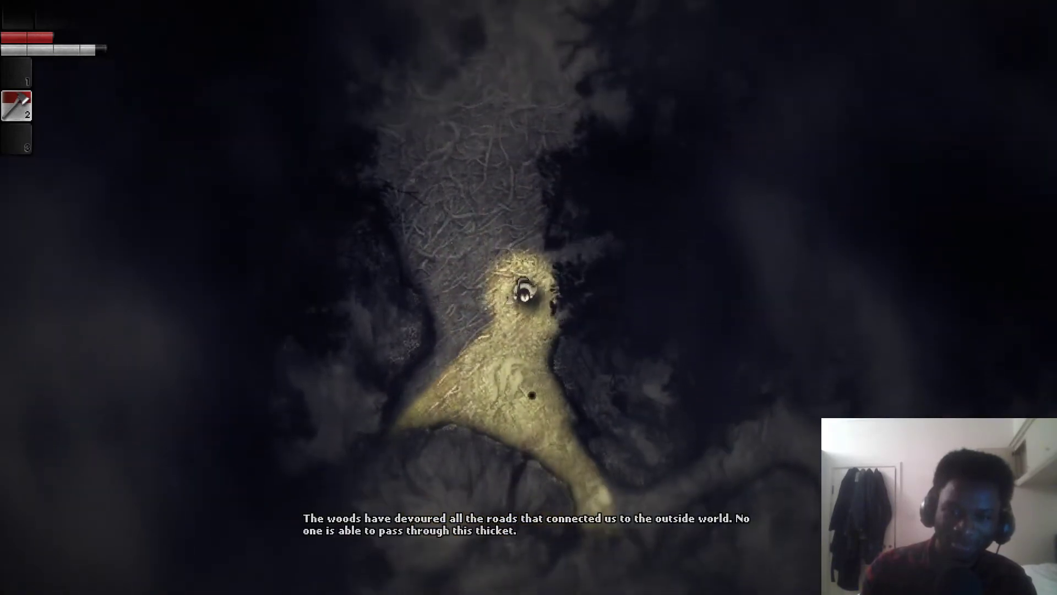
key("w")
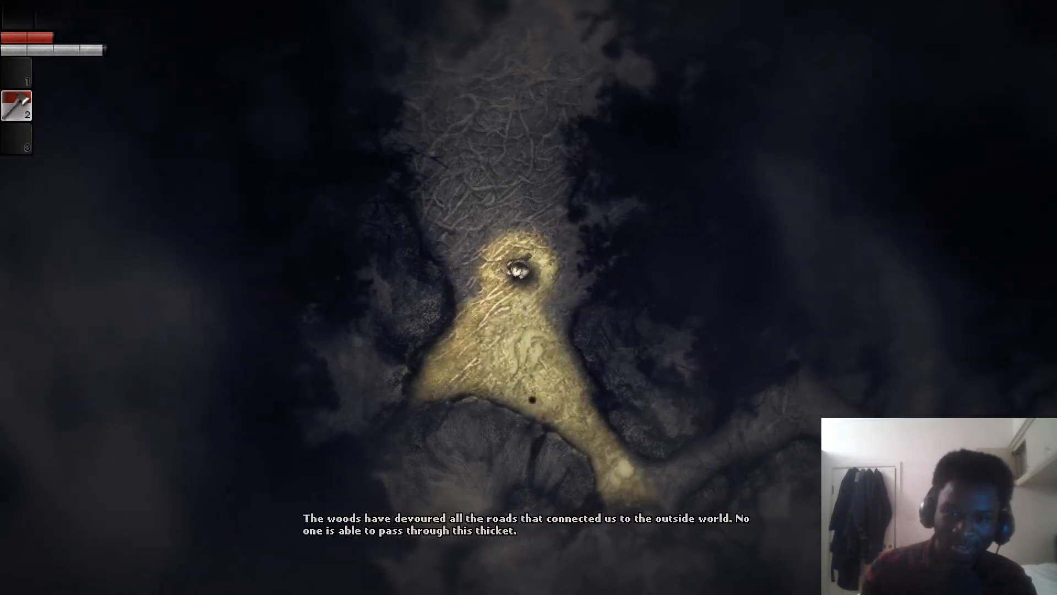
key("w")
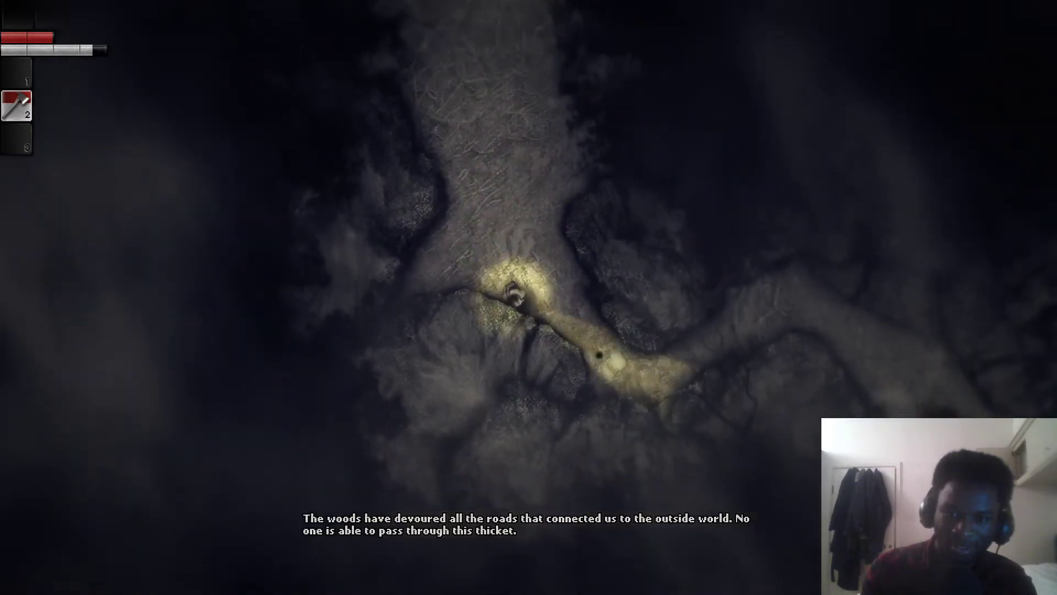
Take the right branch of the path until the Fallen tree location is discovered.
key("d")
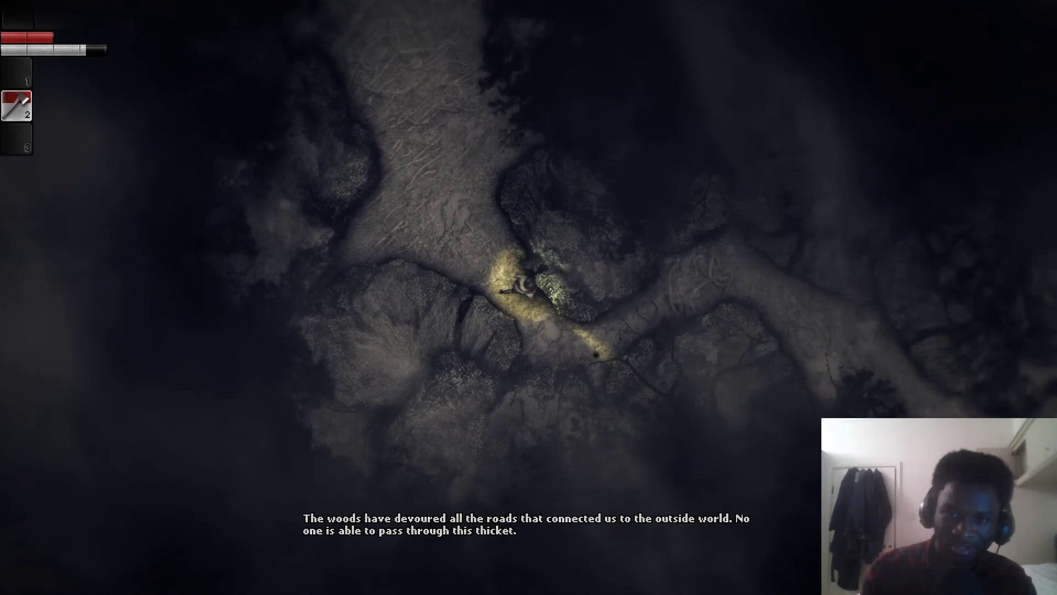
key("s")
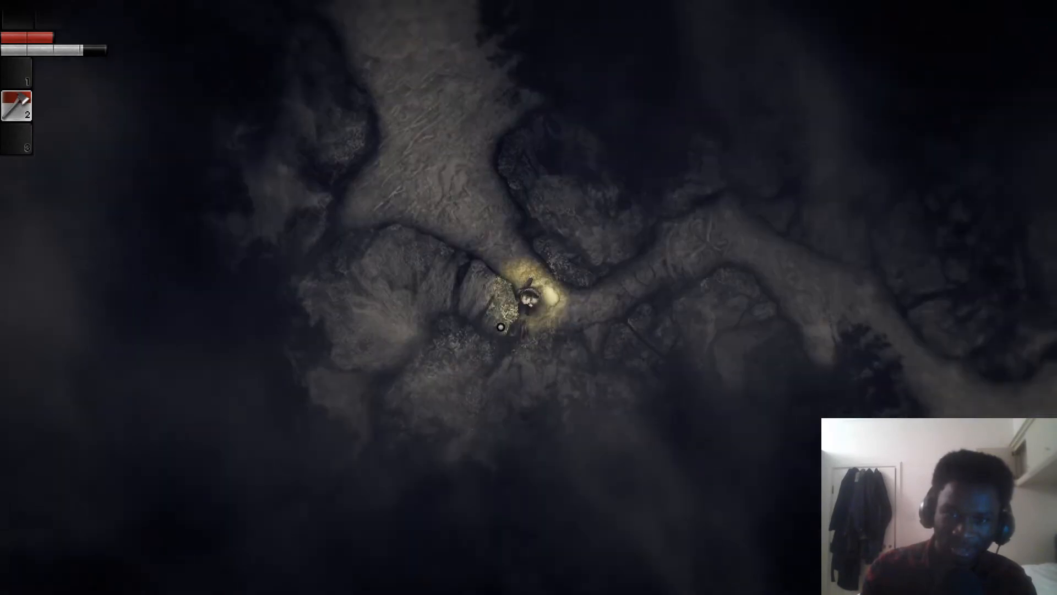
key("d")
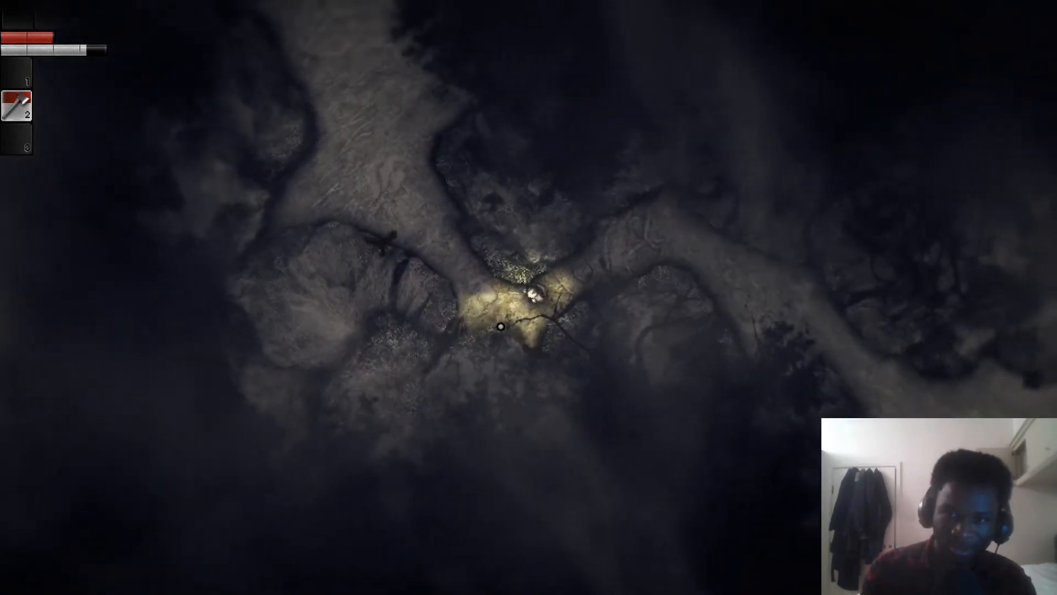
key("d")
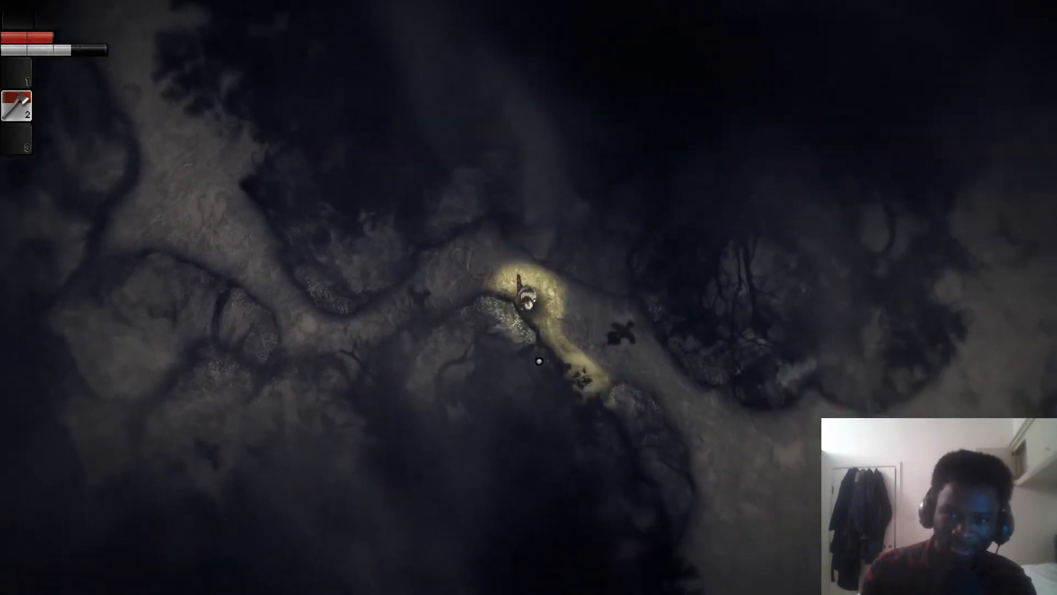
key("d")
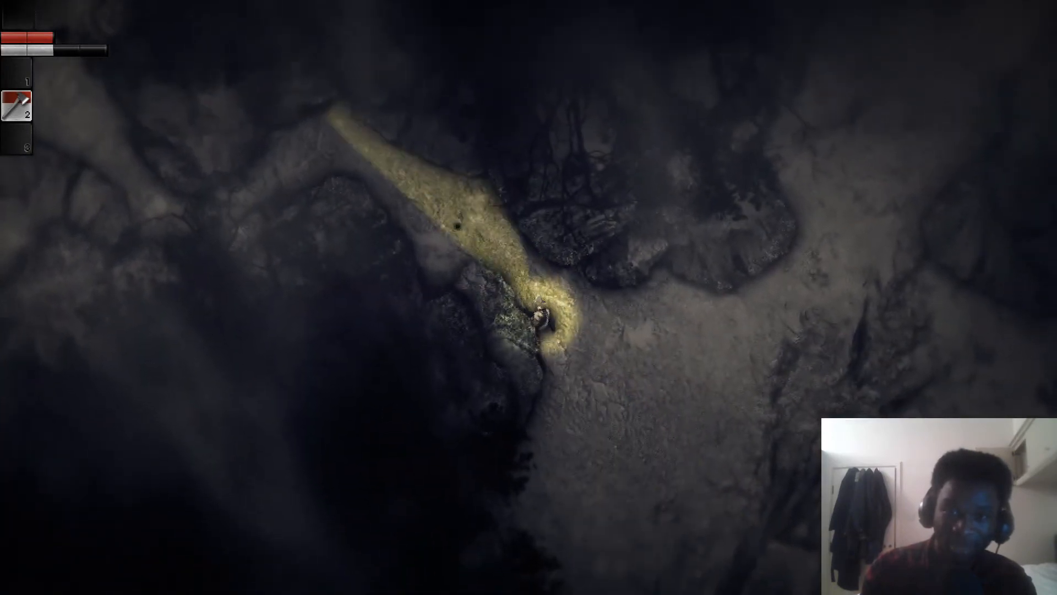
key("w")
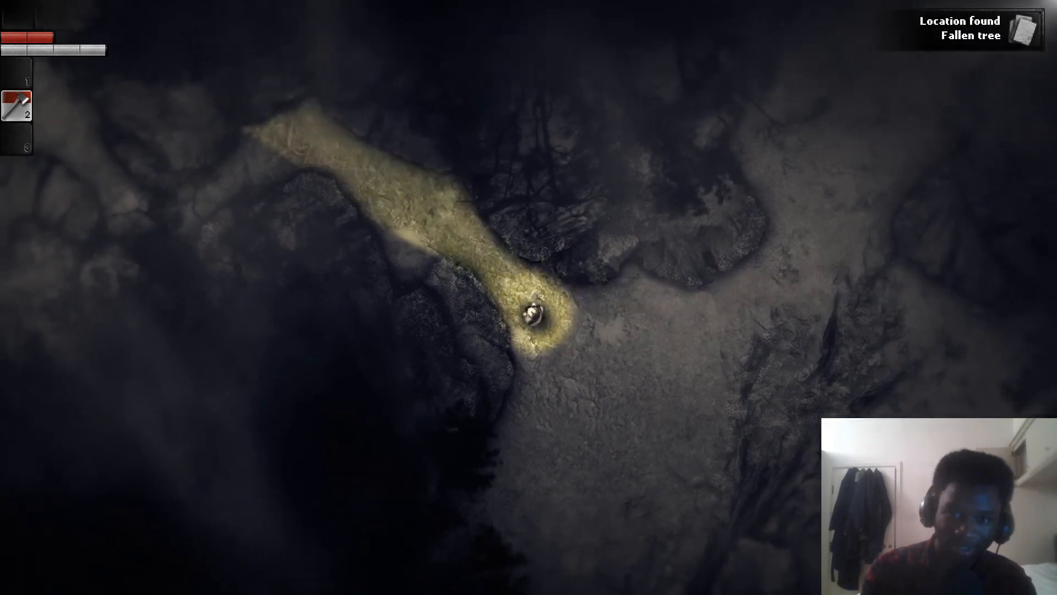
key("s")
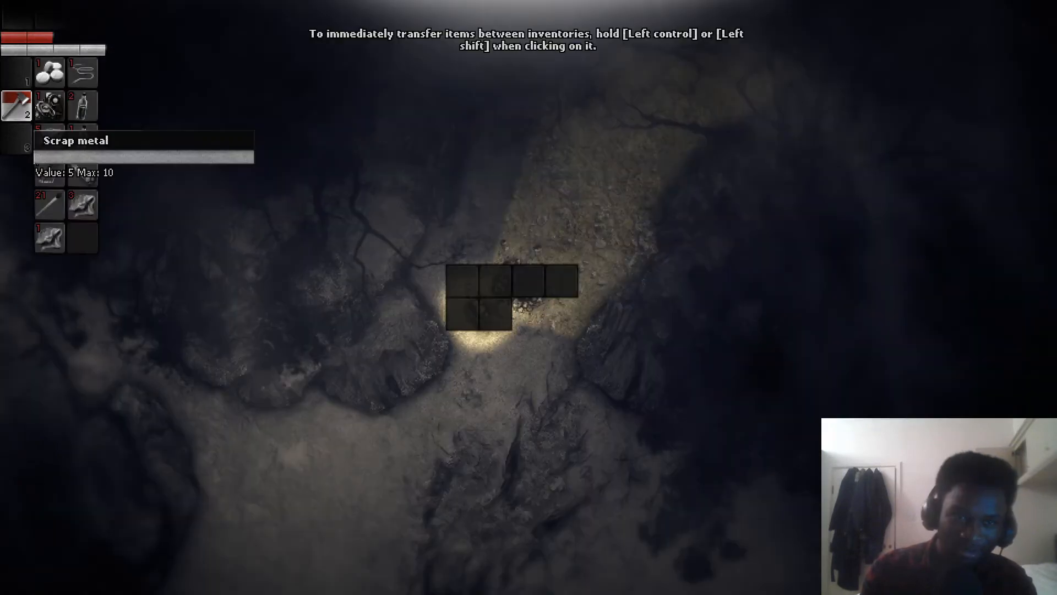
Close the loot window, walk to the burned campfire, inspect it and bring up the inventory and crafting menu.
key("Escape")
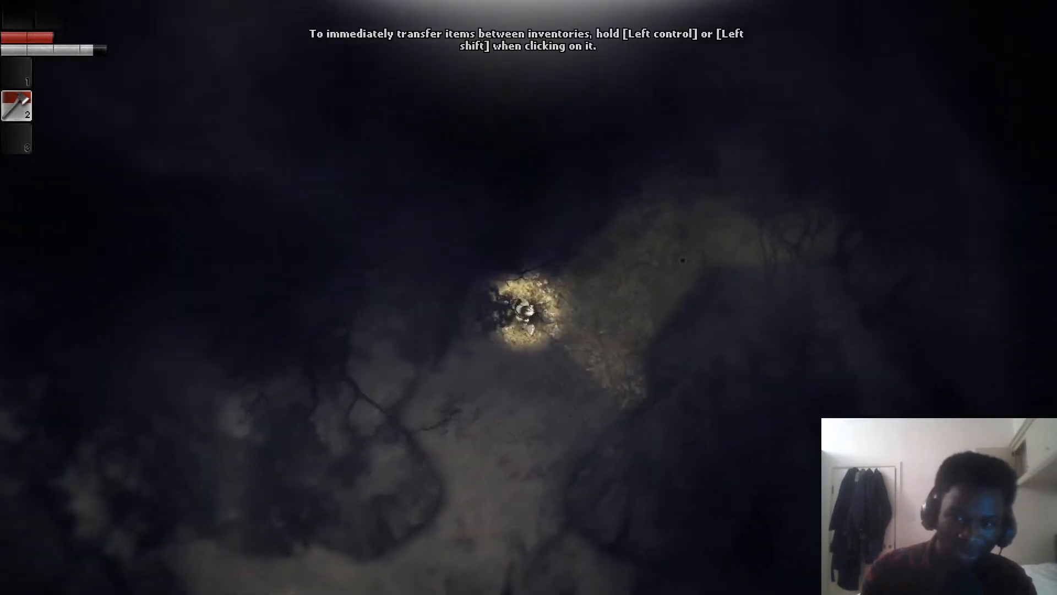
left_click(682, 262)
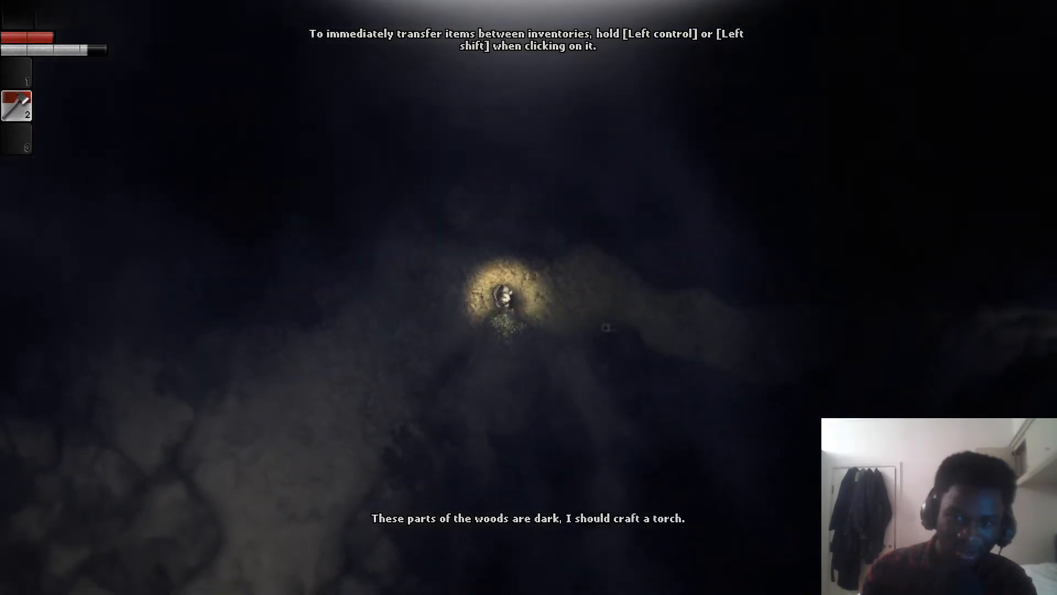
left_click(438, 311)
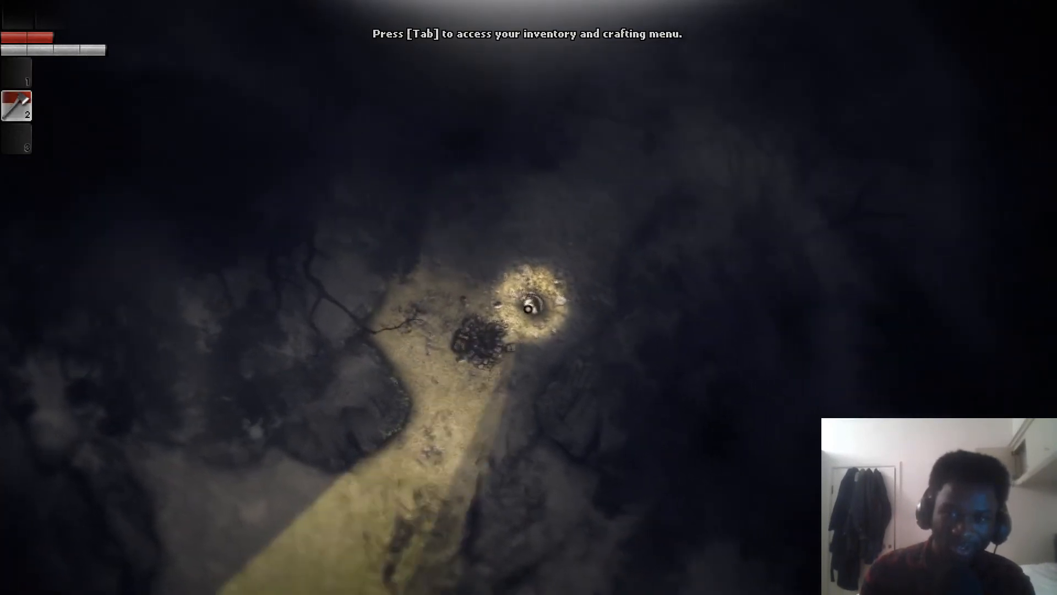
left_click(487, 332)
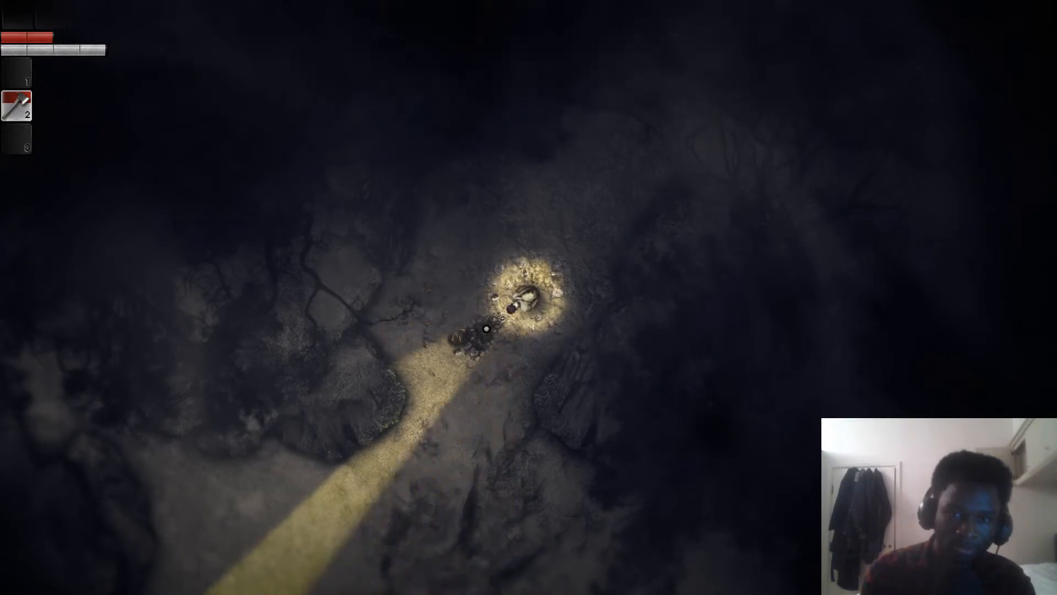
key("Tab")
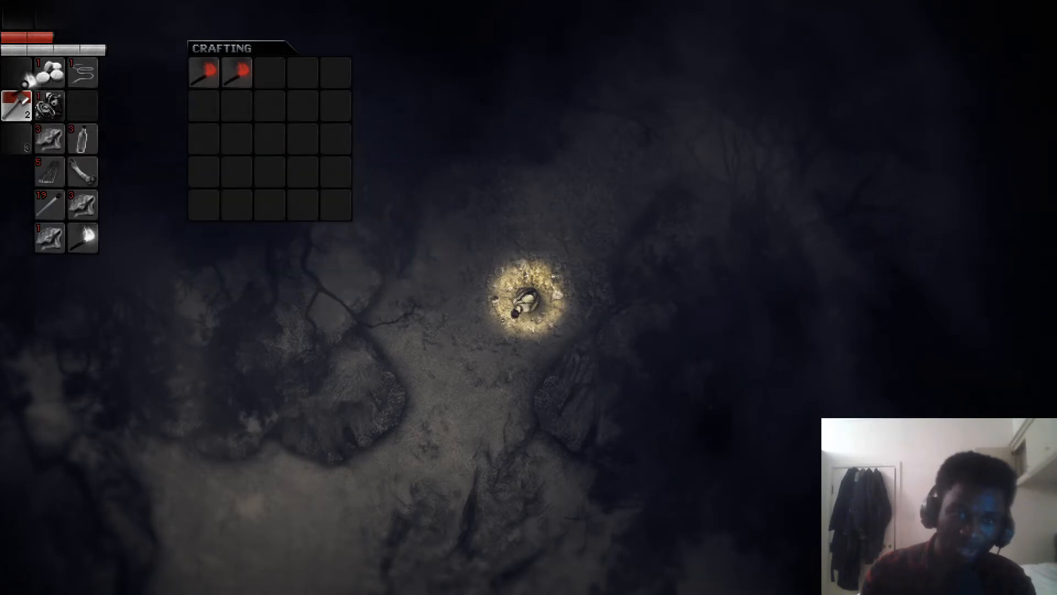
Close the inventory after crafting the torch and walk onward with it equipped.
key("Tab")
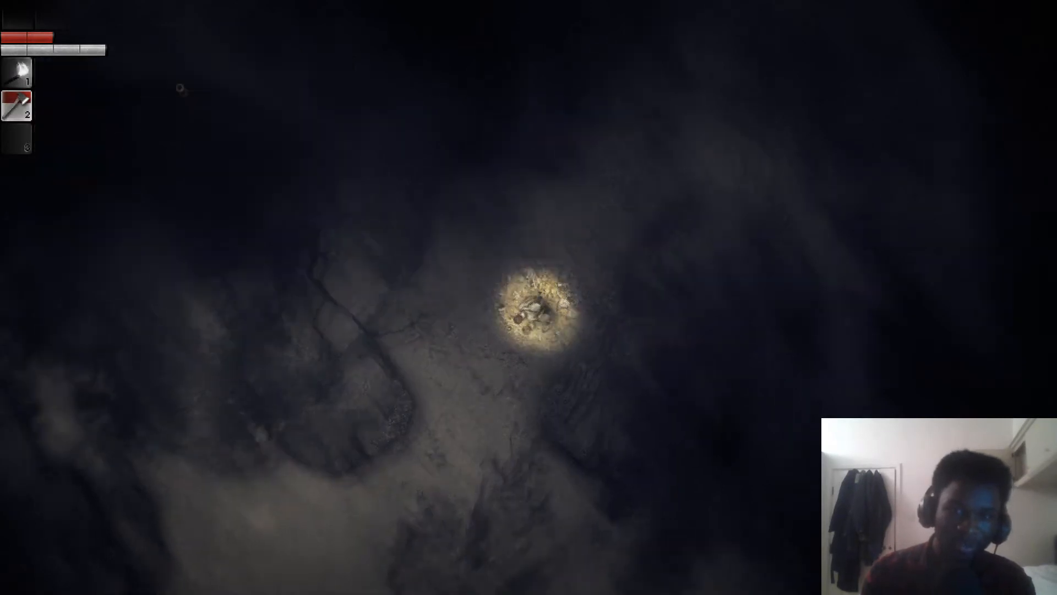
key("w")
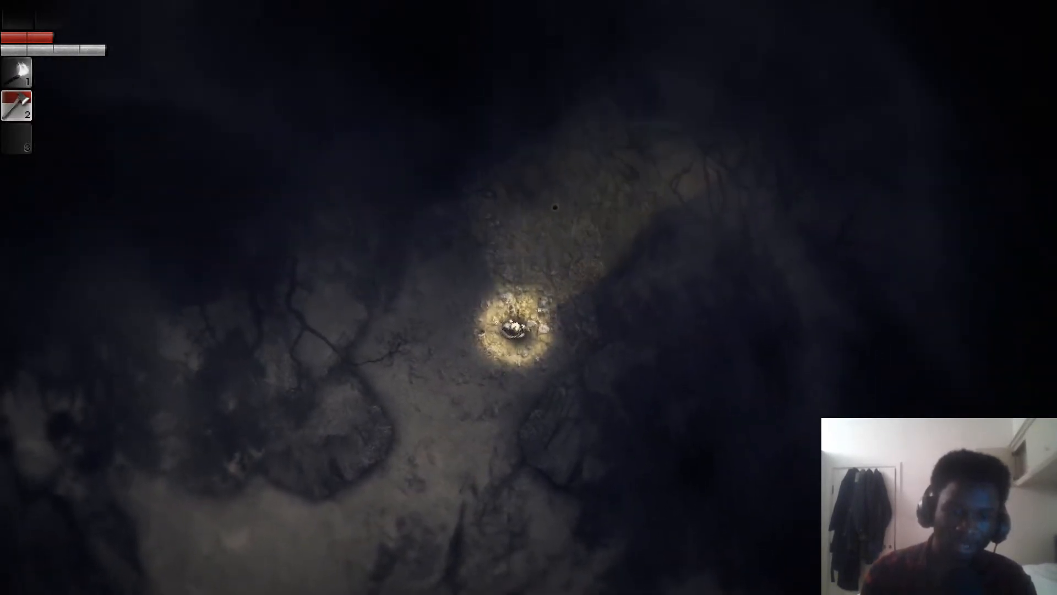
key("w")
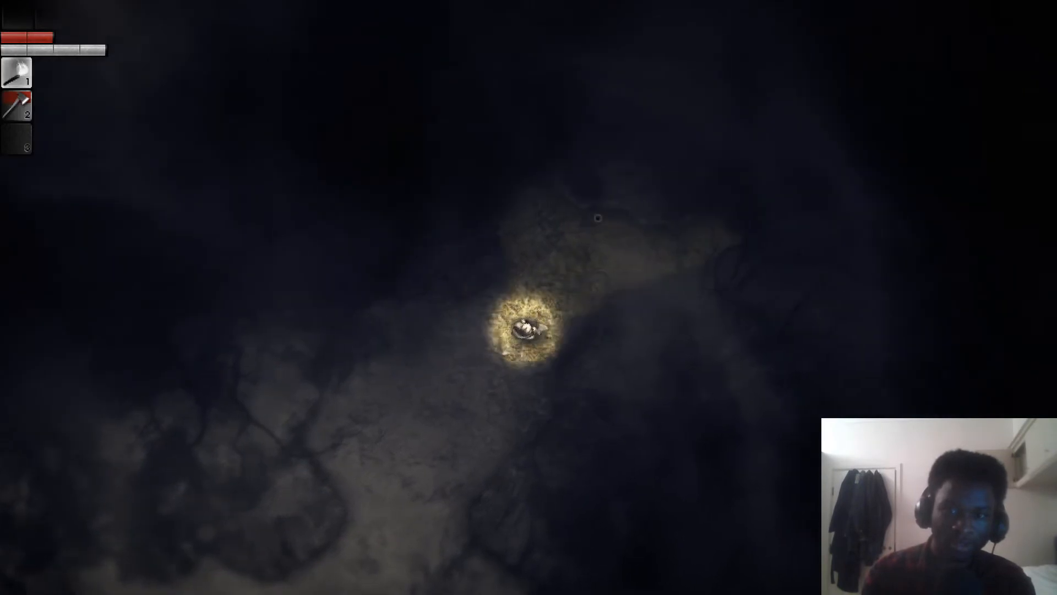
Walk through the dark woods under the tree canopy, sweeping the light around.
left_click(597, 218)
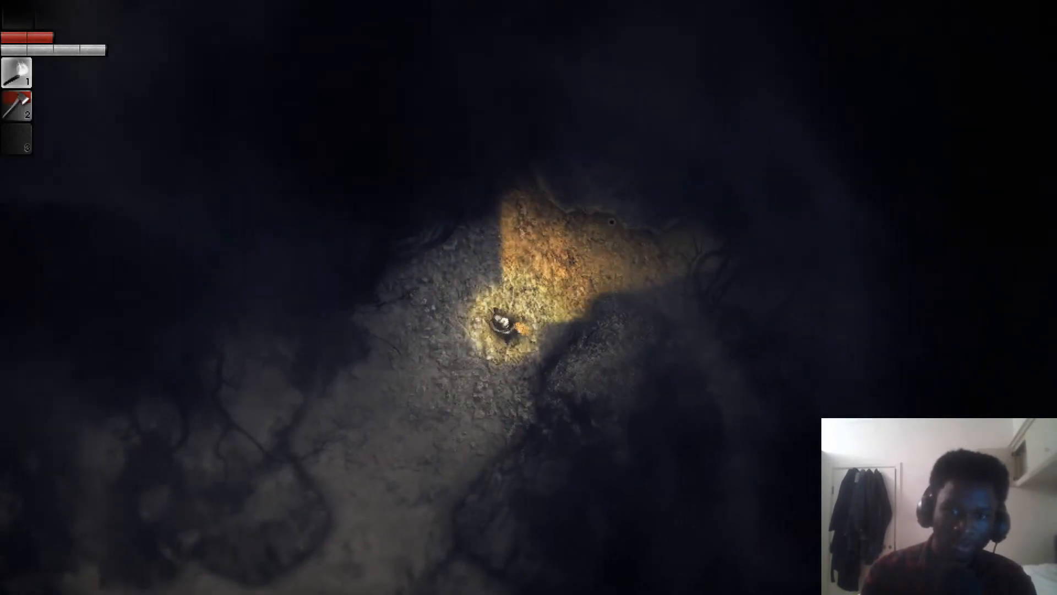
key("w")
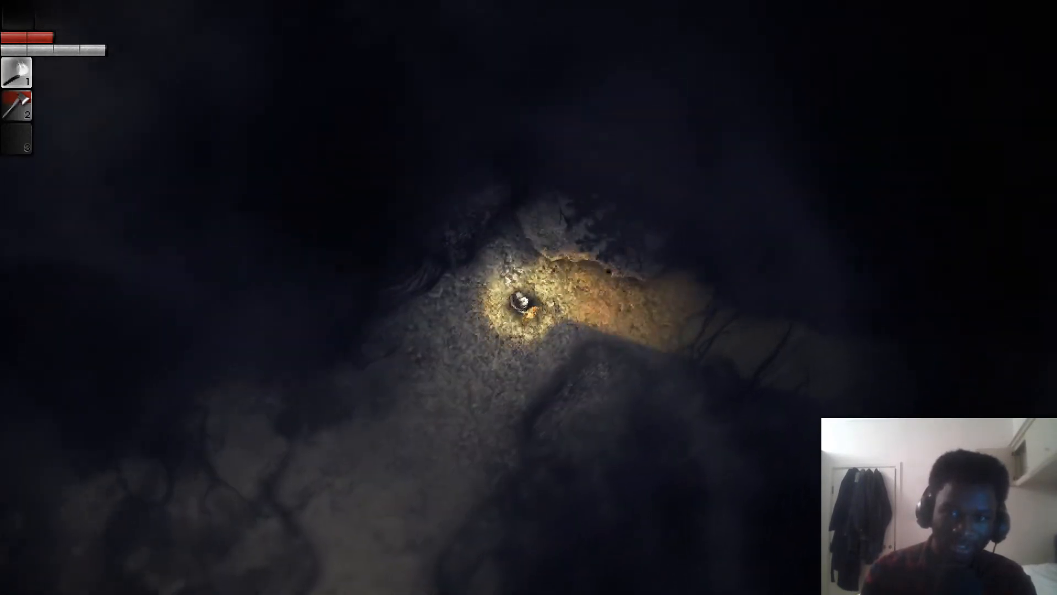
key("w")
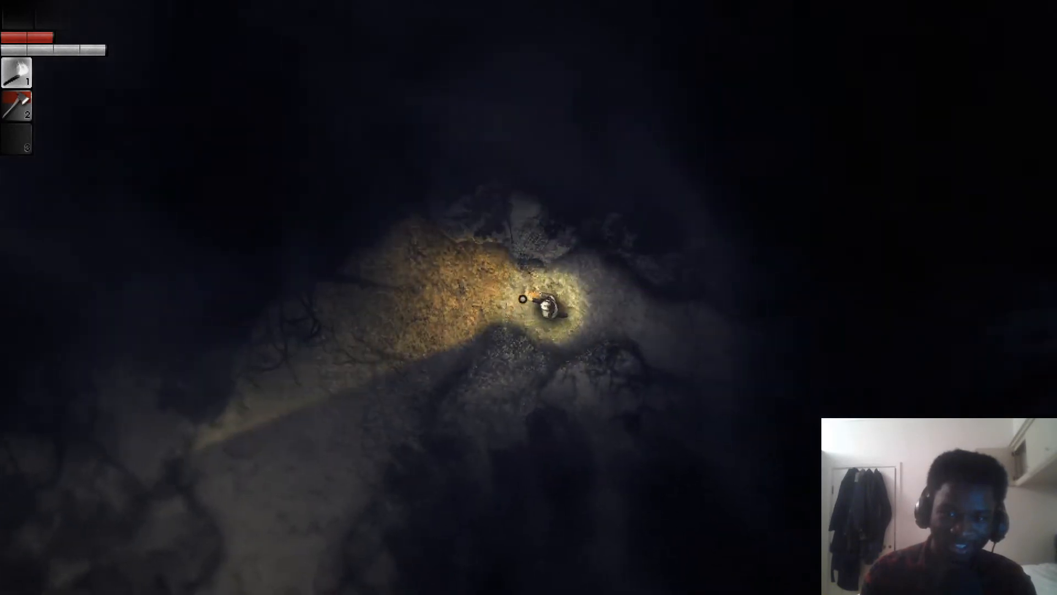
key("w")
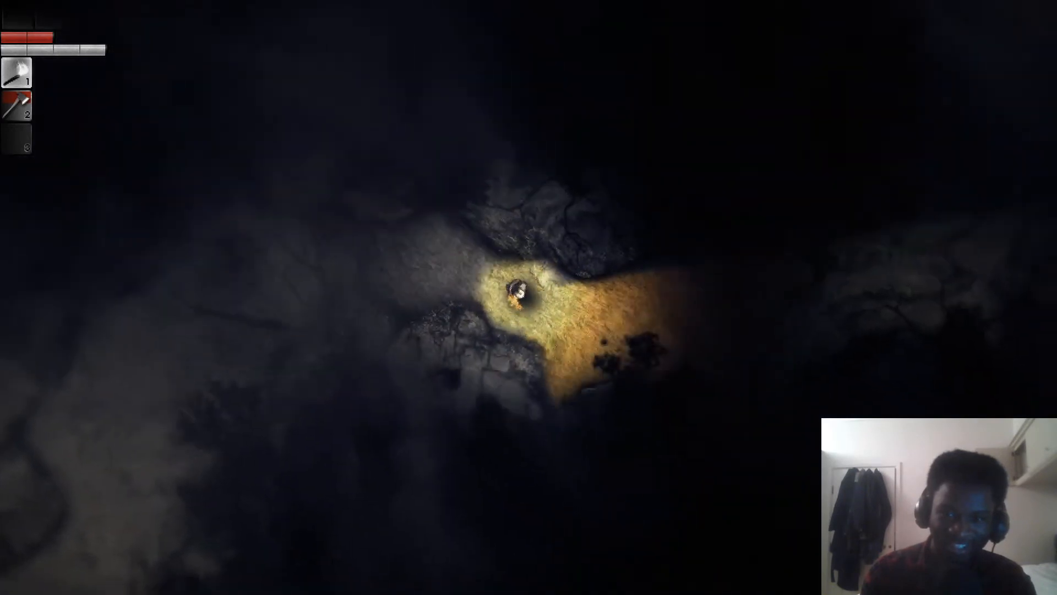
key("w")
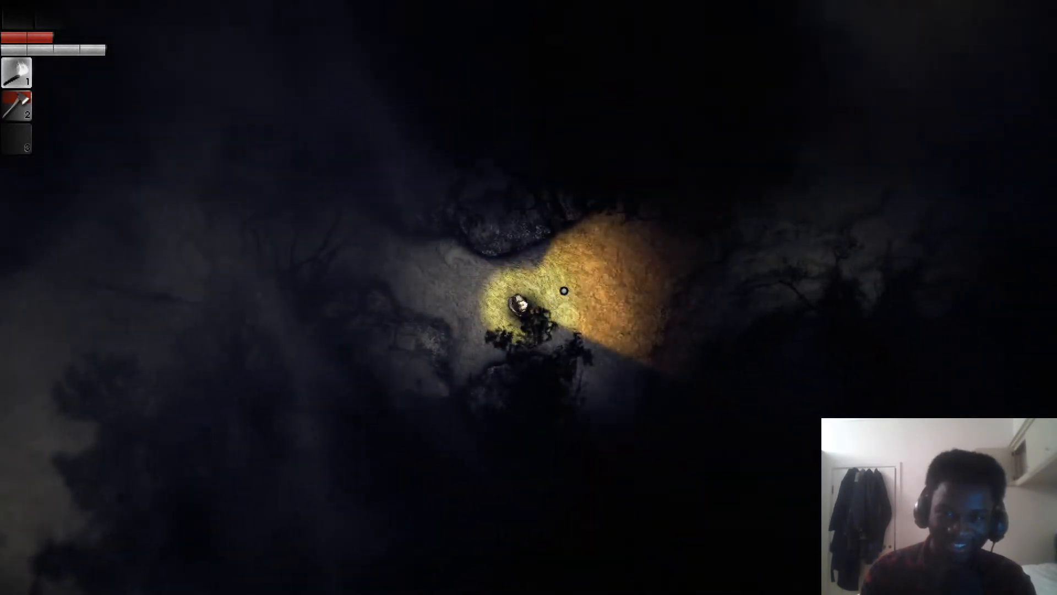
key("w")
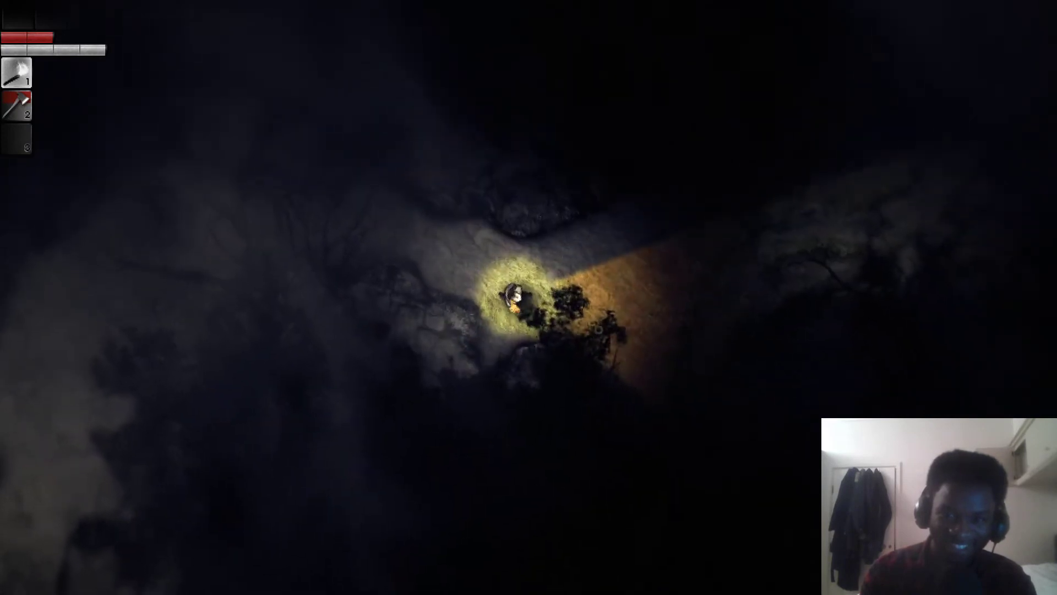
key("w")
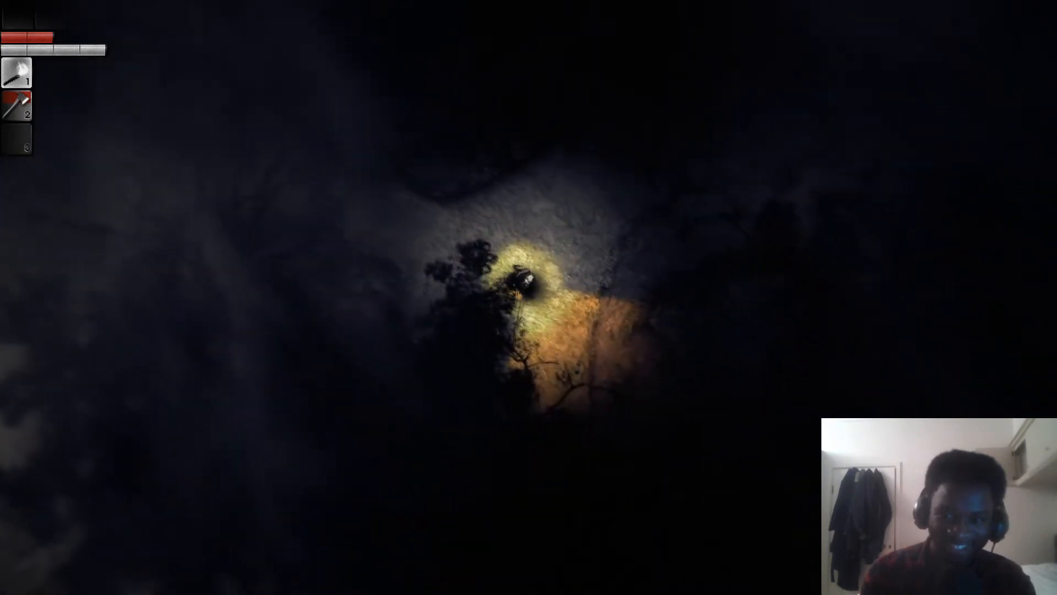
key("w")
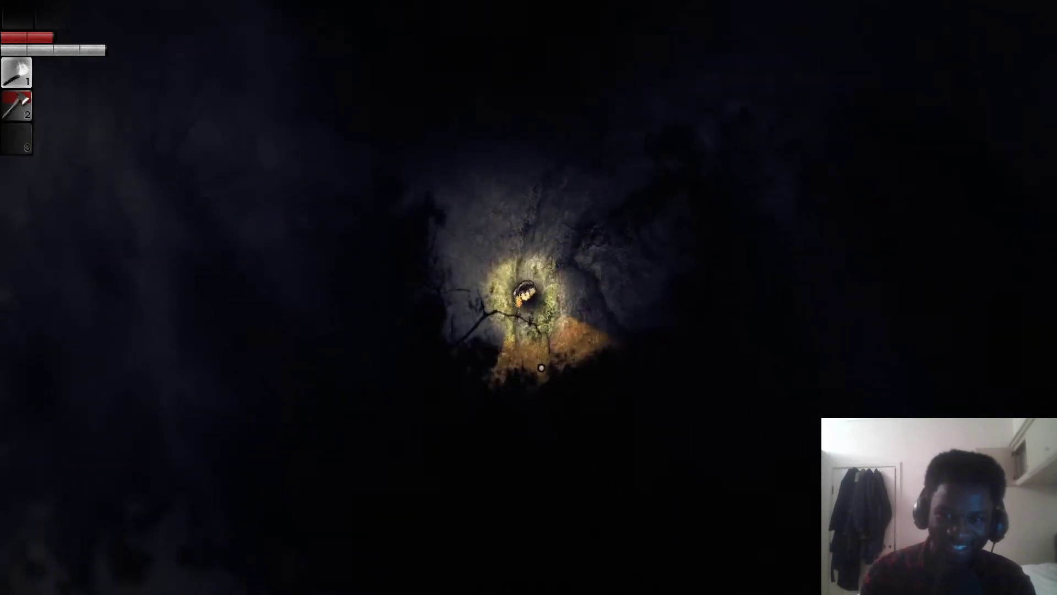
key("w")
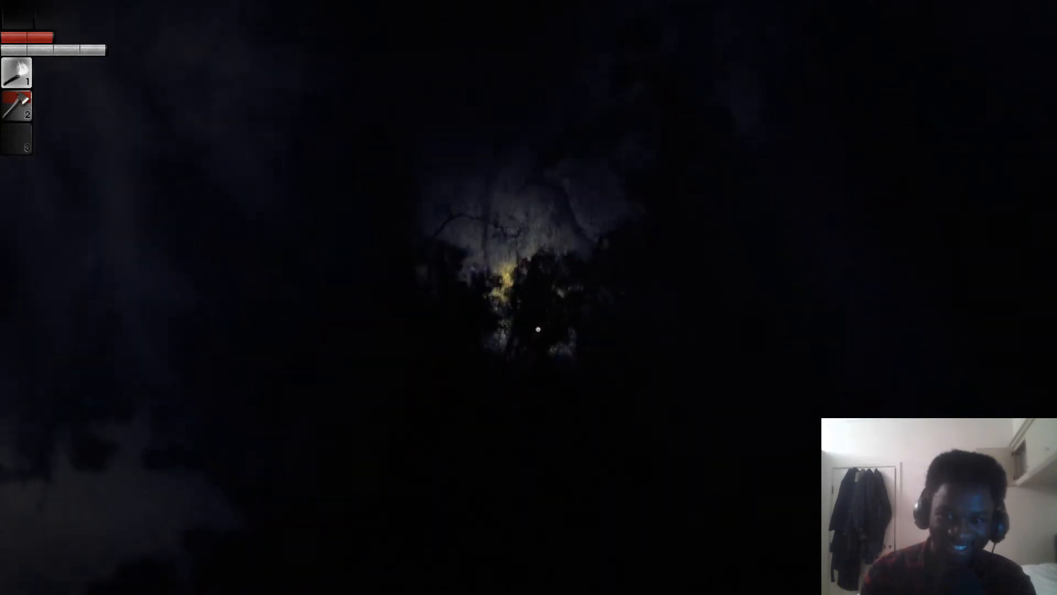
Leave the trees and cross the open grass field until the Abandoned house location is discovered.
key("w")
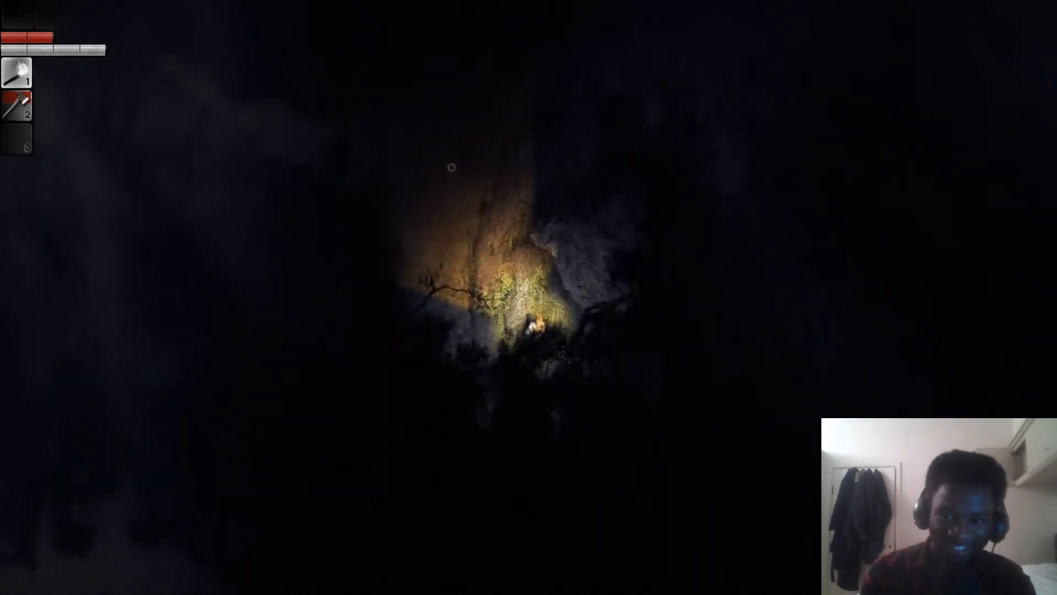
key("w")
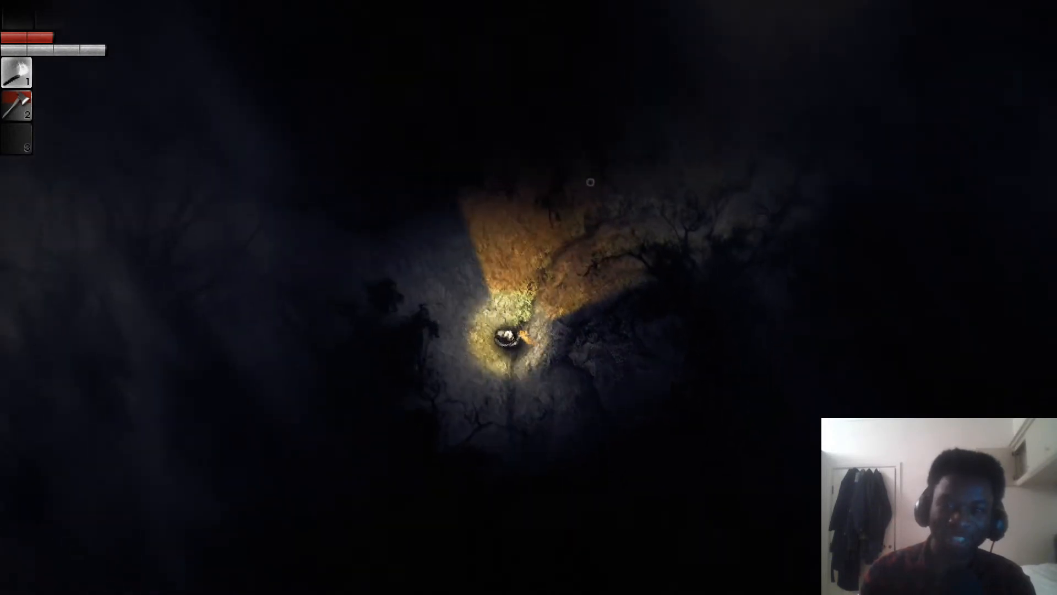
key("w")
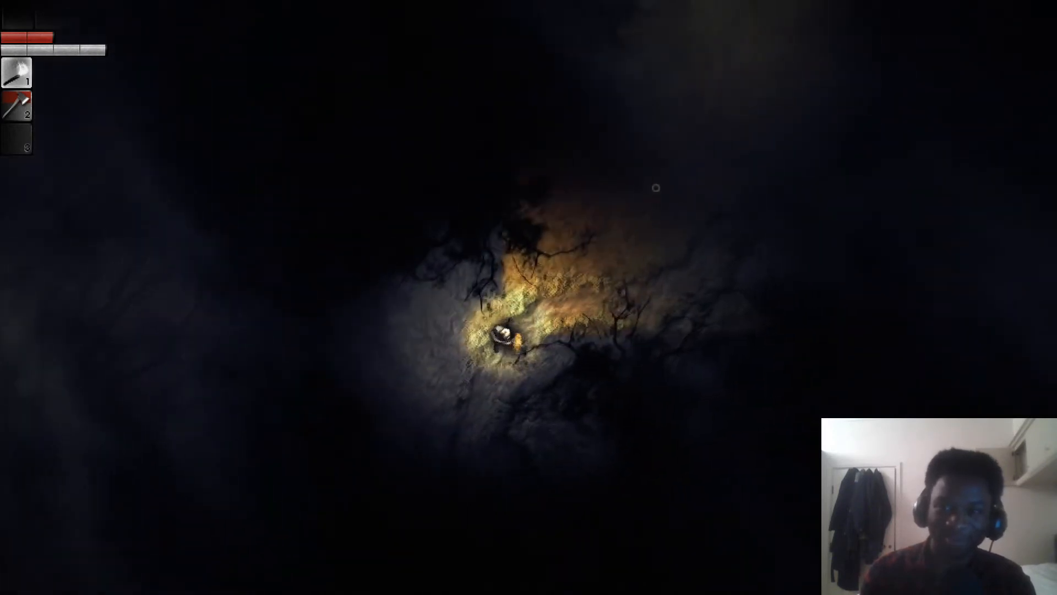
key("w")
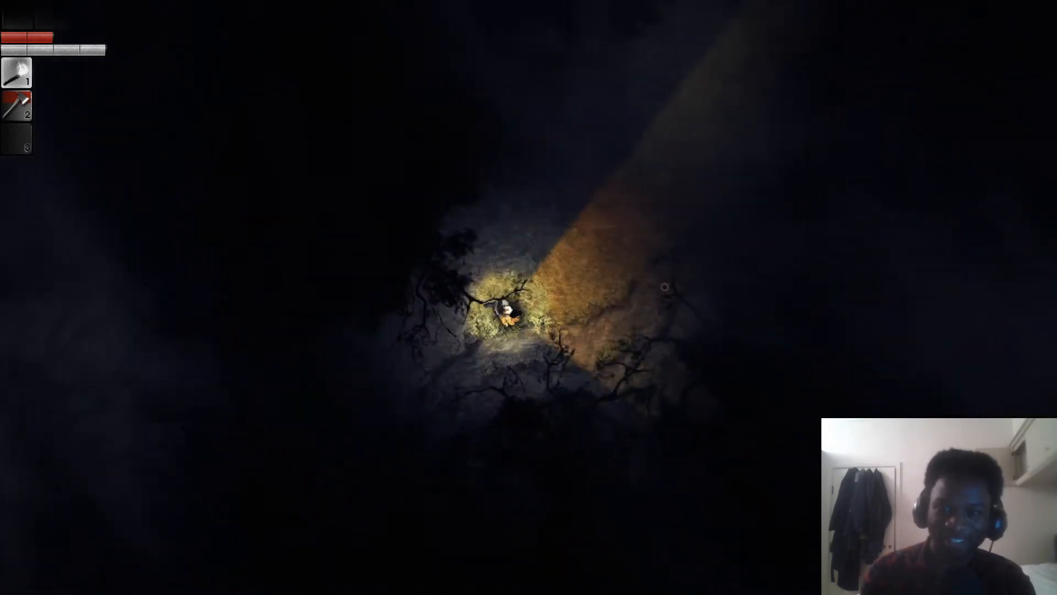
key("w")
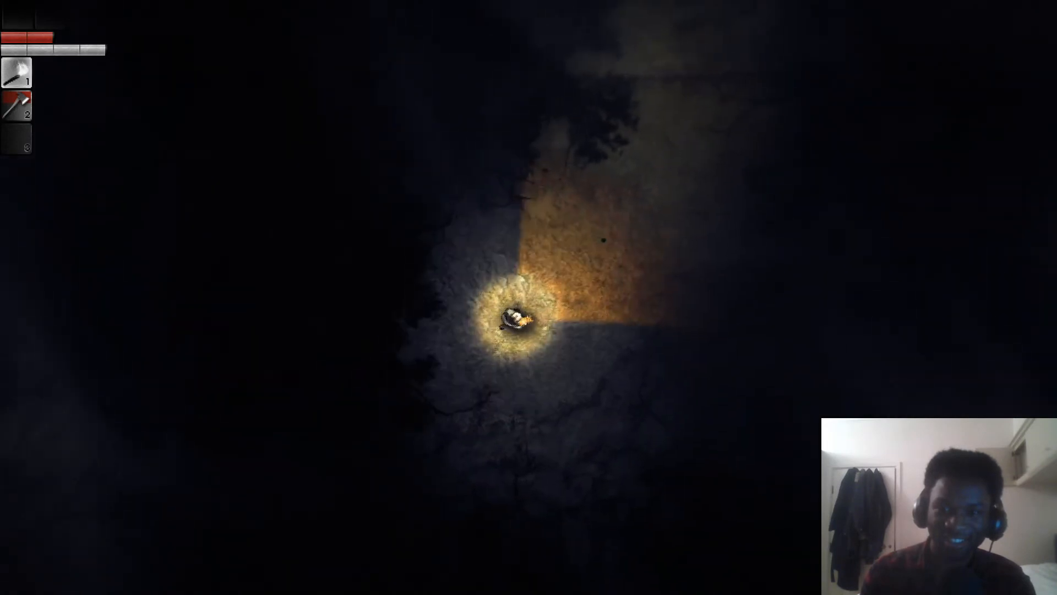
key("w")
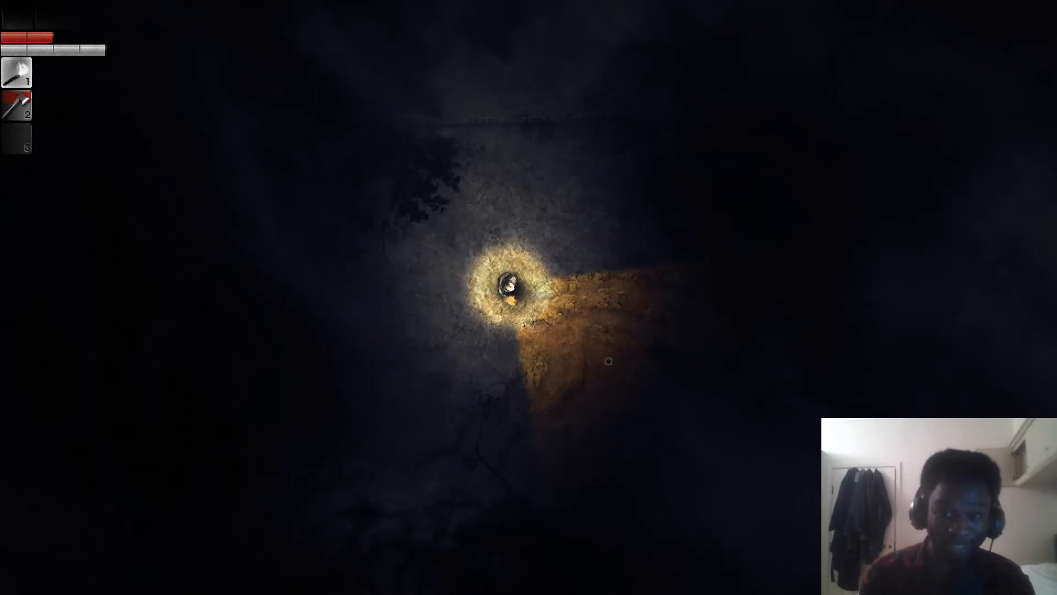
key("w")
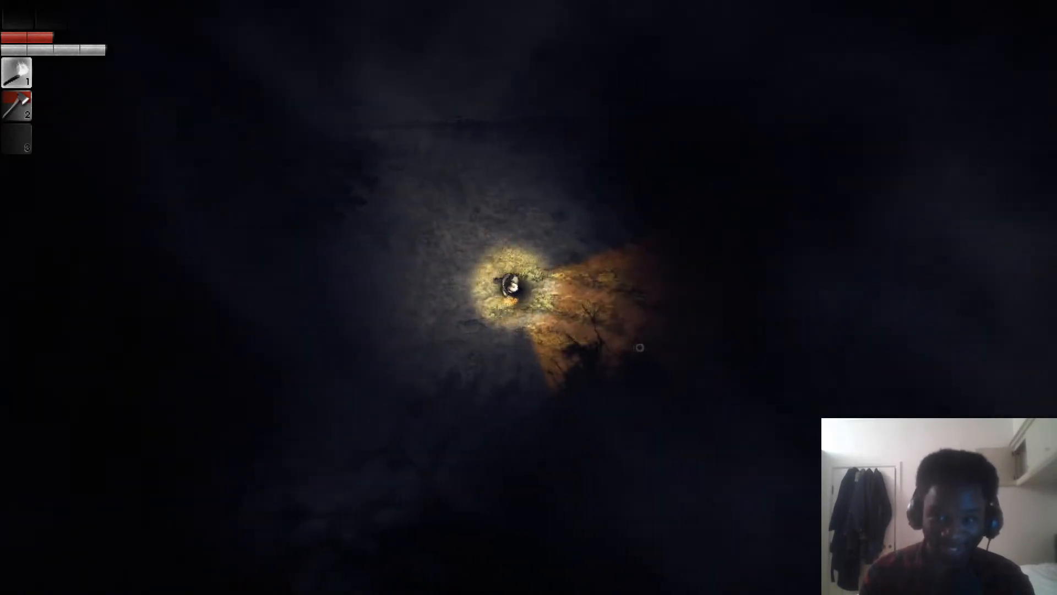
key("w")
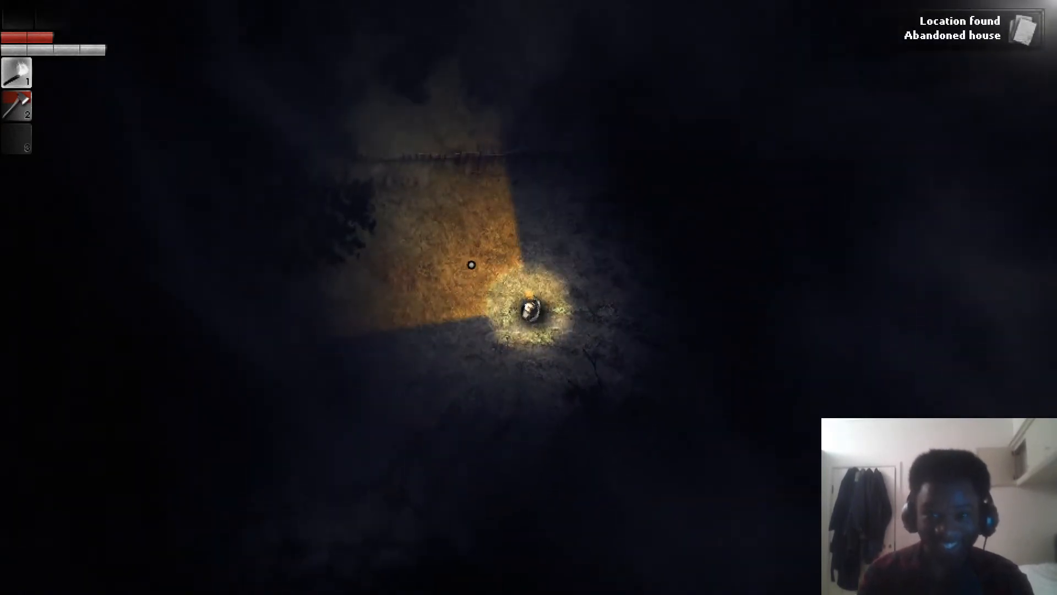
Walk up to the fence, check the map, then head back down and to the right.
key("w")
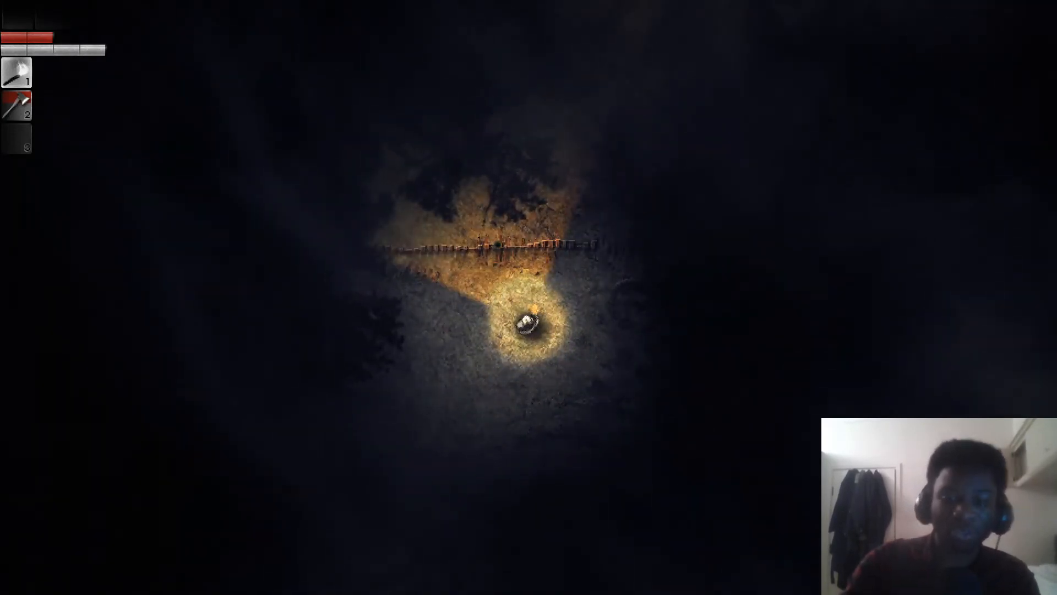
key("m")
key("m")
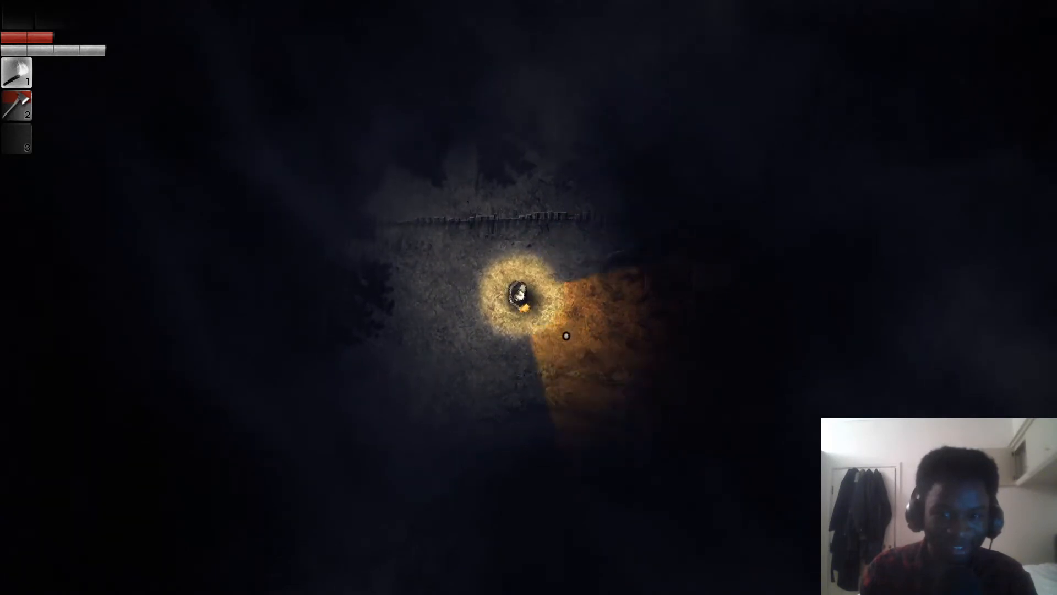
key("s")
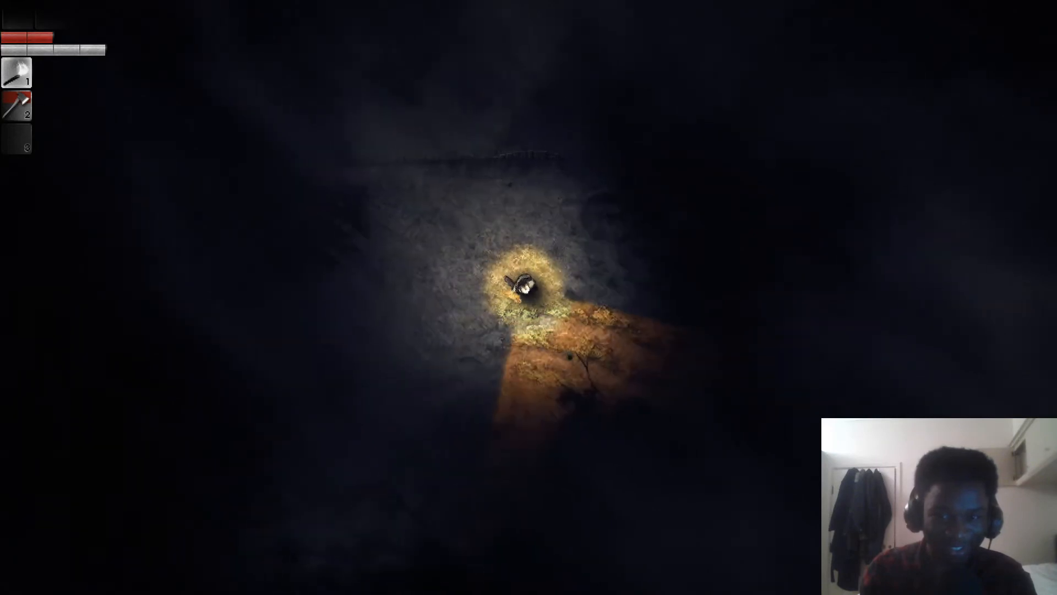
key("s")
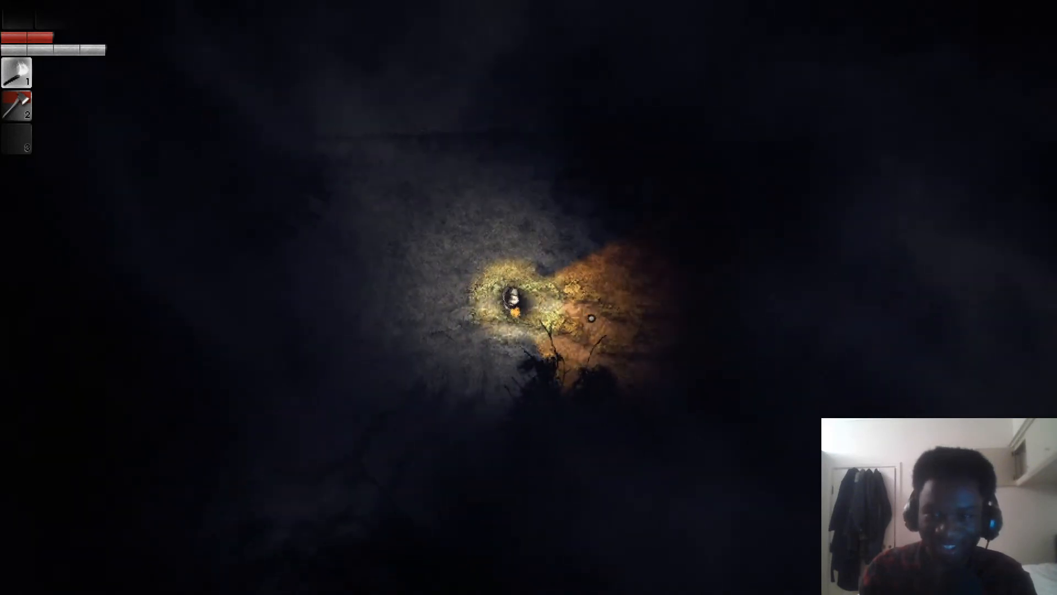
key("d")
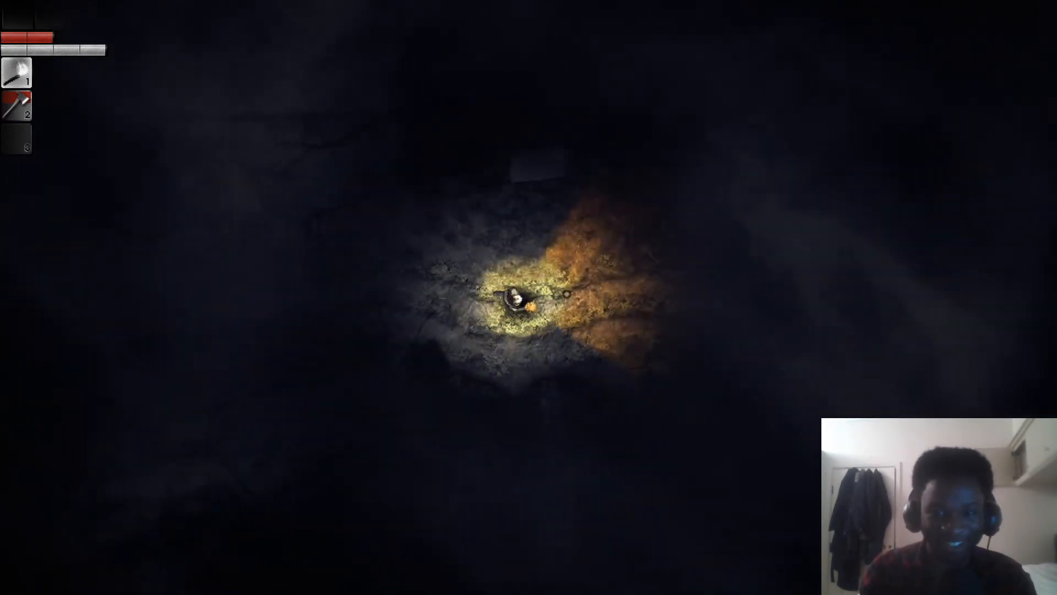
Cross the field to the right and walk up through the building's doorway.
key("d")
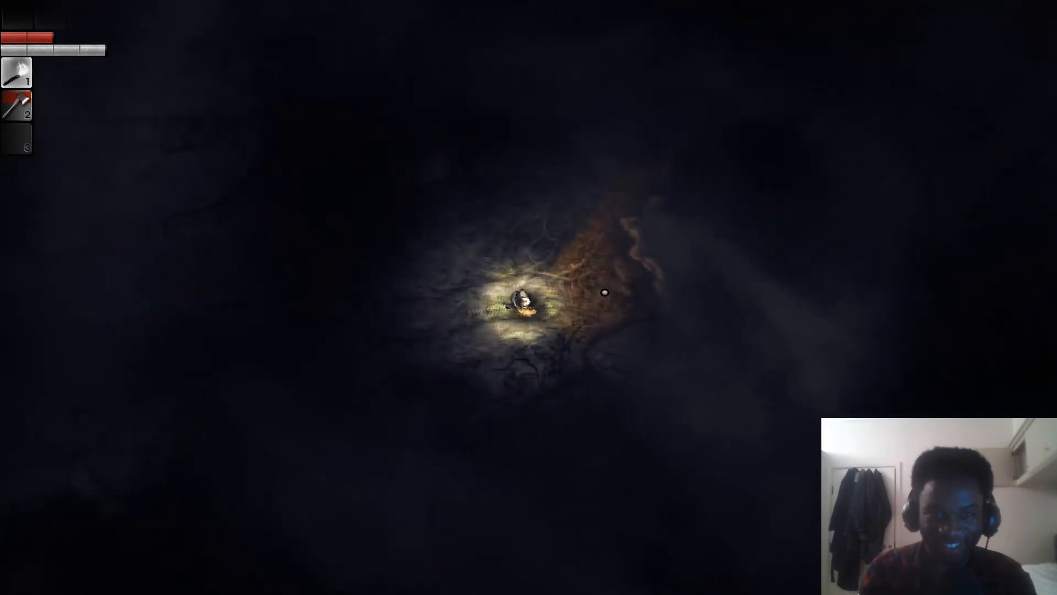
key("d")
key("d")
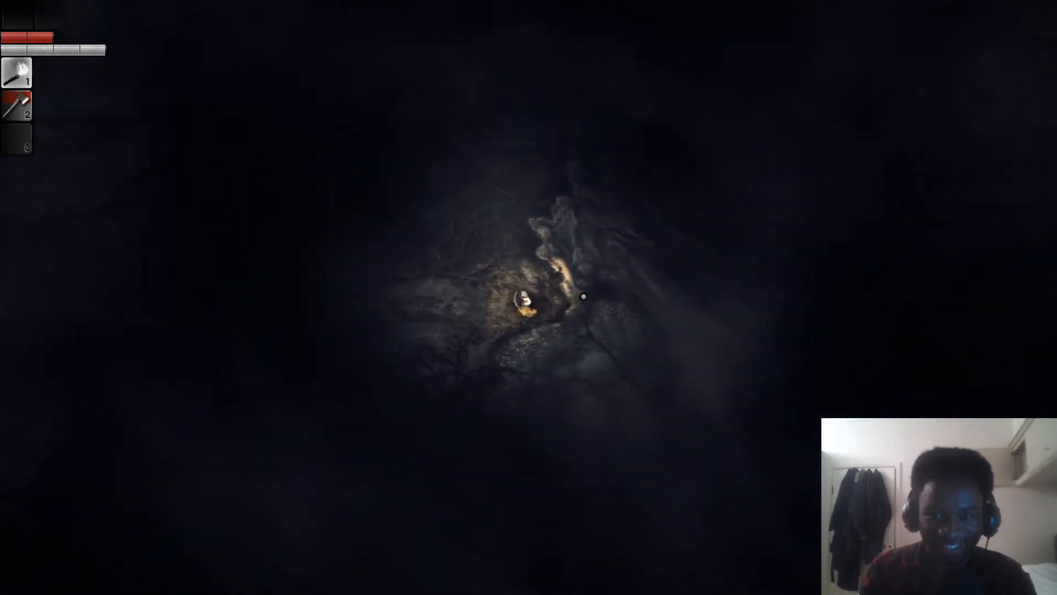
key("w")
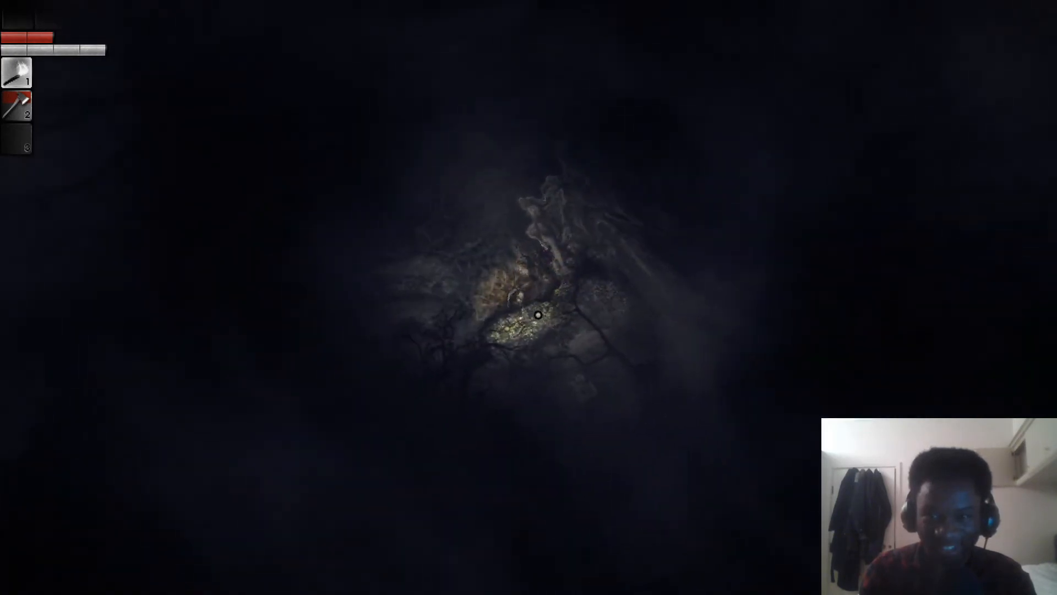
key("w")
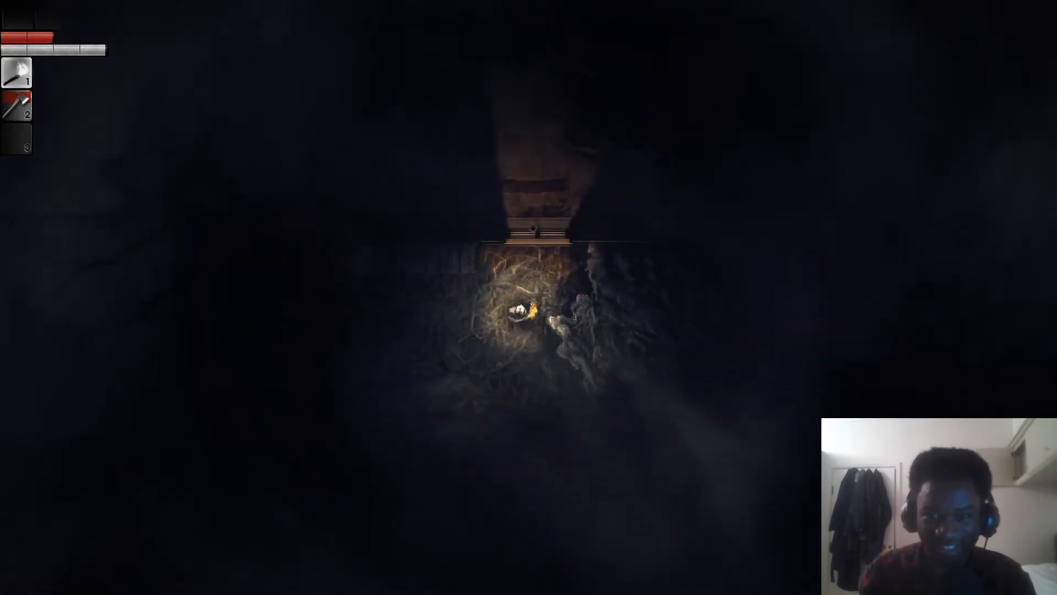
Relight the flashlight, walk to the wardrobe and search it, revealing a Rag among its contents.
middle_click(535, 246)
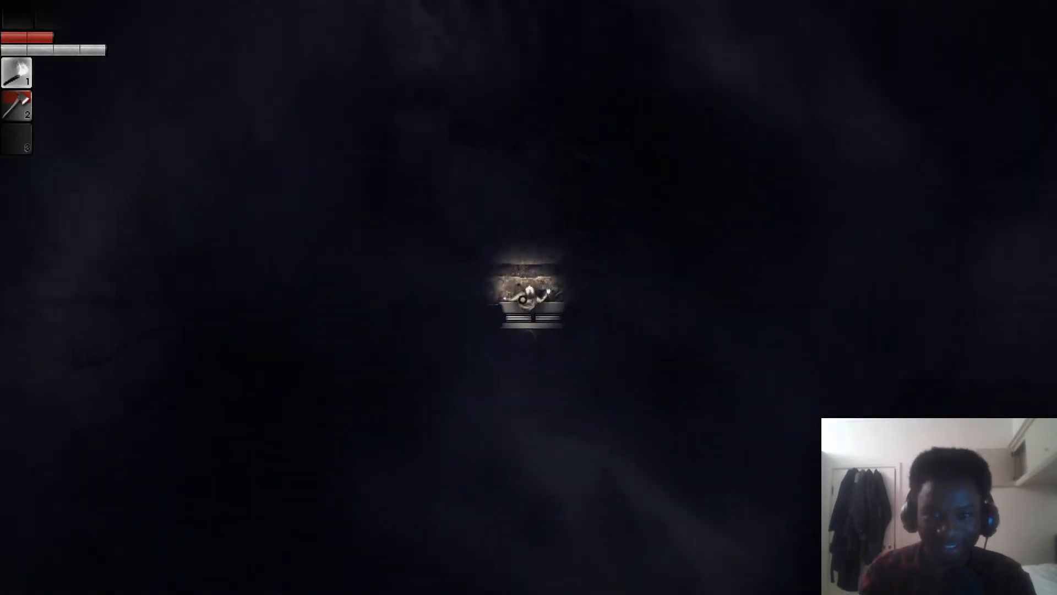
middle_click(510, 269)
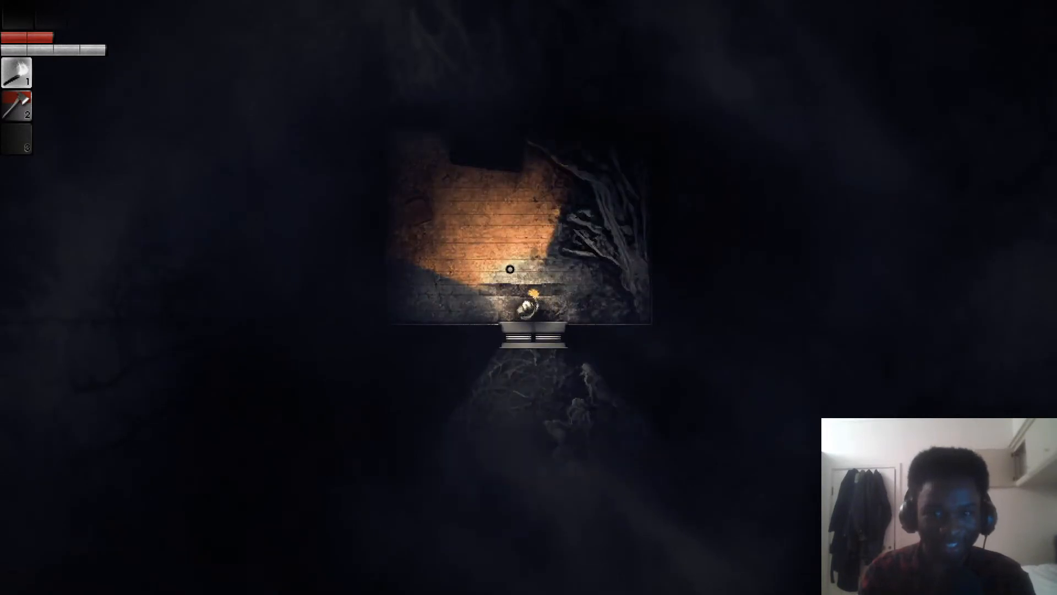
key("w")
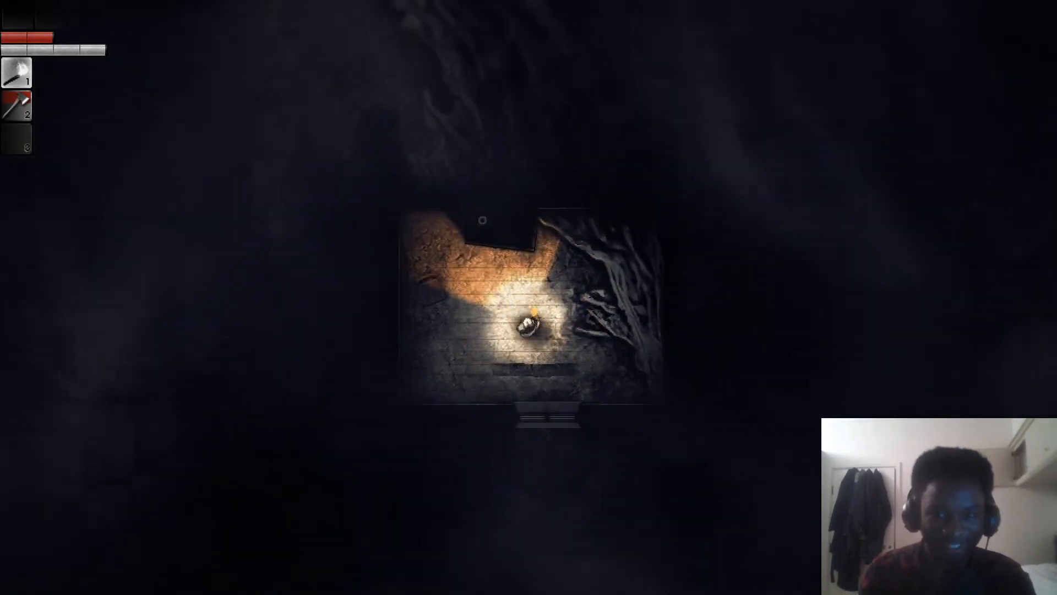
key("w")
left_click(516, 281)
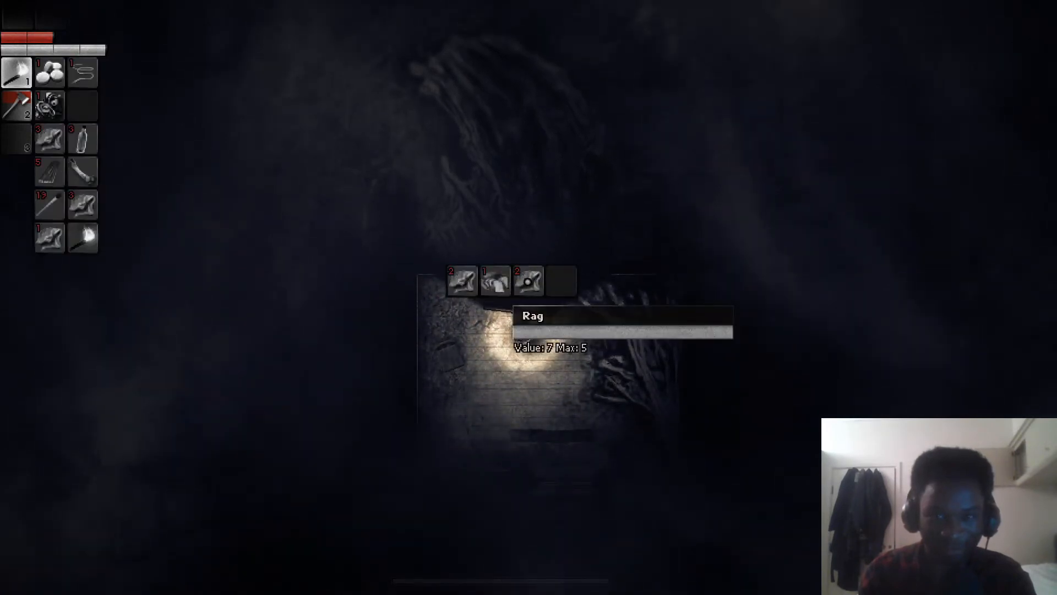
Shuffle the Rag and a food item between the wardrobe and the inventory.
left_click_drag(527, 281, 80, 108)
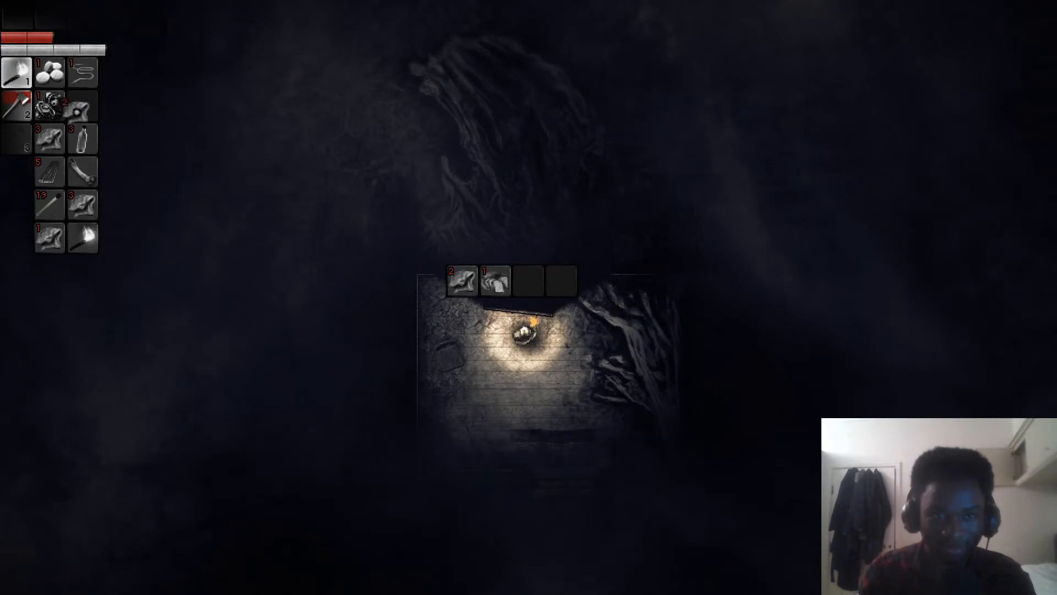
double_click(496, 281)
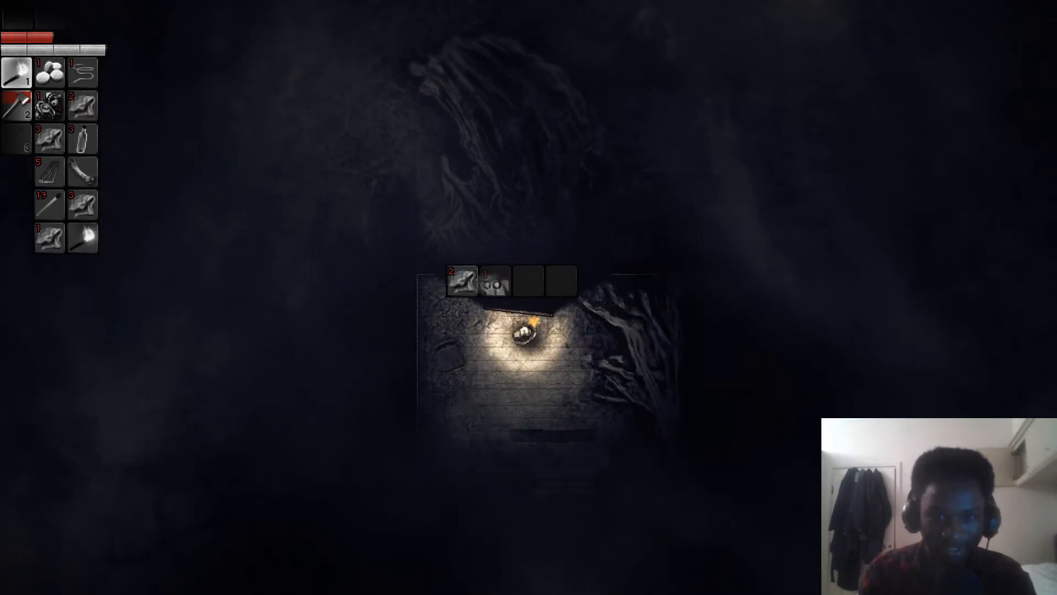
left_click_drag(117, 165, 502, 281)
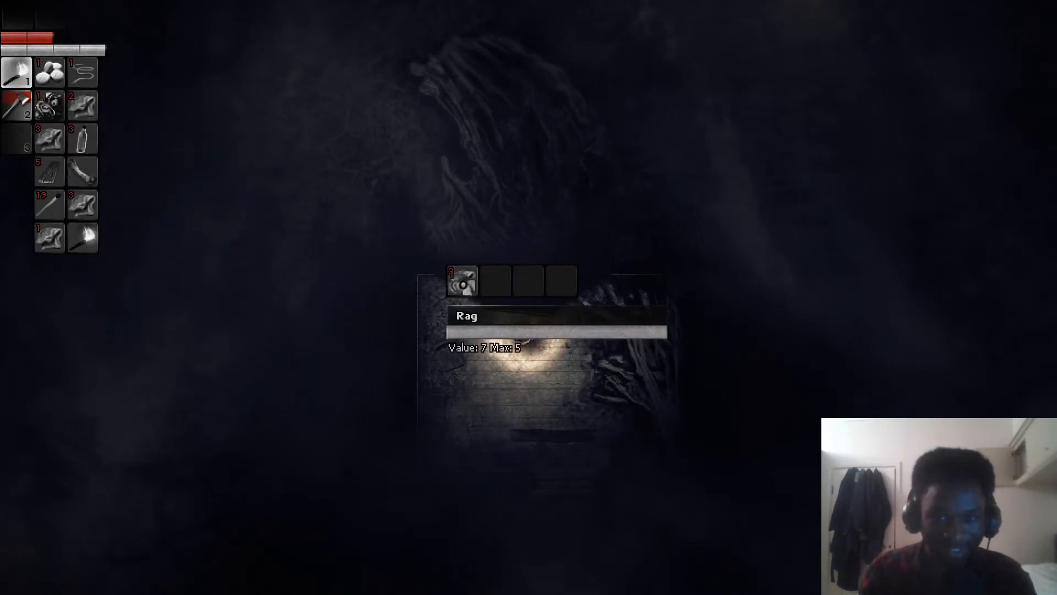
Leave the wardrobe, step out of the room and bring up the Torch crafting recipe.
key("Escape")
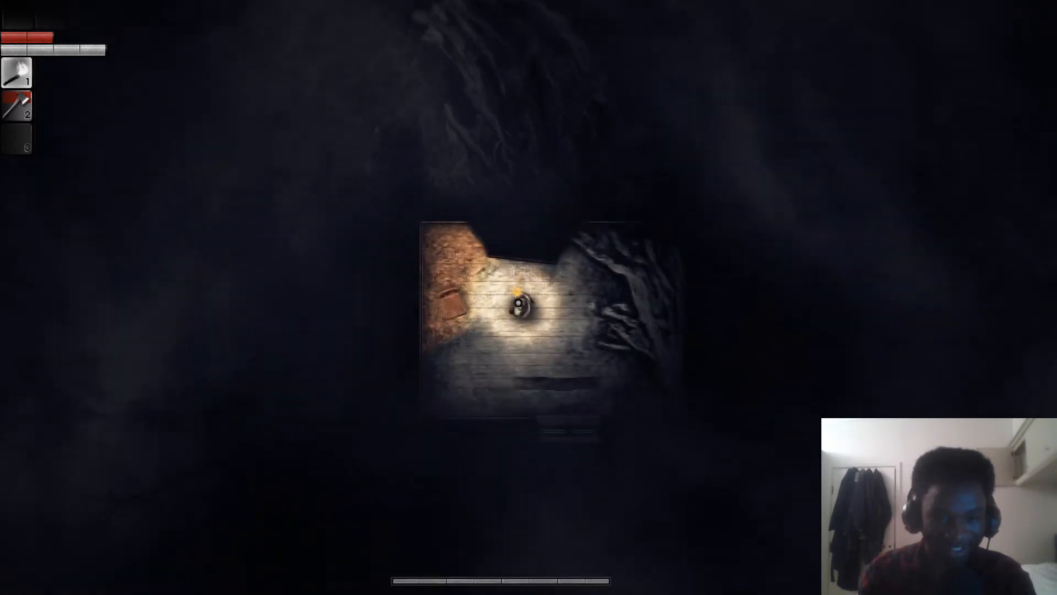
key("s")
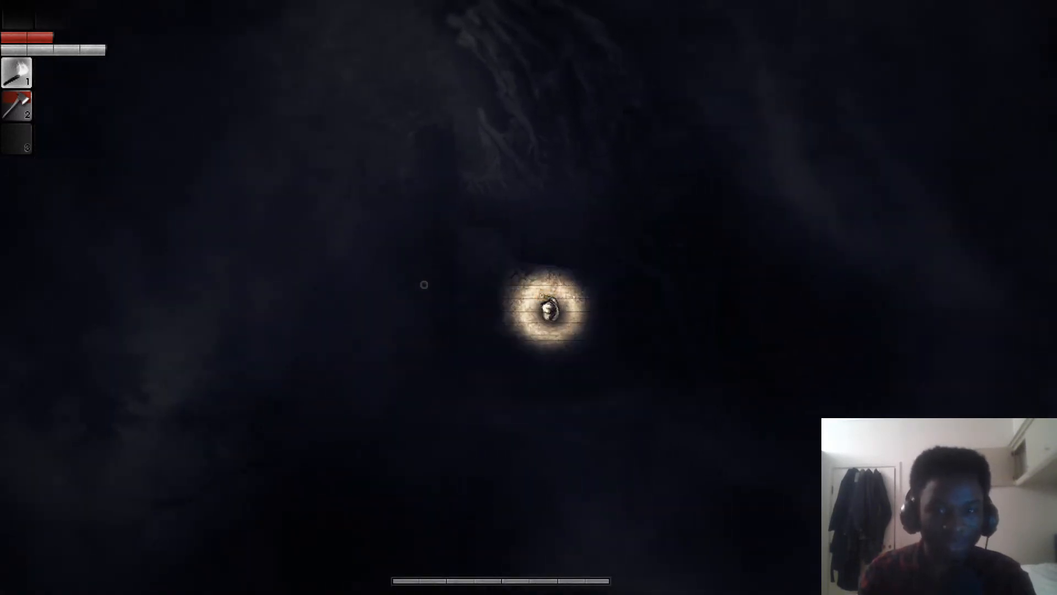
key("Tab")
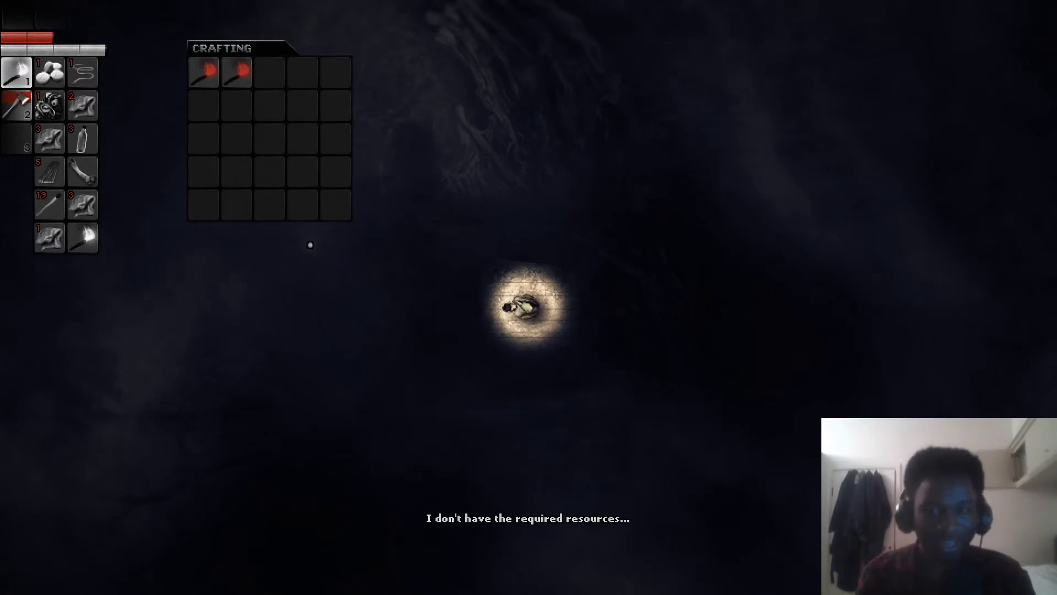
Abandon the torch craft, walk back and reopen the searched wardrobe's contents.
key("Tab")
key("w")
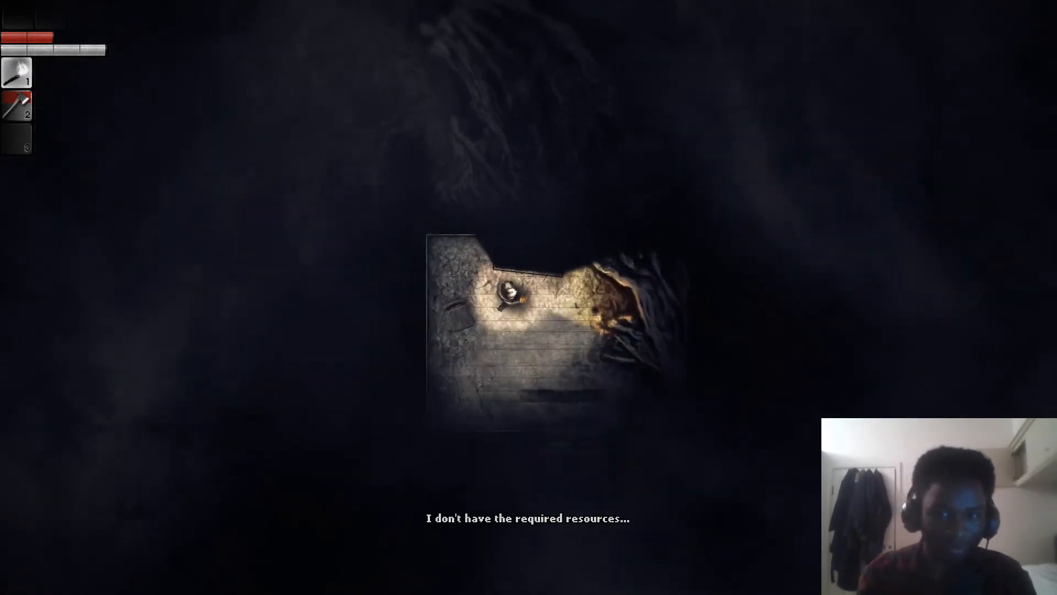
key("e")
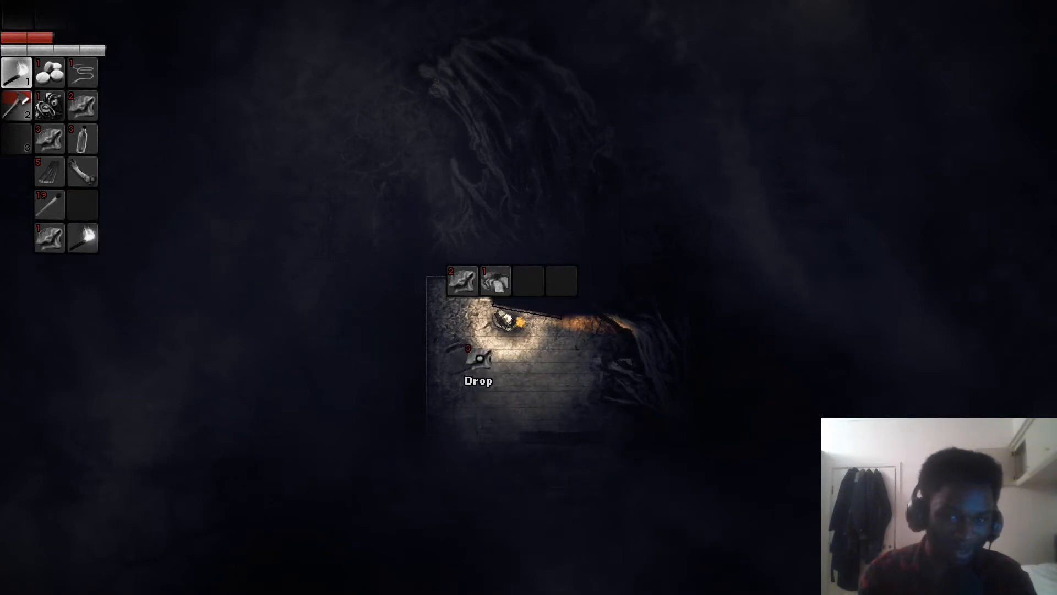
Move one more wardrobe item into an inventory slot and close the wardrobe.
left_click_drag(495, 282, 93, 200)
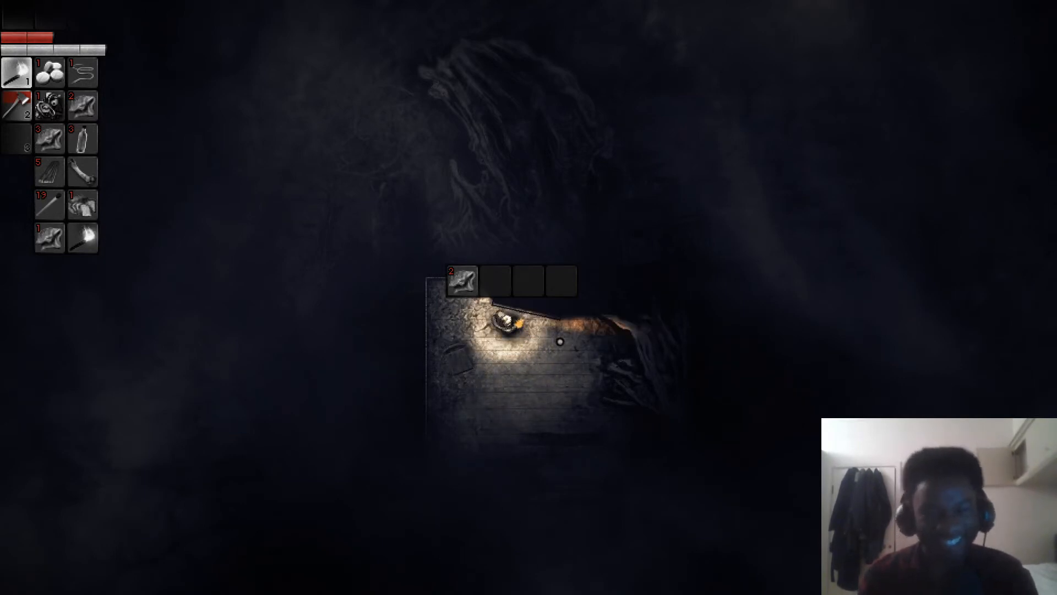
key("Tab")
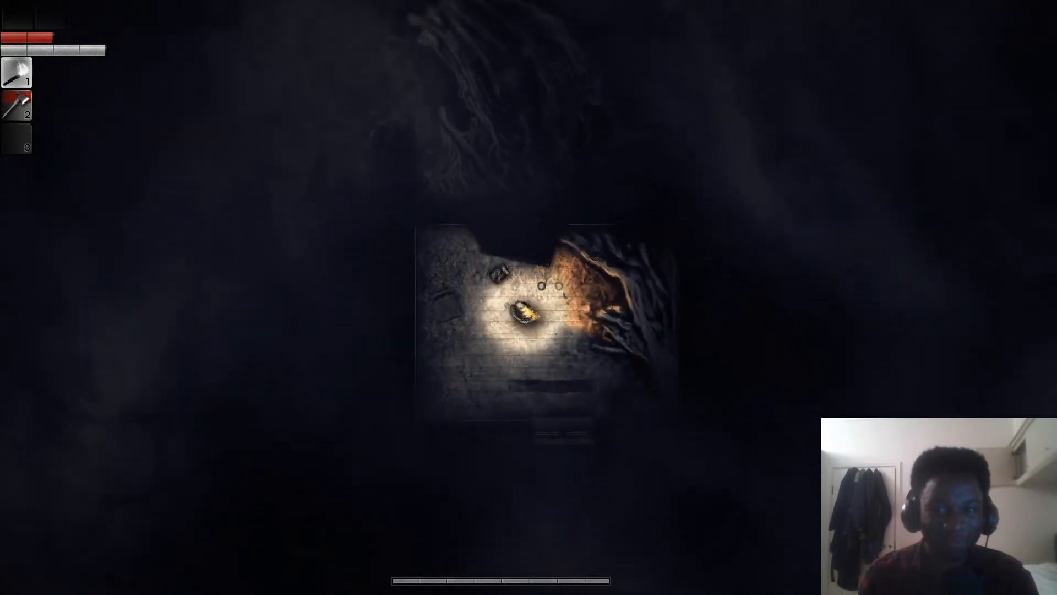
Walk down to the window and barricade it with planks.
key("w")
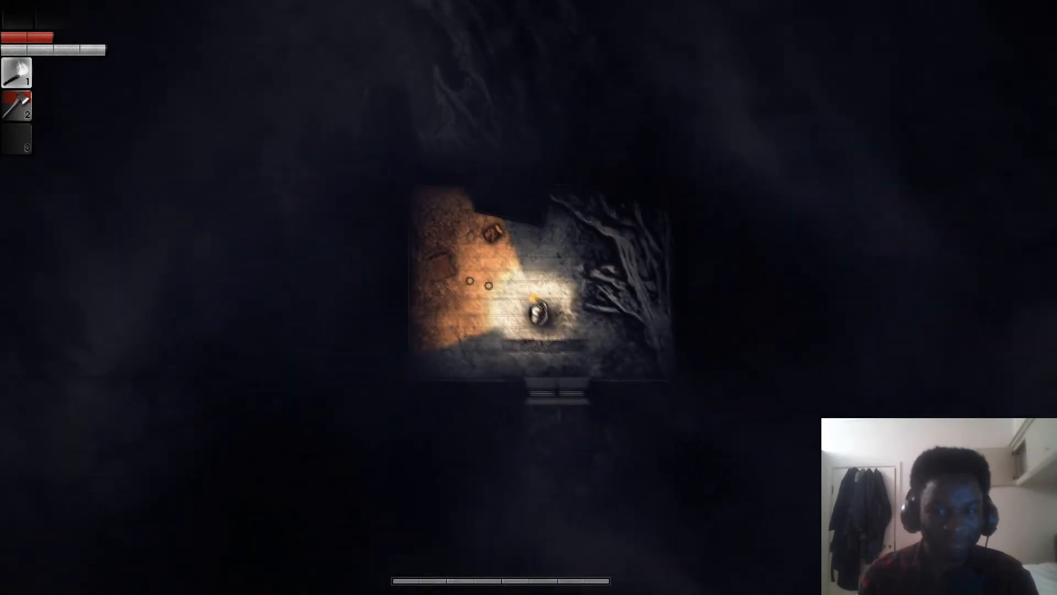
key("s")
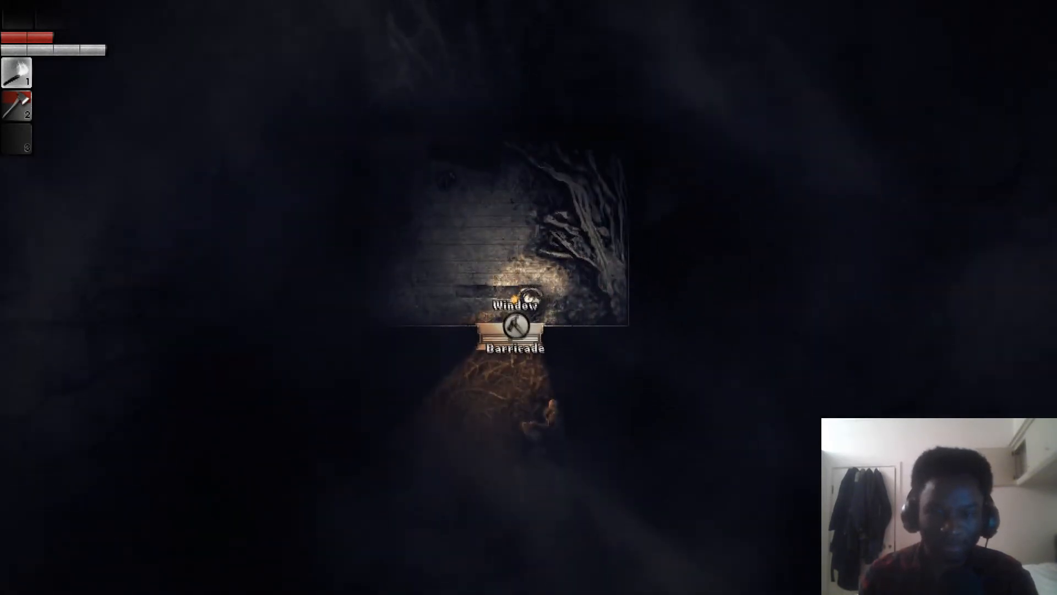
key("e")
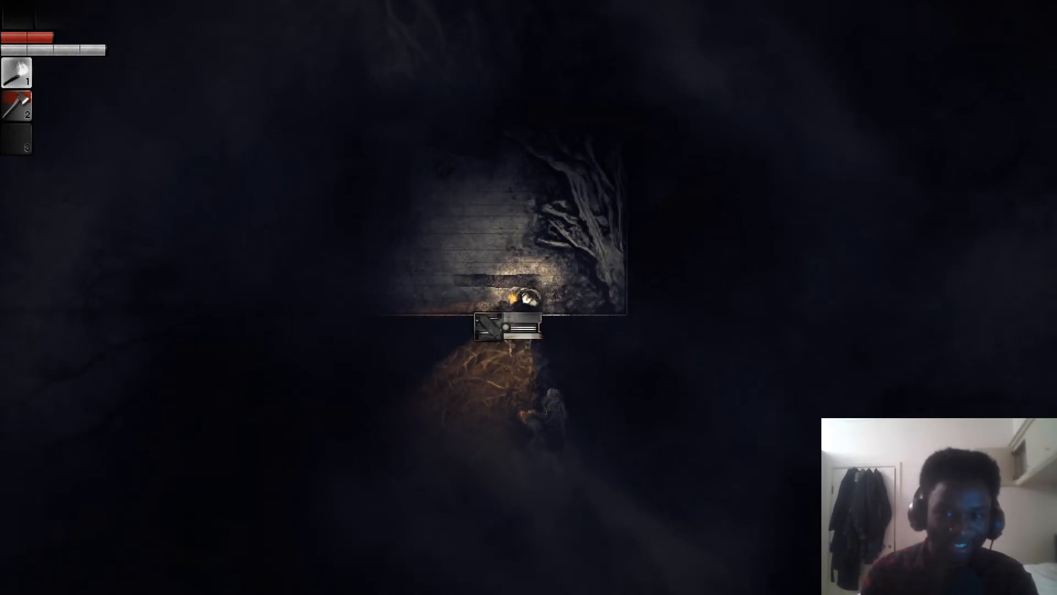
key("e")
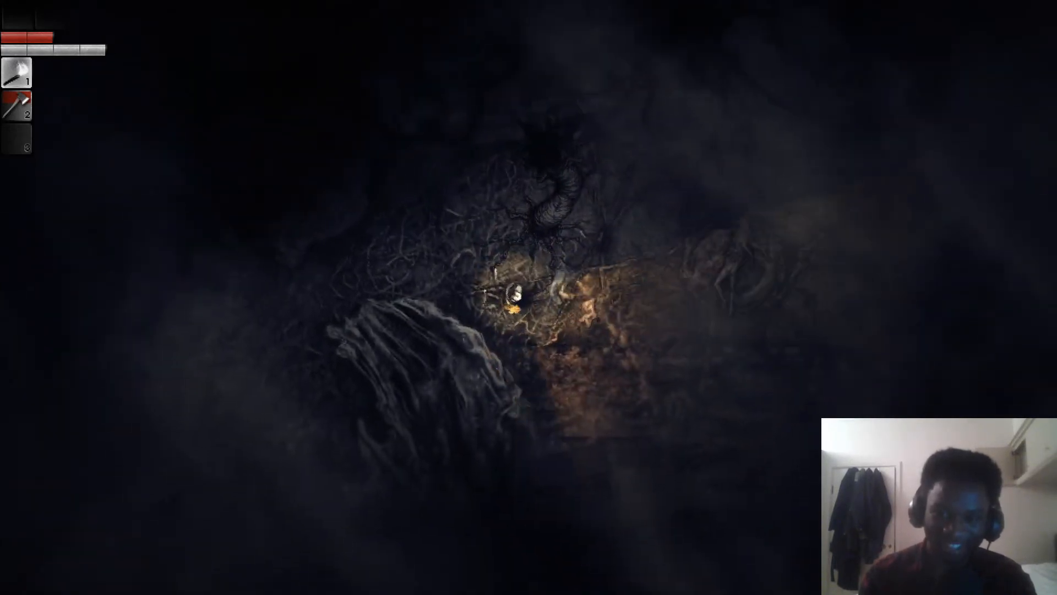
Search the pile of clothes and stack its two rags into the inventory.
key("e")
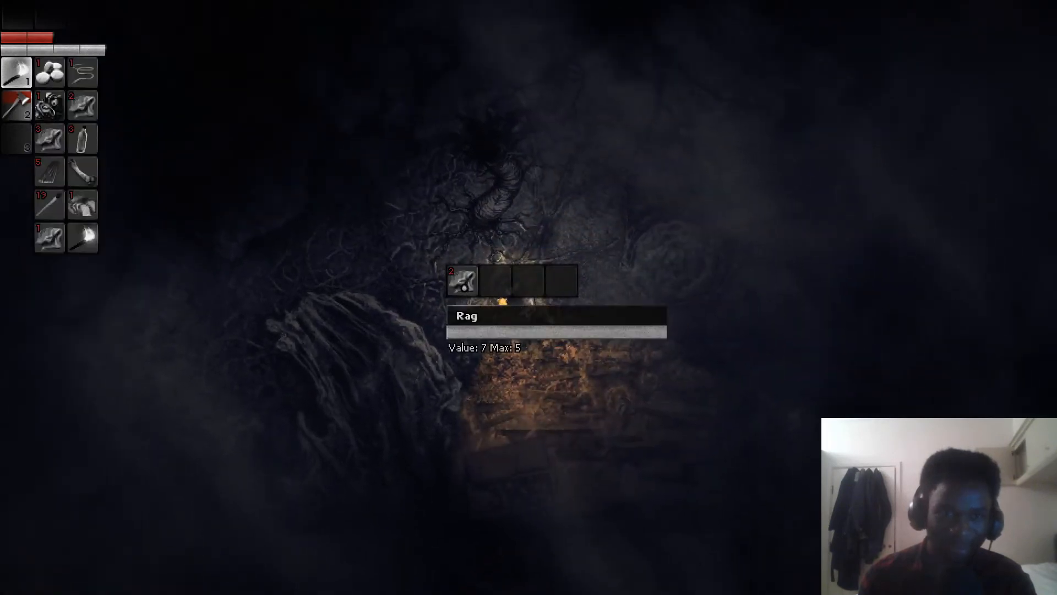
left_click_drag(117, 191, 48, 139)
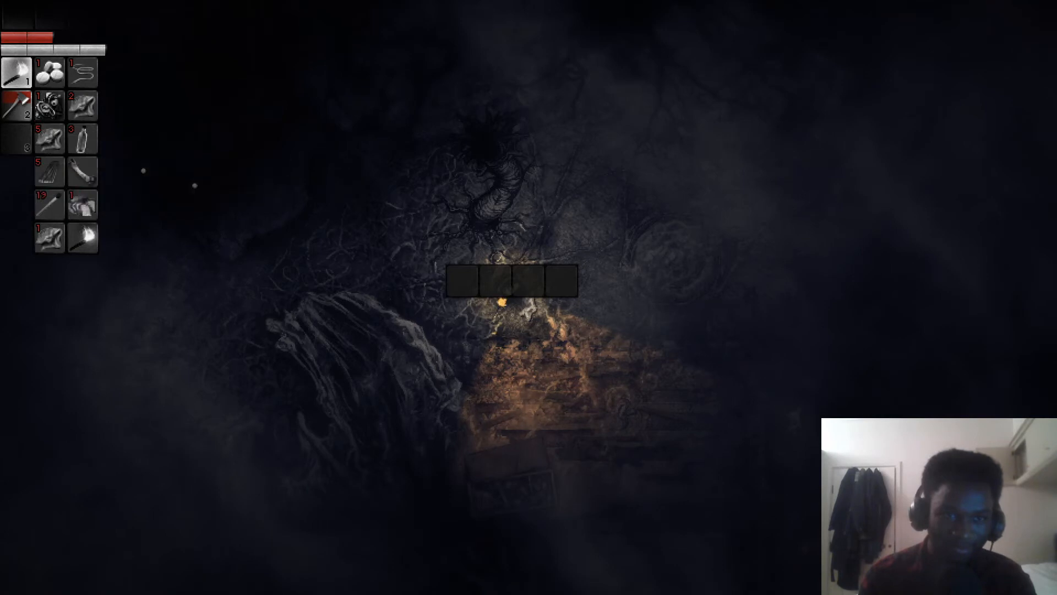
key("Escape")
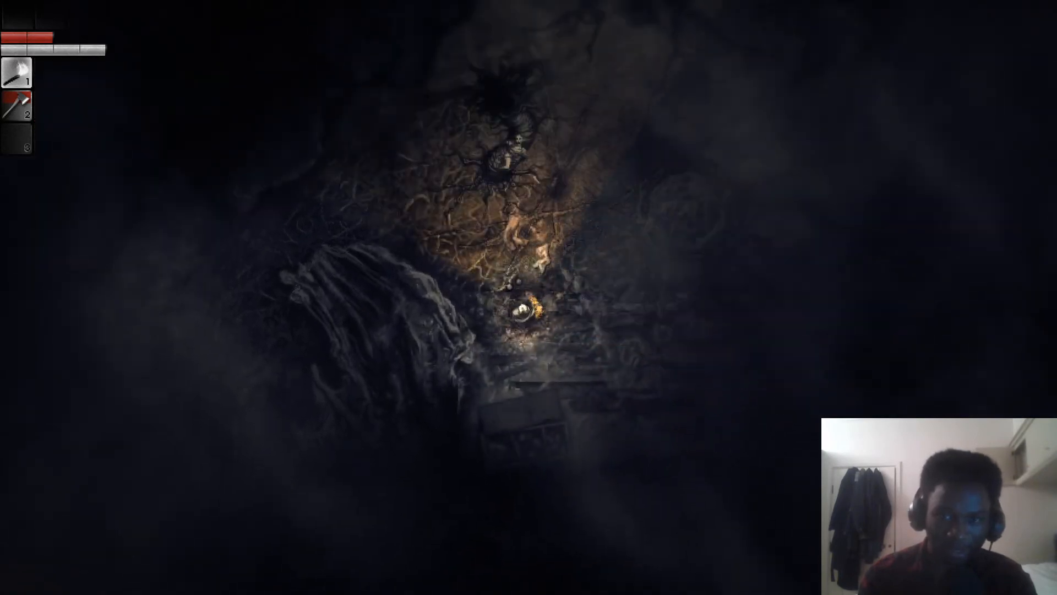
Walk north through the forest past the hanging corpse and the deer effigy.
key("w")
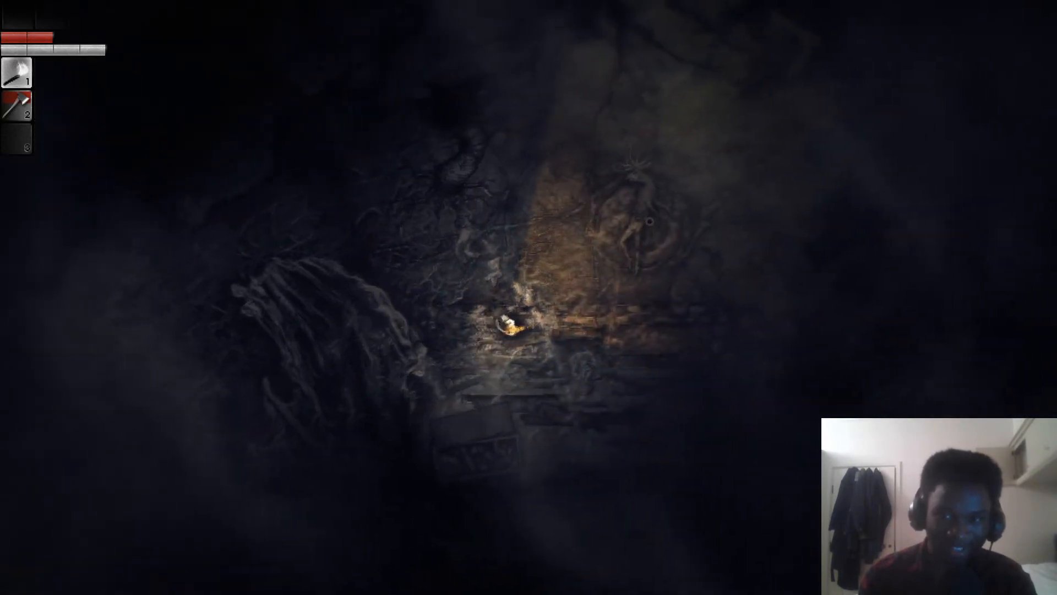
key("w")
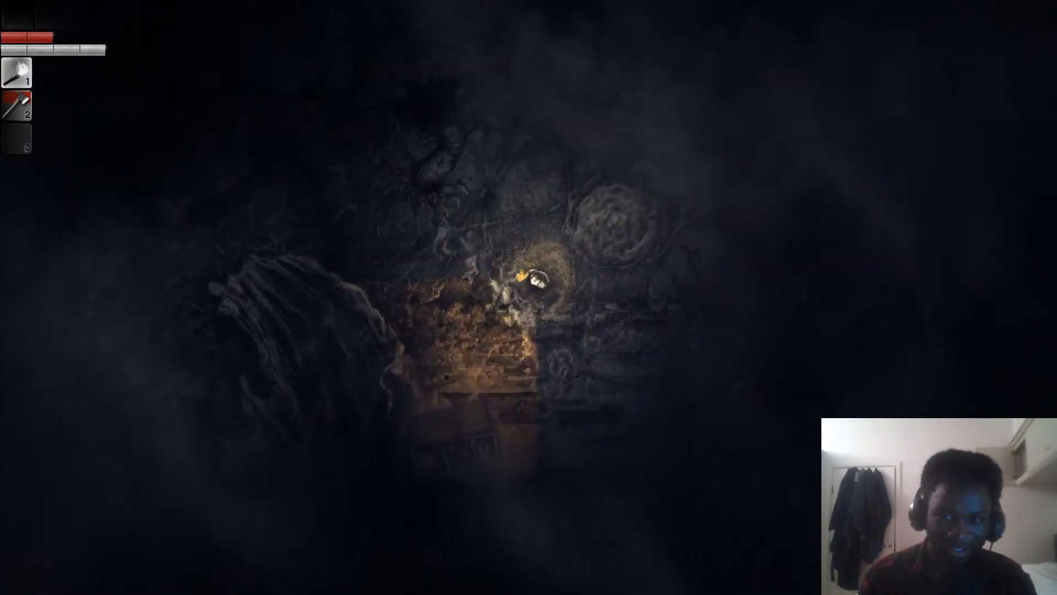
key("w")
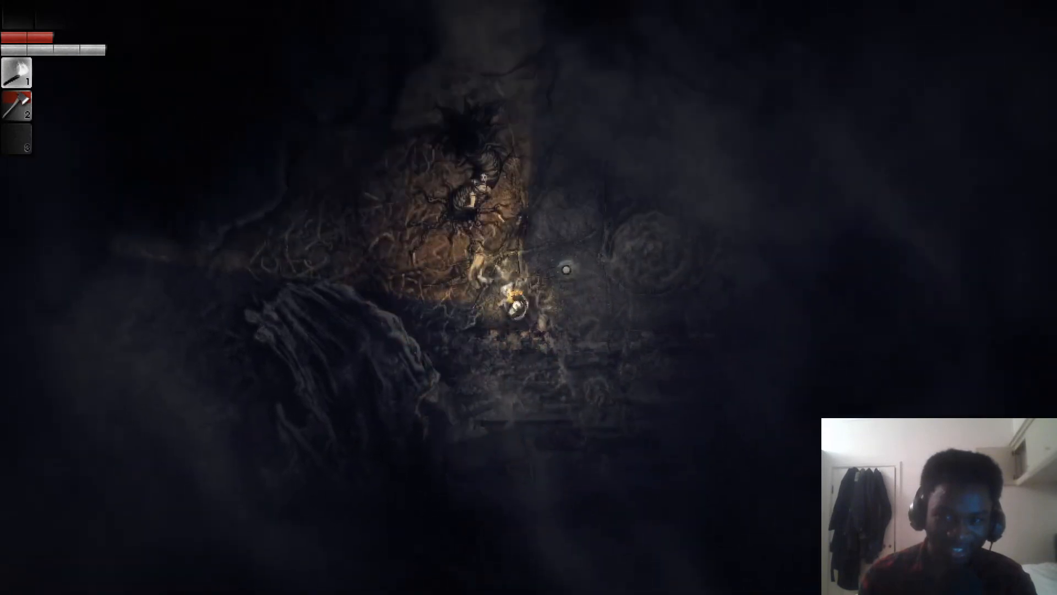
key("w")
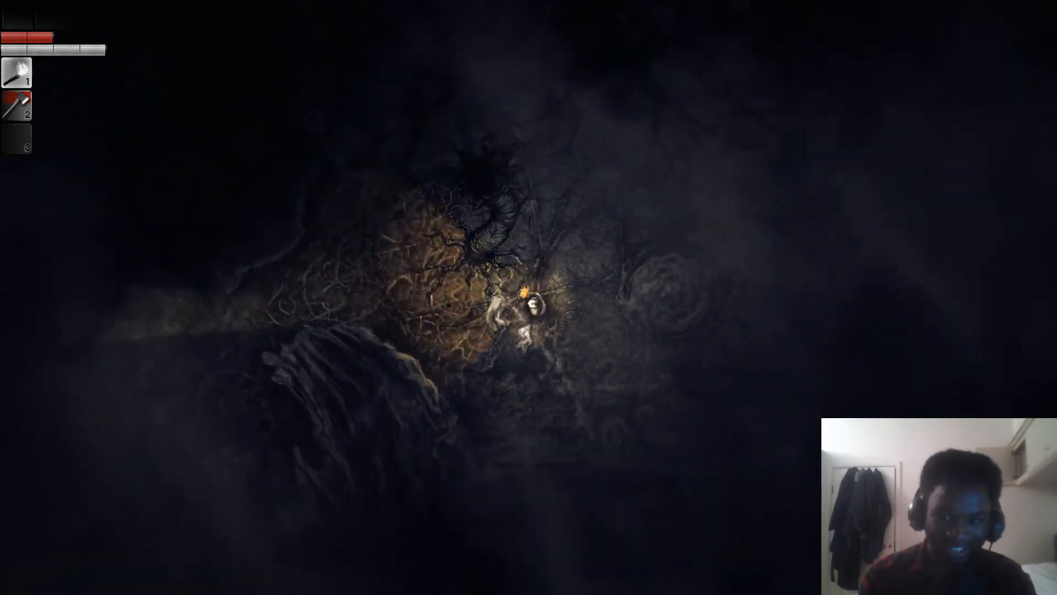
key("d")
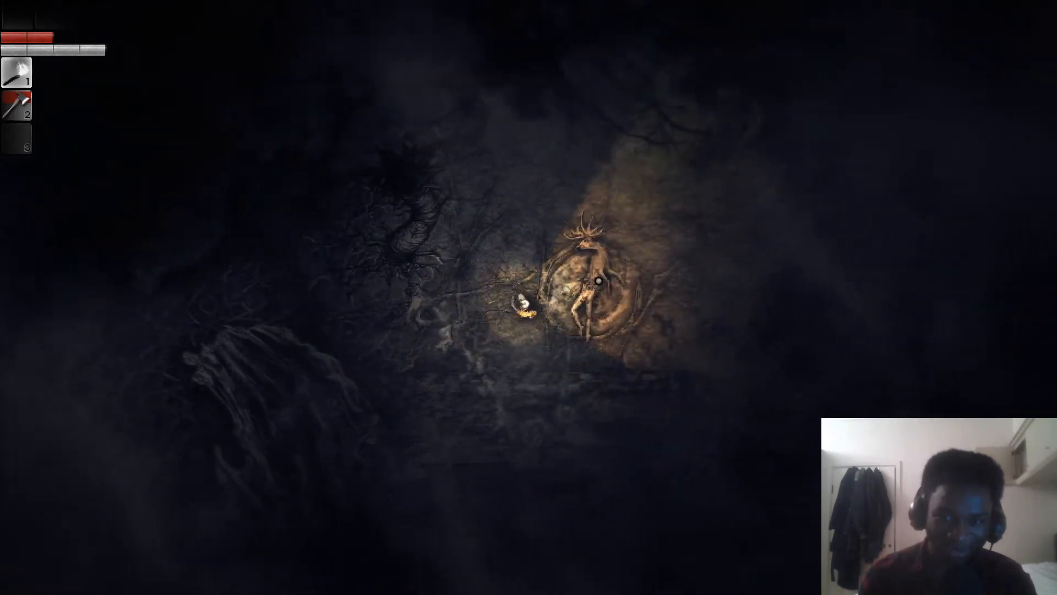
key("w")
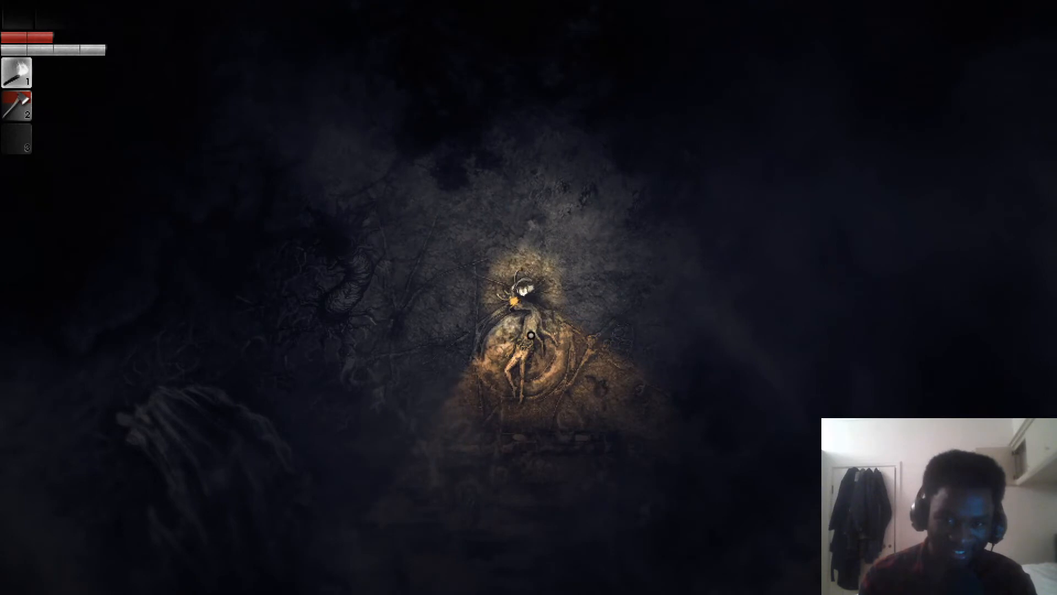
key("w")
key("w")
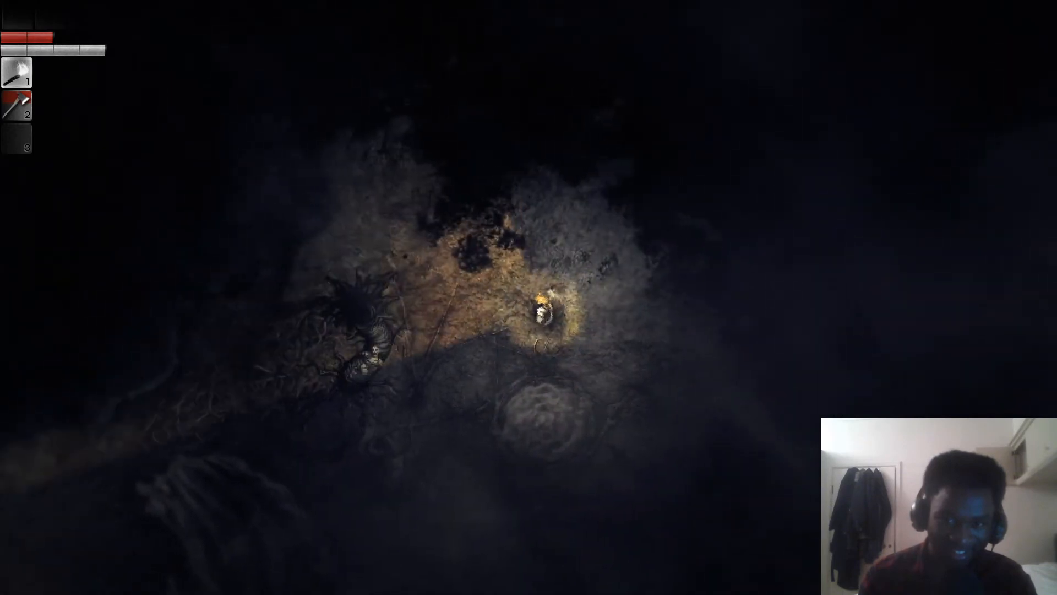
Head south into the wooden-floored room and face the broken doorway.
key("s")
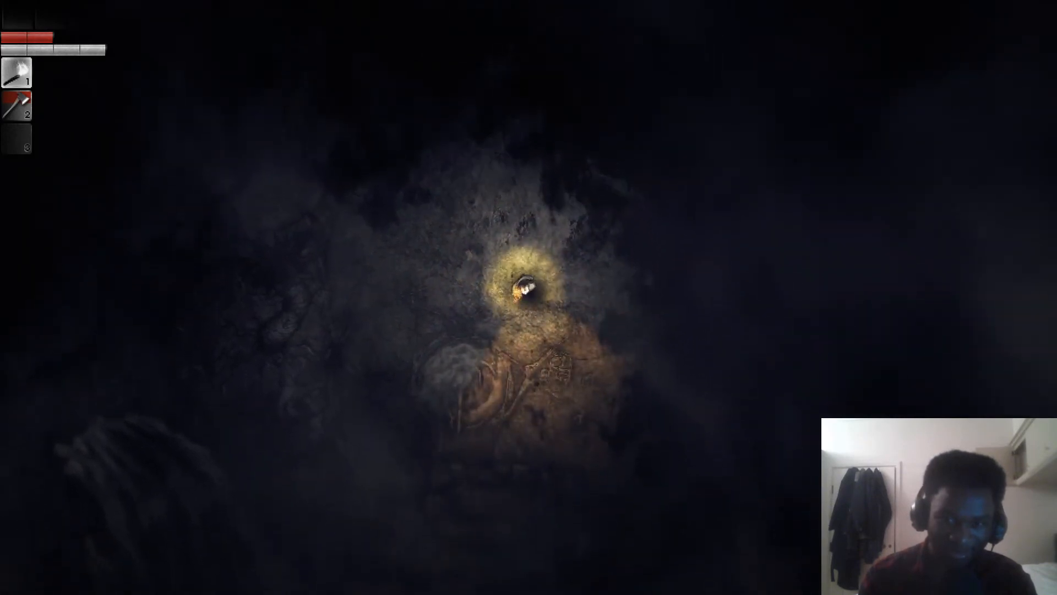
key("s")
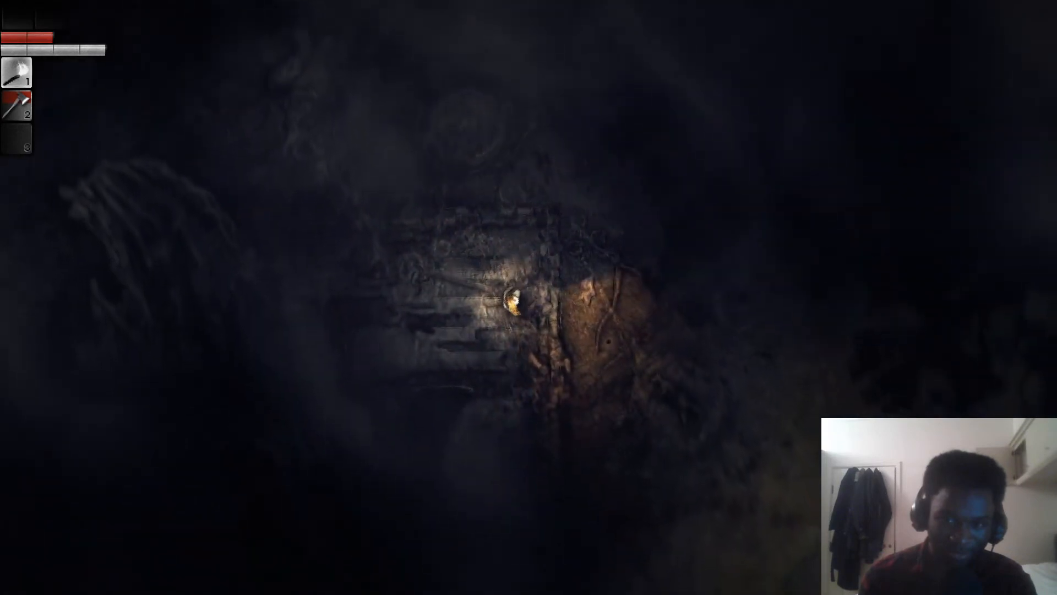
key("s")
key("s")
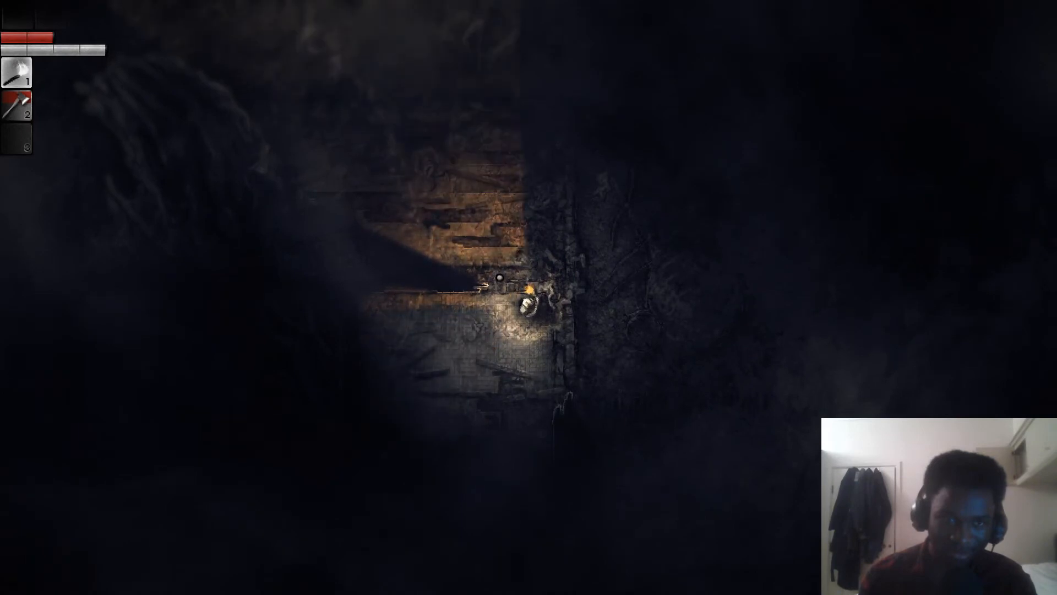
key("a")
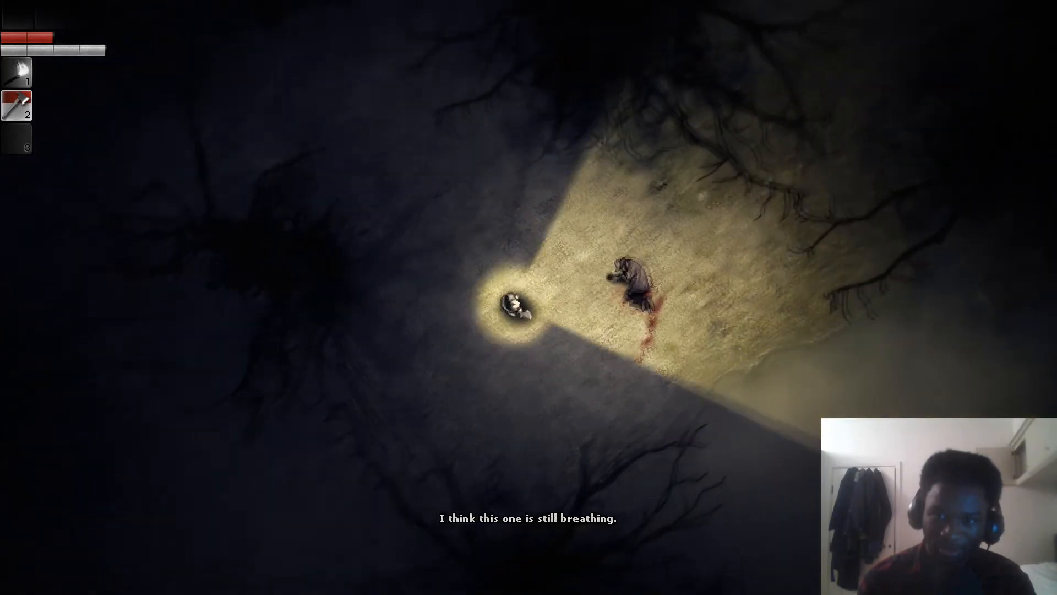
Search the unconscious man and examine the big metal key tagged 21 up close.
key("w")
key("e")
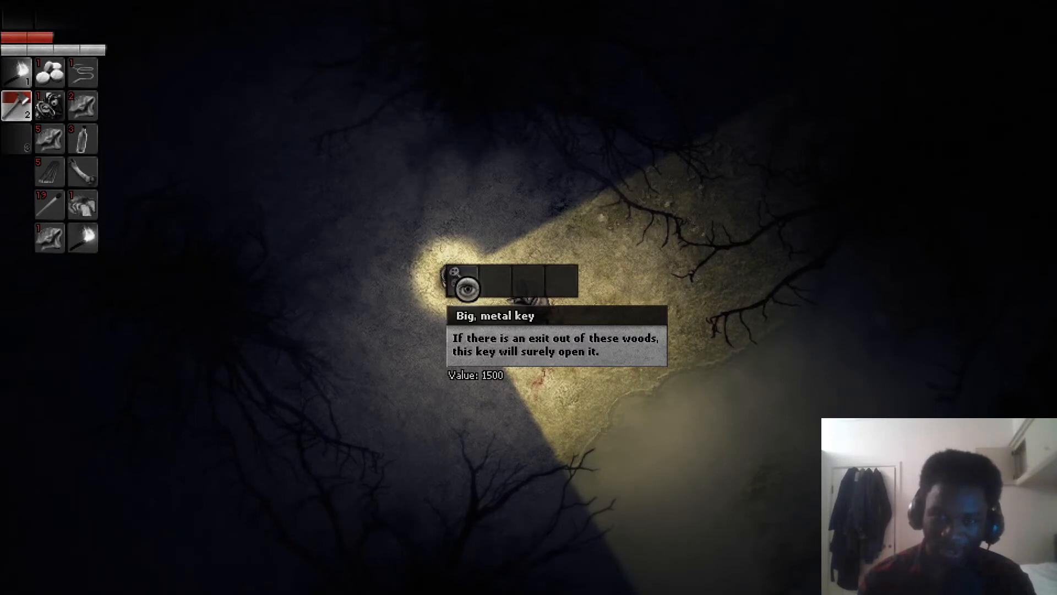
left_click(453, 272)
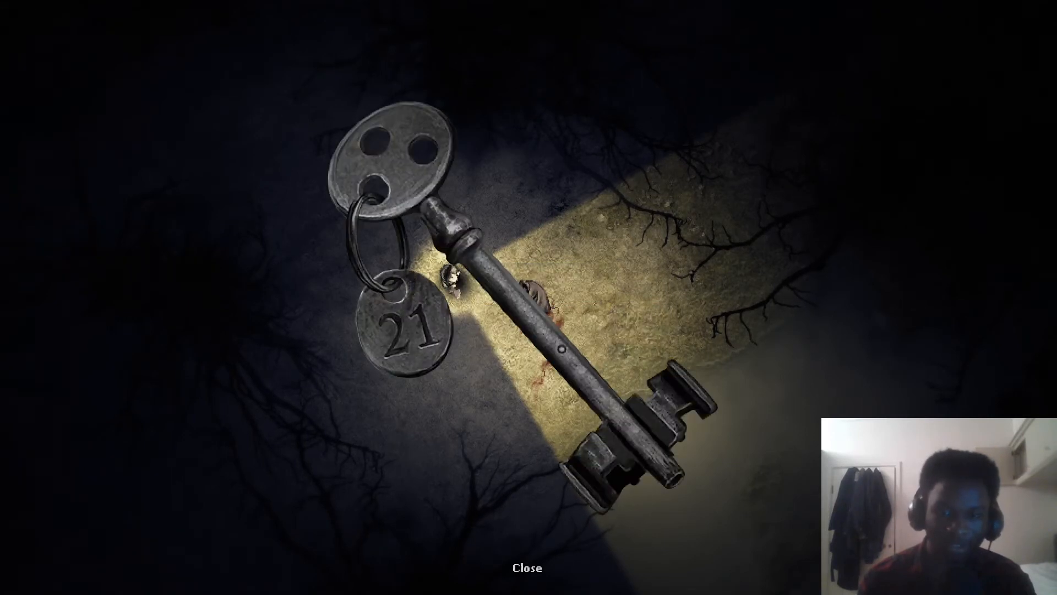
left_click(528, 568)
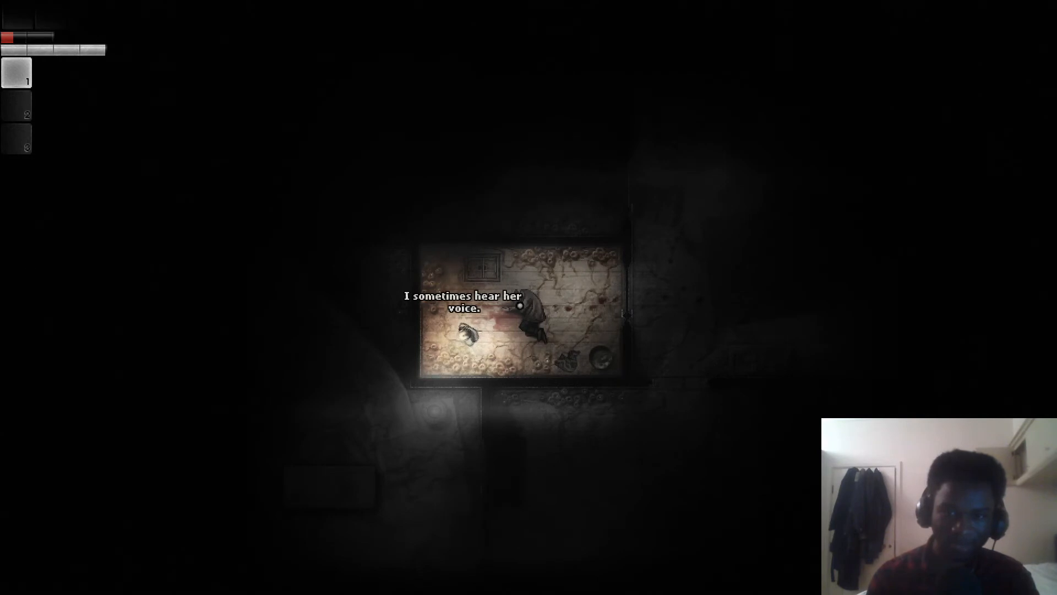
Advance through every line of the stranger's dialogue until the conversation ends.
left_click(531, 336)
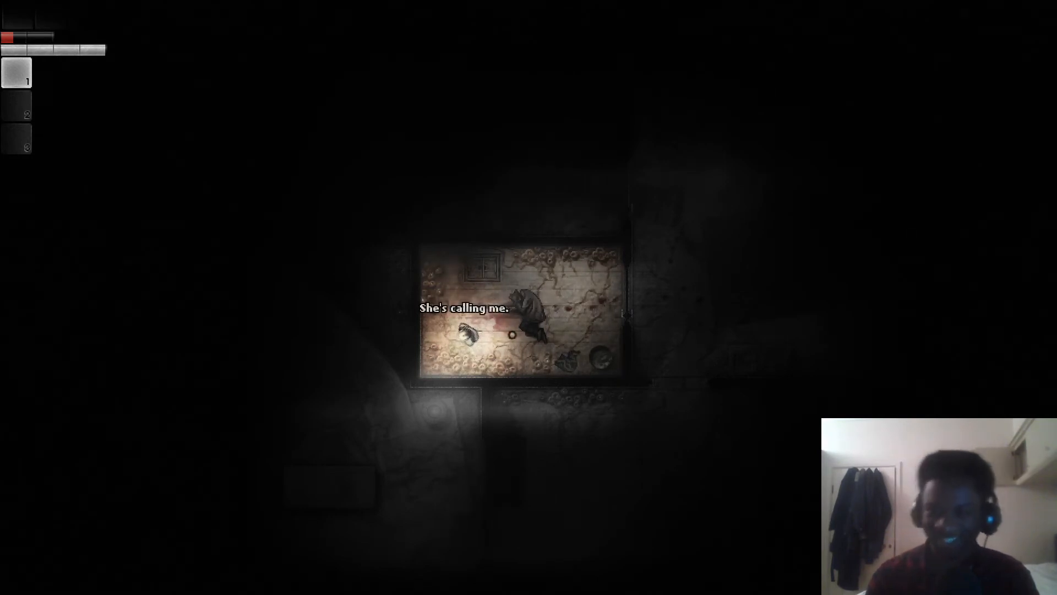
left_click(482, 364)
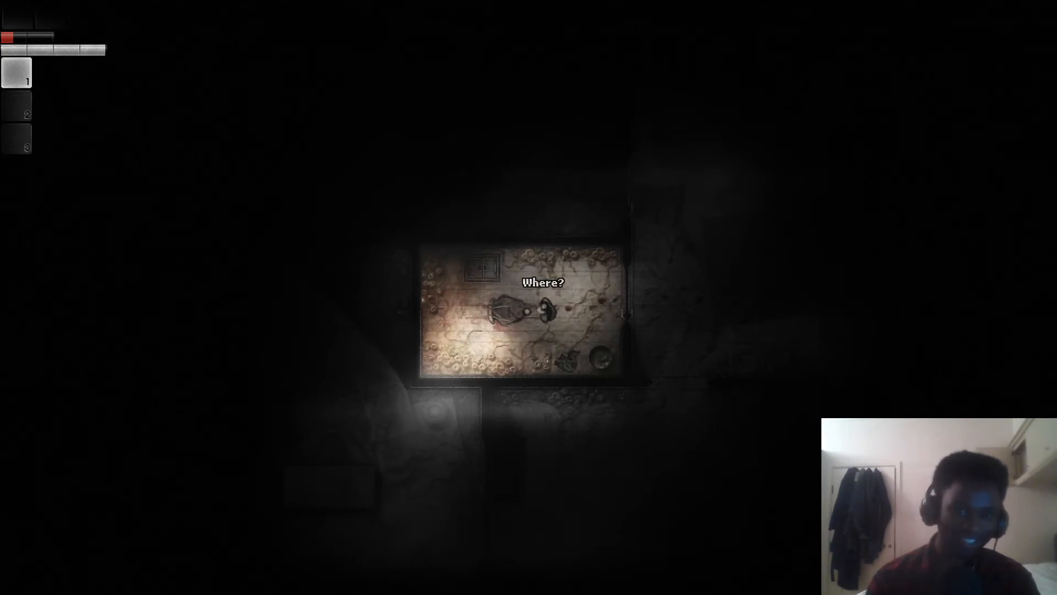
left_click(531, 322)
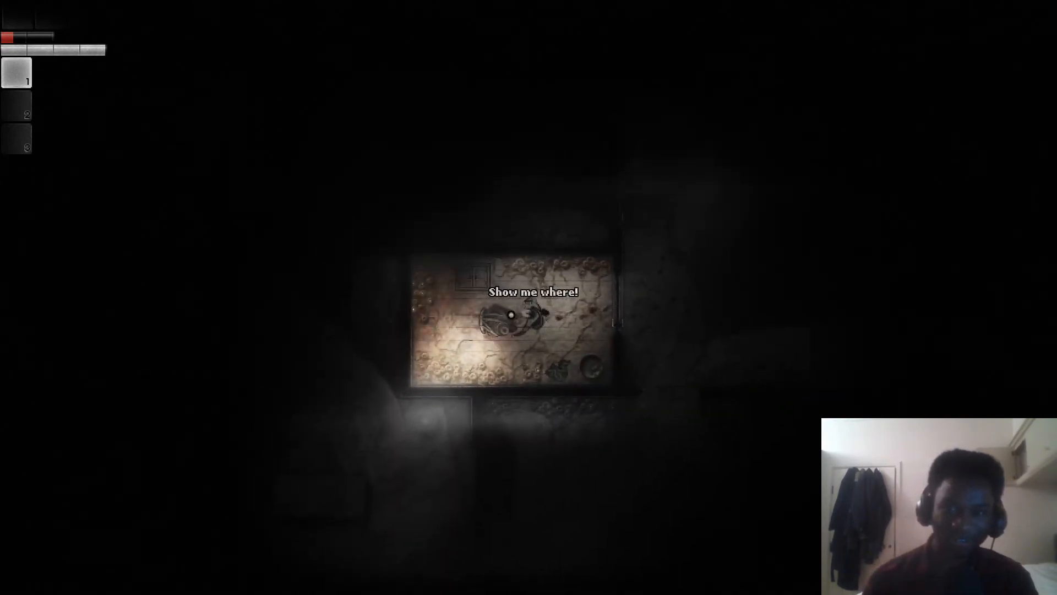
left_click(509, 314)
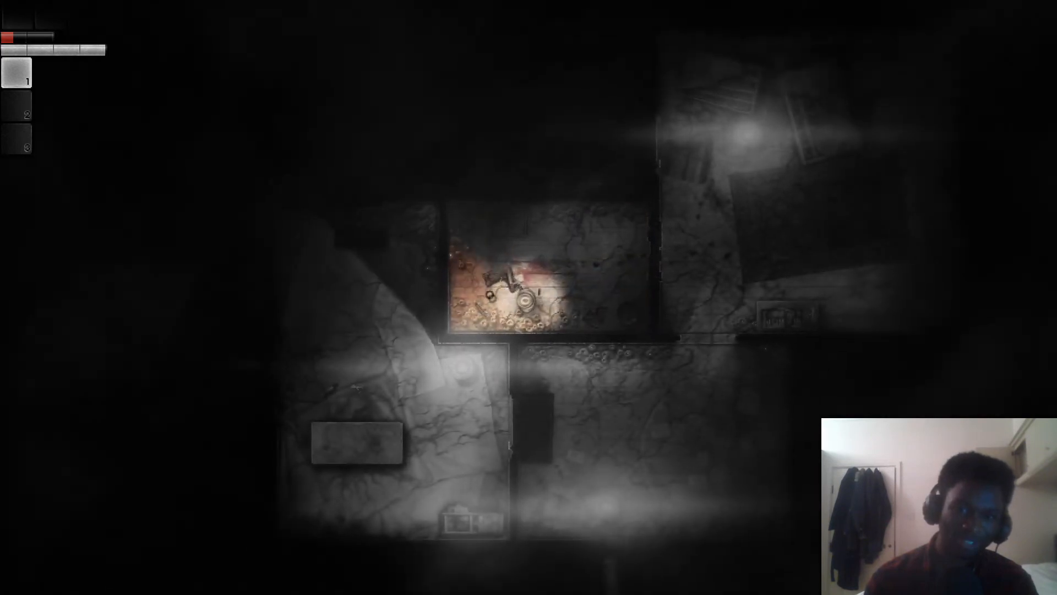
Approach and search the small cellar entry, finding it locked.
key("w")
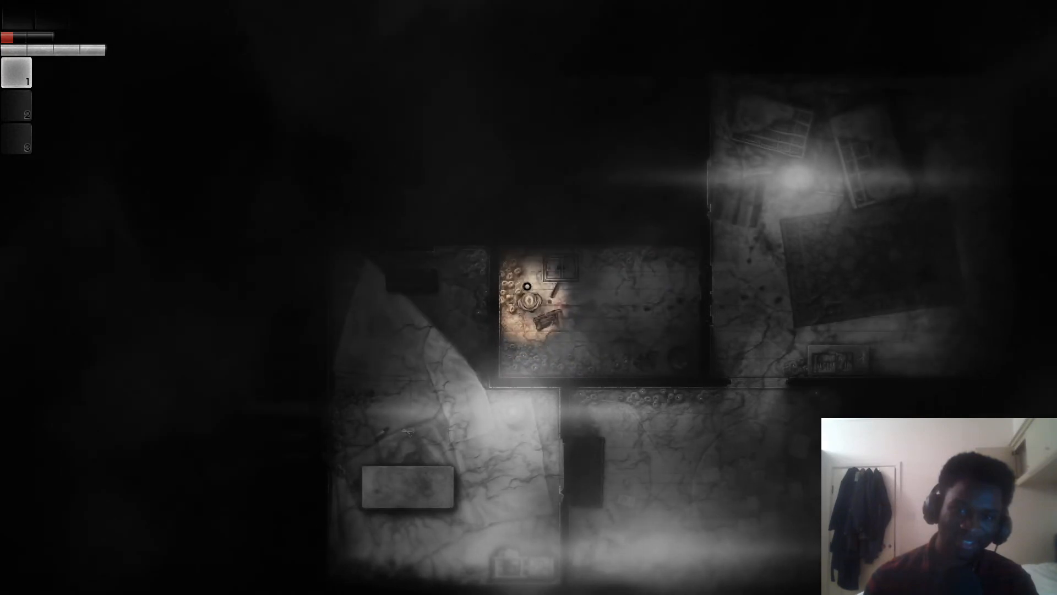
left_click(526, 286)
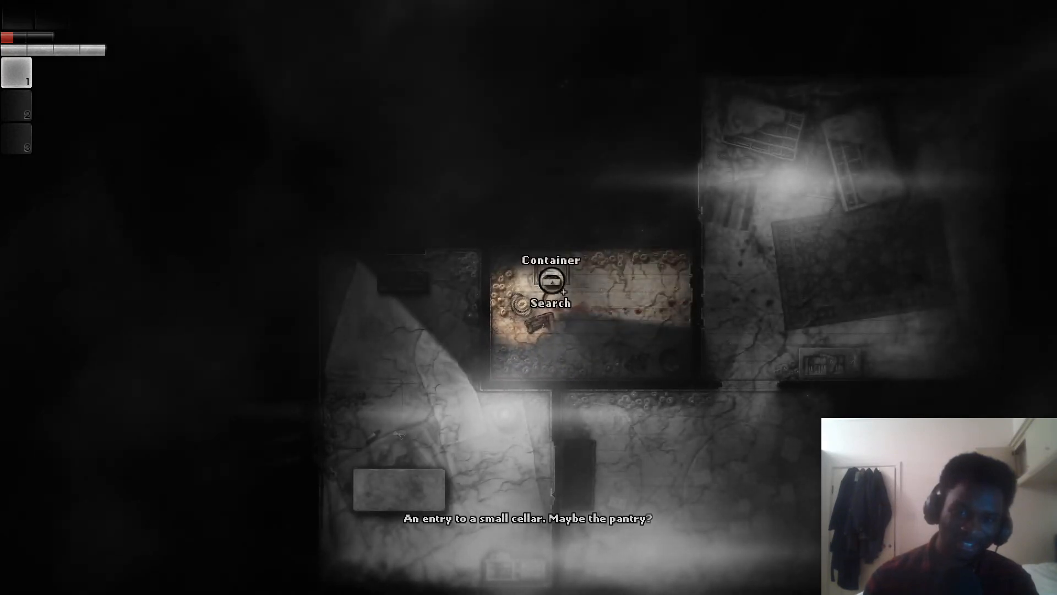
left_click(551, 281)
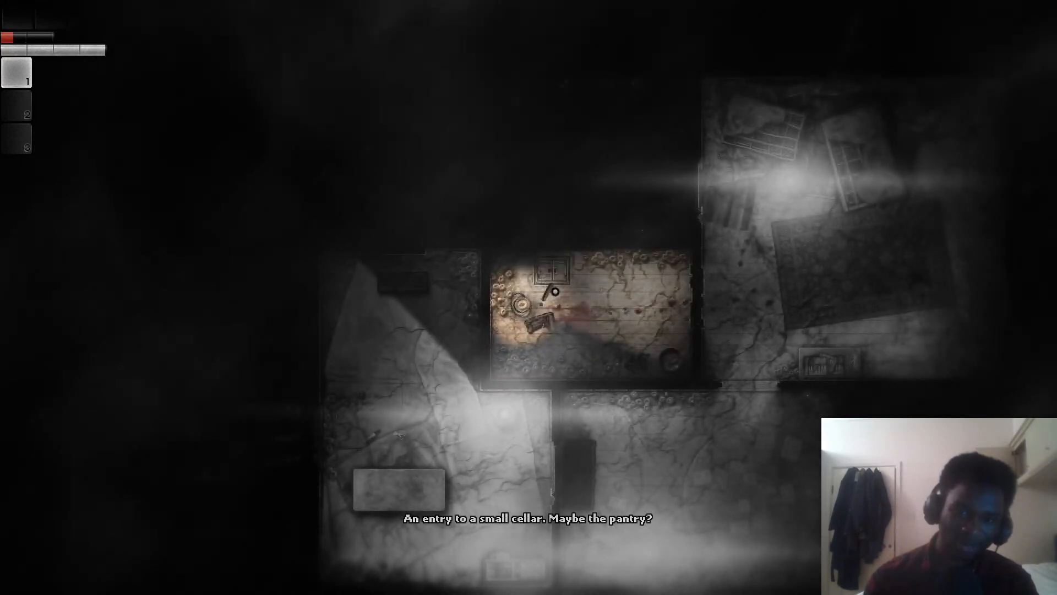
left_click(551, 291)
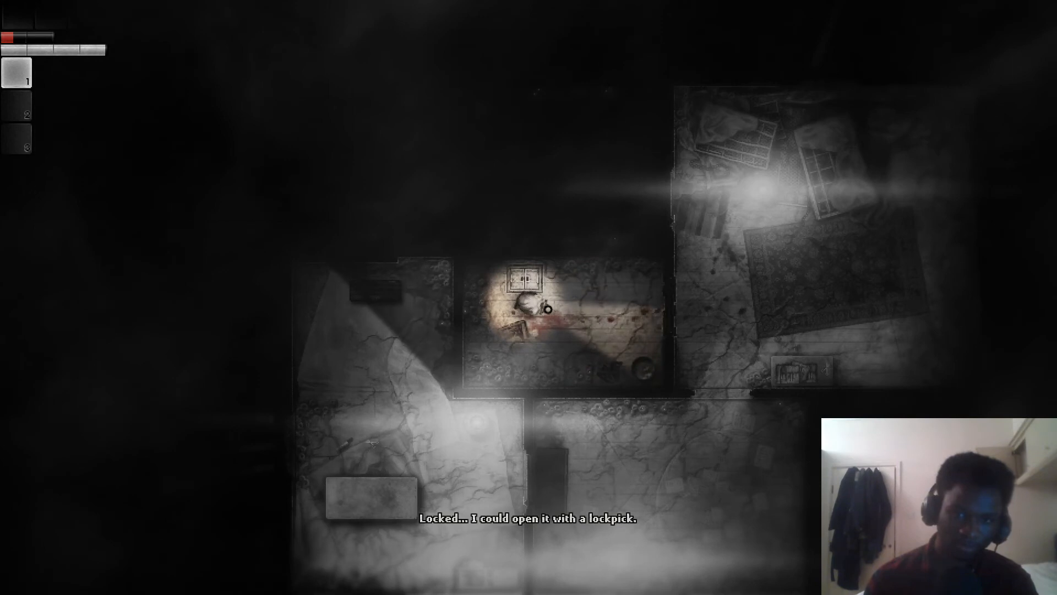
Check the Lockpick recipe, find resources lacking, and return toward the container.
key("Tab")
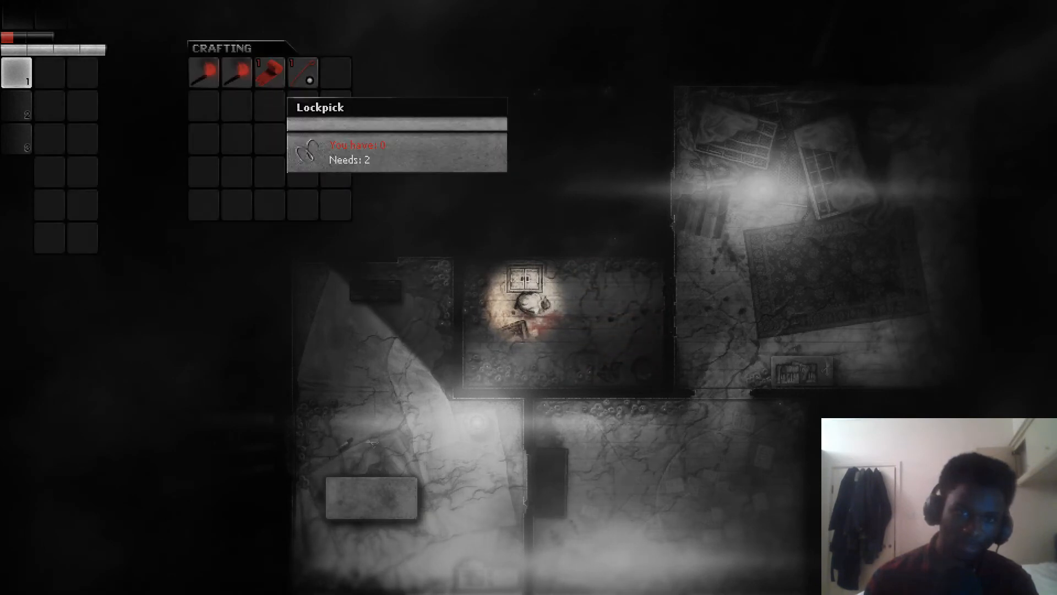
key("Escape")
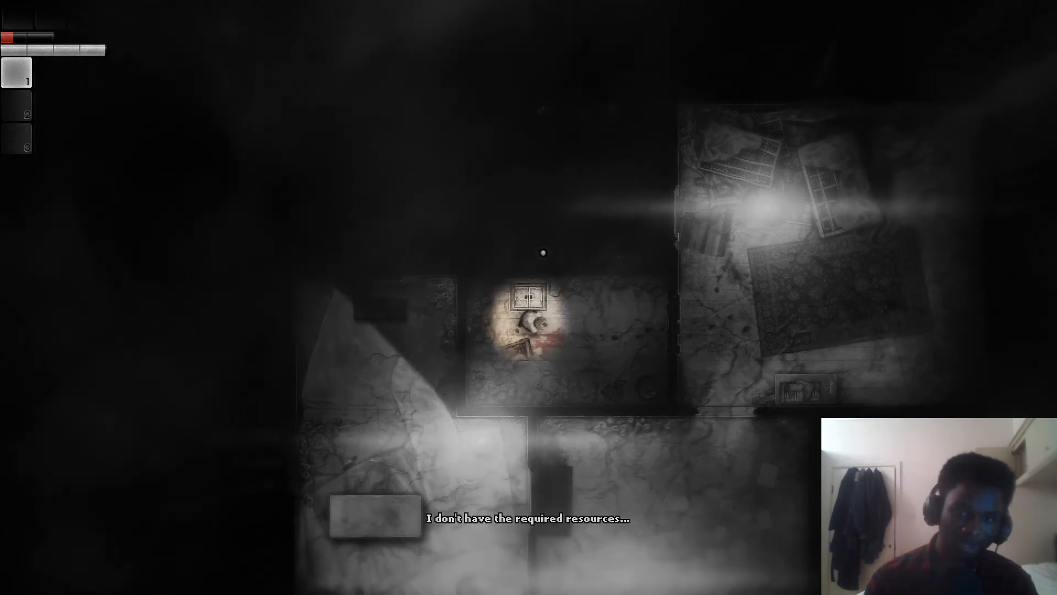
key("w")
key("w")
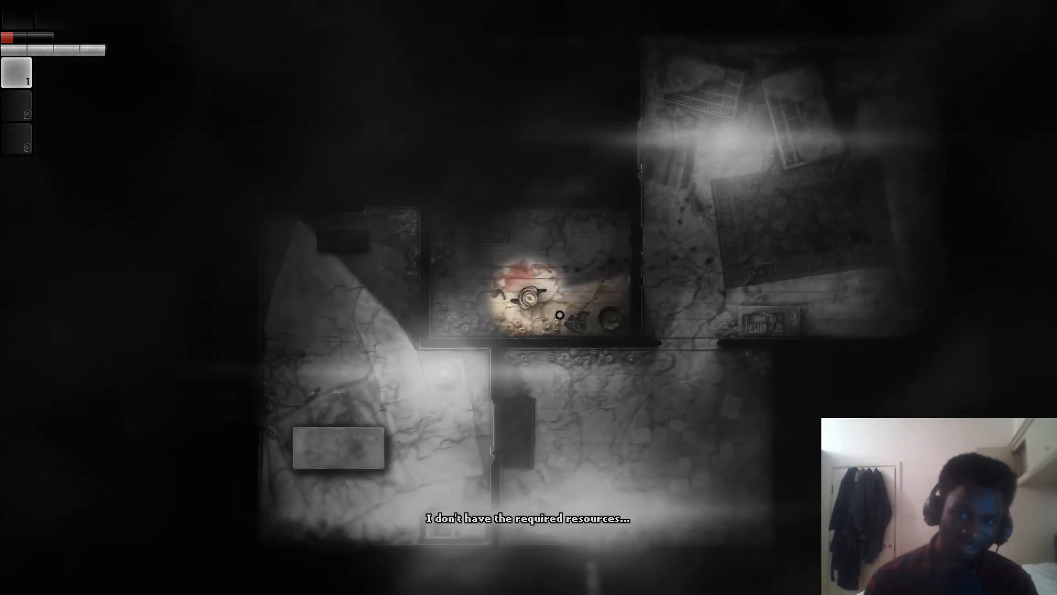
Take the Wire and the Rag from the nearby container into the inventory.
key("e")
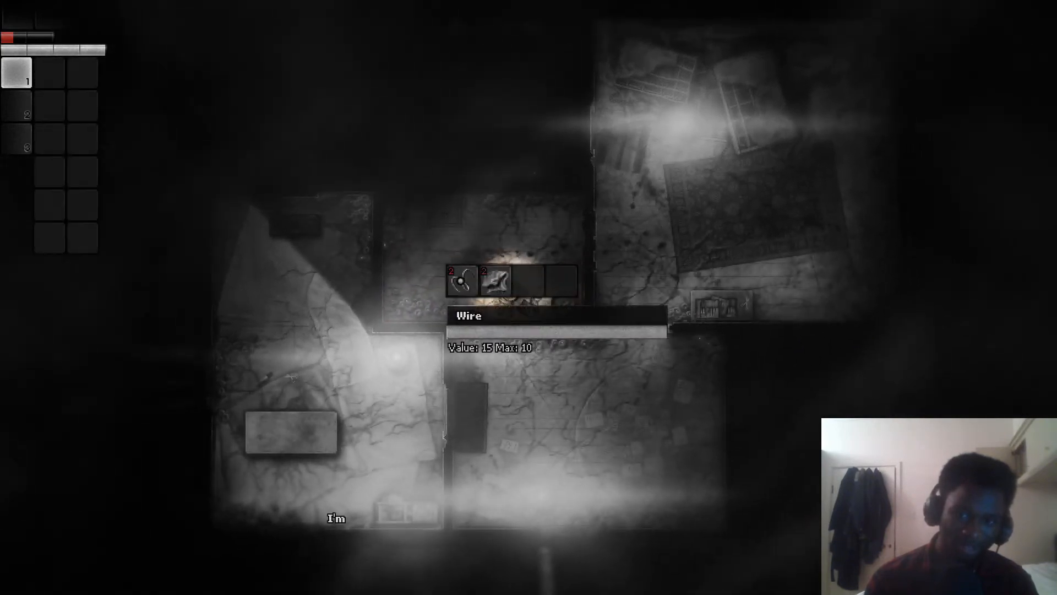
left_click_drag(462, 280, 50, 72)
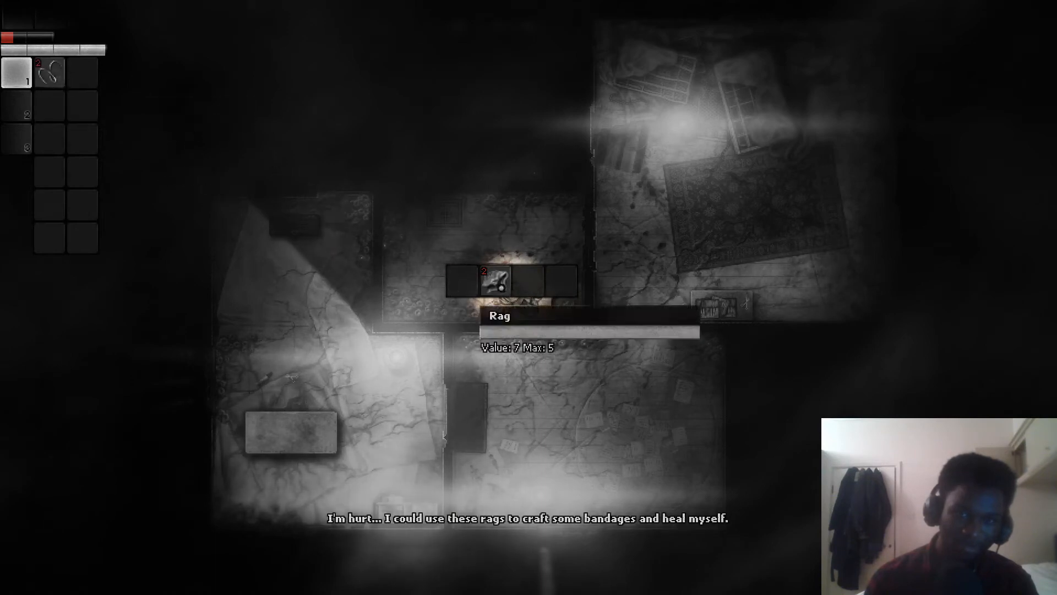
left_click_drag(495, 280, 248, 142)
left_click_drag(82, 69, 81, 70)
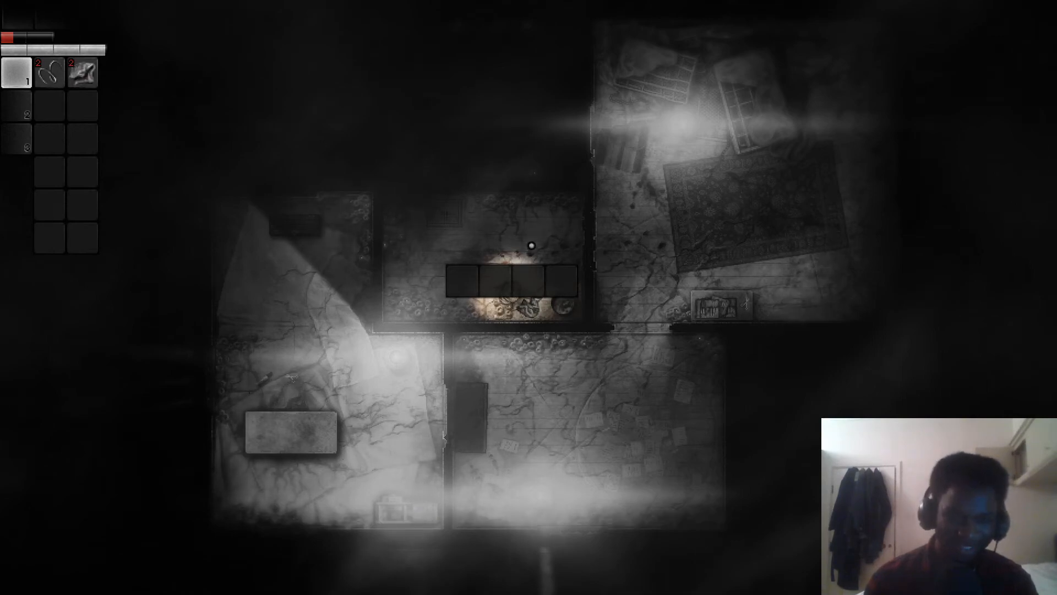
key("e")
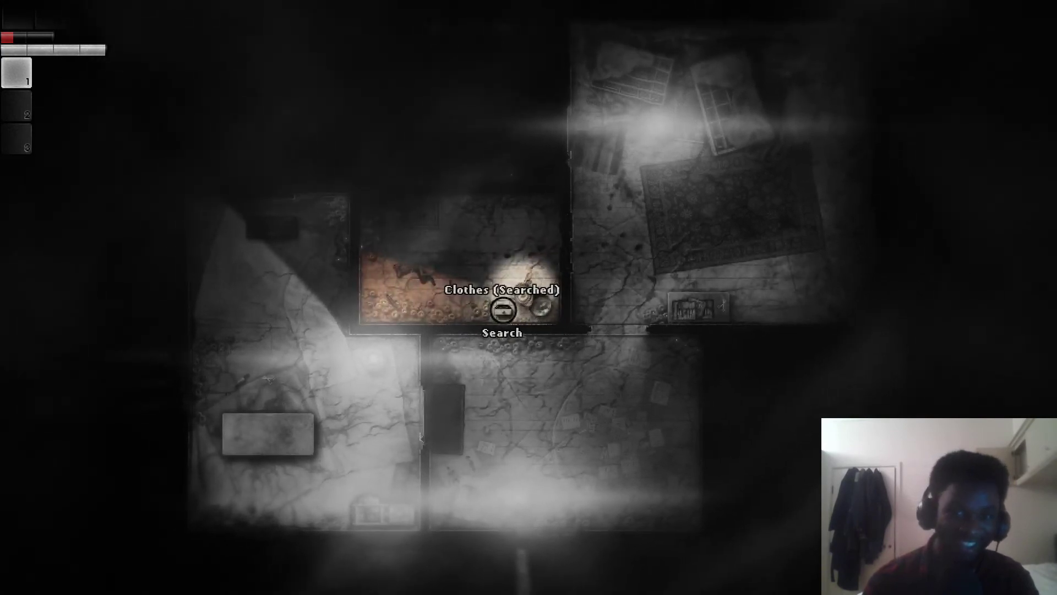
Search the container in the next room and bring up the crafting panel showing two lockpicks.
left_click(529, 272)
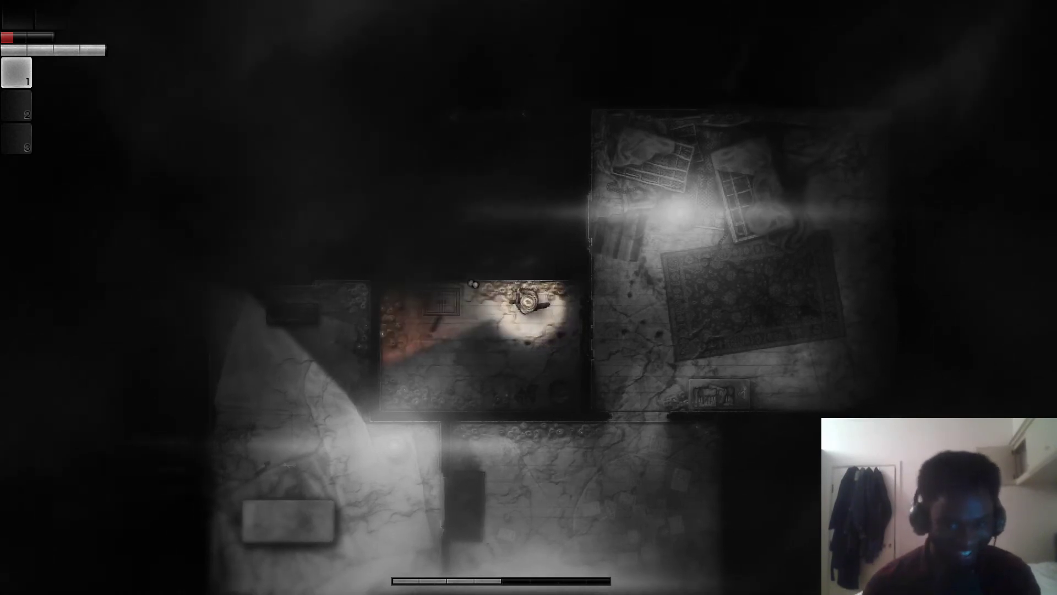
key("a")
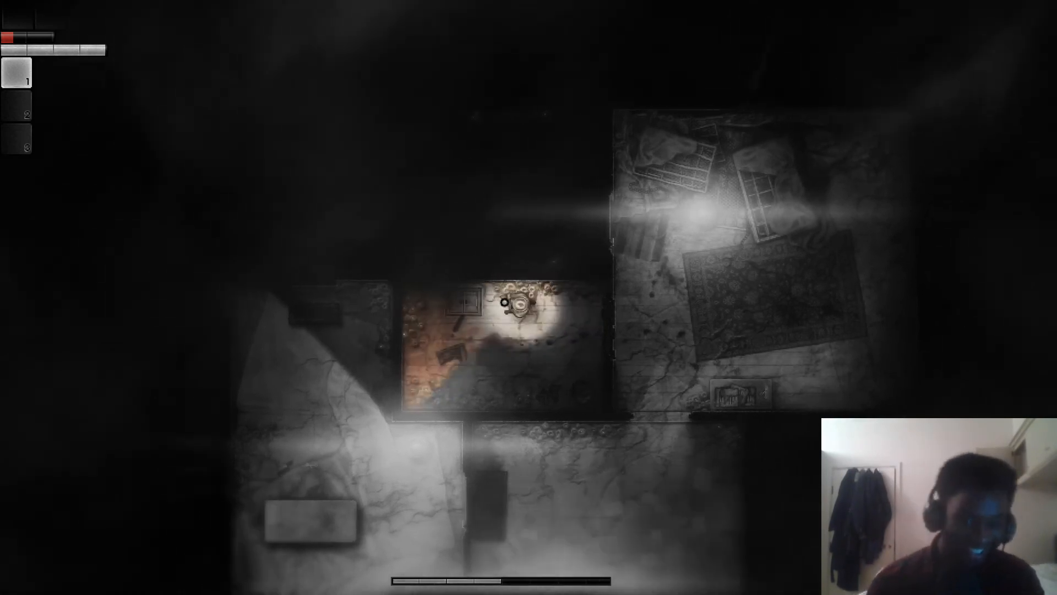
key("w")
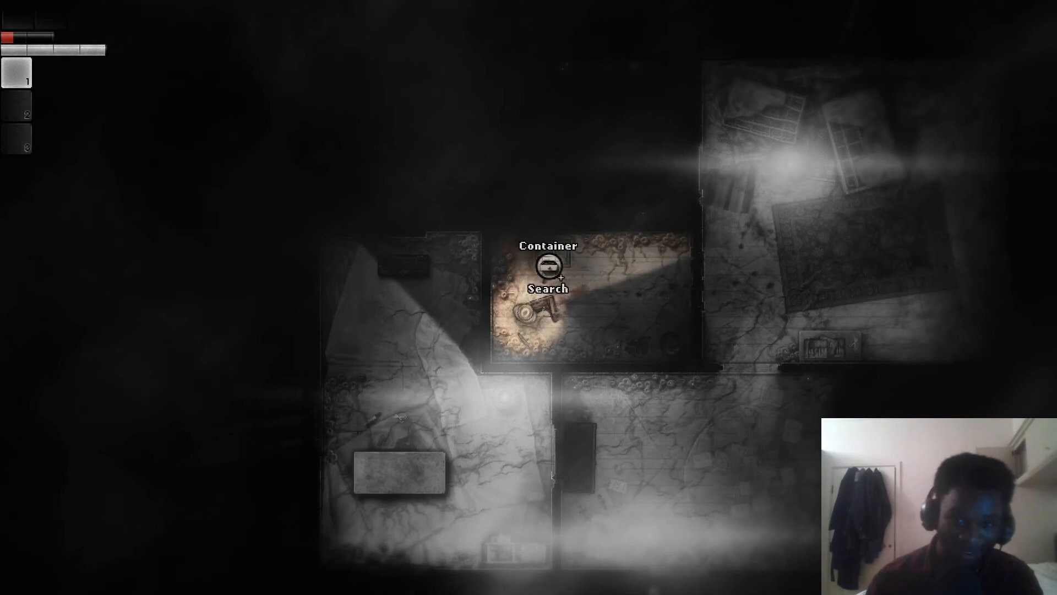
left_click(541, 248)
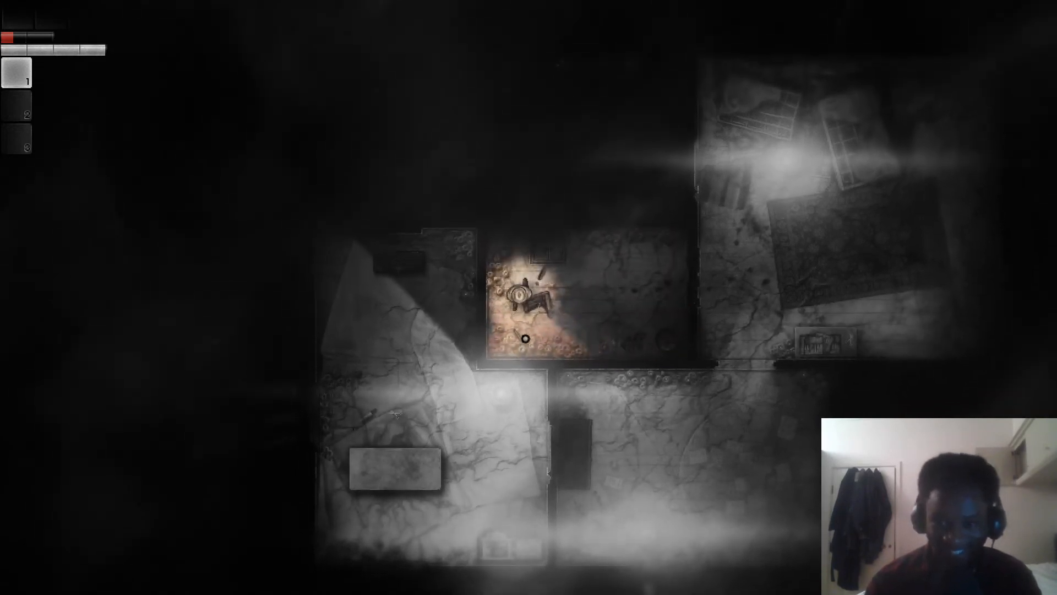
key("d")
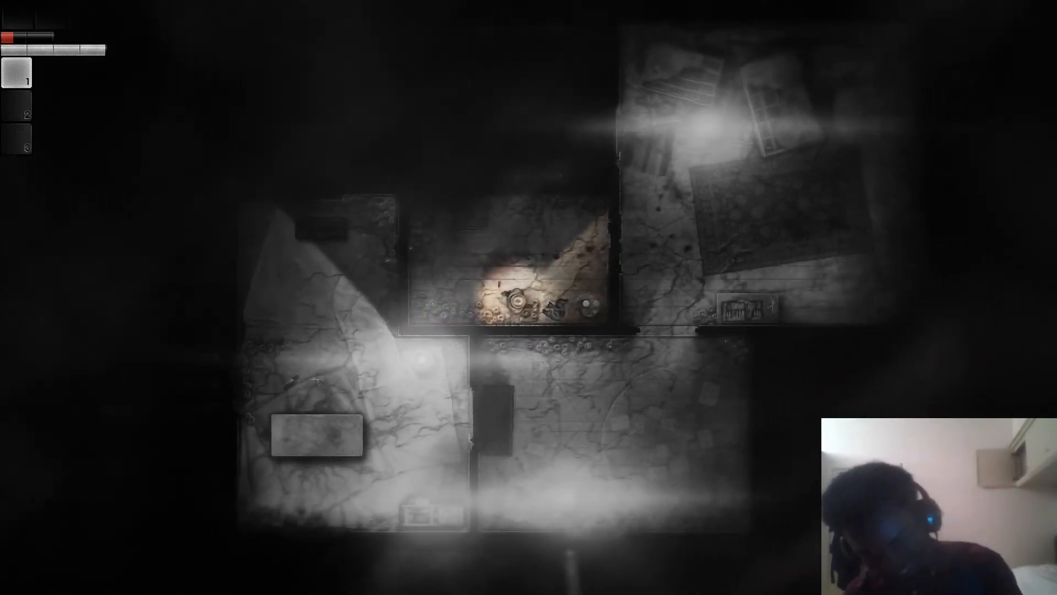
left_click(554, 293)
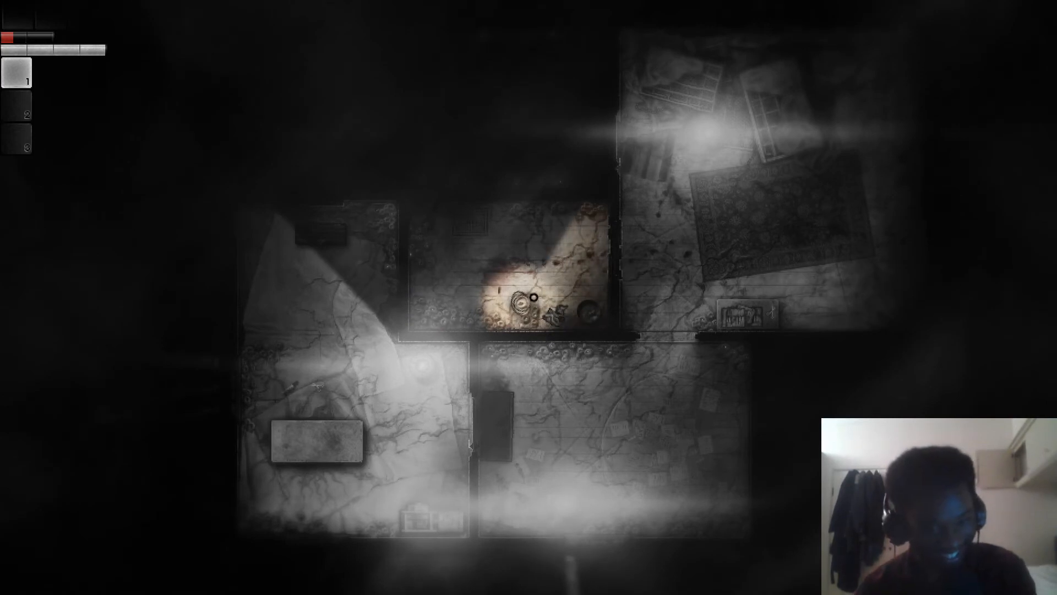
key("Tab")
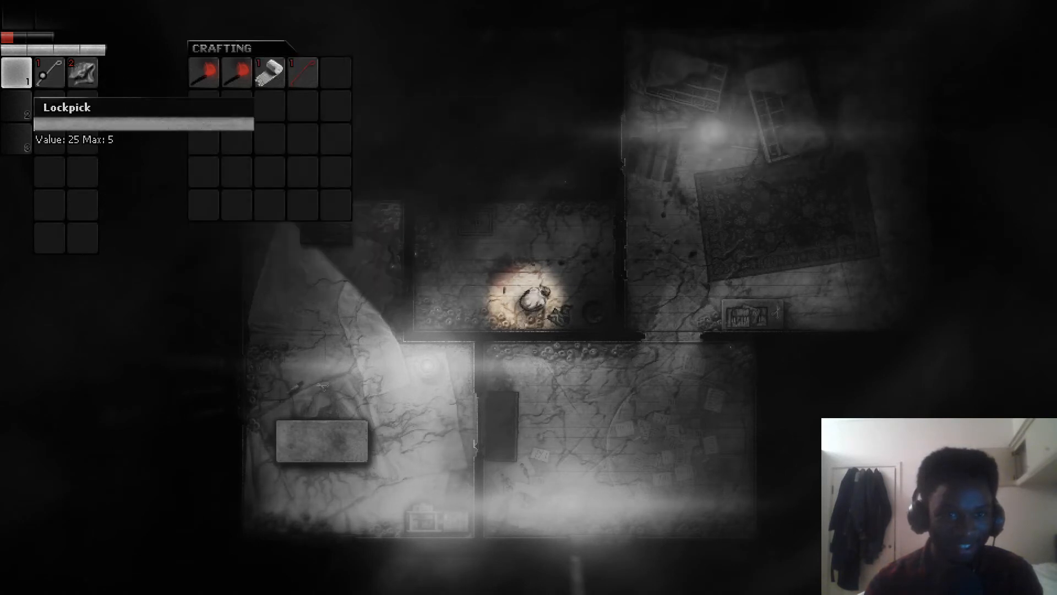
Put the lockpick on quick slot 1, unlock the cellar container with it and search it.
left_click_drag(50, 73, 19, 73)
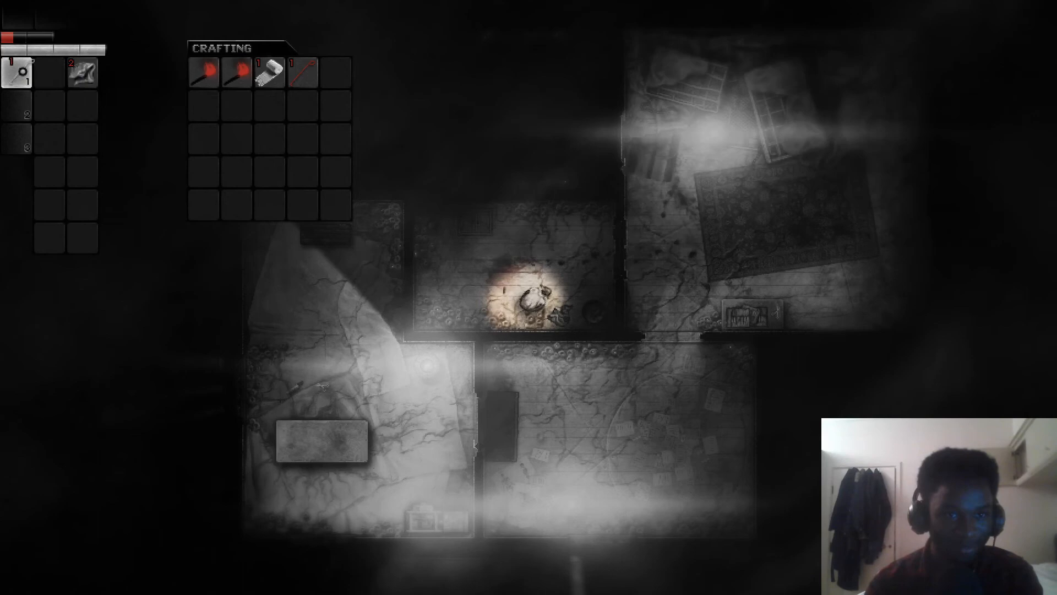
key("Tab")
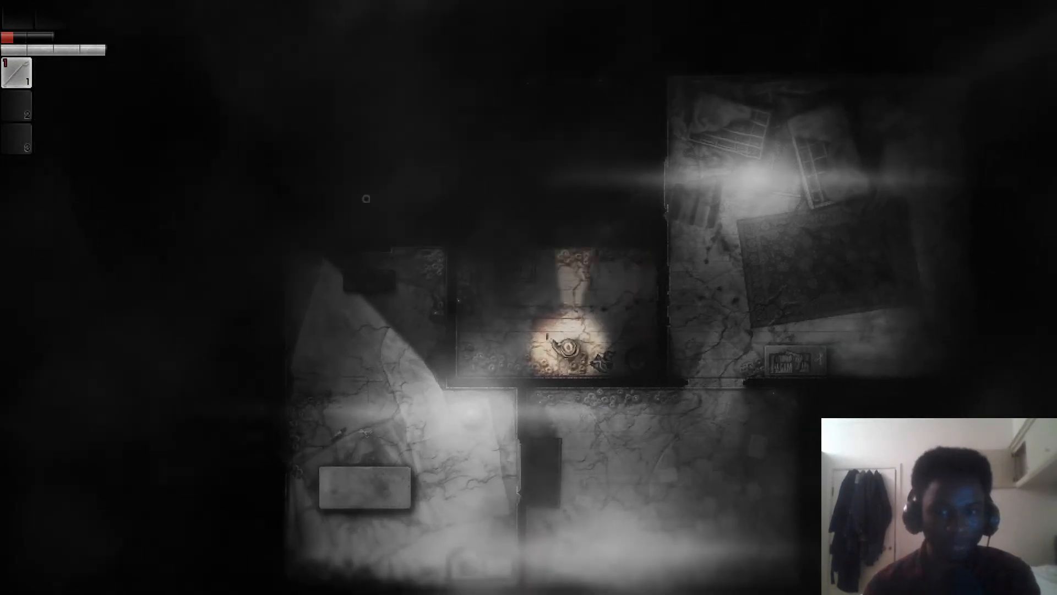
key("w")
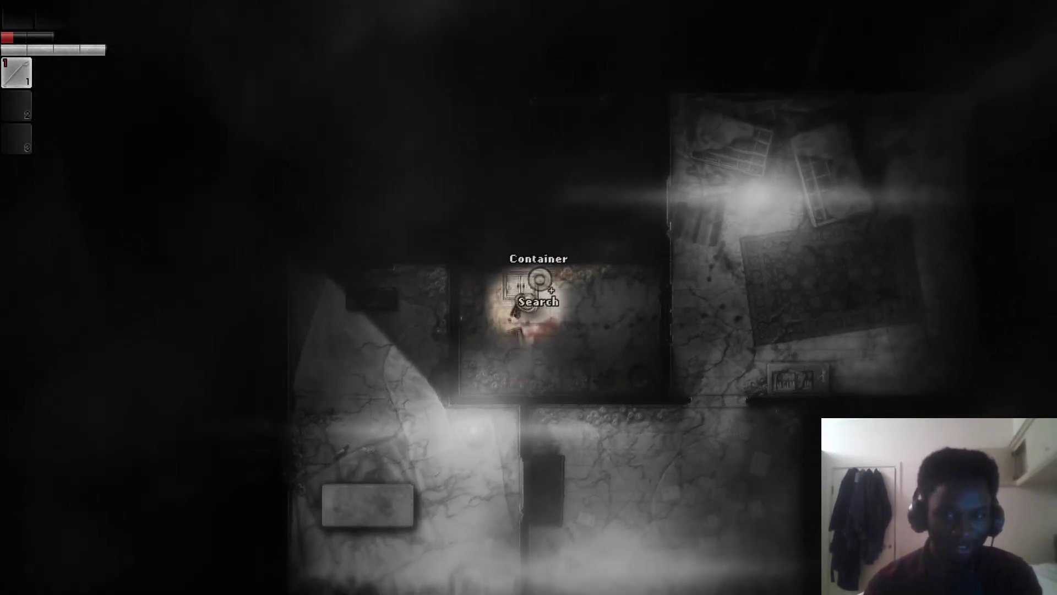
key("e")
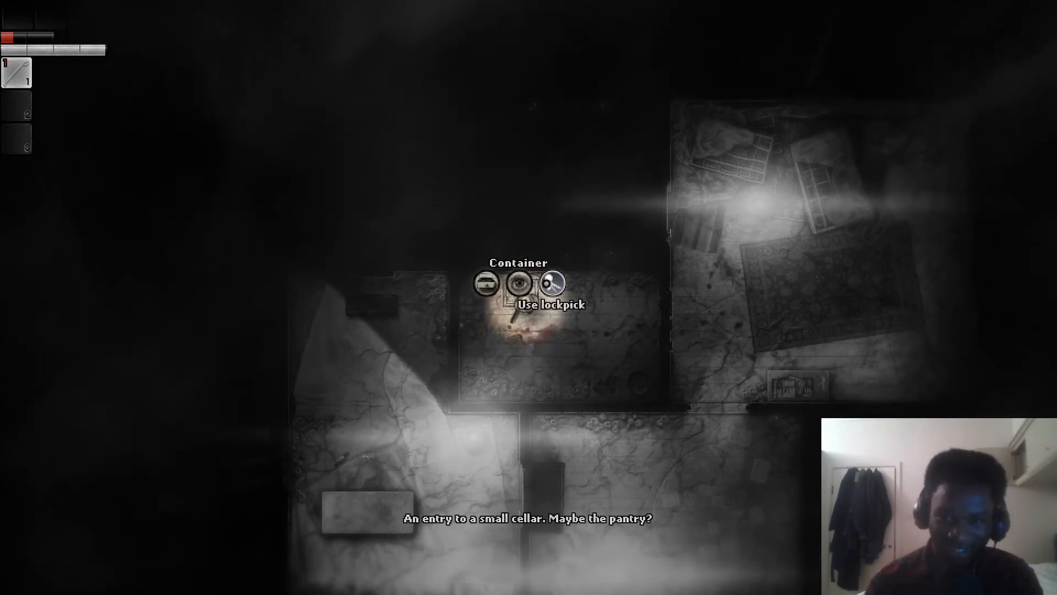
left_click(548, 284)
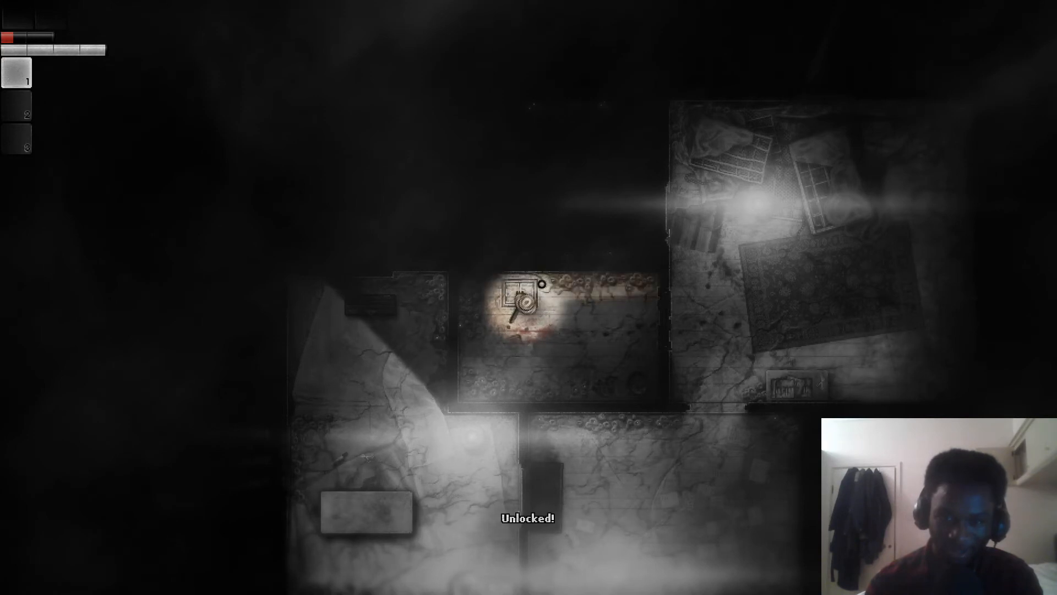
left_click(543, 285)
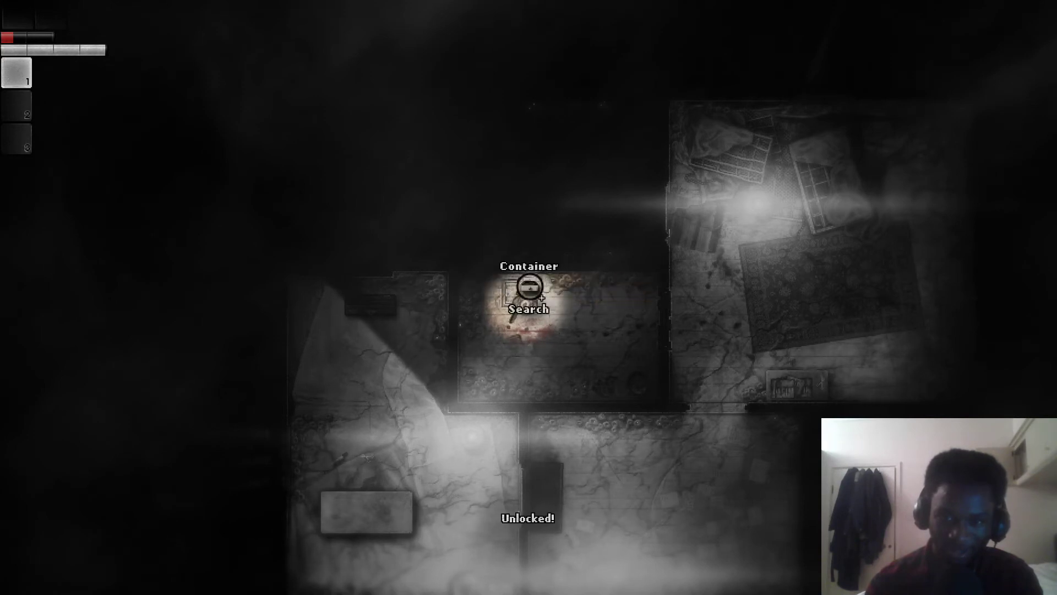
left_click(521, 288)
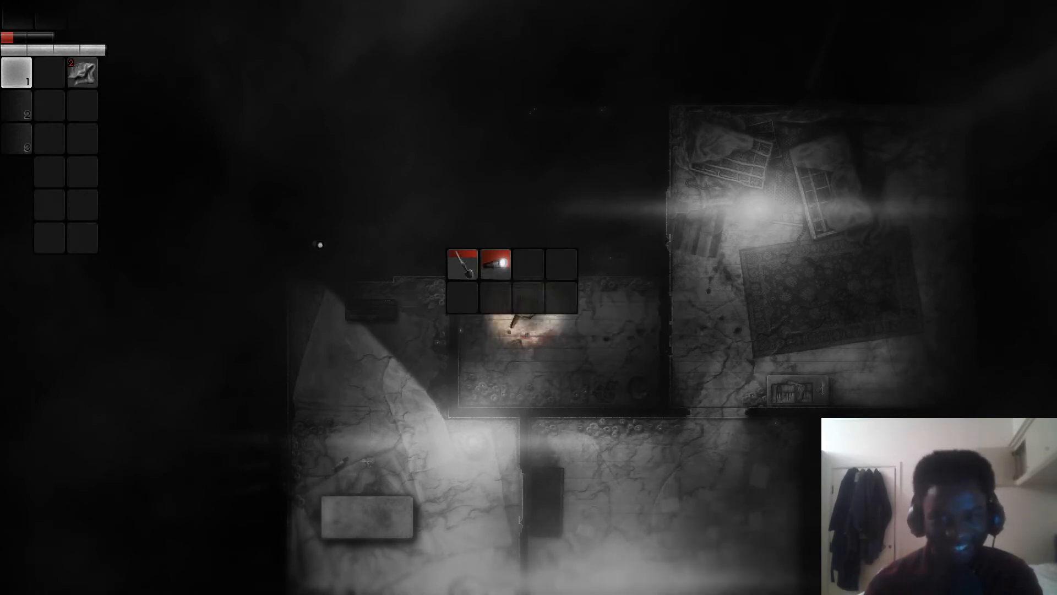
Take the flashlight and shovel from the container into the inventory and reopen the inventory panels.
left_click_drag(496, 263, 50, 73)
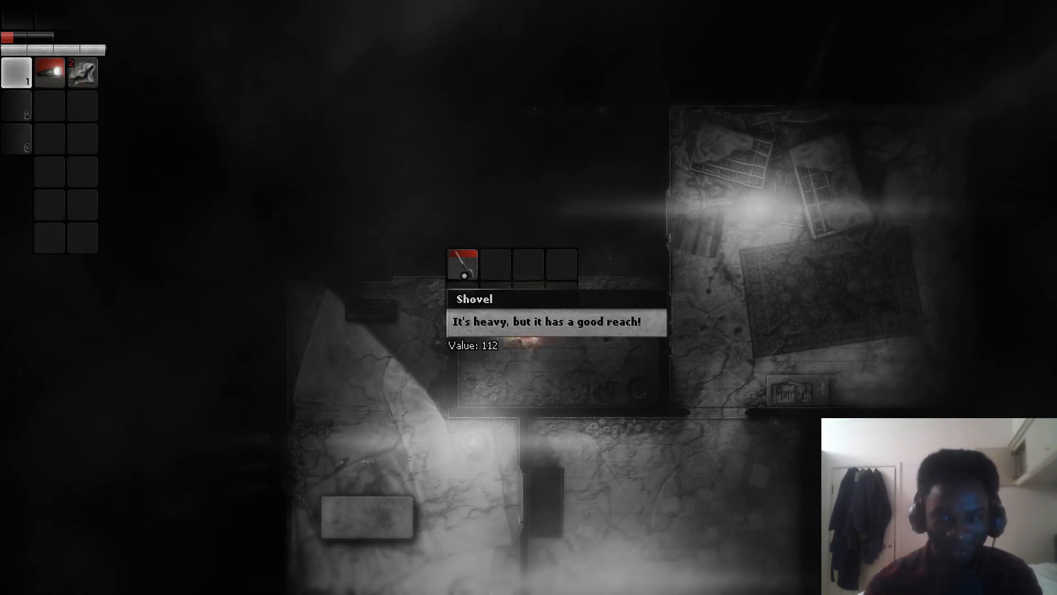
left_click_drag(463, 262, 45, 105)
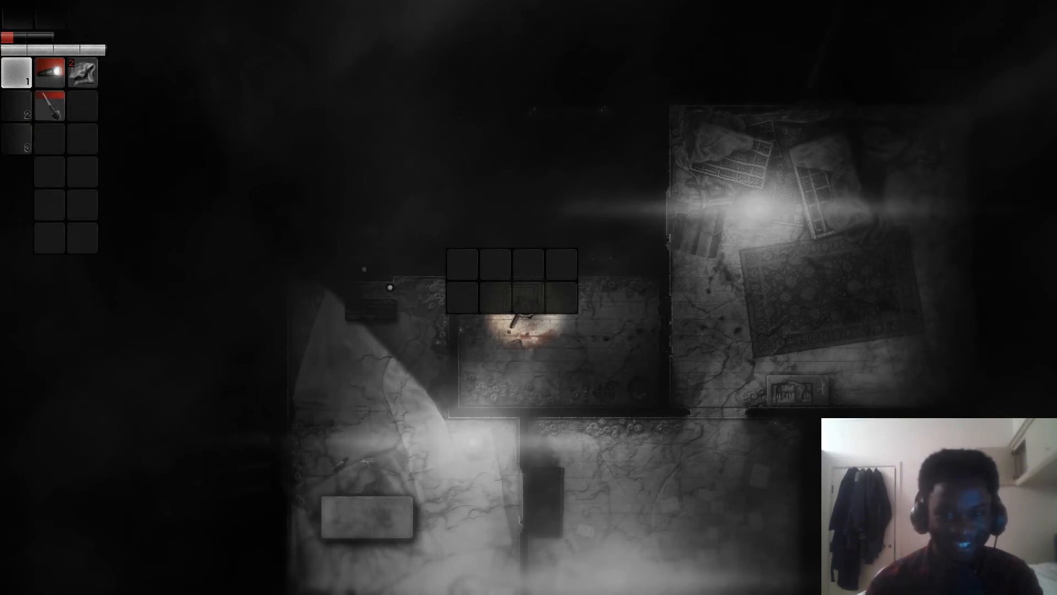
key("Tab")
key("w")
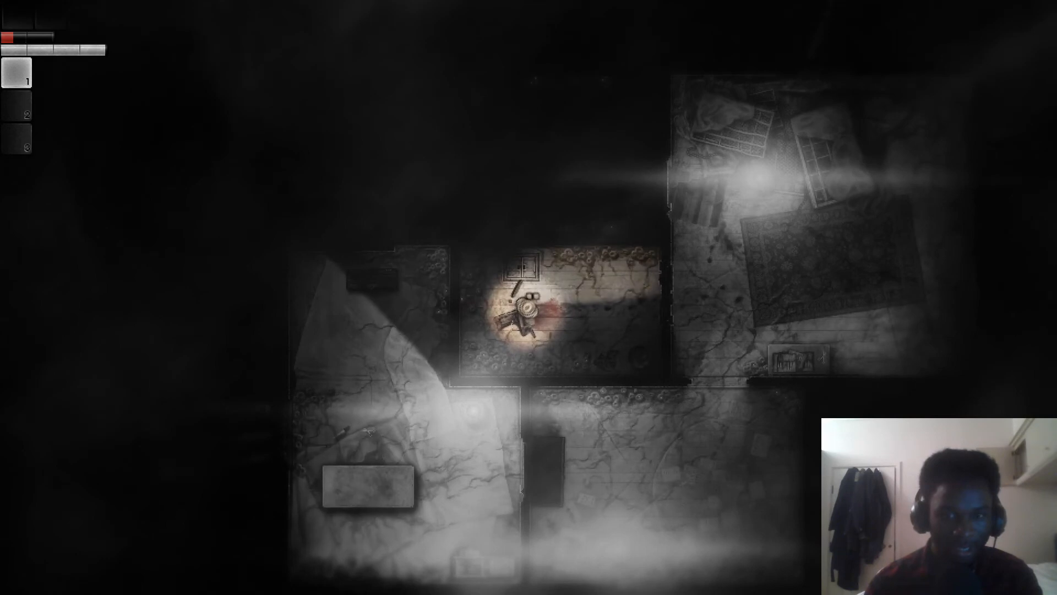
key("Tab")
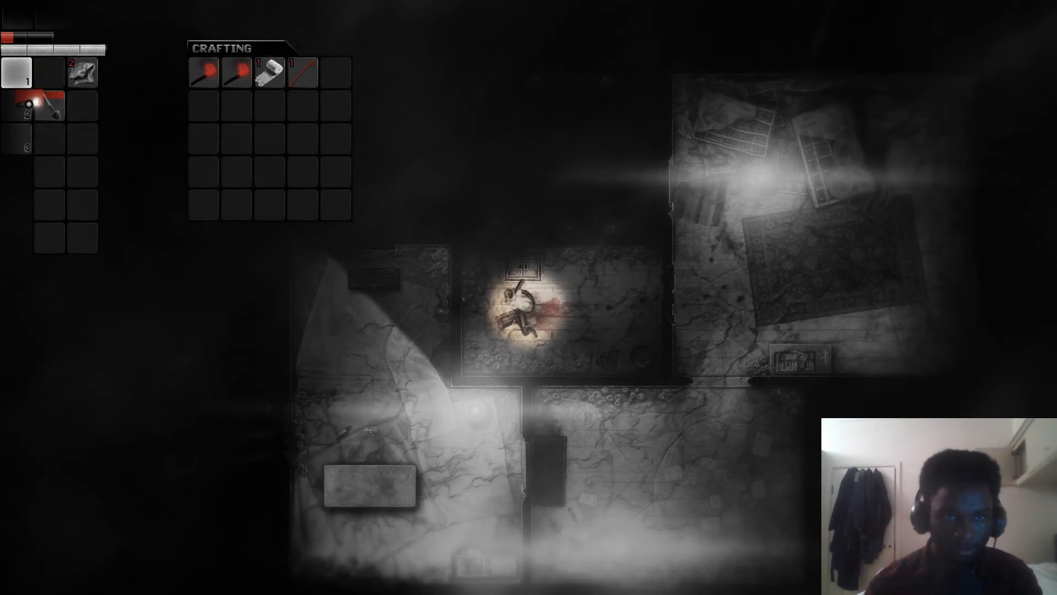
Put the shovel on a quick slot, craft bandages, use them to heal and head for the next room.
left_click_drag(48, 106, 16, 140)
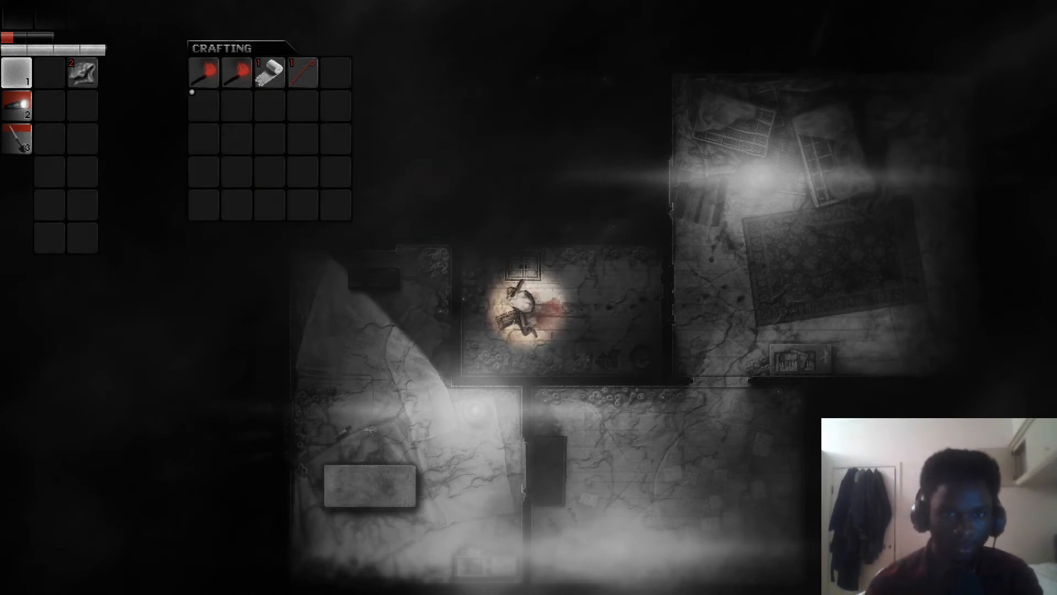
left_click(274, 73)
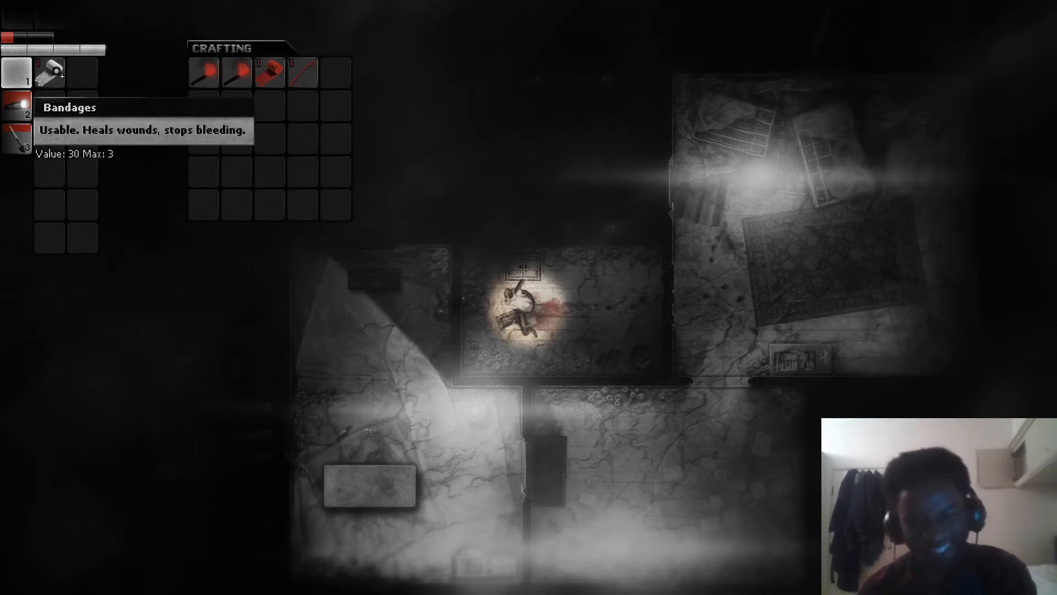
right_click(49, 73)
key("Tab")
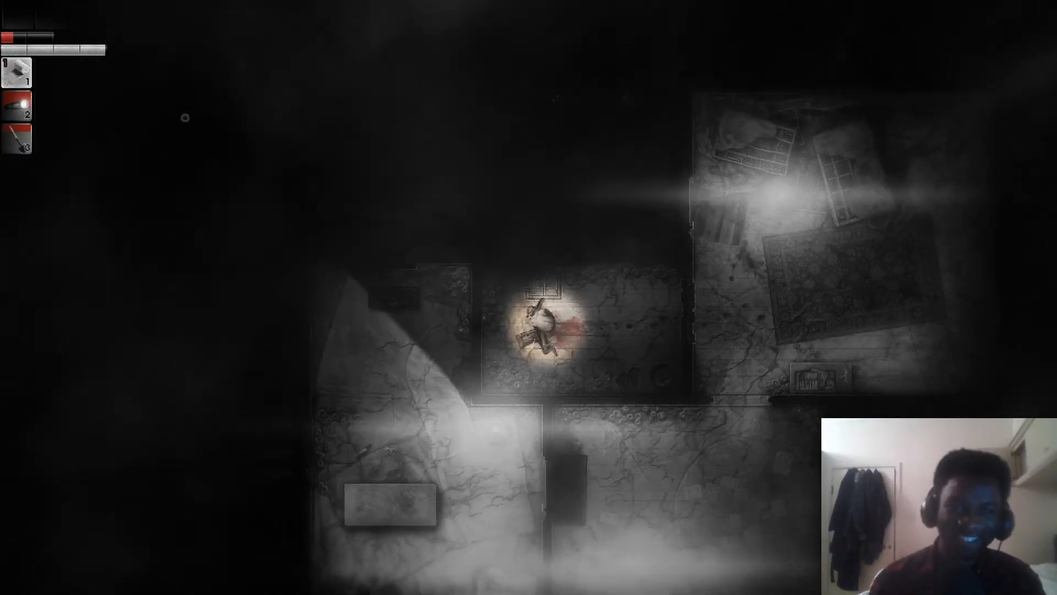
key("w")
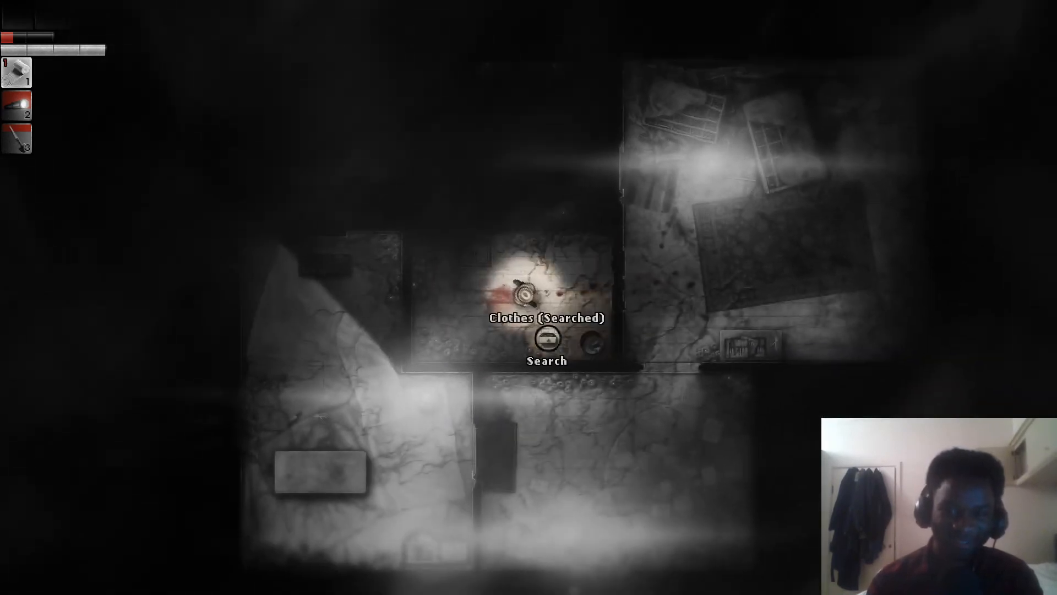
Try to dismantle the door barricade by hand, wander the cellar room and check the inventory.
key("w")
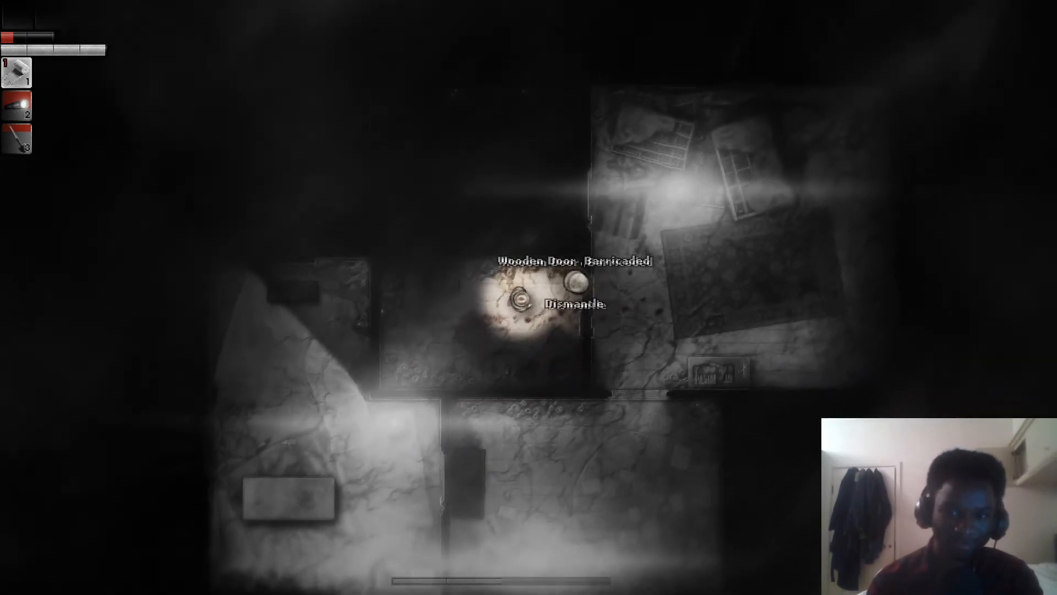
key("e")
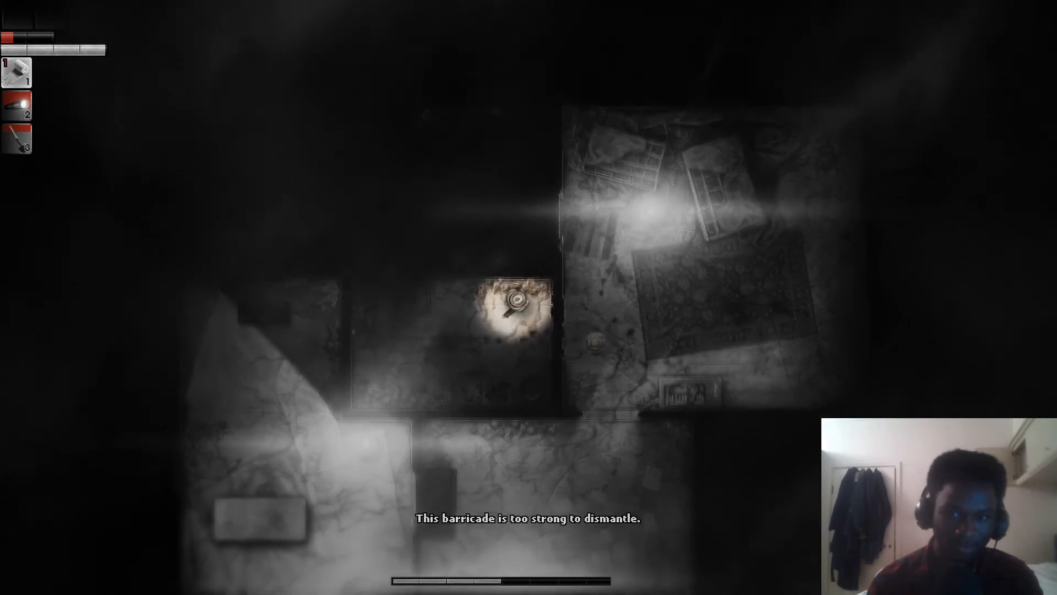
key("w")
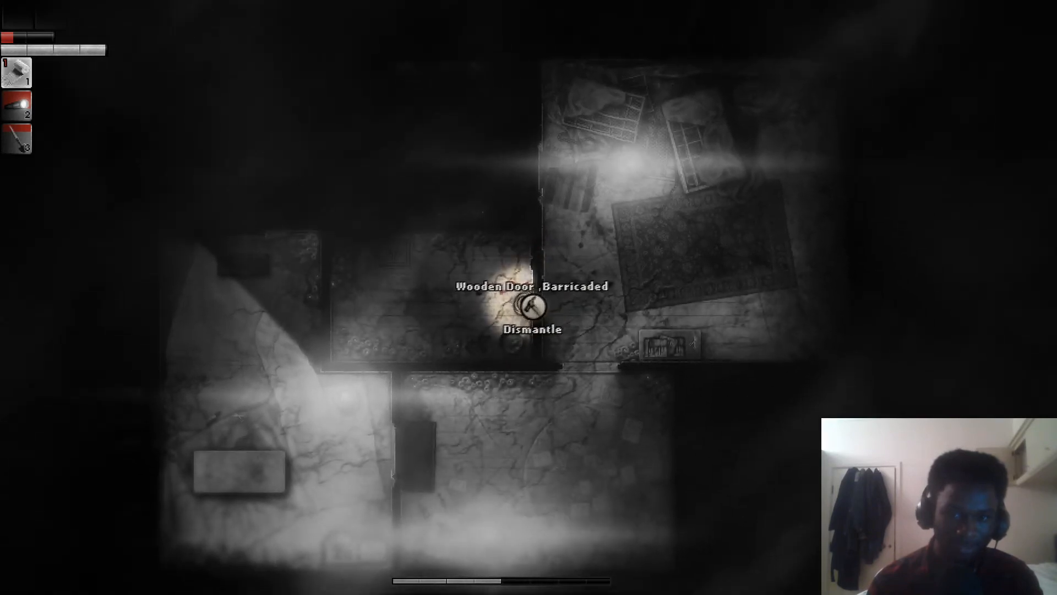
key("e")
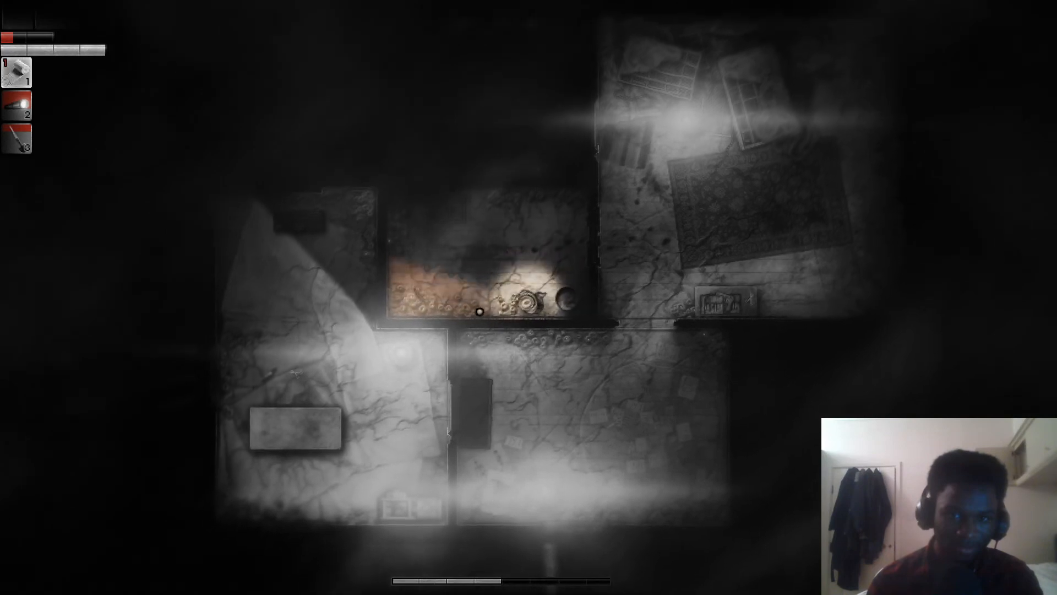
key("a")
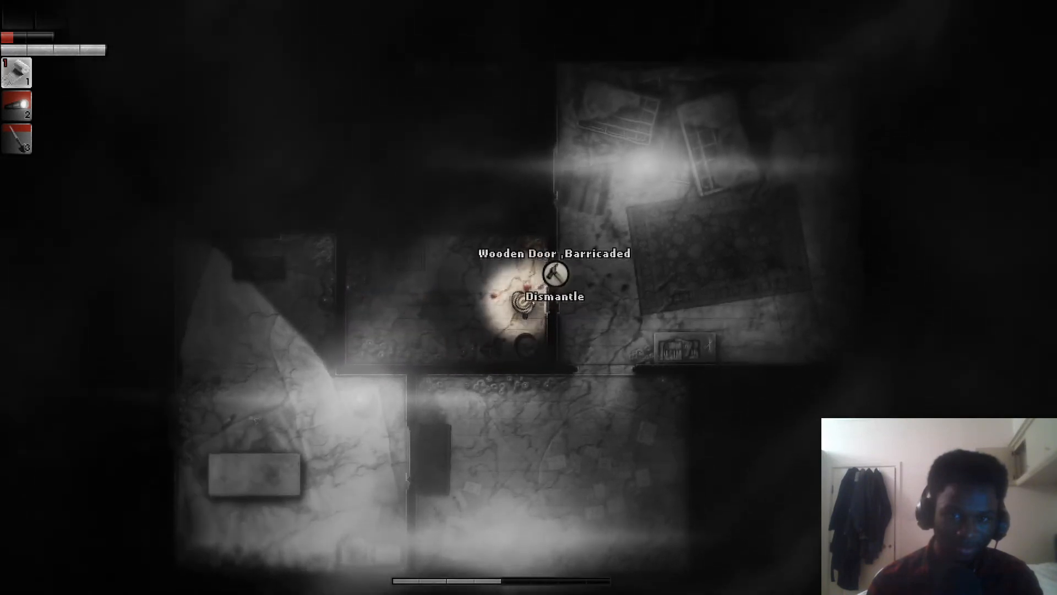
key("w")
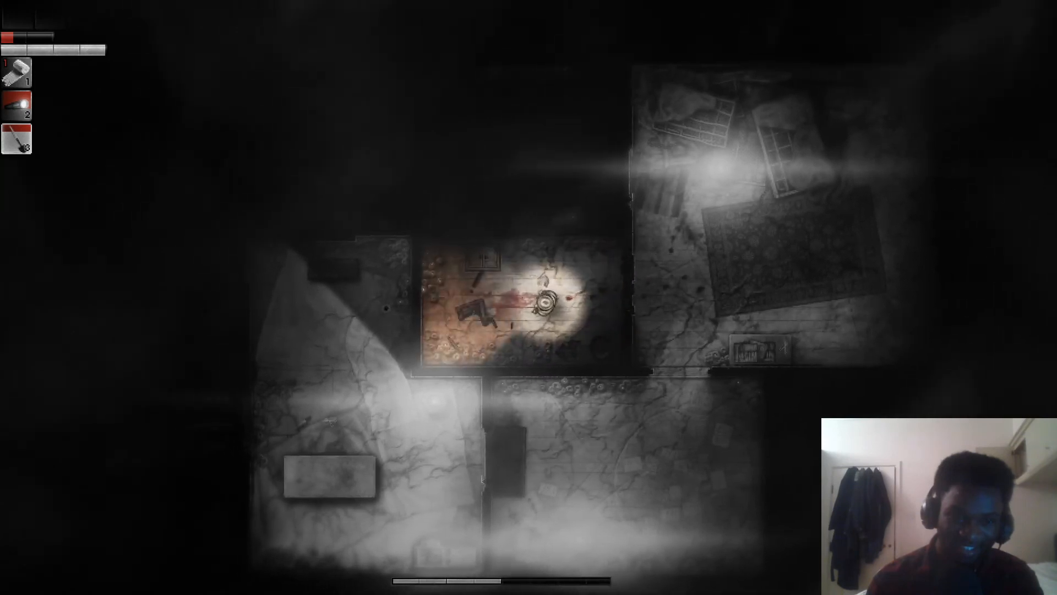
key("Tab")
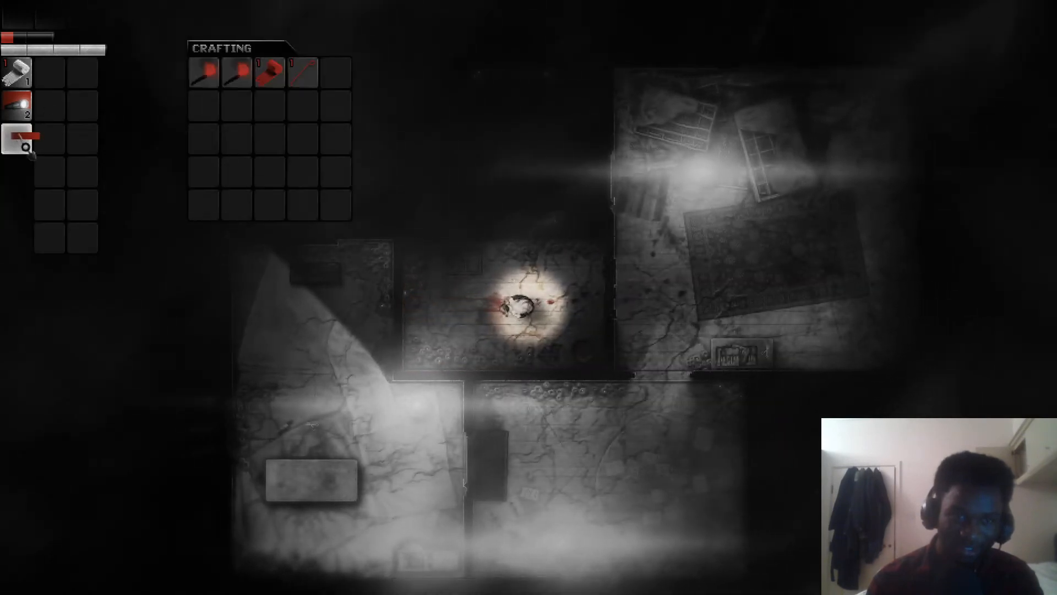
mouse_move(16, 139)
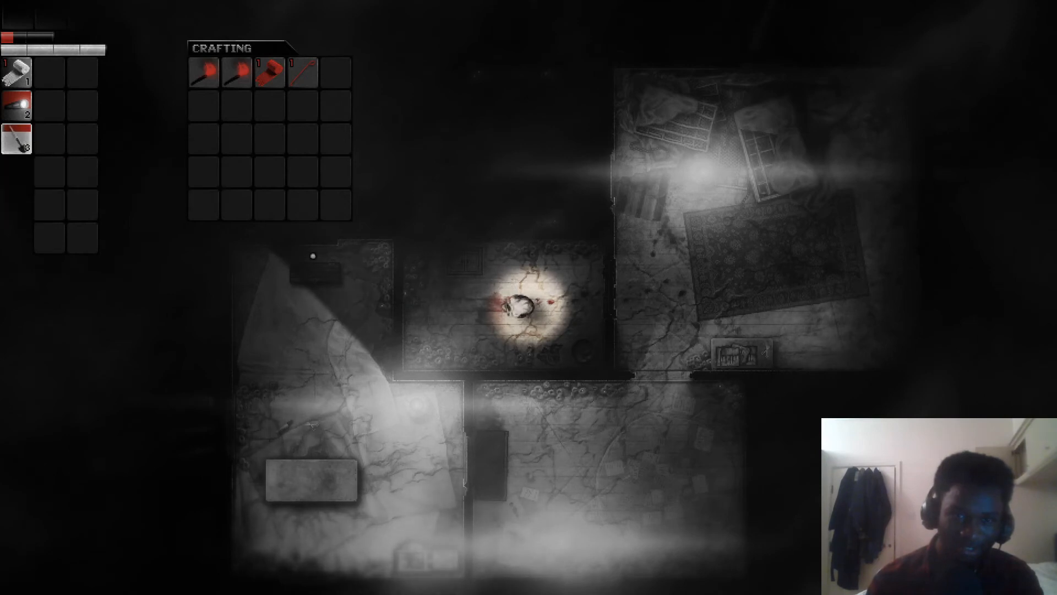
key("Escape")
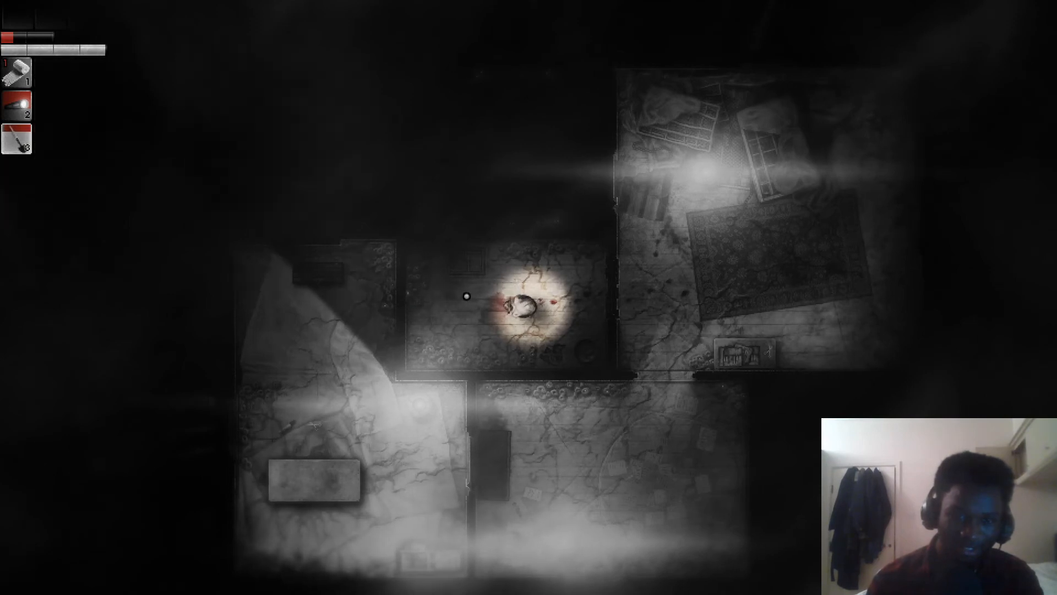
Break the barricade with the shovel, open the wooden door and face through the doorway.
key("d")
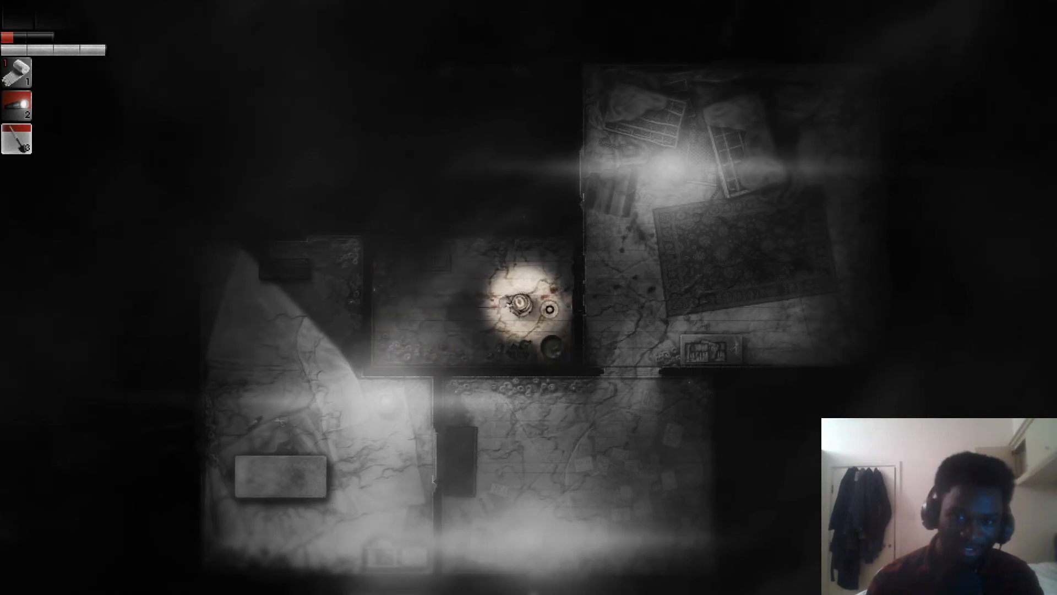
key("d")
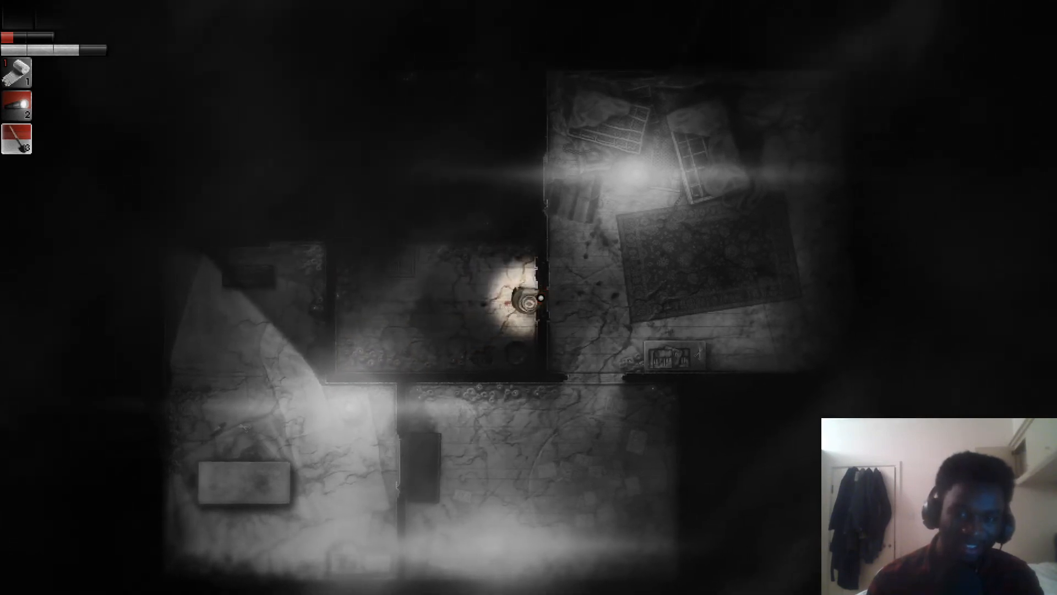
key("e")
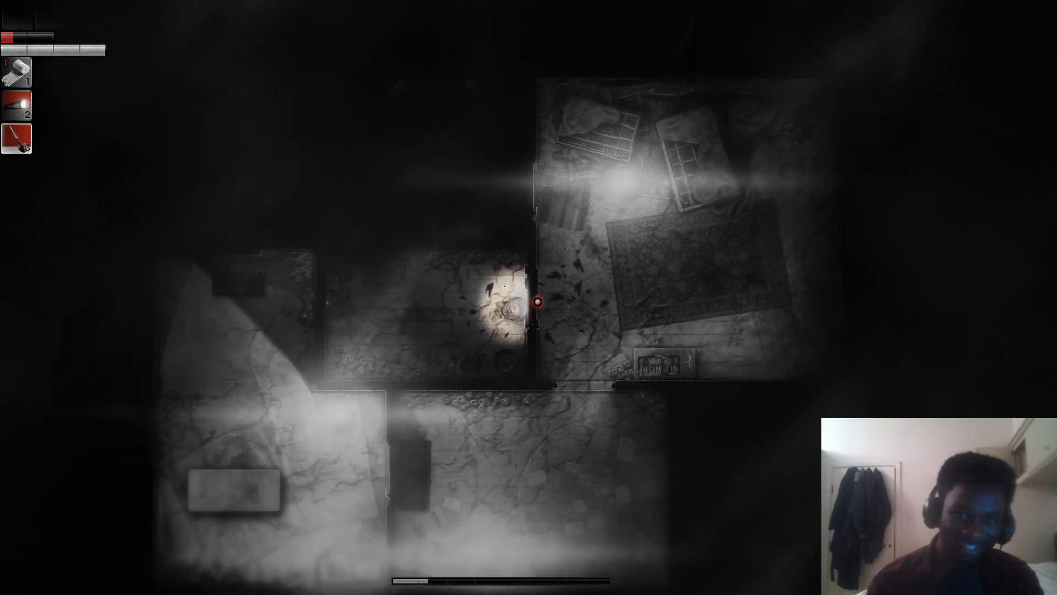
left_click(536, 303)
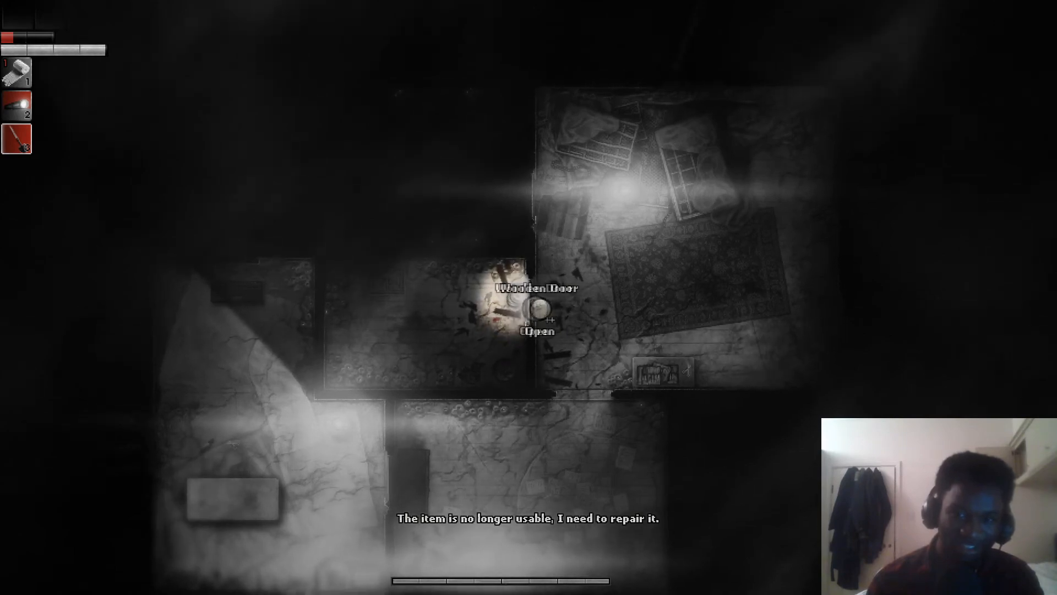
left_click(540, 303)
key("d")
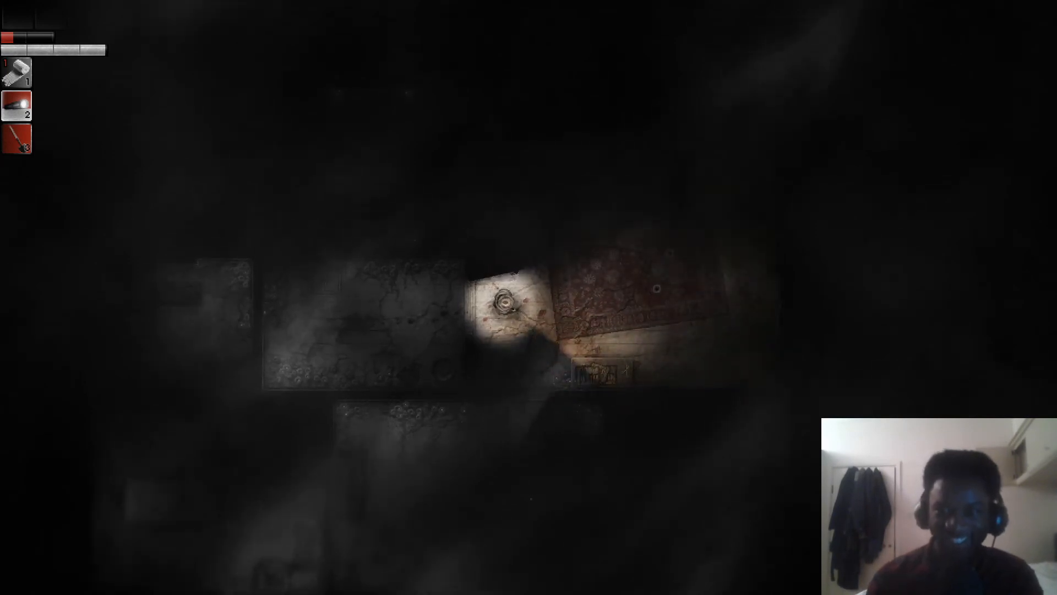
Sweep the flashlight over the rug room and switch off the lamp by the table.
left_click_drag(656, 287, 659, 251)
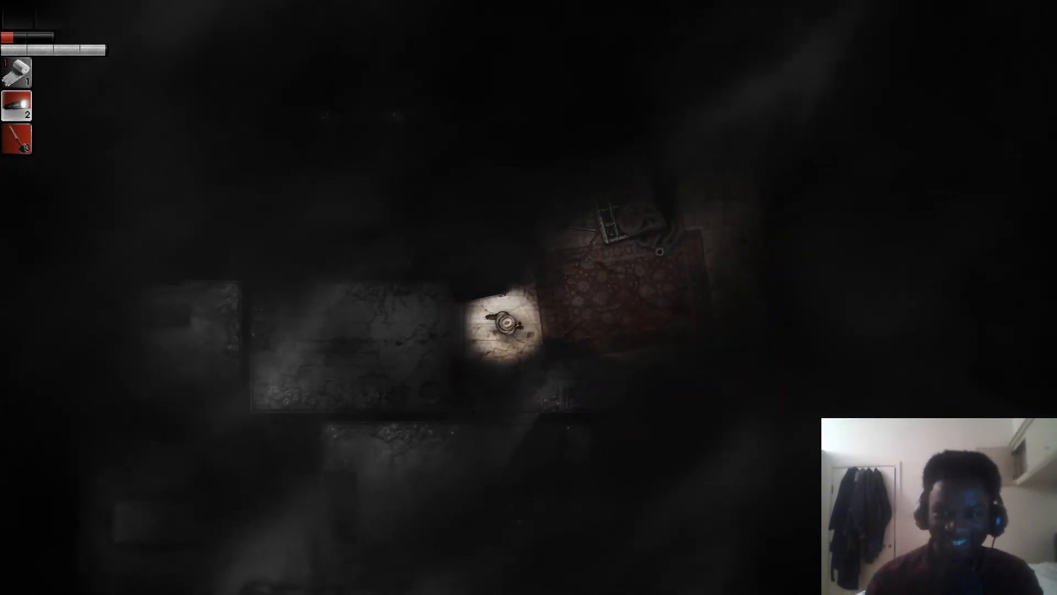
key("w")
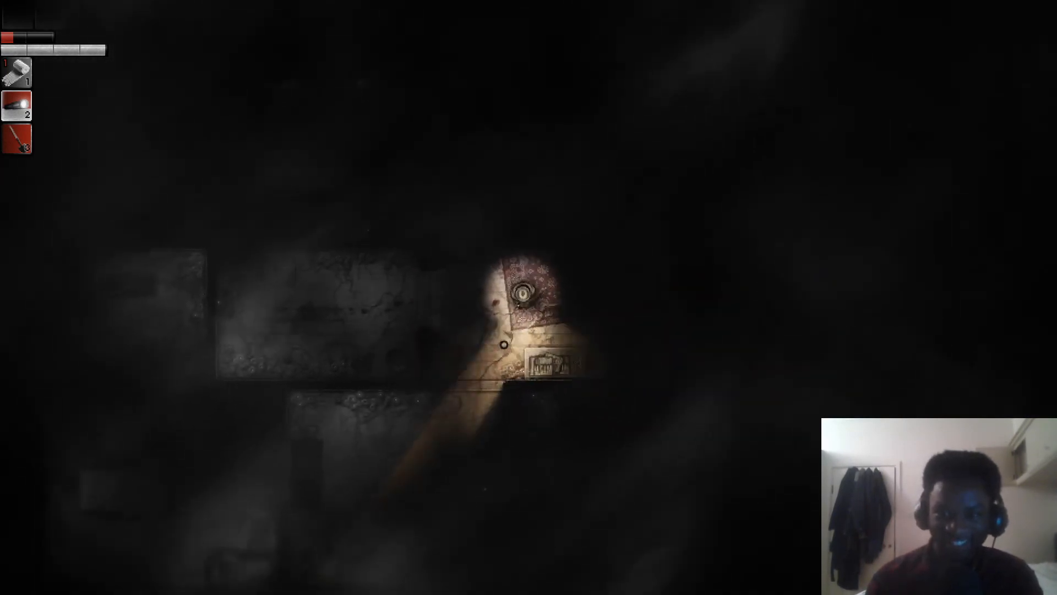
left_click_drag(503, 345, 727, 230)
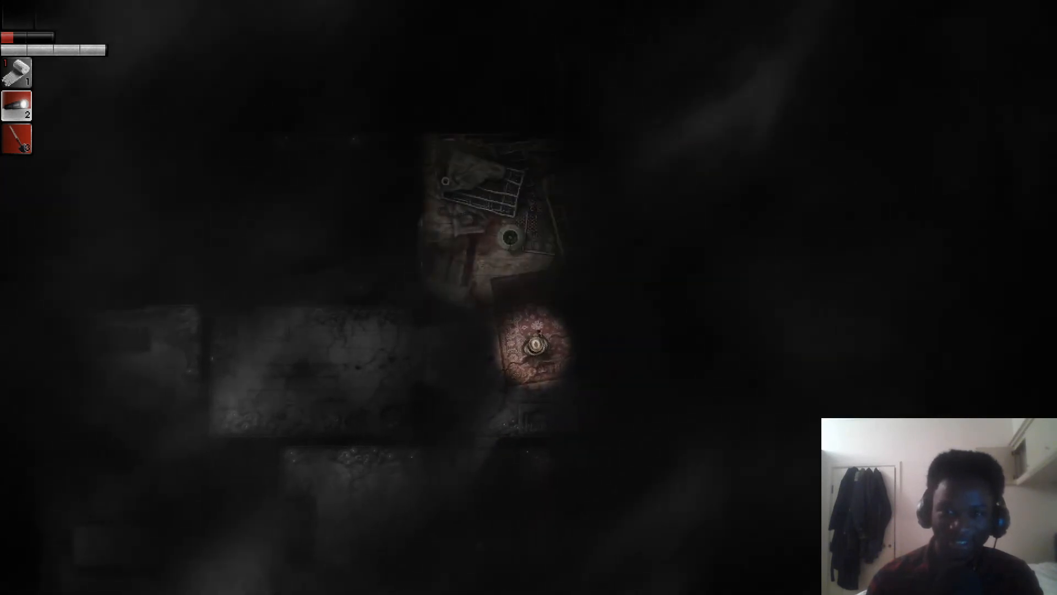
key("w")
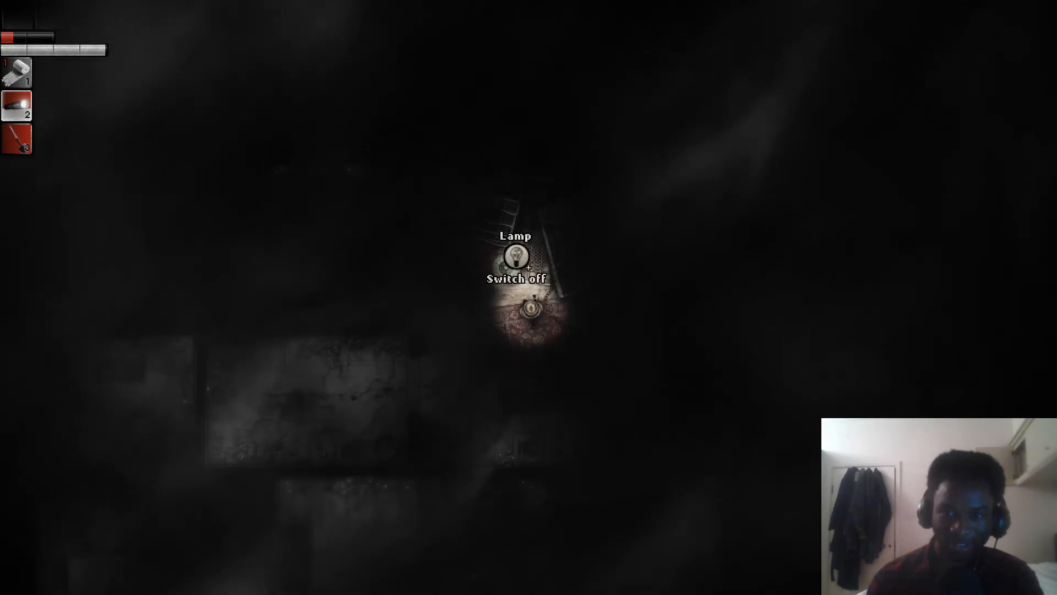
left_click(515, 257)
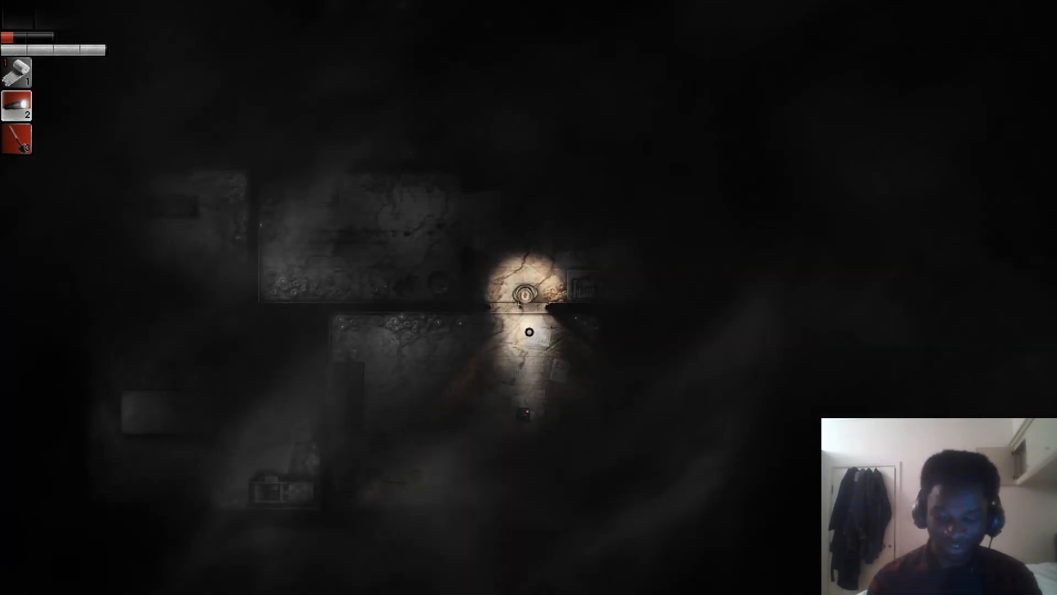
key("w")
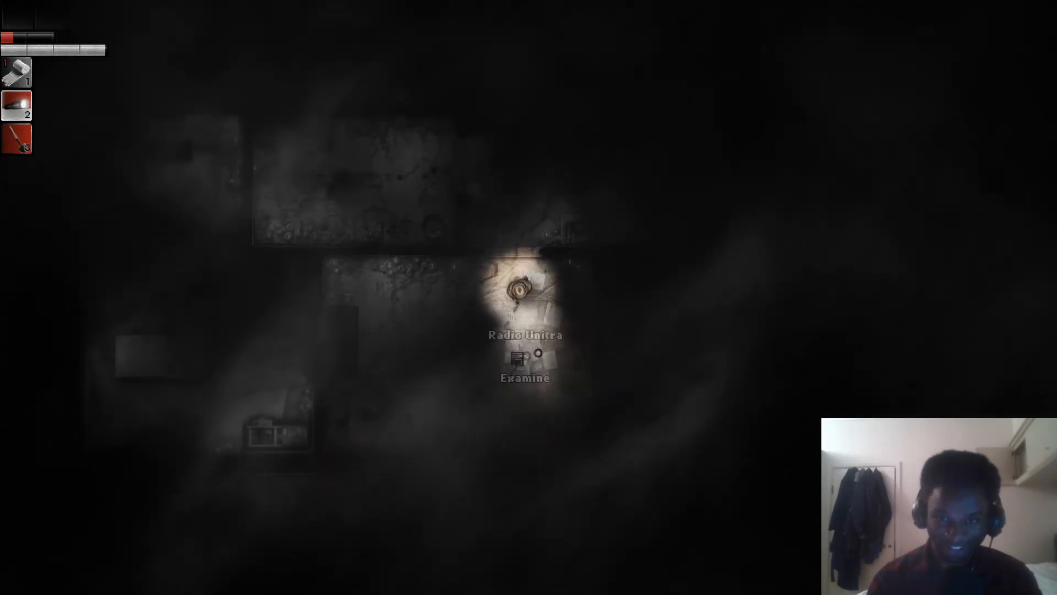
Walk back to the Radio Unitra, examine it and close the inspection view.
key("e")
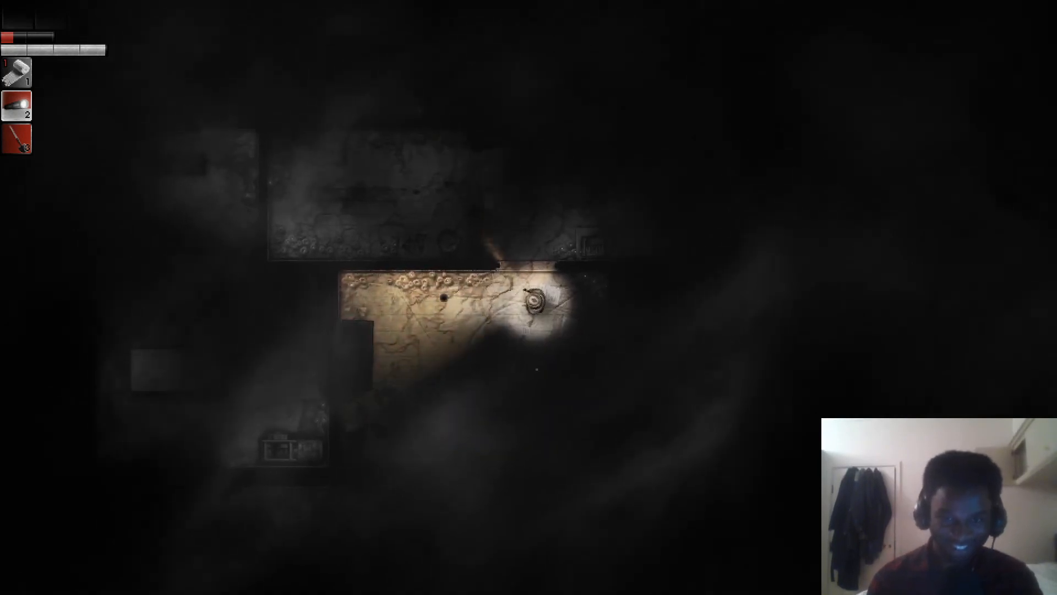
key("s")
key("w")
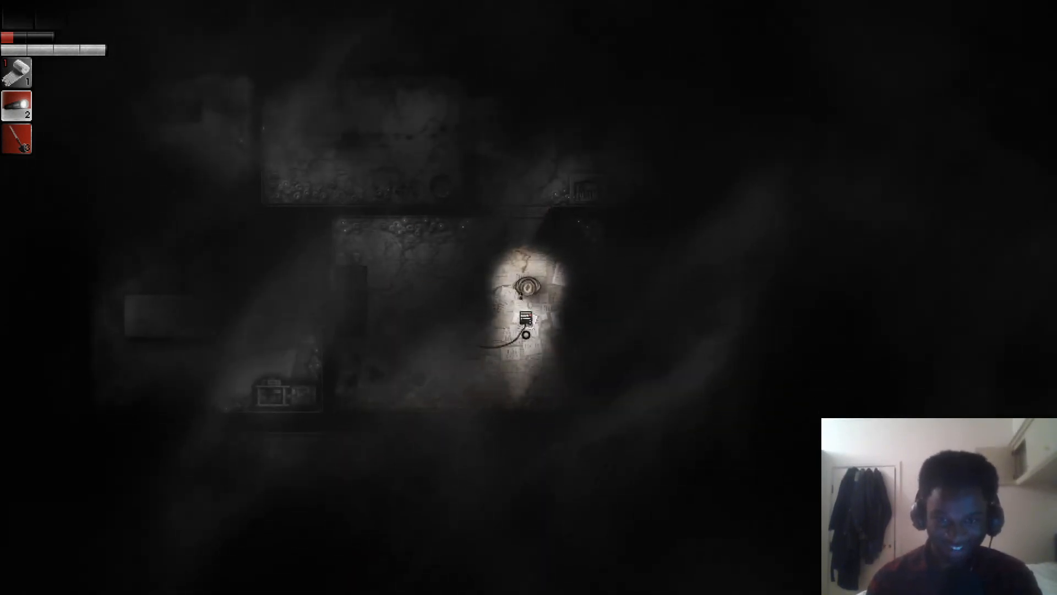
left_click(522, 324)
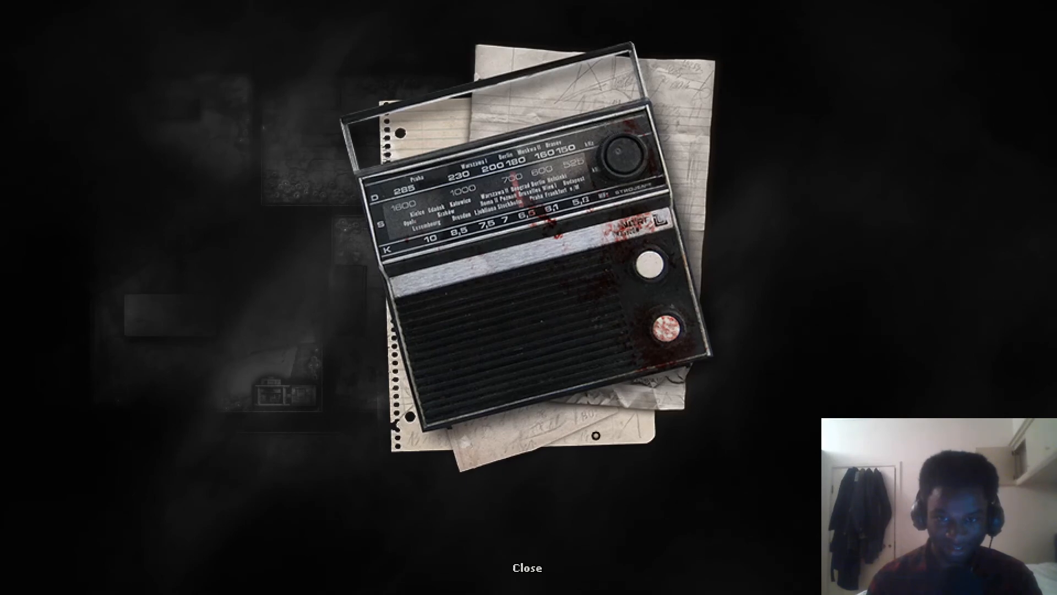
key("Escape")
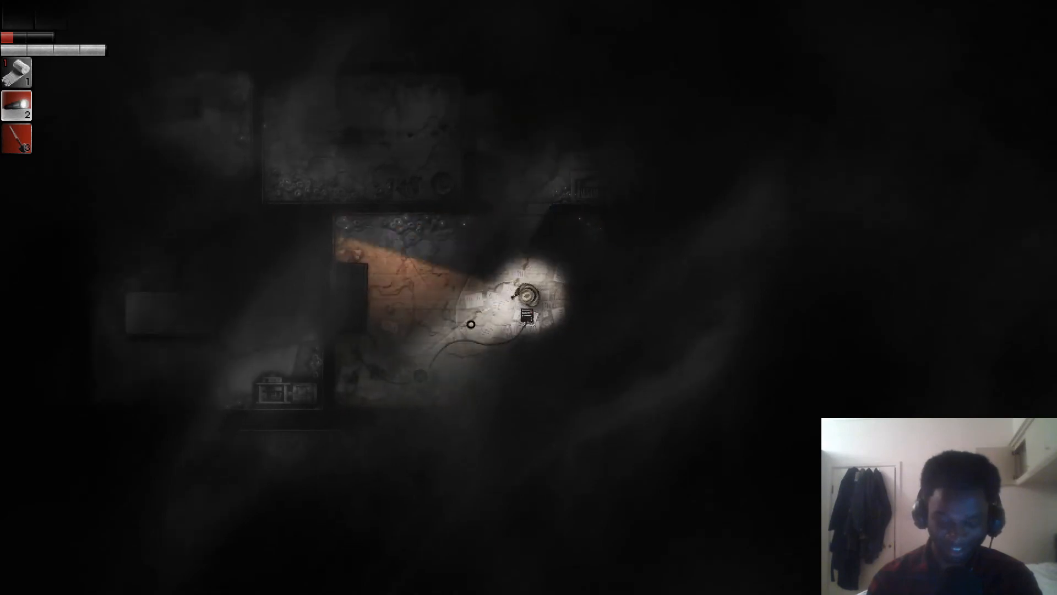
Search an empty nearby container and walk through the rooms up into the rug room.
key("e")
key("Escape")
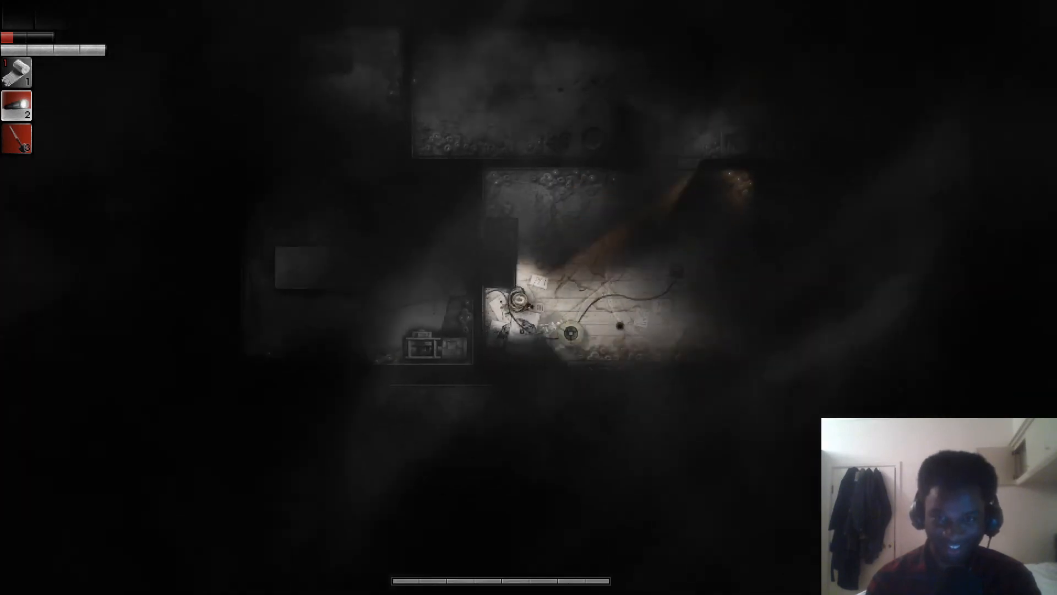
key("w")
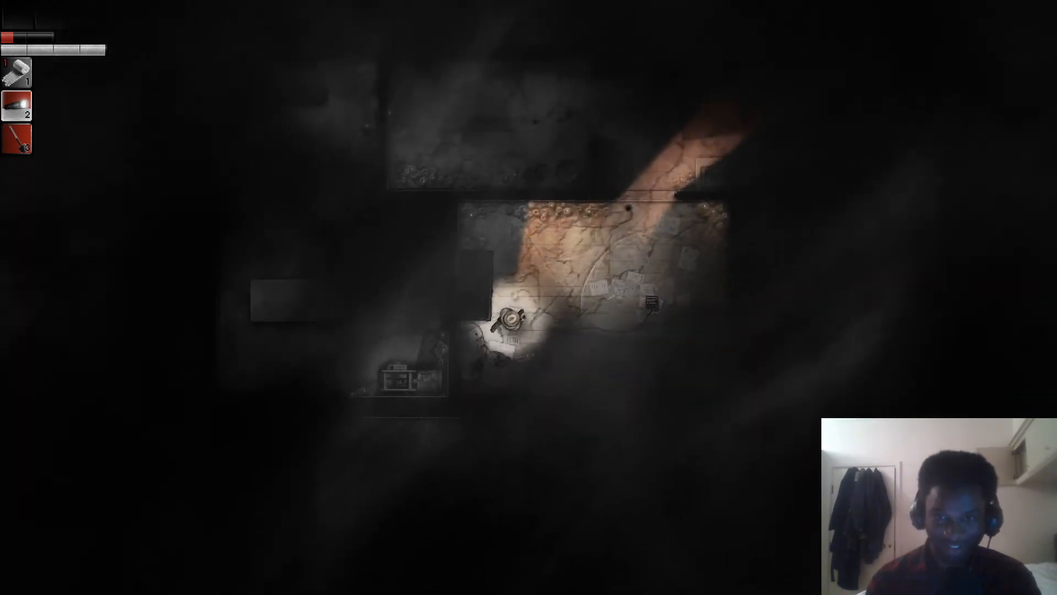
key("w")
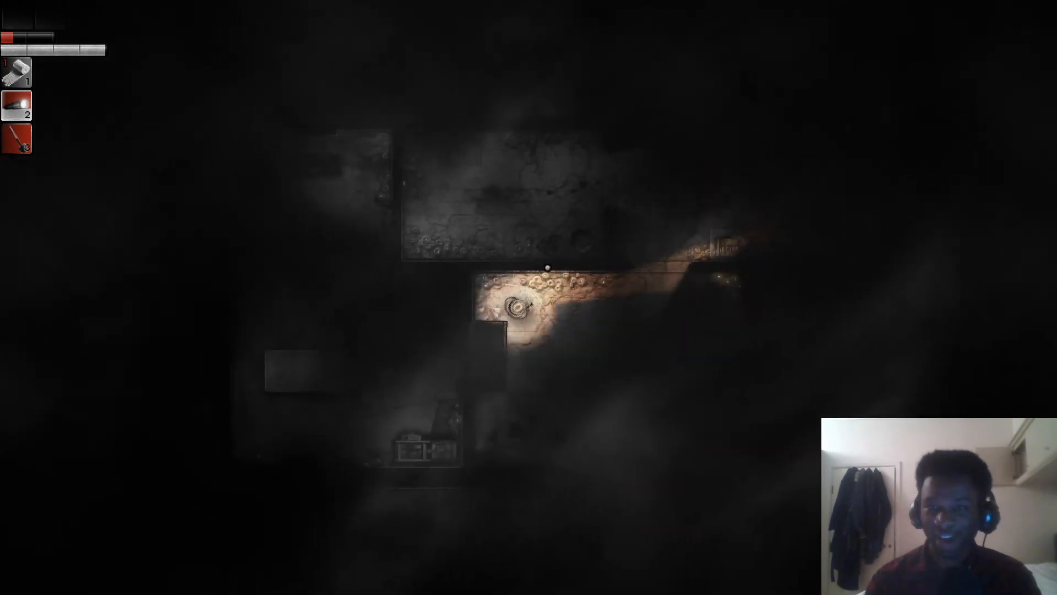
key("w")
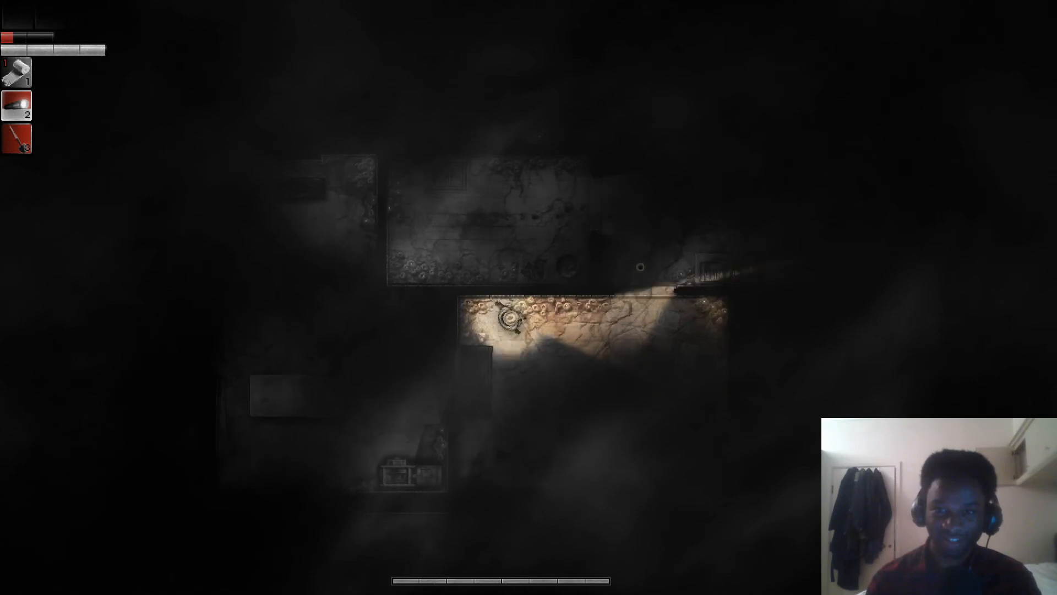
key("s")
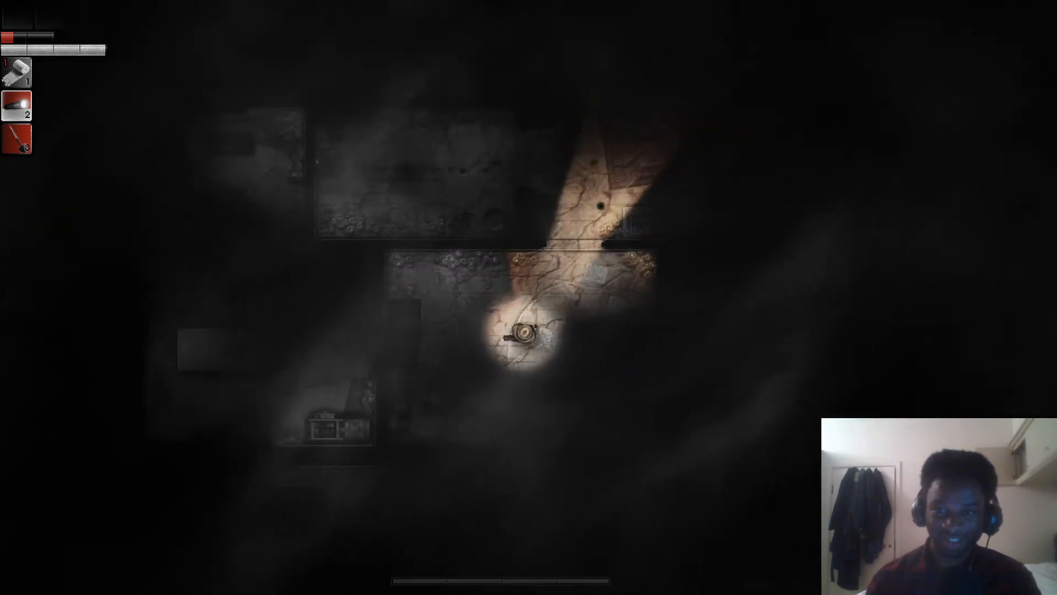
key("w")
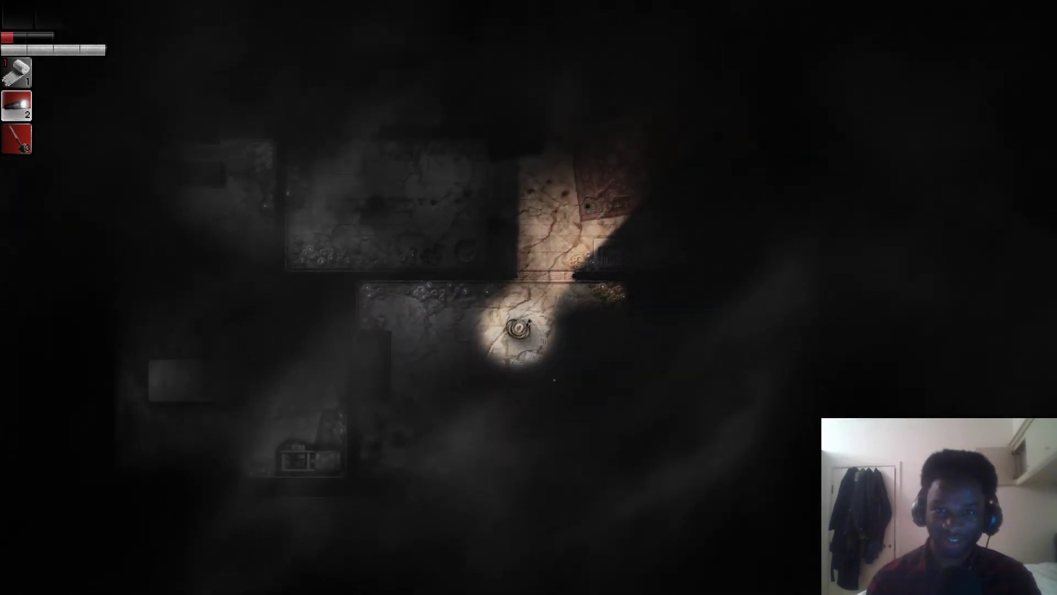
key("w")
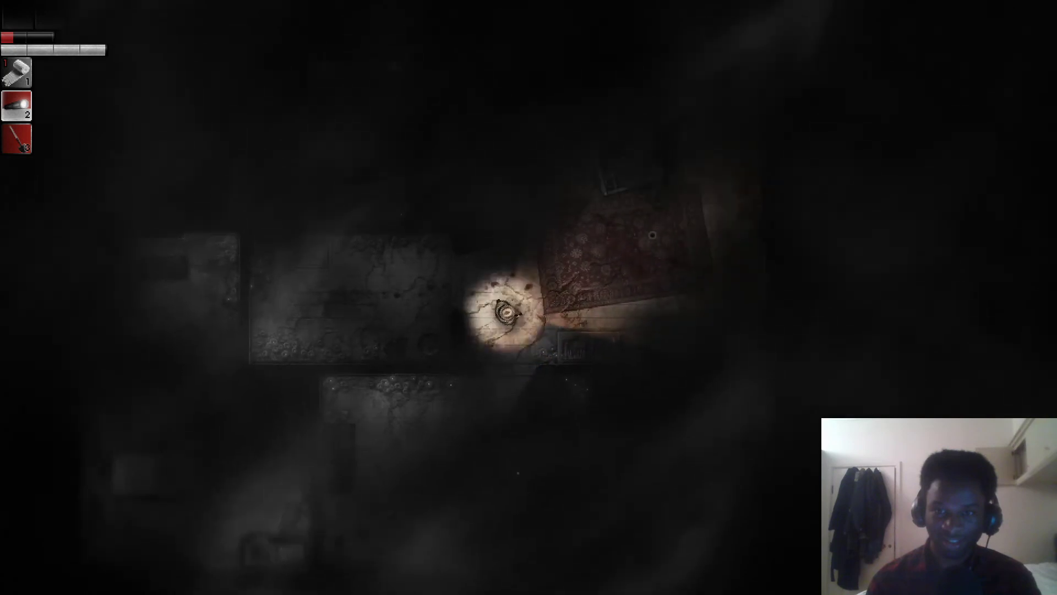
key("w")
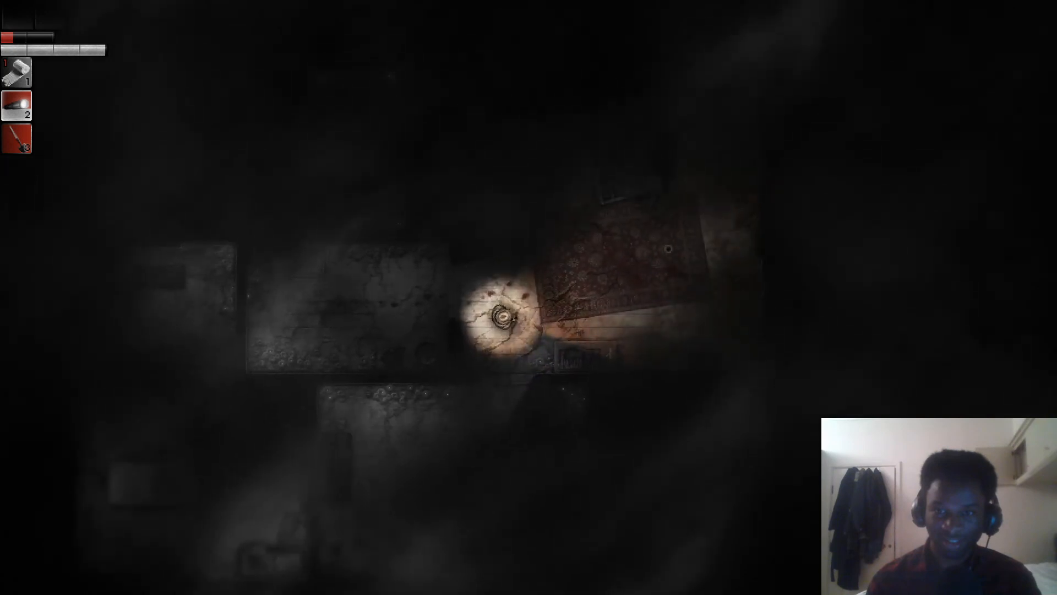
Try to dismantle the barricaded wooden door, find it too strong, and walk back down.
key("d")
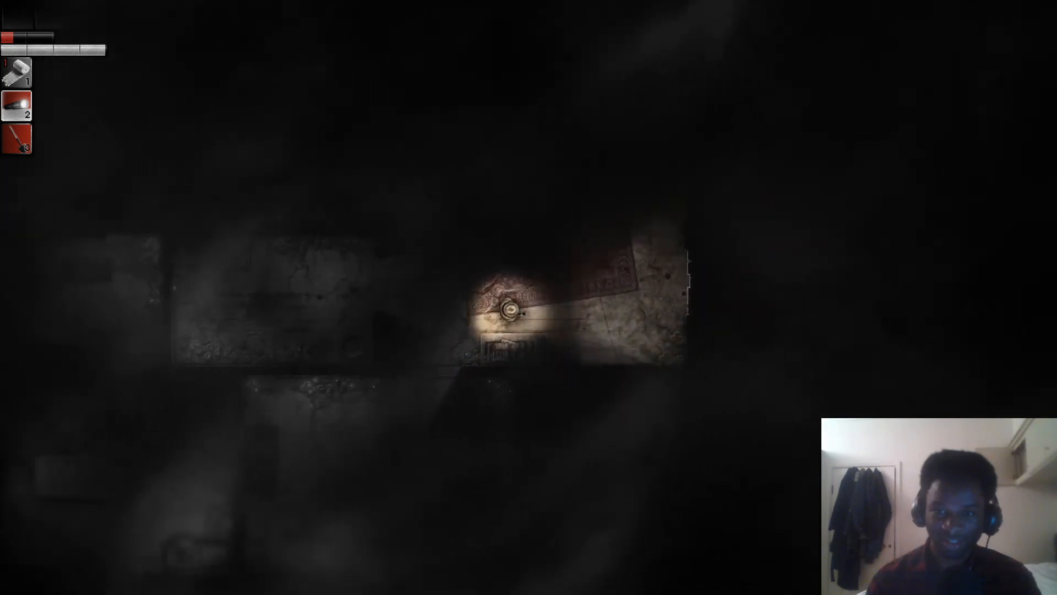
key("d")
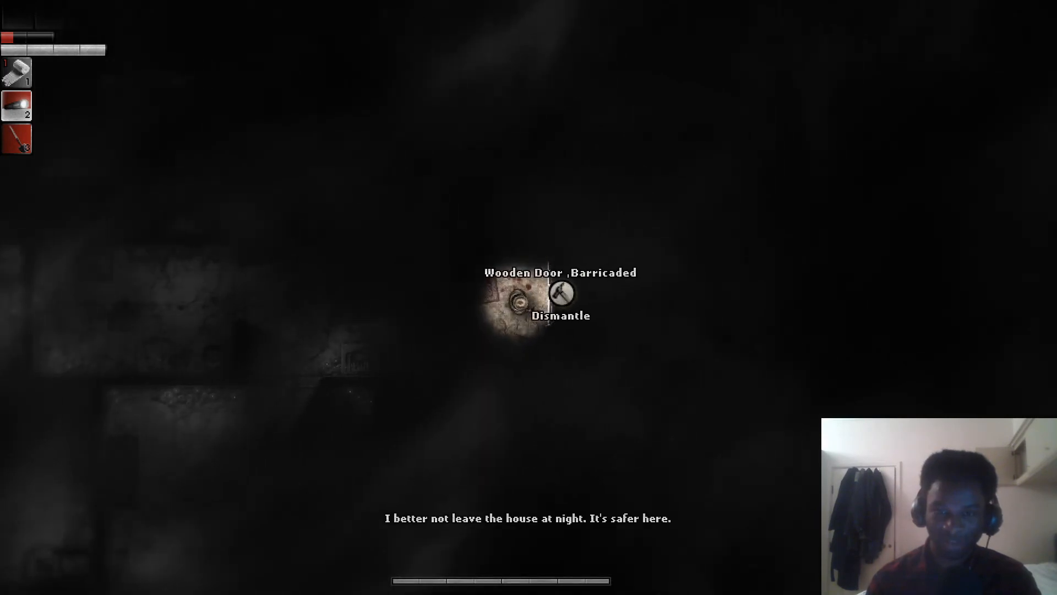
key("w")
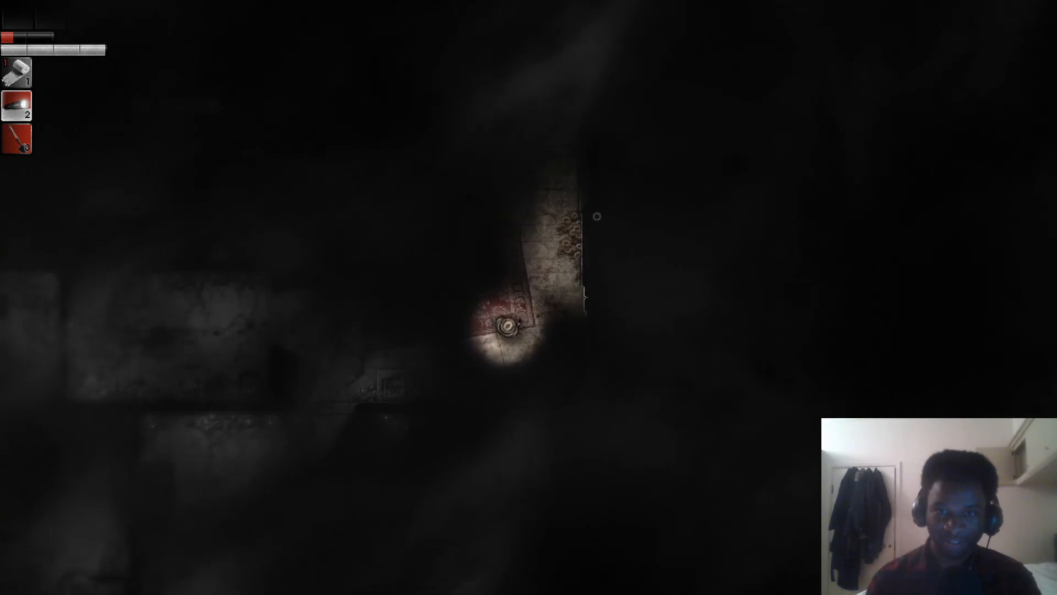
key("d")
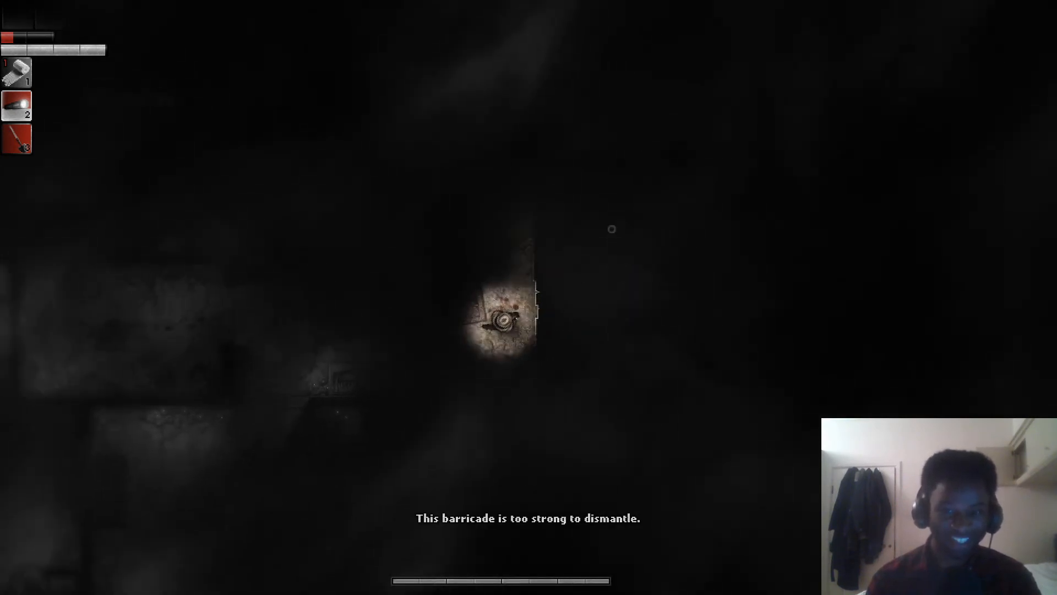
key("s")
key("s")
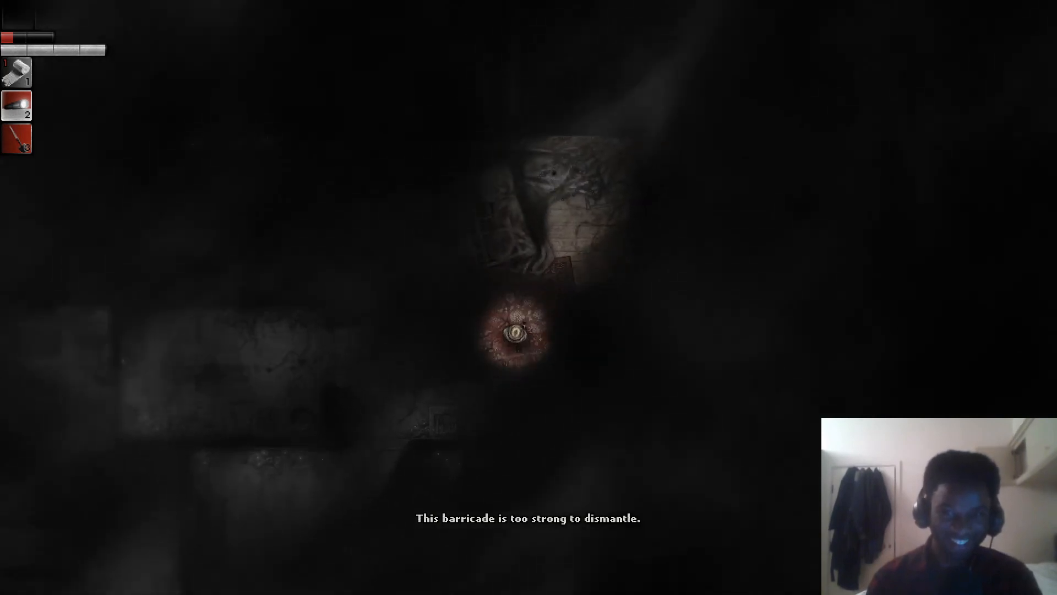
key("s")
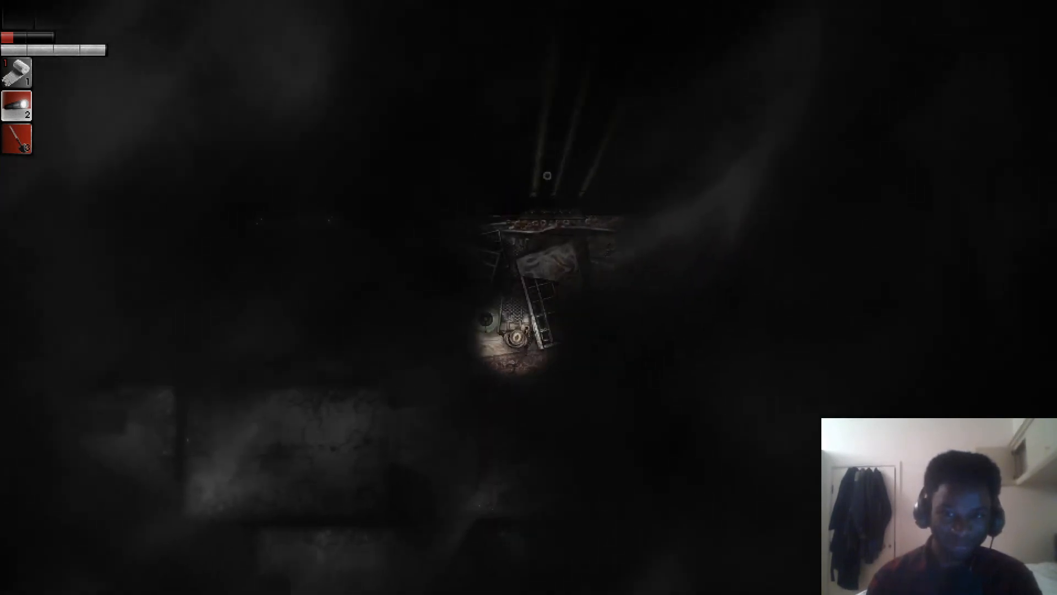
Search the empty cage, then walk up to the wooden door and open it.
key("a")
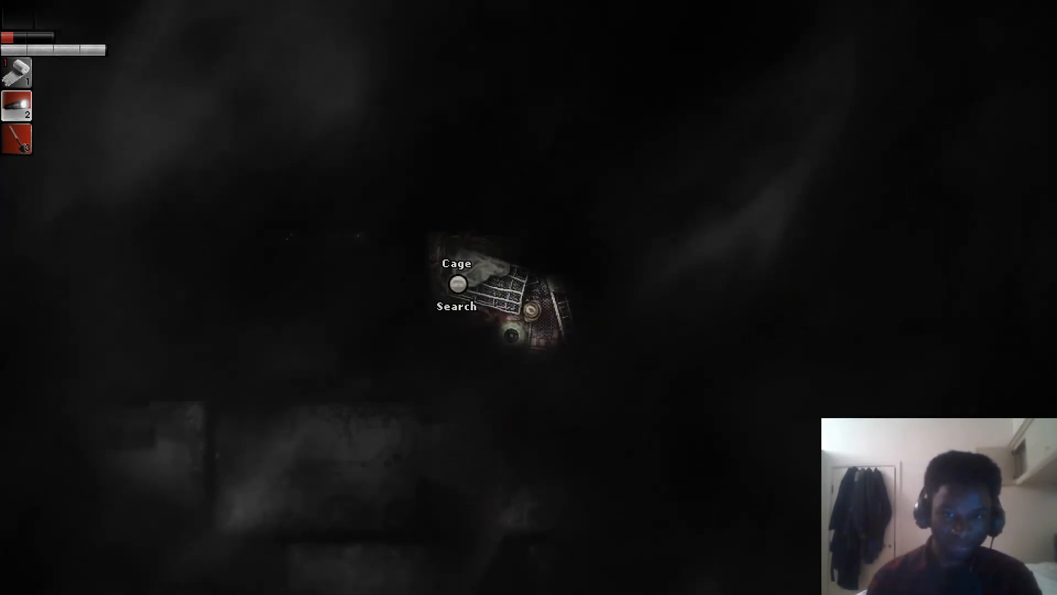
key("e")
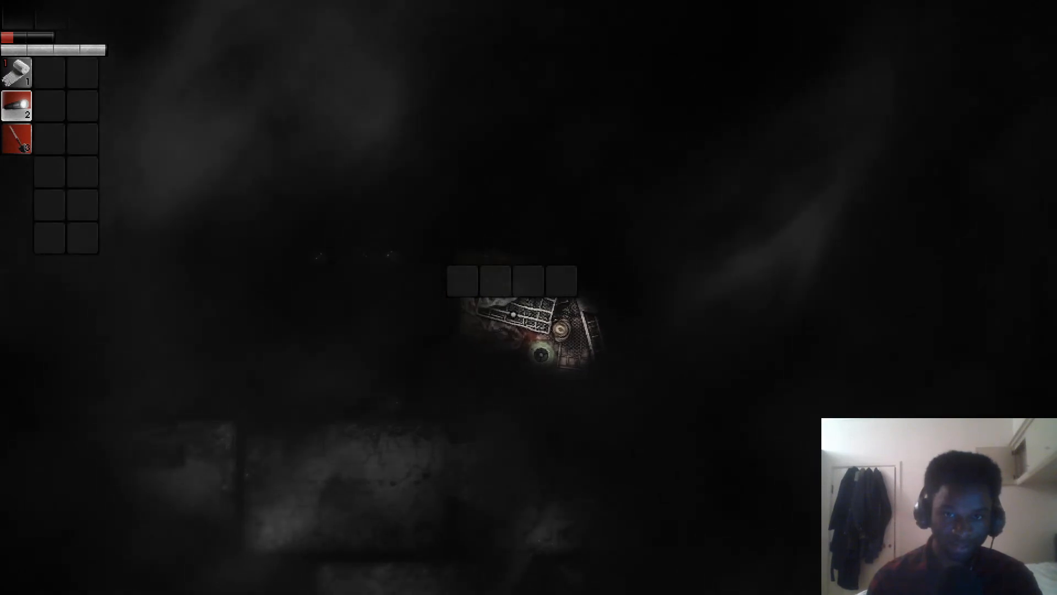
key("e")
key("s")
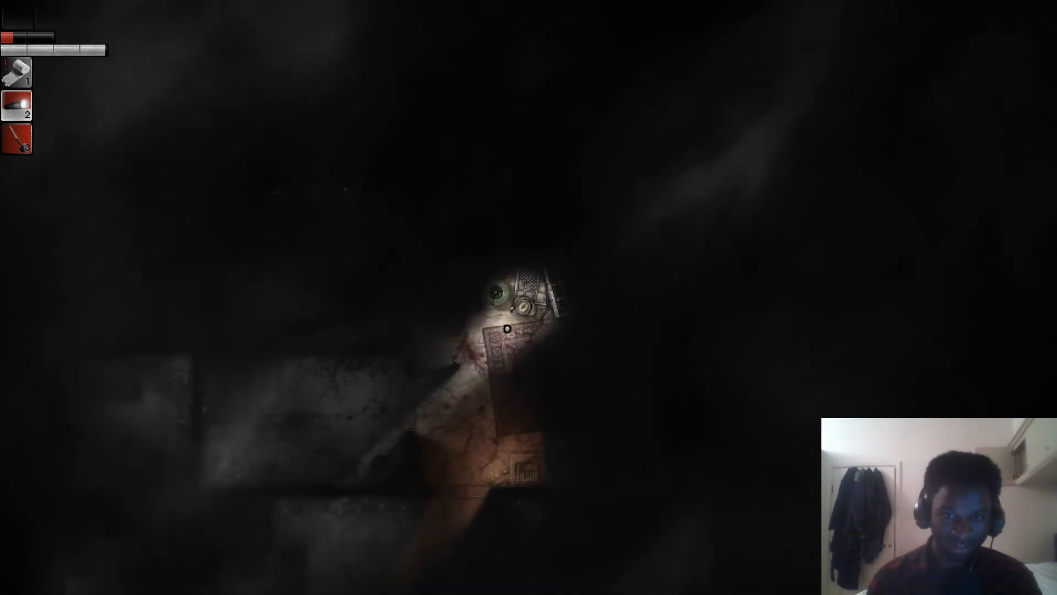
key("w")
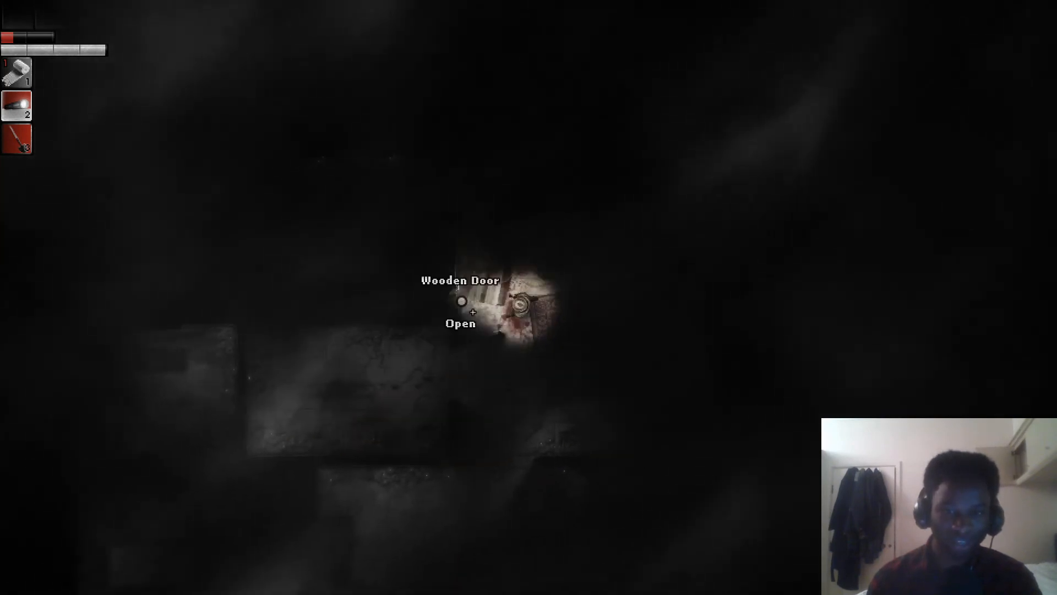
key("e")
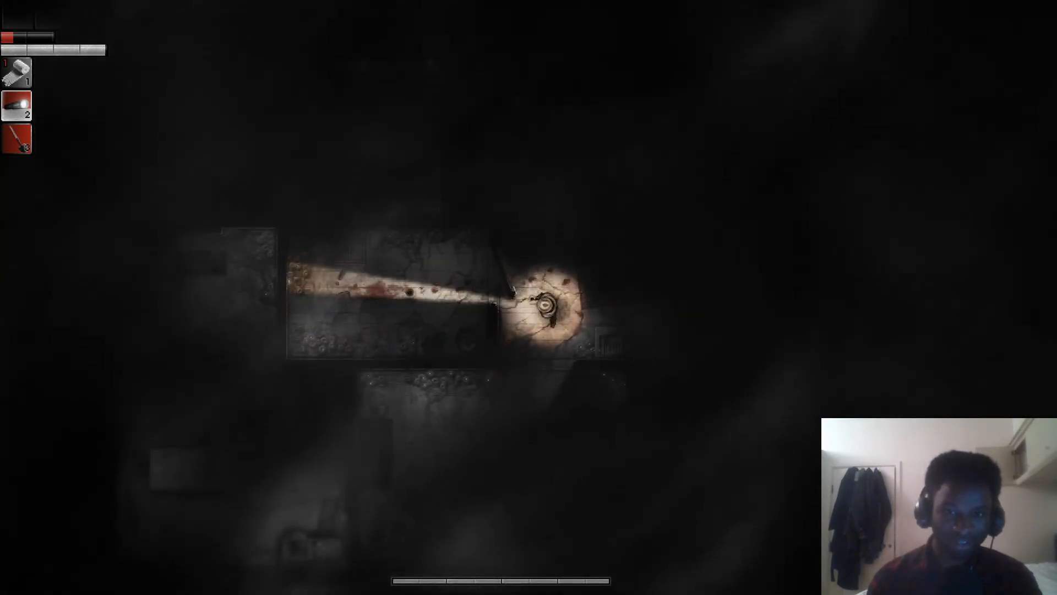
Look through the paper-strewn room past the barricaded window, then switch off the lit room's lamp.
key("s")
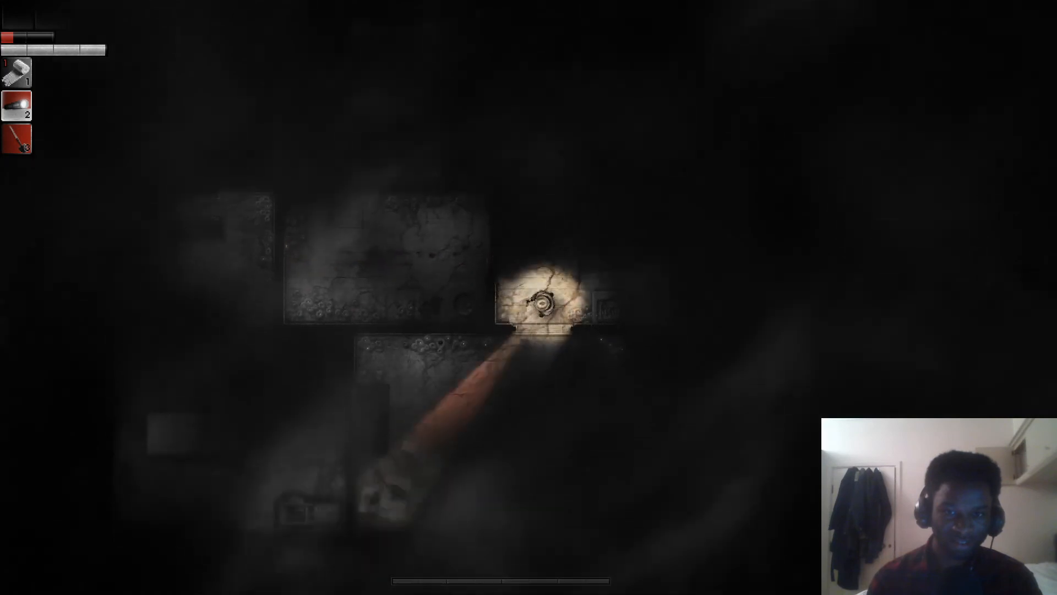
key("s")
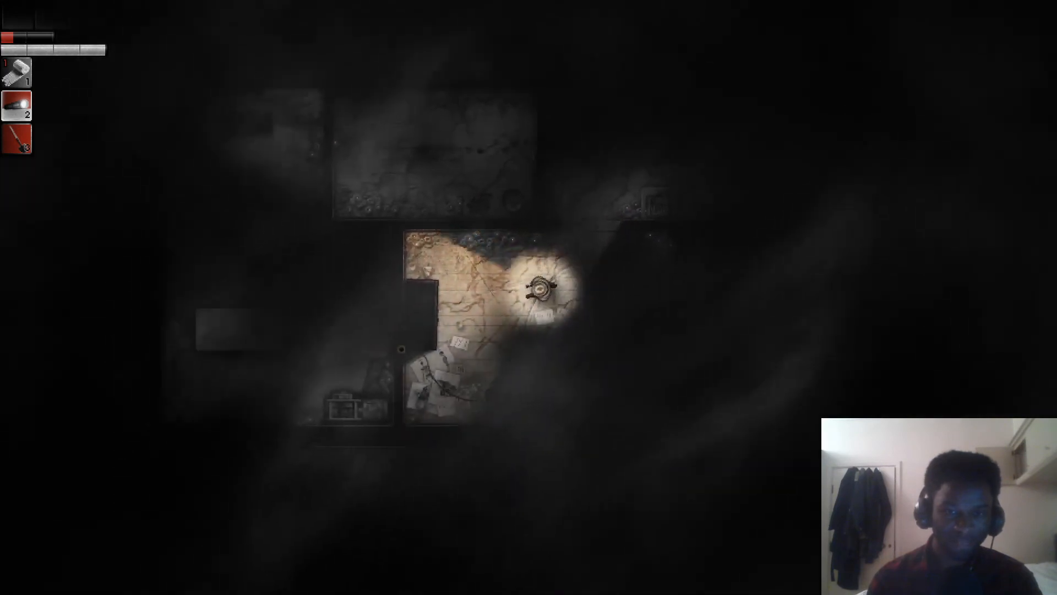
key("s")
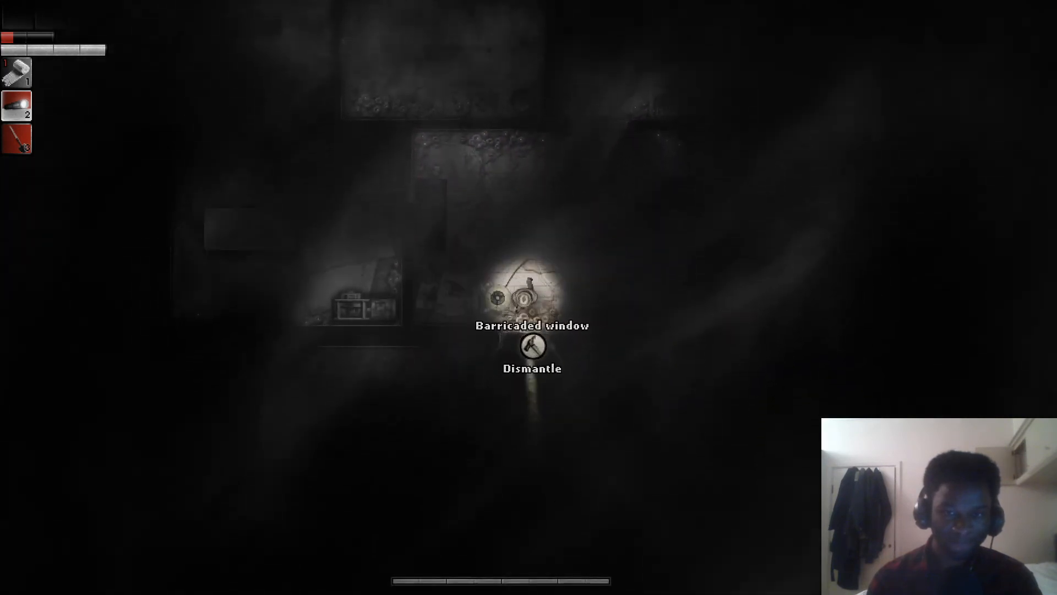
key("w")
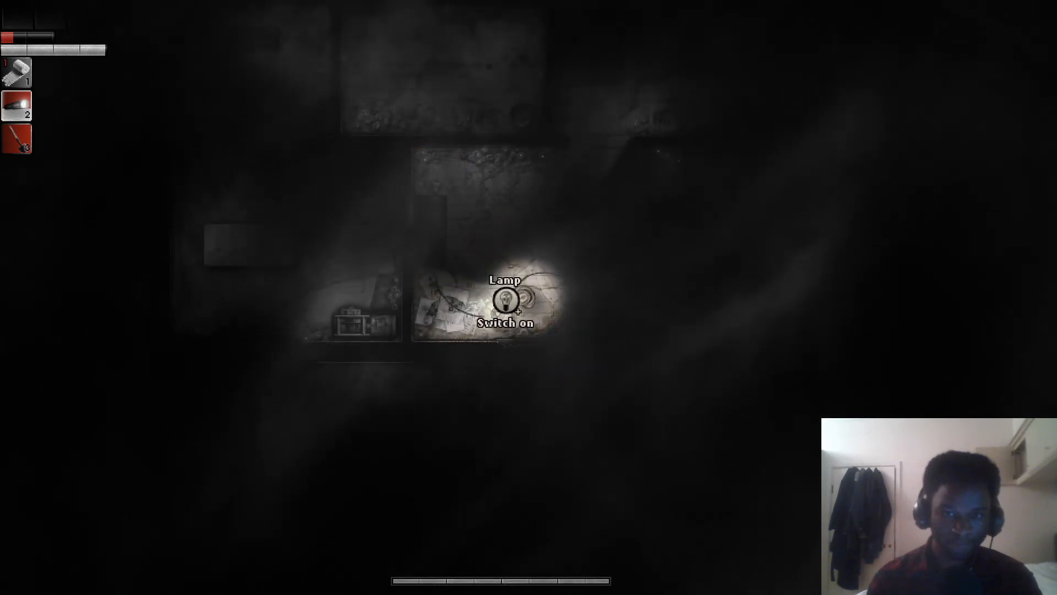
key("e")
Walk through the doorway up to the wooden door and open it.
key("w")
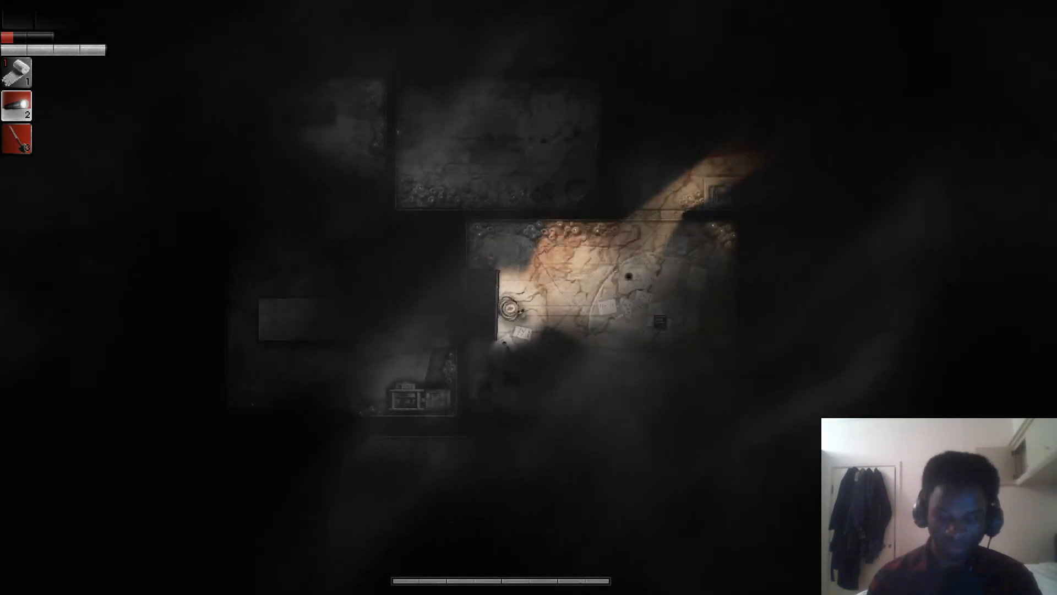
key("w")
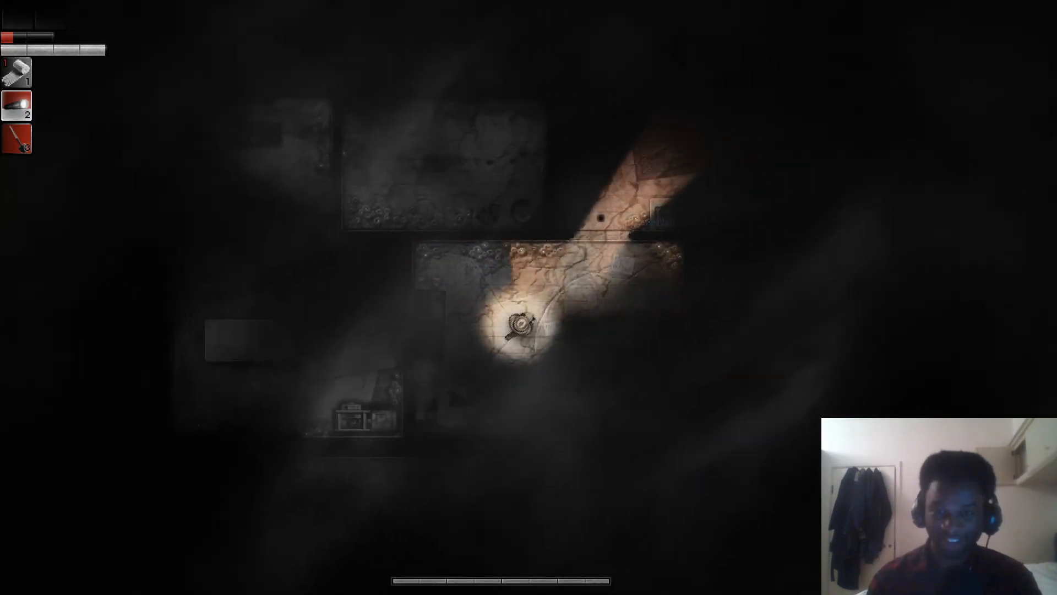
key("w")
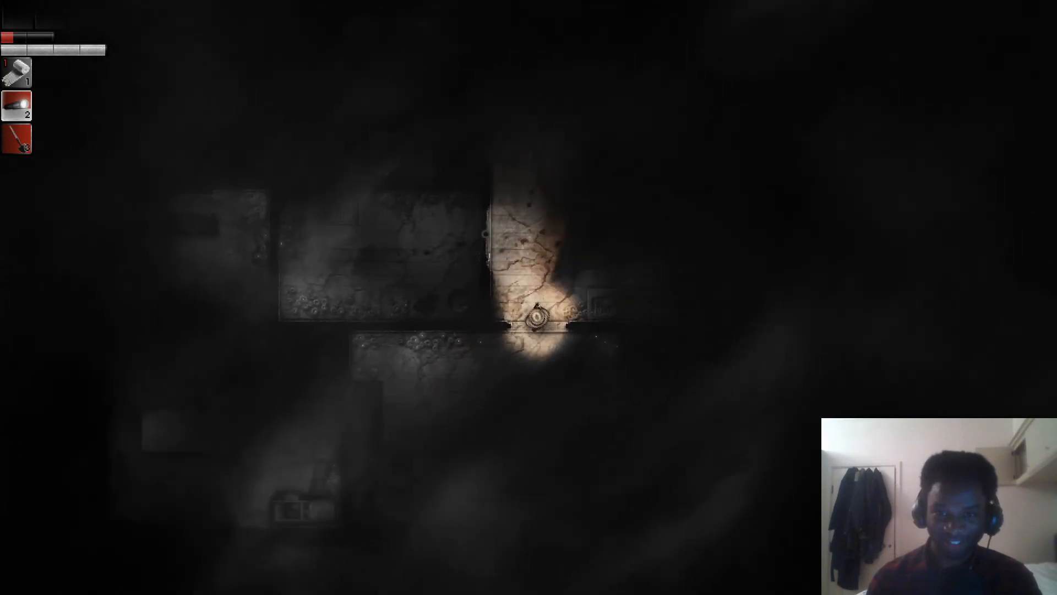
key("a")
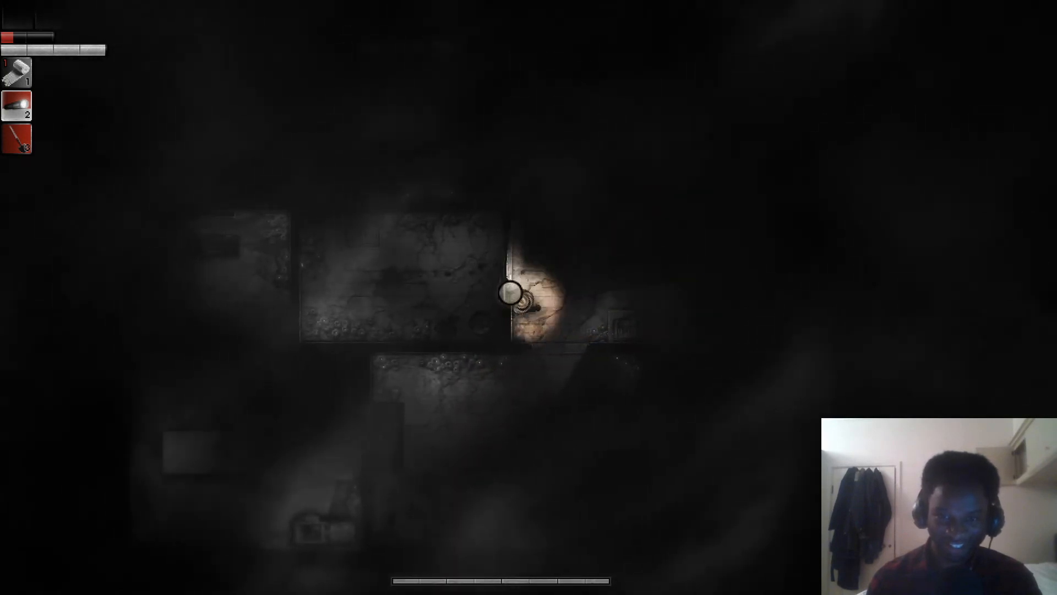
key("w")
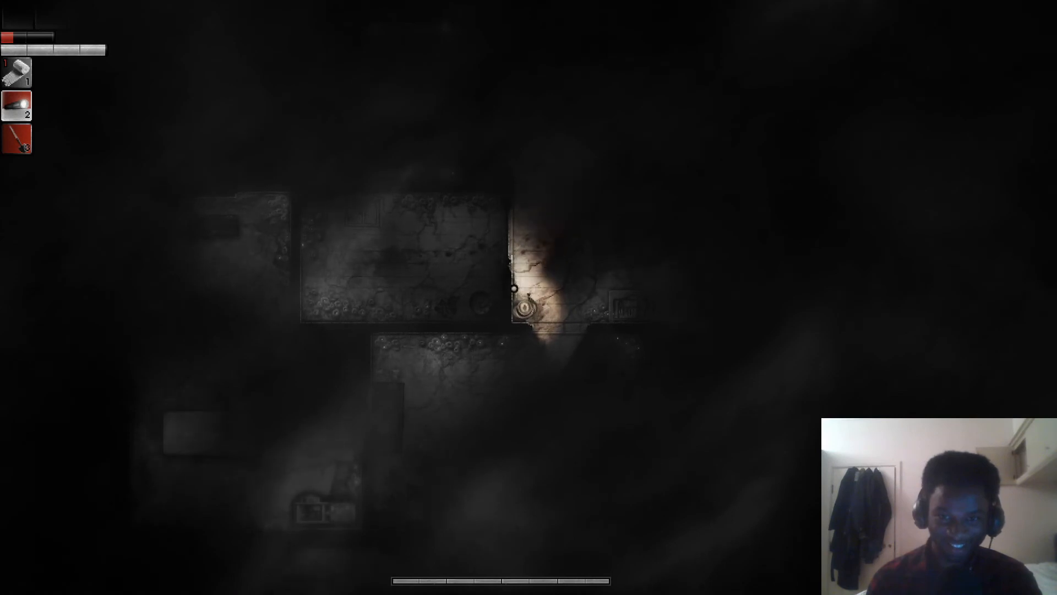
key("w")
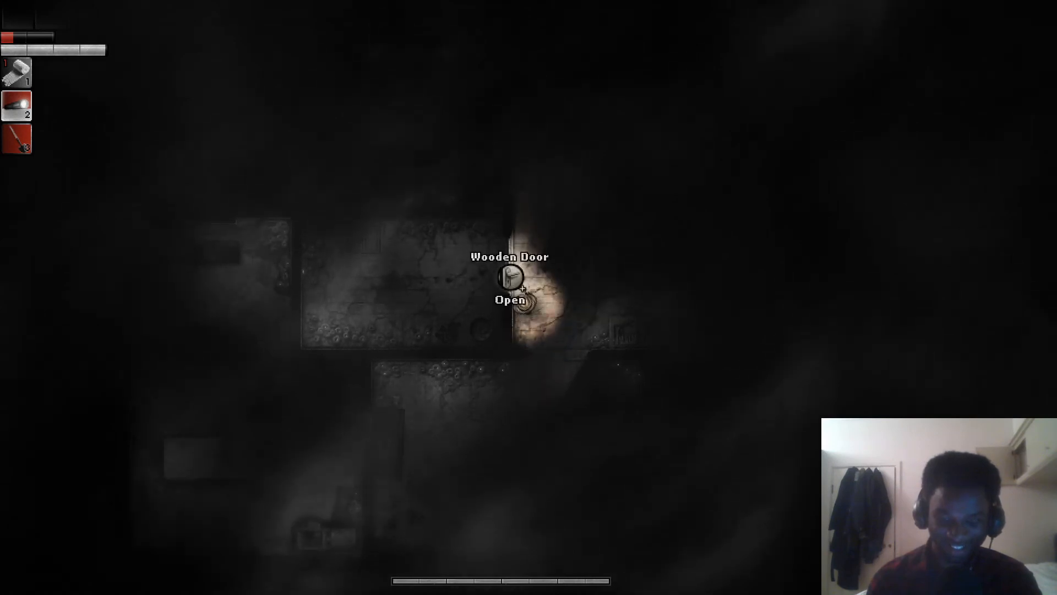
key("e")
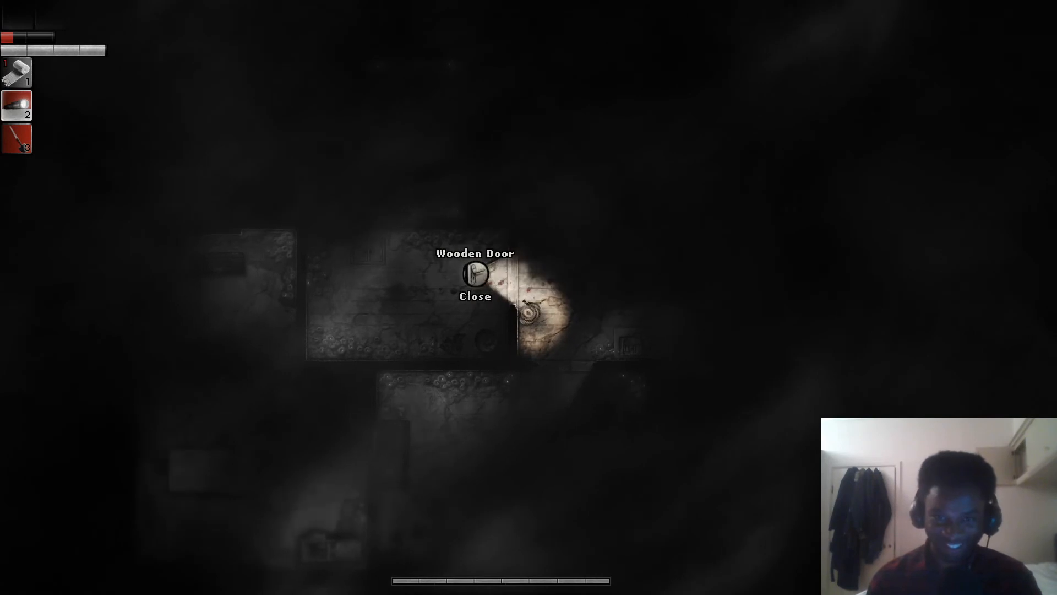
Cross the bloodstained room beyond and approach the next wooden door.
key("w")
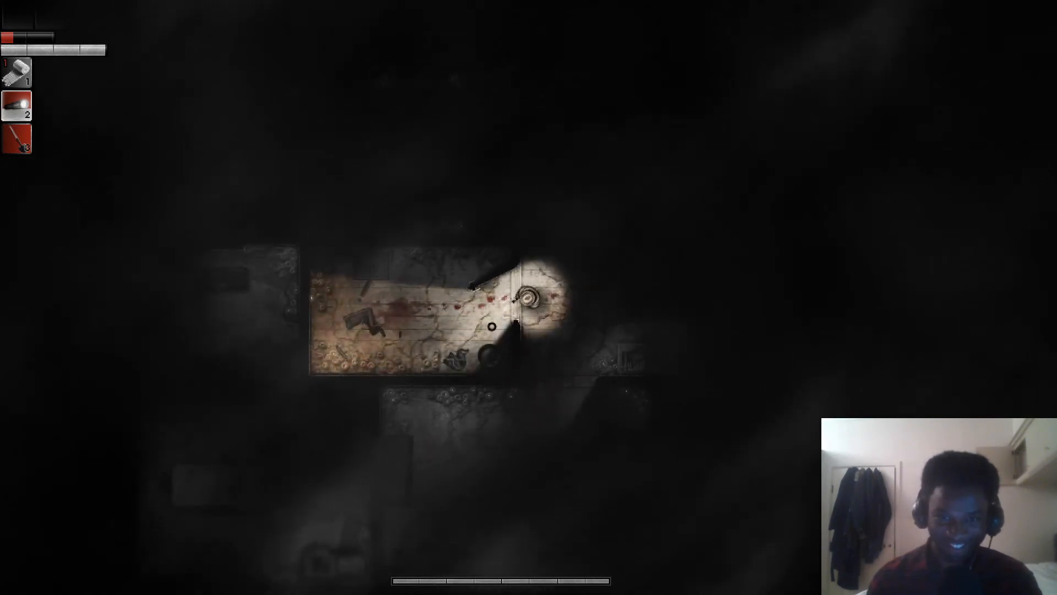
key("w")
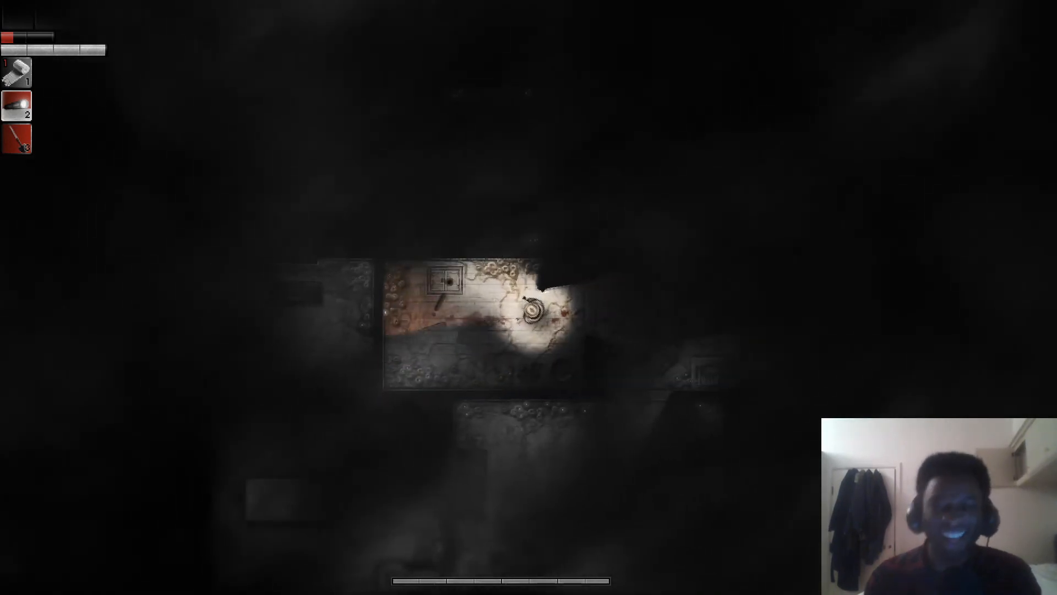
key("w")
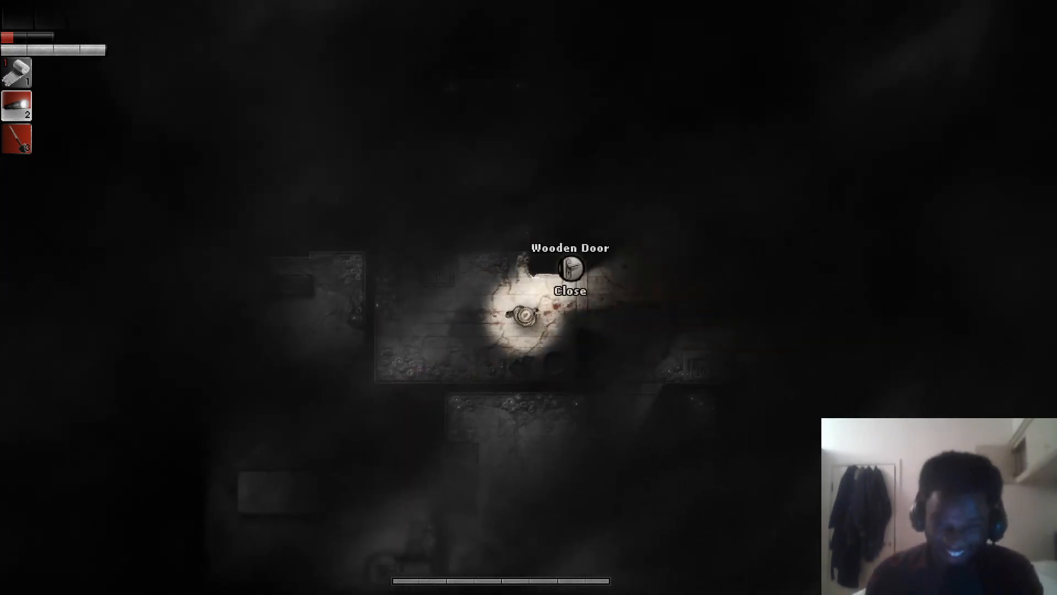
key("w")
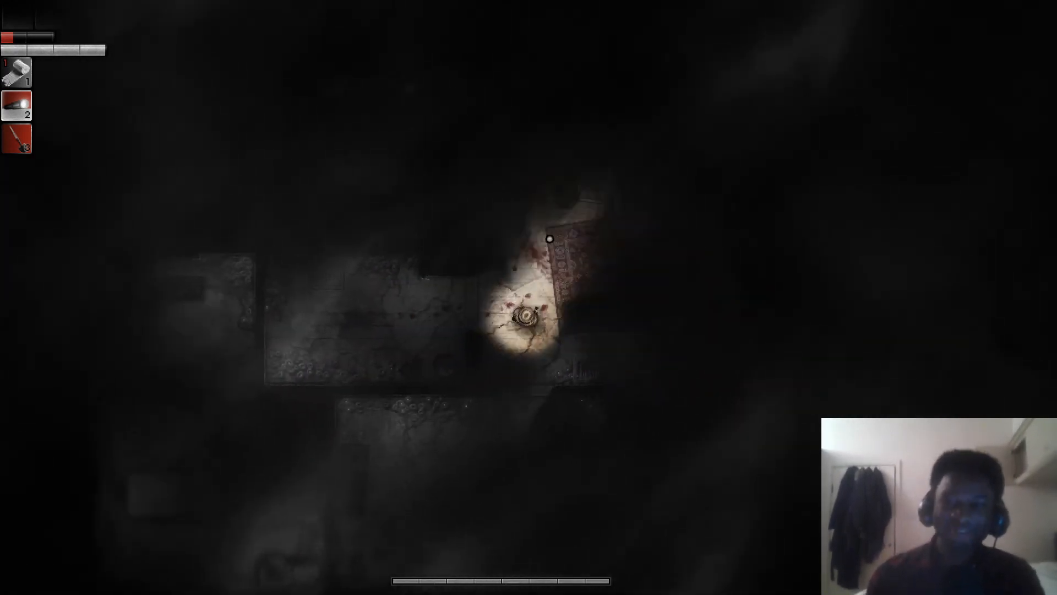
key("w")
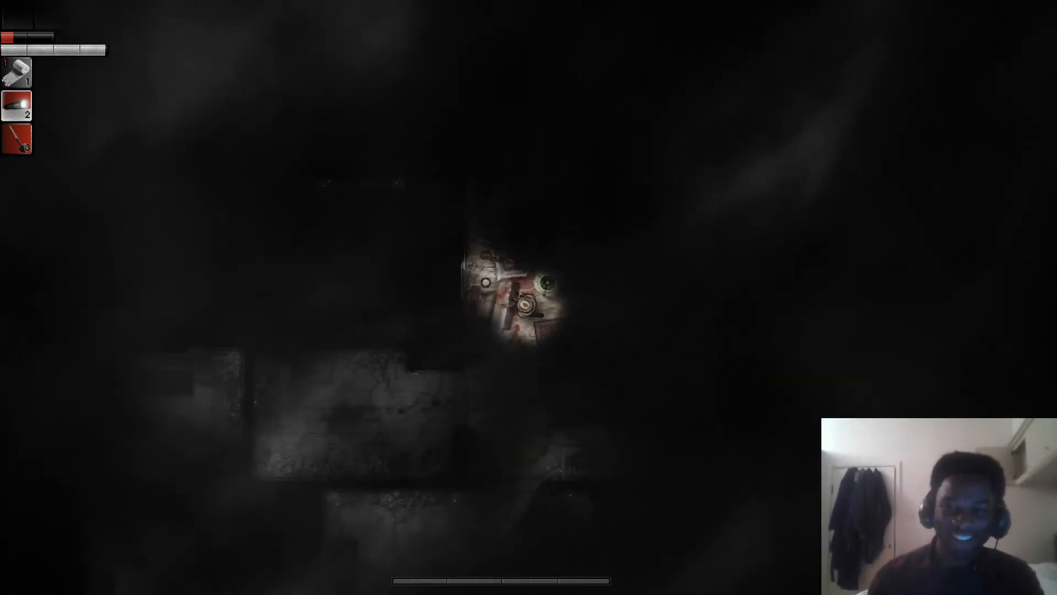
key("w")
key("w")
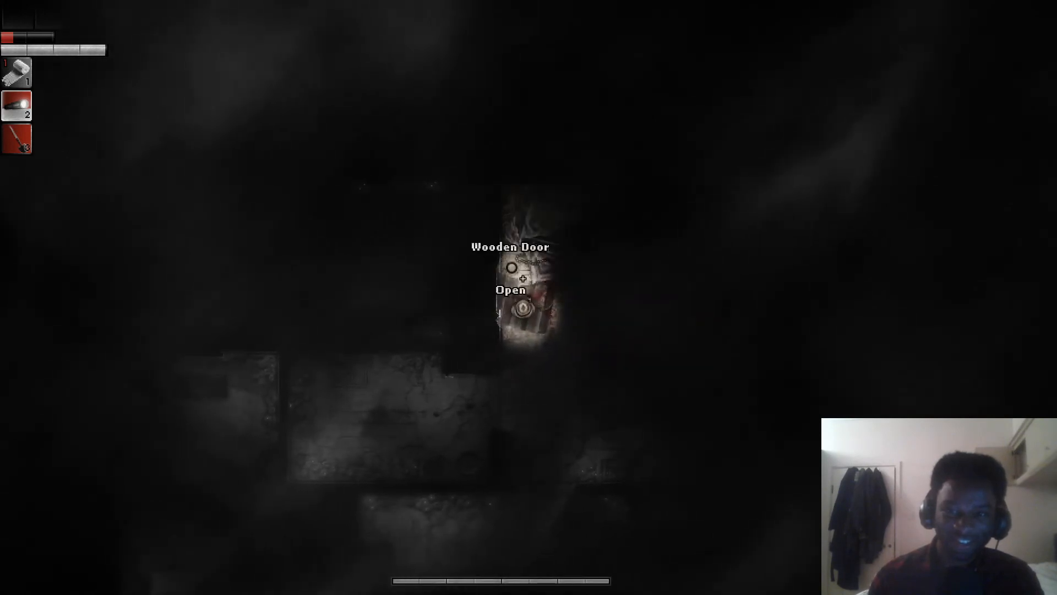
Enter 1234 on the door's combination lock, have it rejected, then look around the cage and check the inventory.
left_click(507, 284)
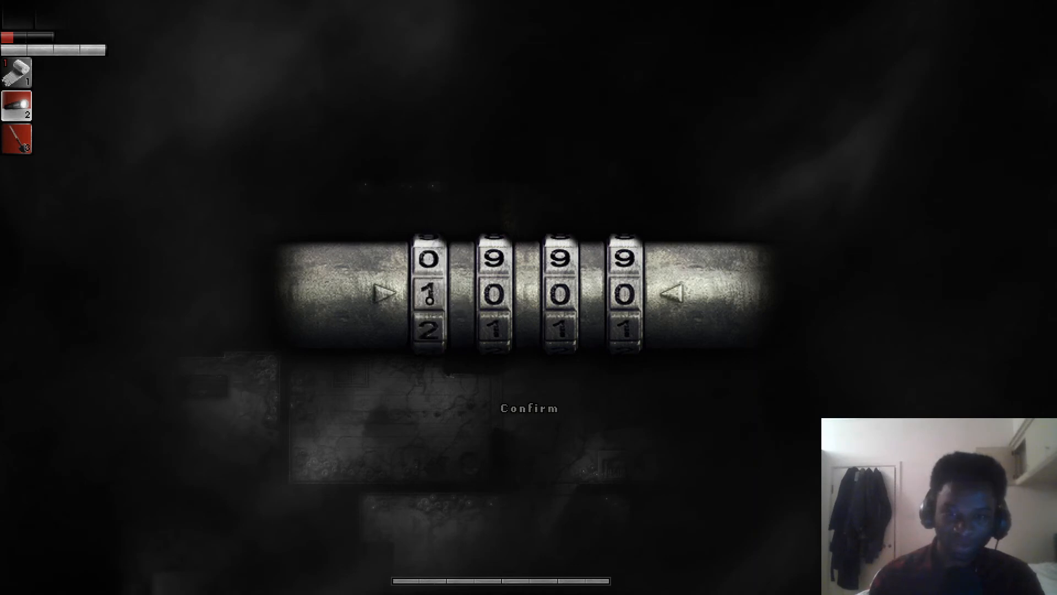
type("234")
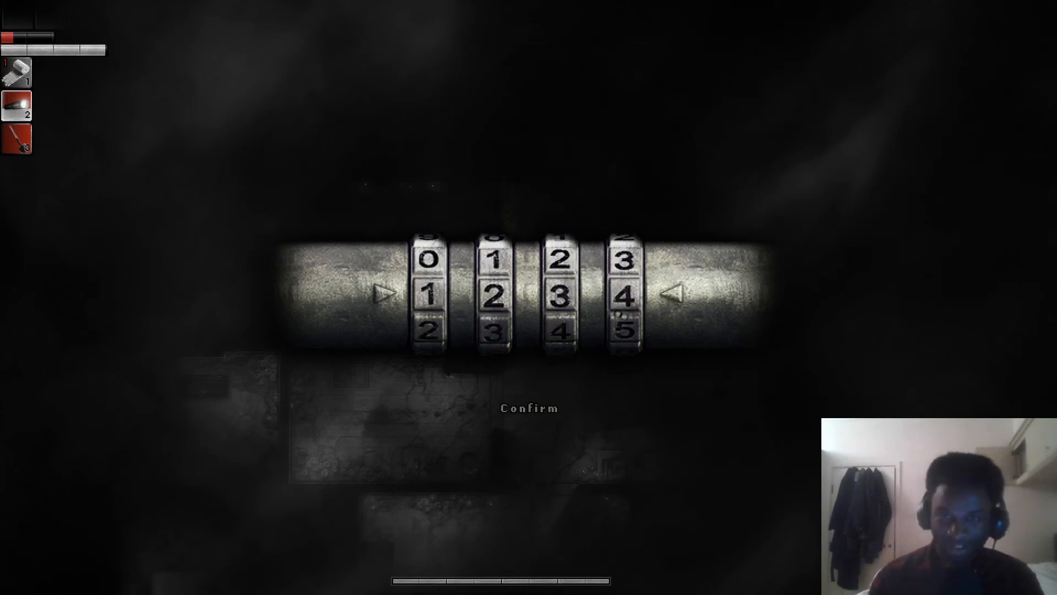
key("Return")
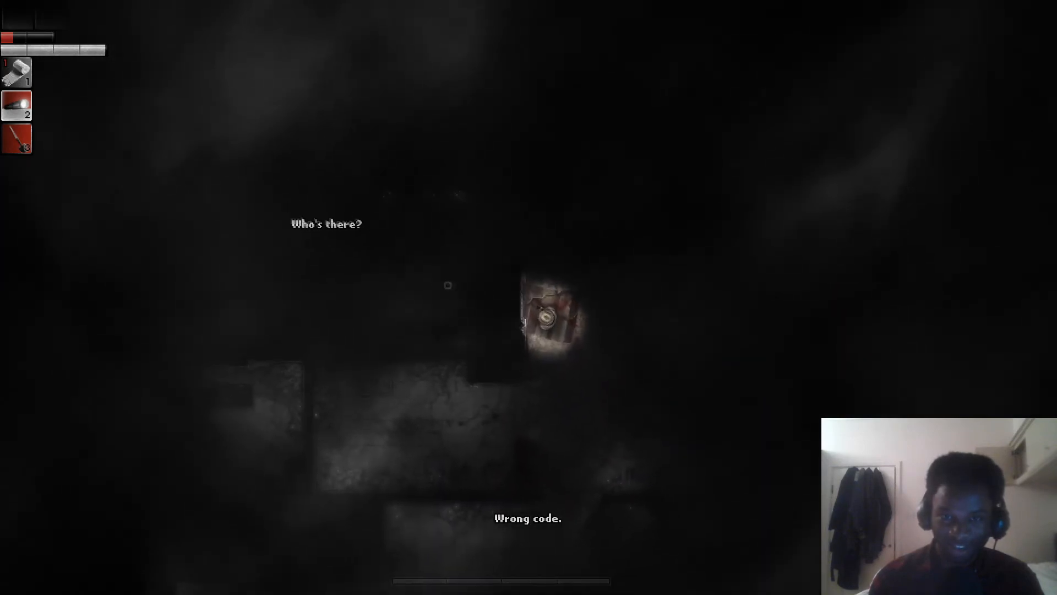
key("w")
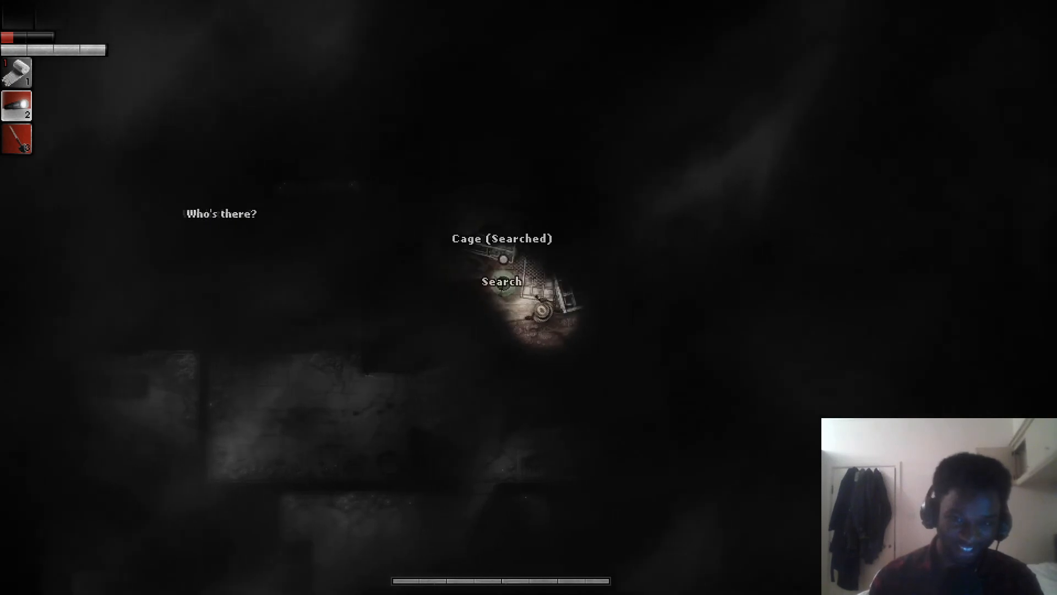
key("w")
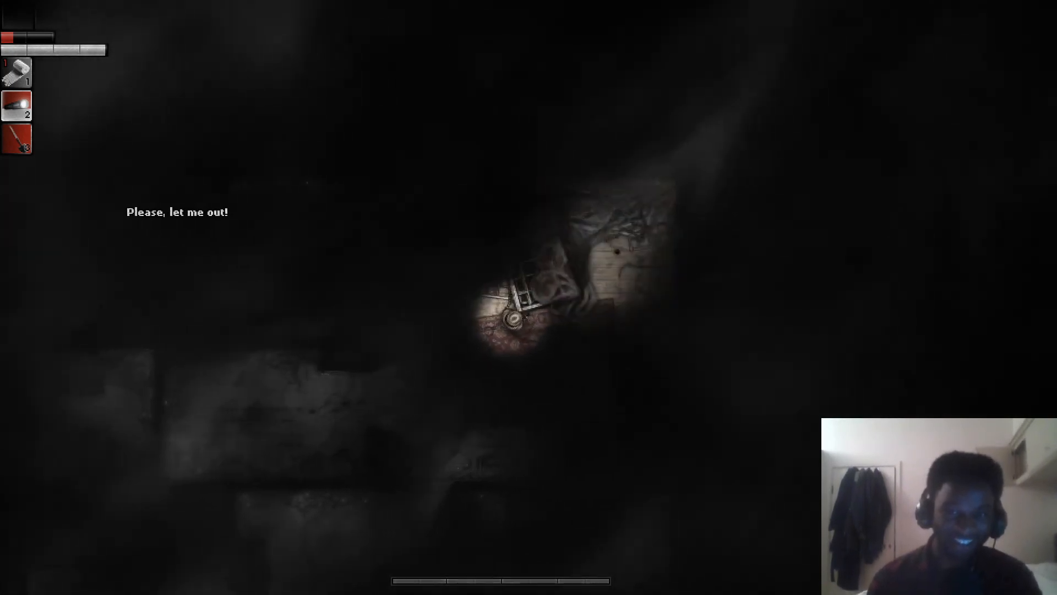
key("Tab")
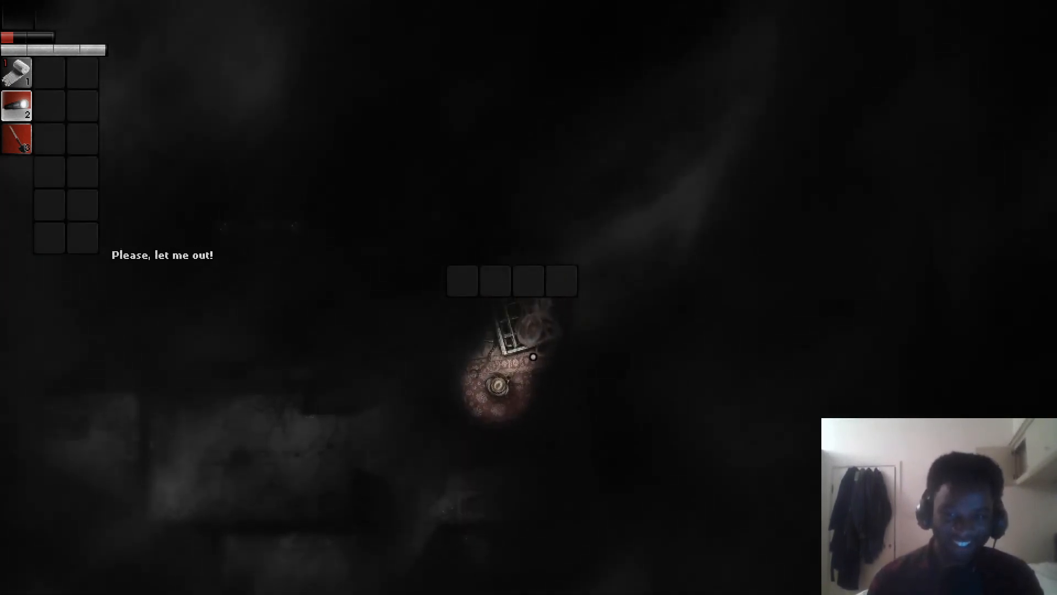
key("s")
key("s")
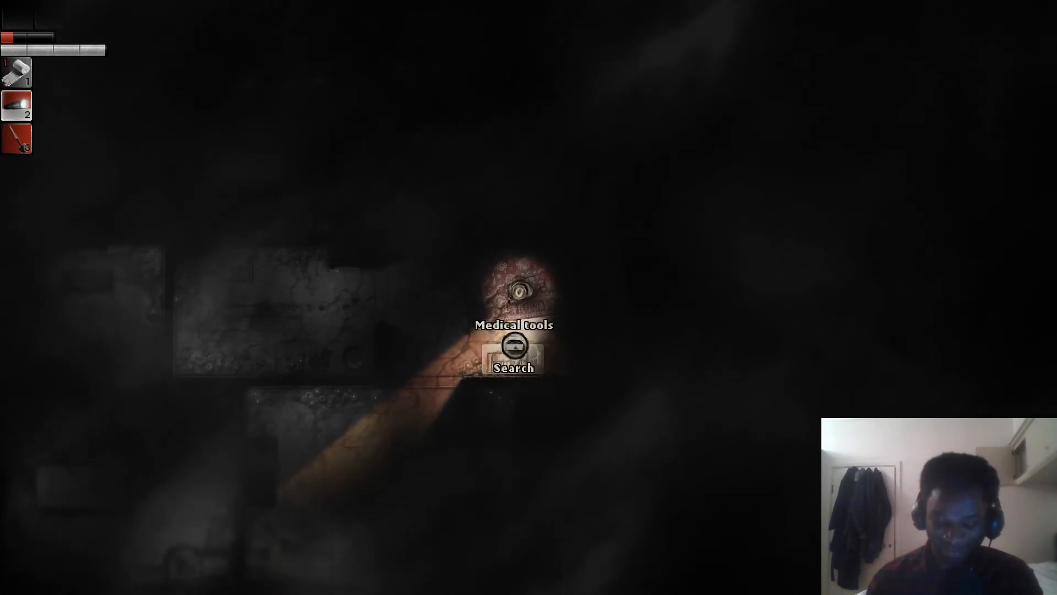
Search the medical tools, take the syringe, dismiss the found notice and walk away.
key("w")
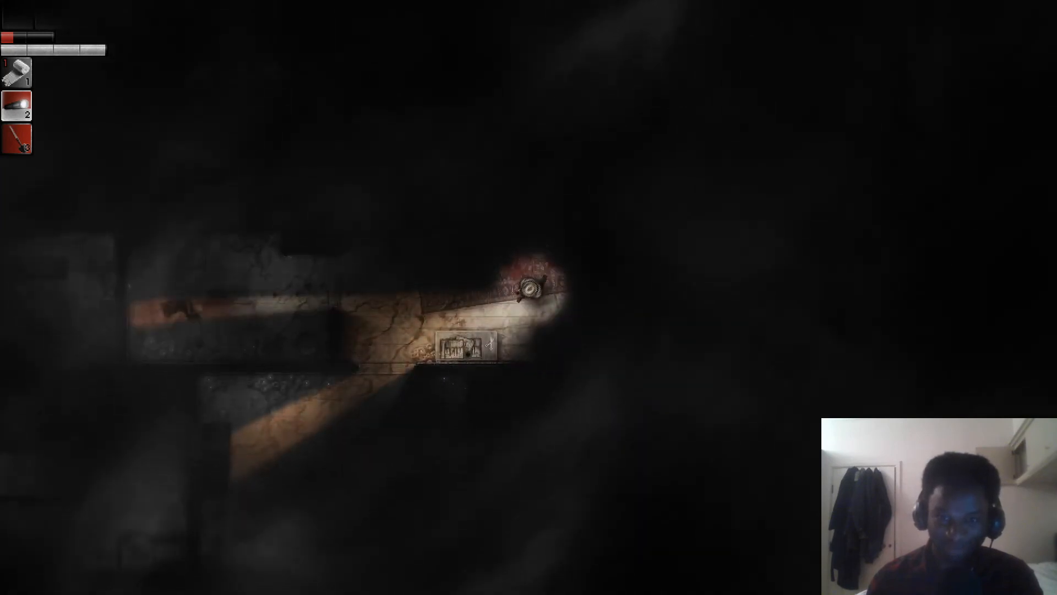
key("s")
key("space")
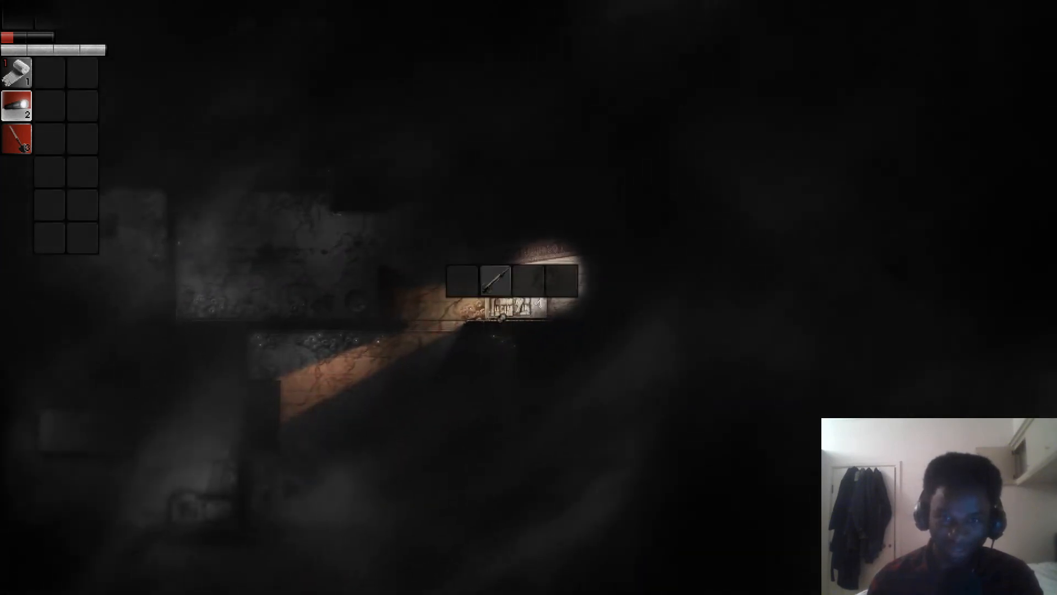
double_click(494, 283)
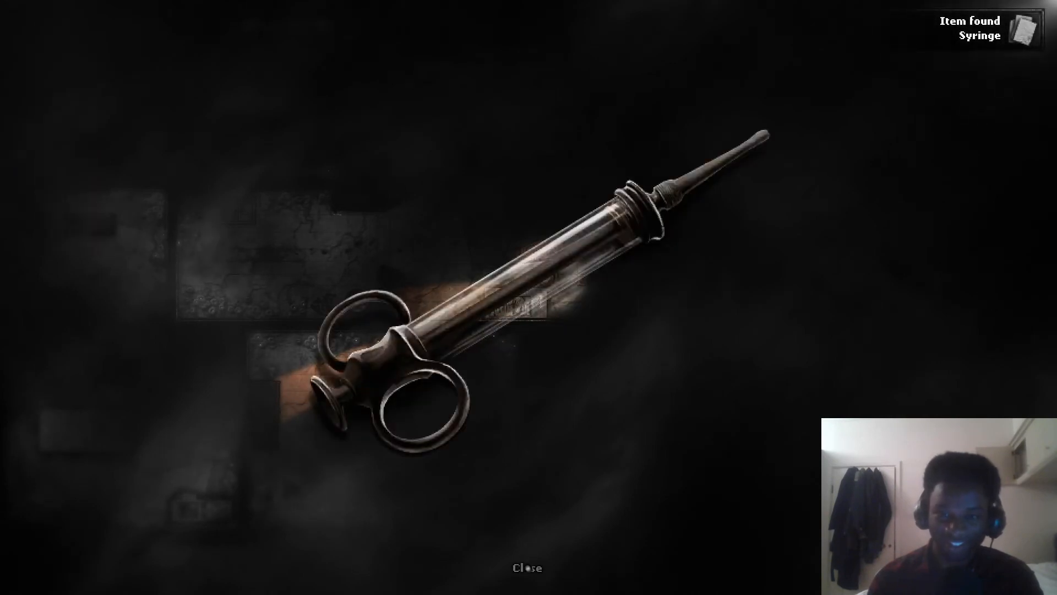
key("space")
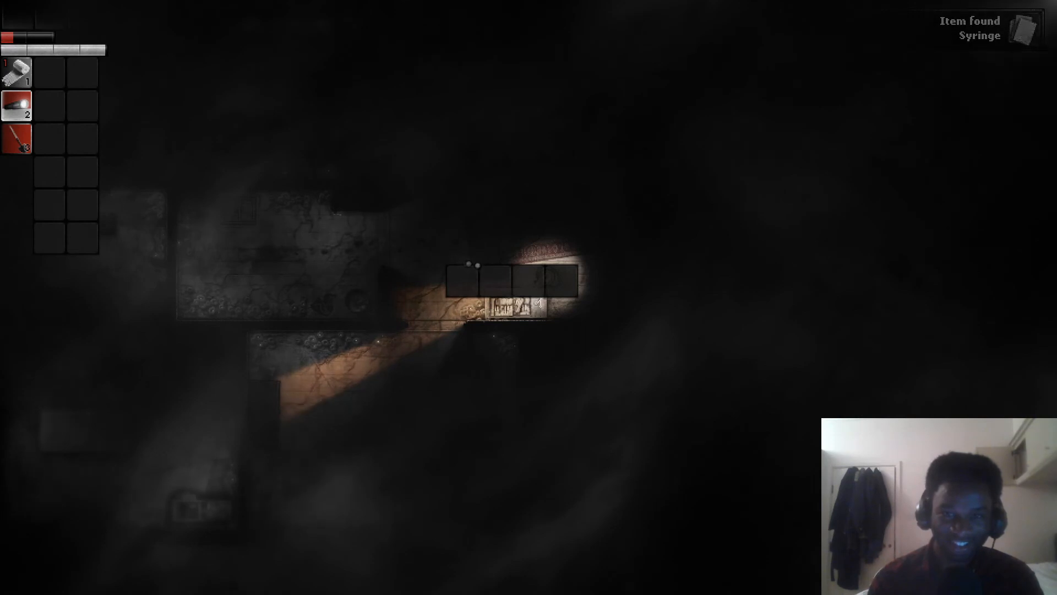
key("e")
key("d")
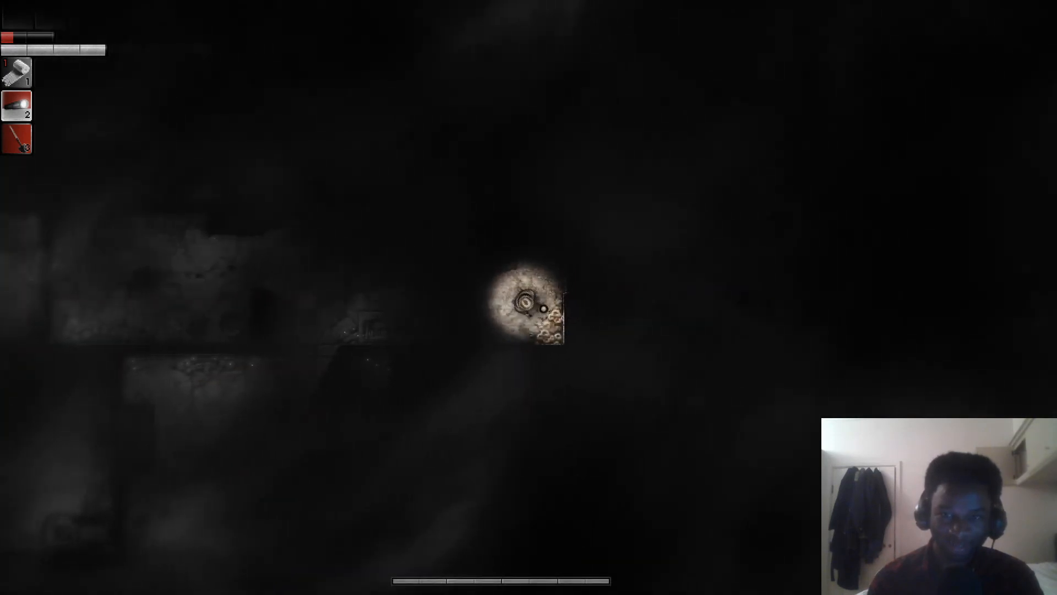
Walk left through the corridor and across the room to the doorway on the left wall.
key("a")
key("a")
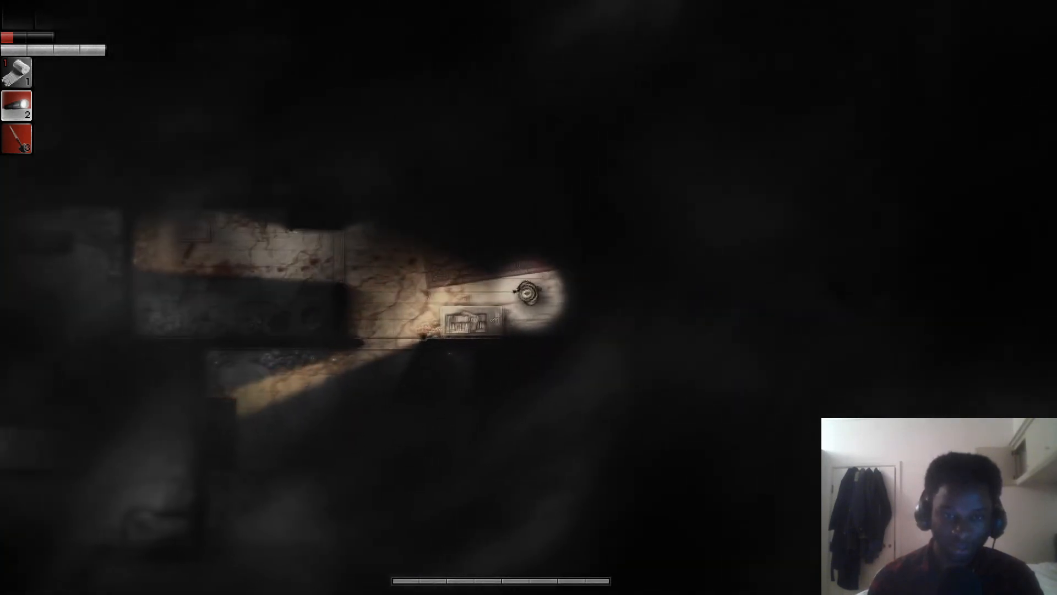
key("a")
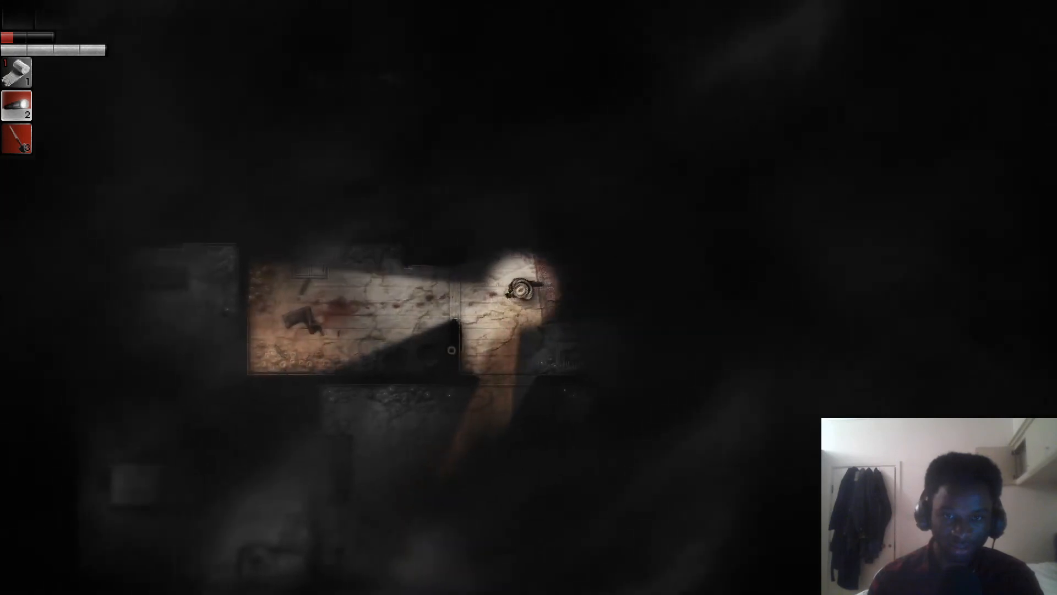
key("d")
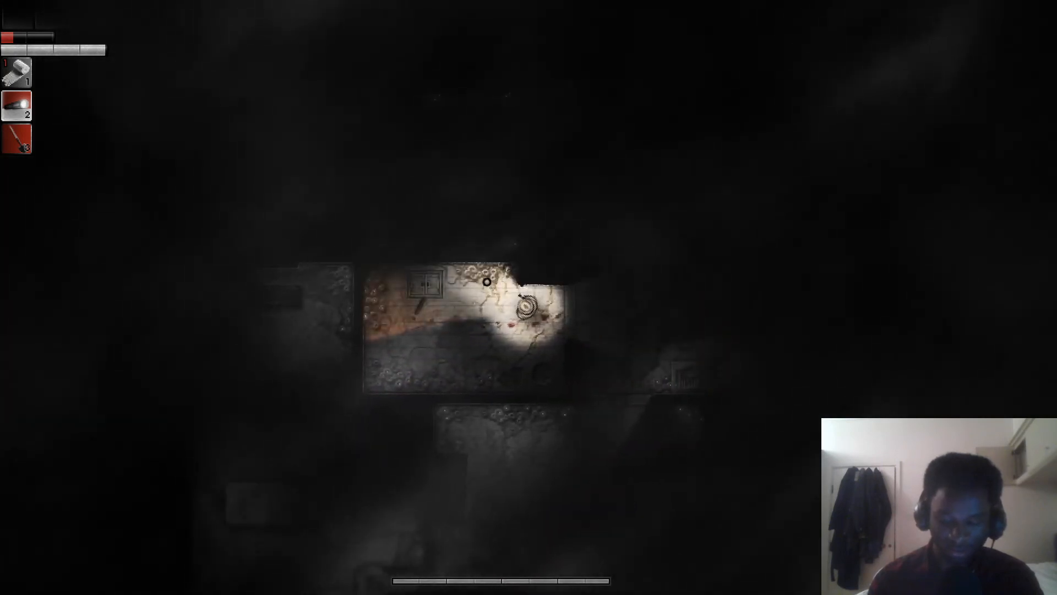
key("a")
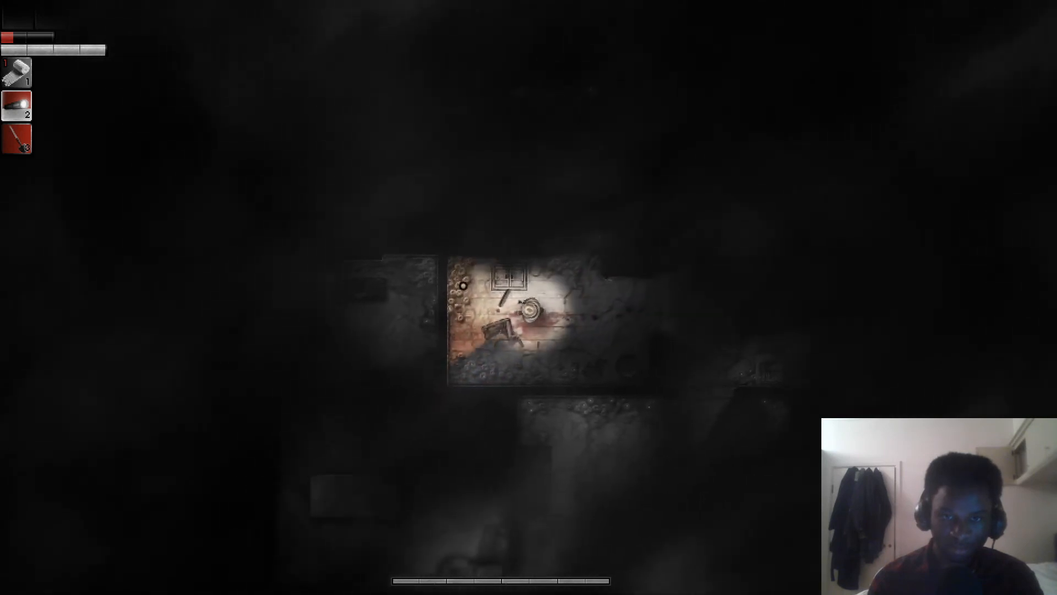
key("a")
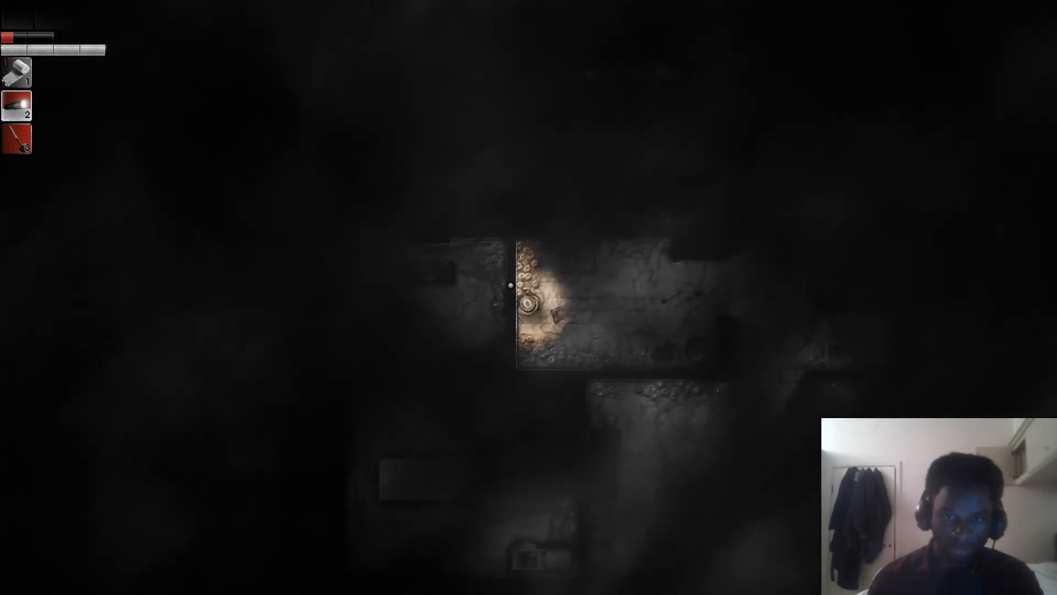
Enter the code 6660 on the combination lock by the clothes, have it rejected, then walk to the wooden door.
key("d")
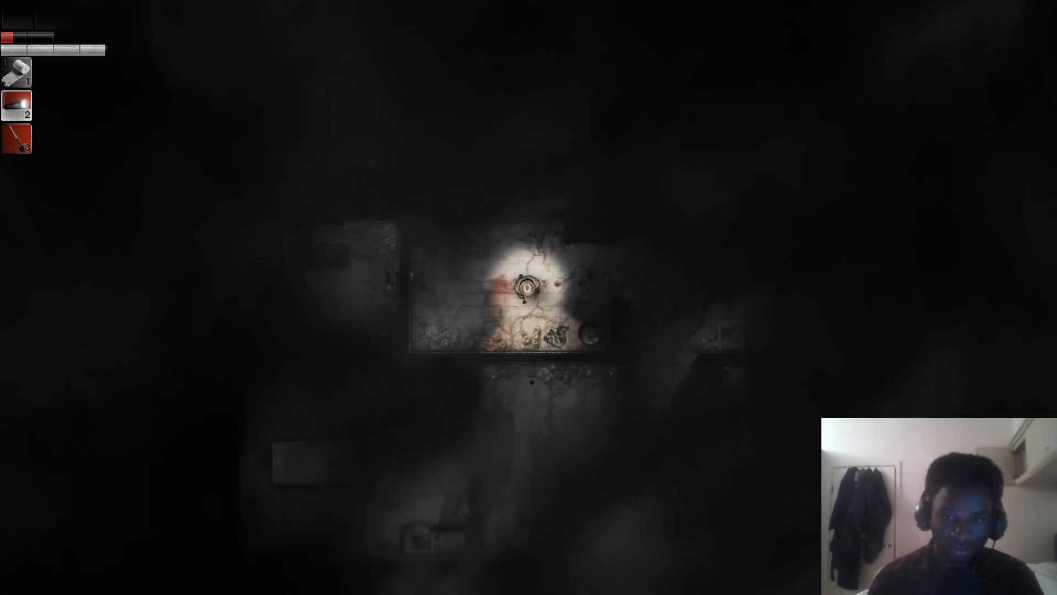
key("s")
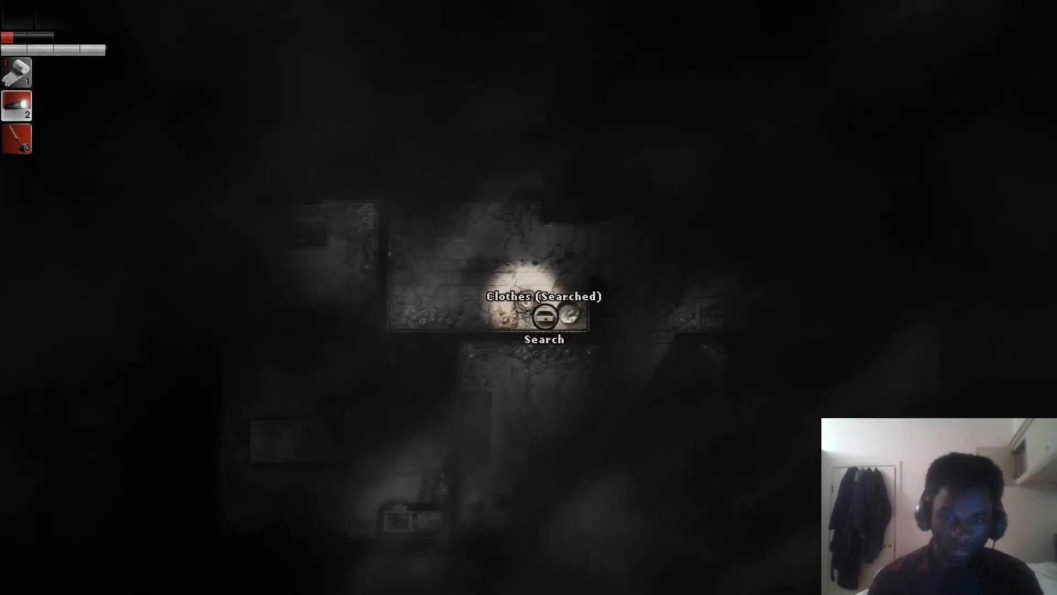
key("e")
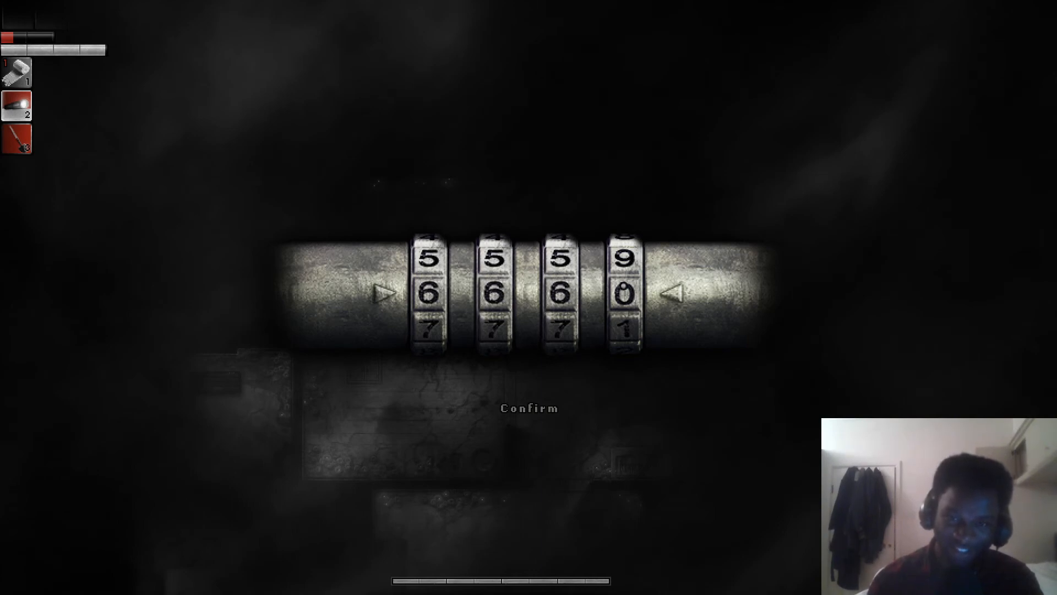
left_click(552, 409)
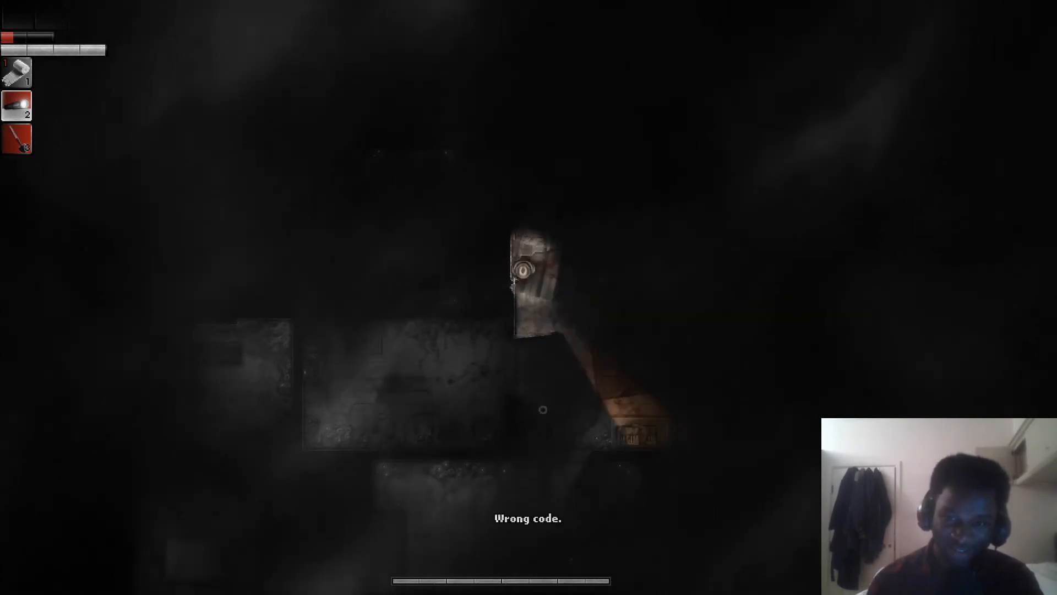
key("s")
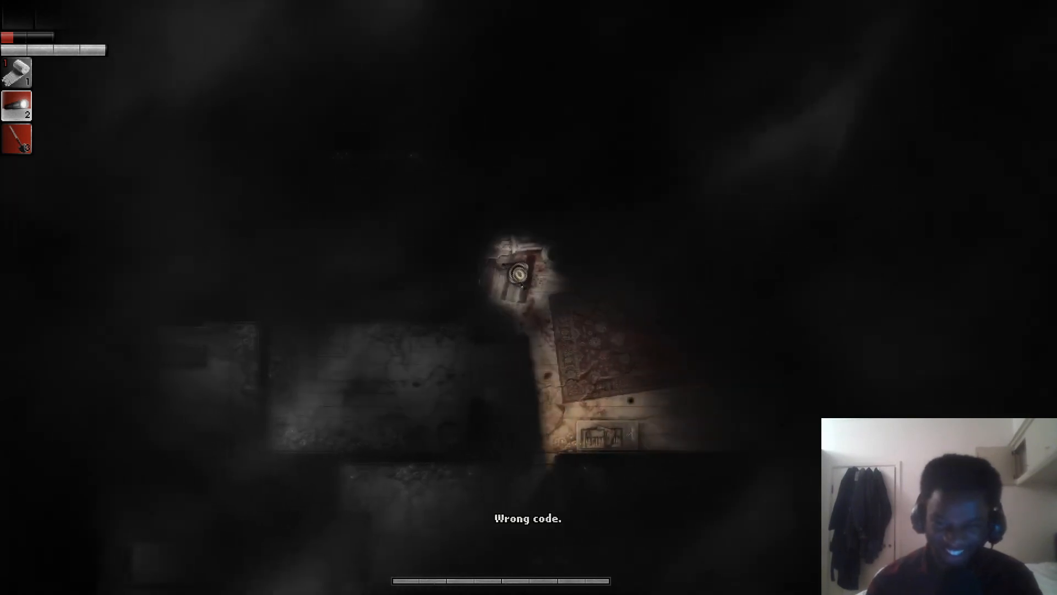
key("w")
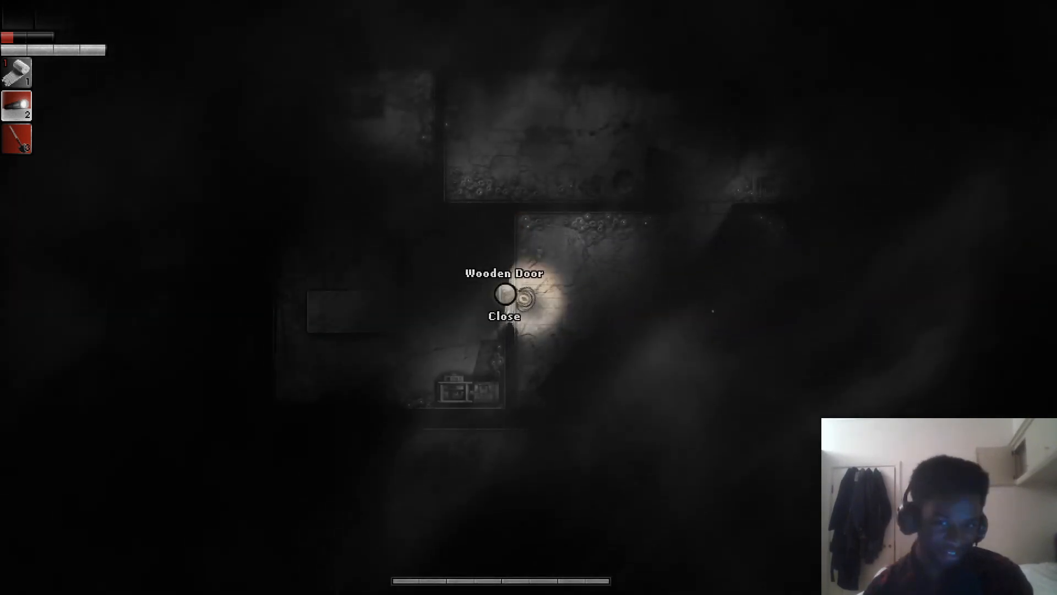
Go through the wooden door and walk down into the generator room below.
left_click(506, 294)
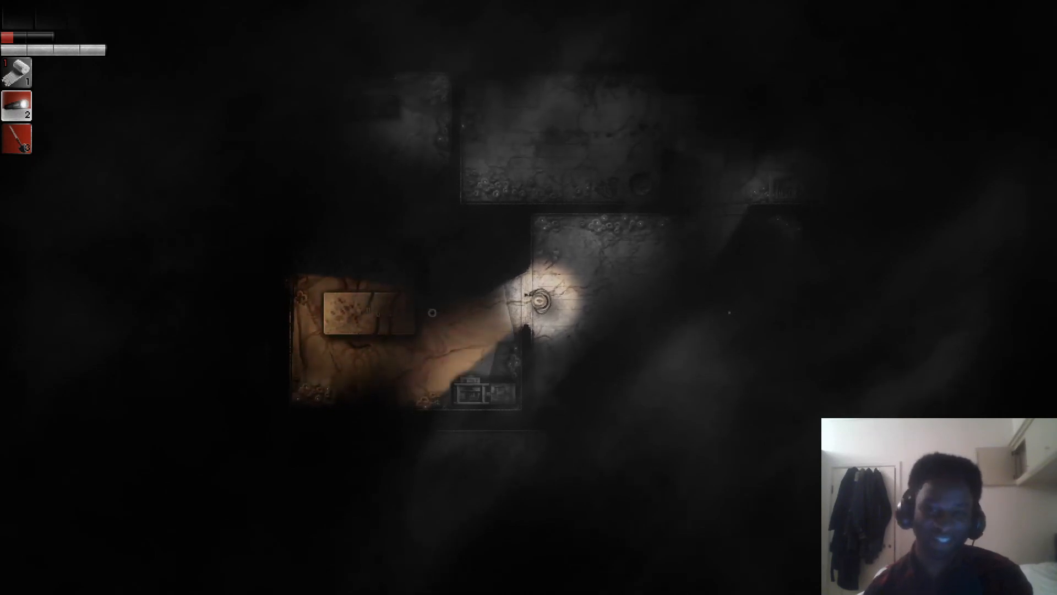
key("a")
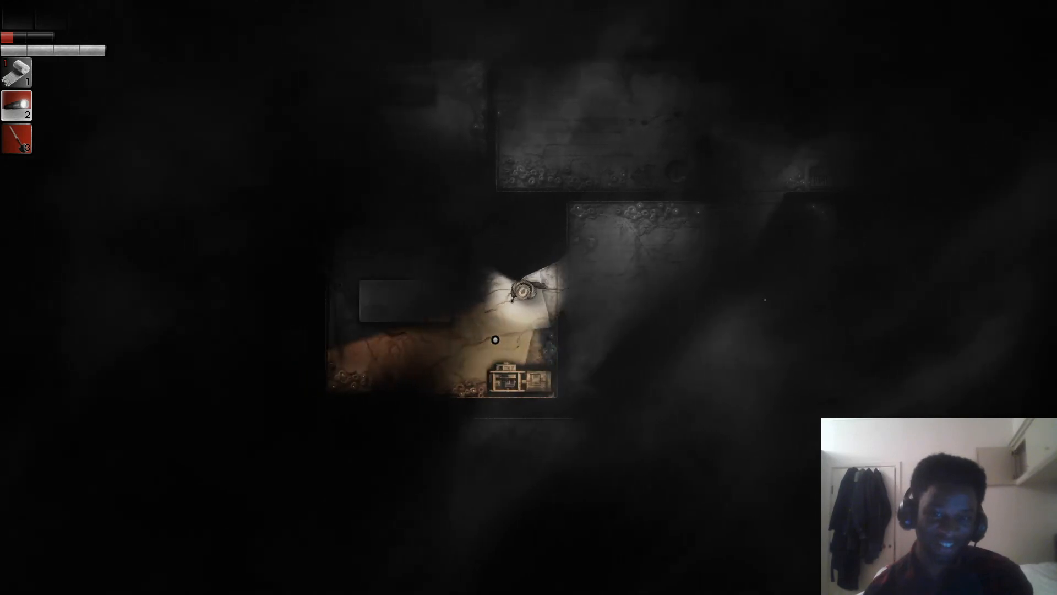
key("w")
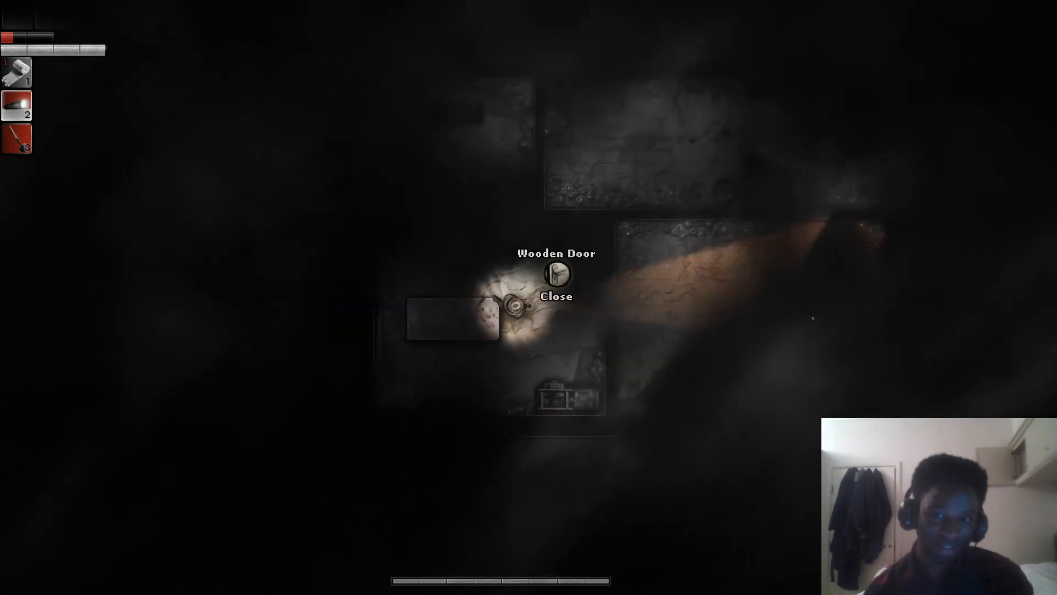
key("w")
key("w")
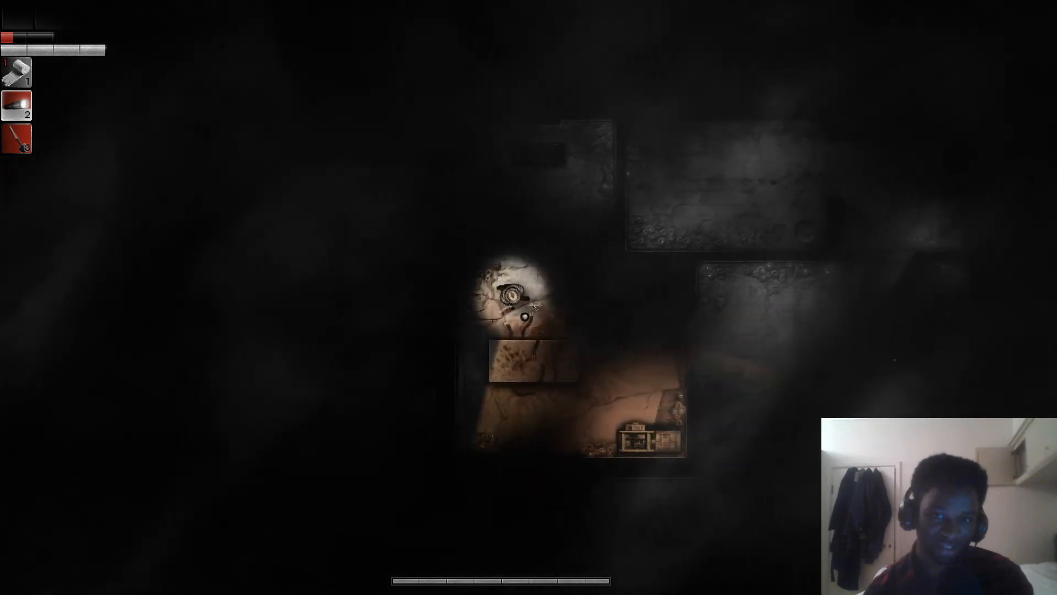
key("d")
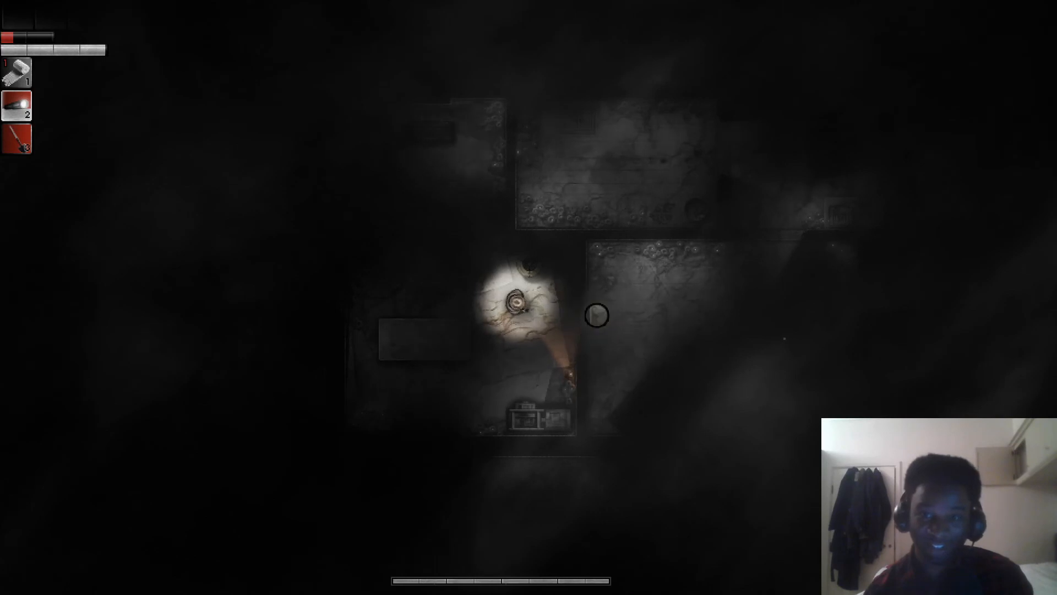
key("a")
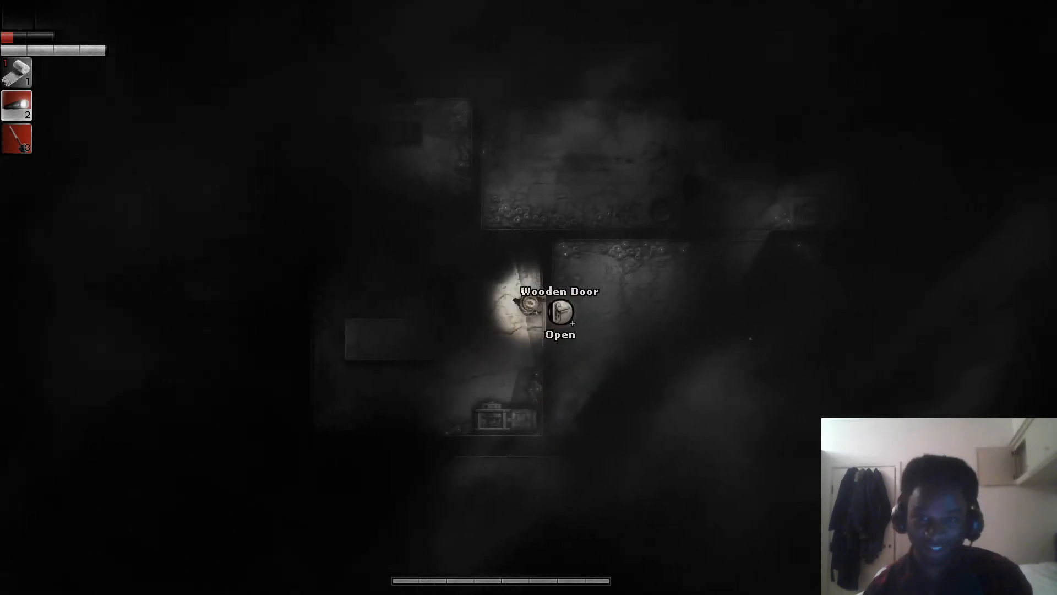
key("s")
key("s")
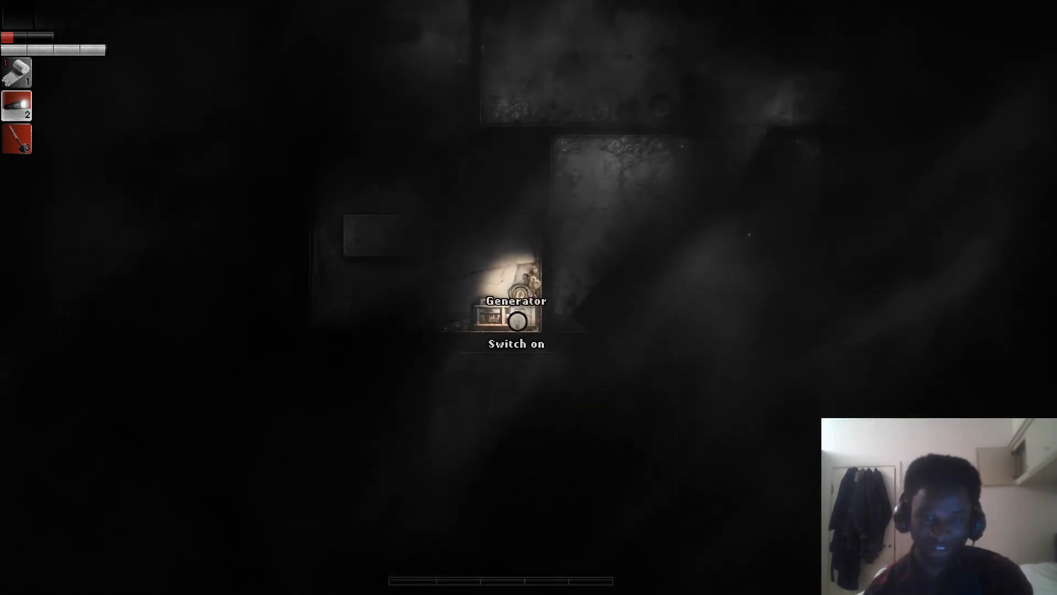
Switch on the generator and walk over to the metal table with leather belts.
key("a")
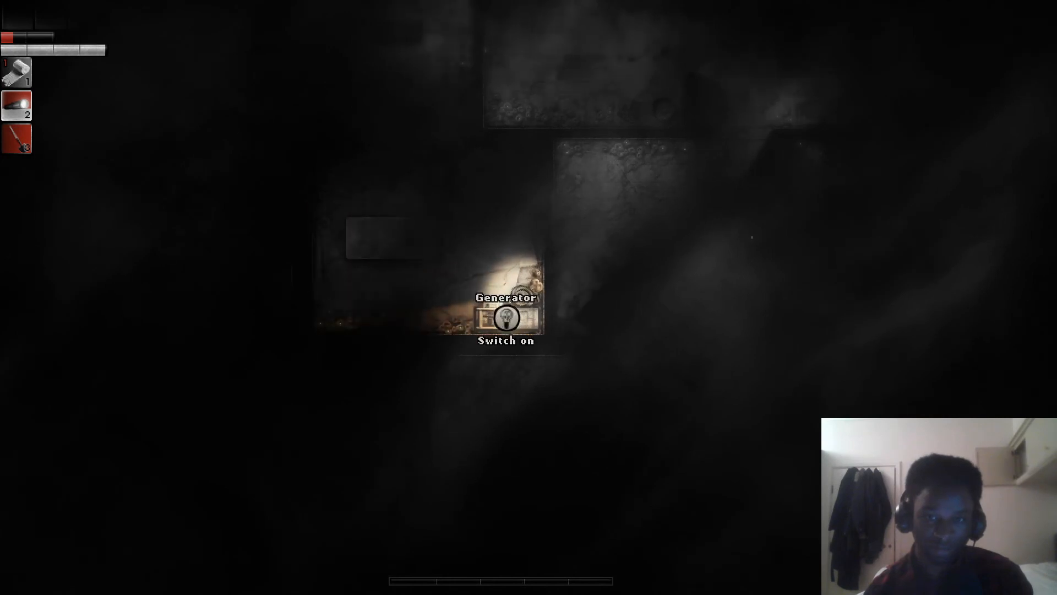
left_click(505, 317)
key("w")
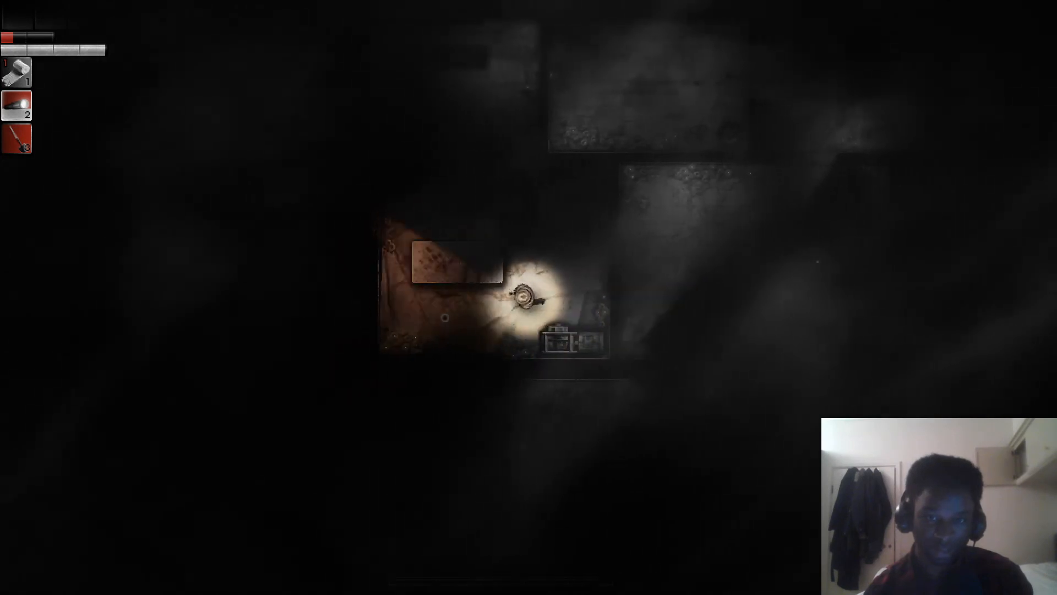
key("w")
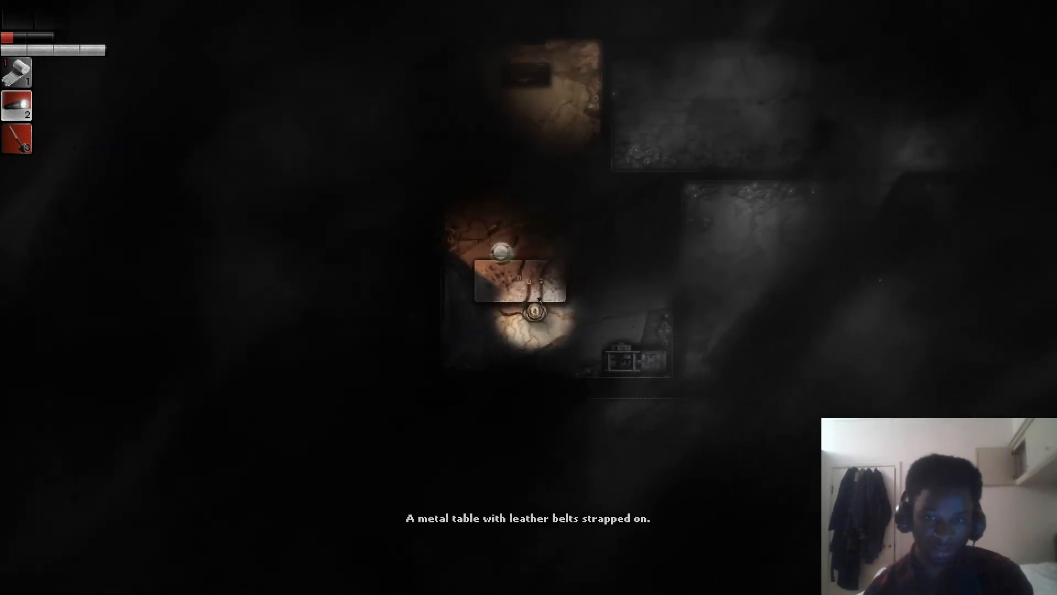
Walk up into the room above and start searching the crate there.
key("d")
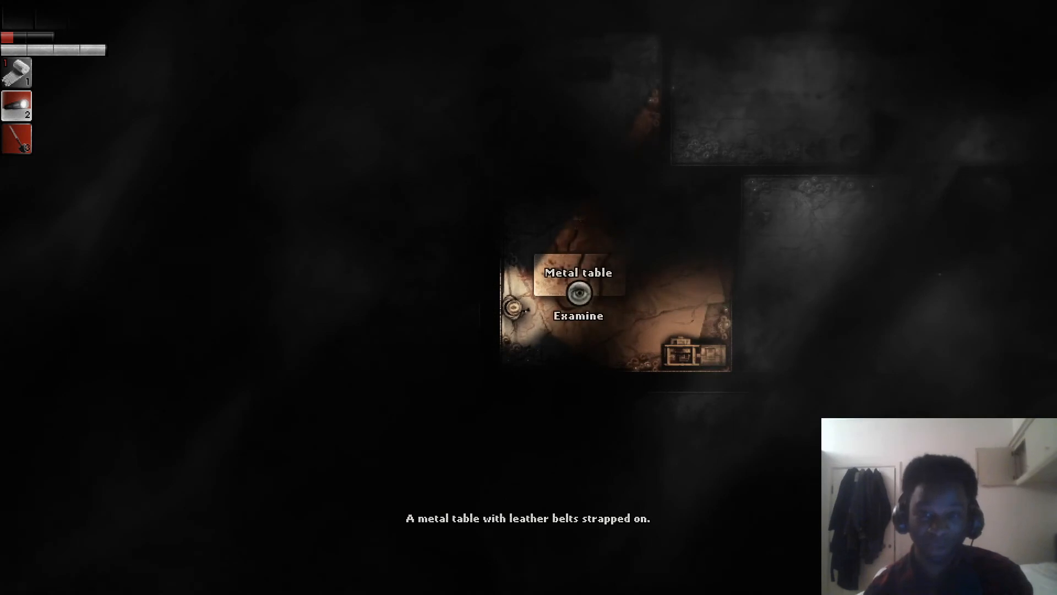
key("w")
key("w")
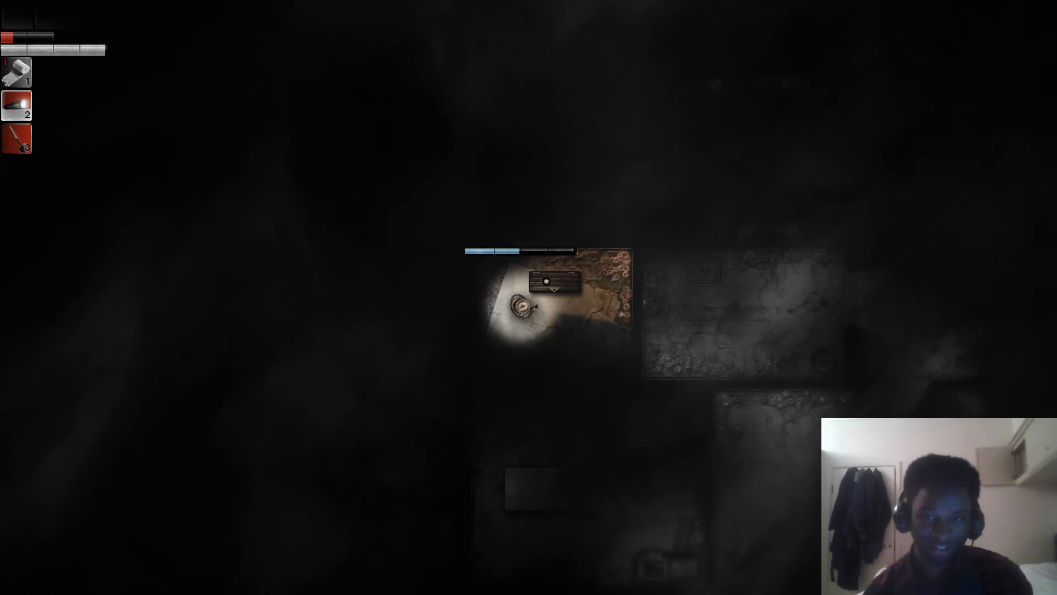
left_click(588, 300)
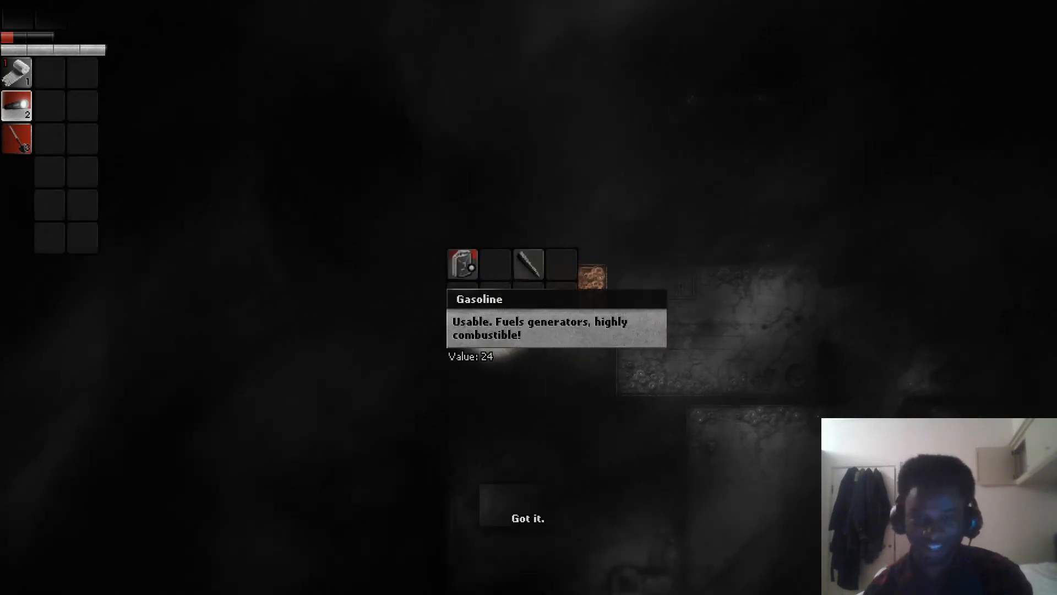
Move the gasoline and bandages from the crate into the inventory.
left_click_drag(463, 264, 341, 221)
left_click_drag(47, 81, 24, 76)
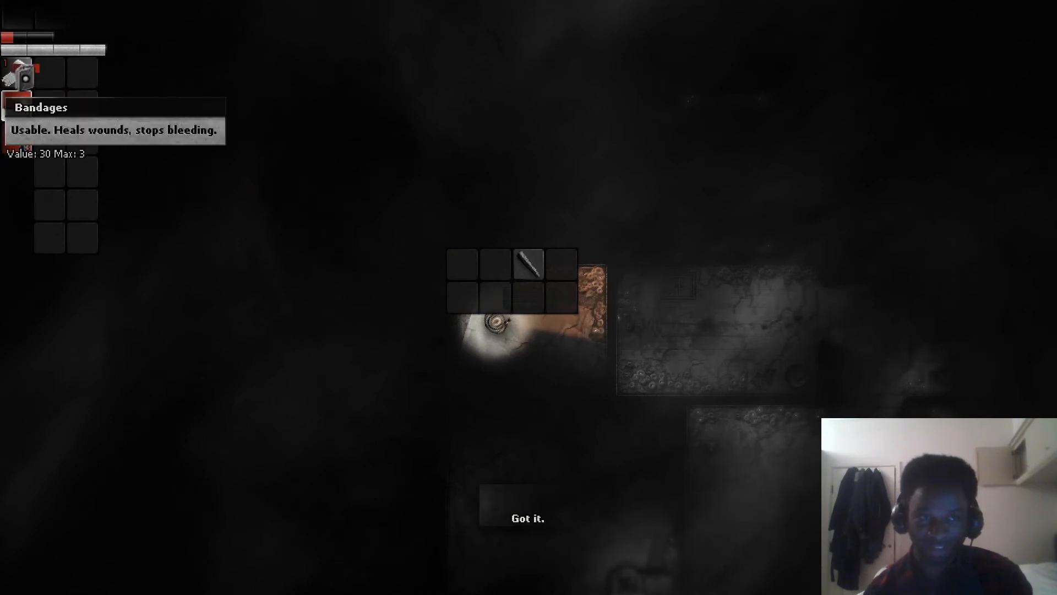
left_click(23, 76)
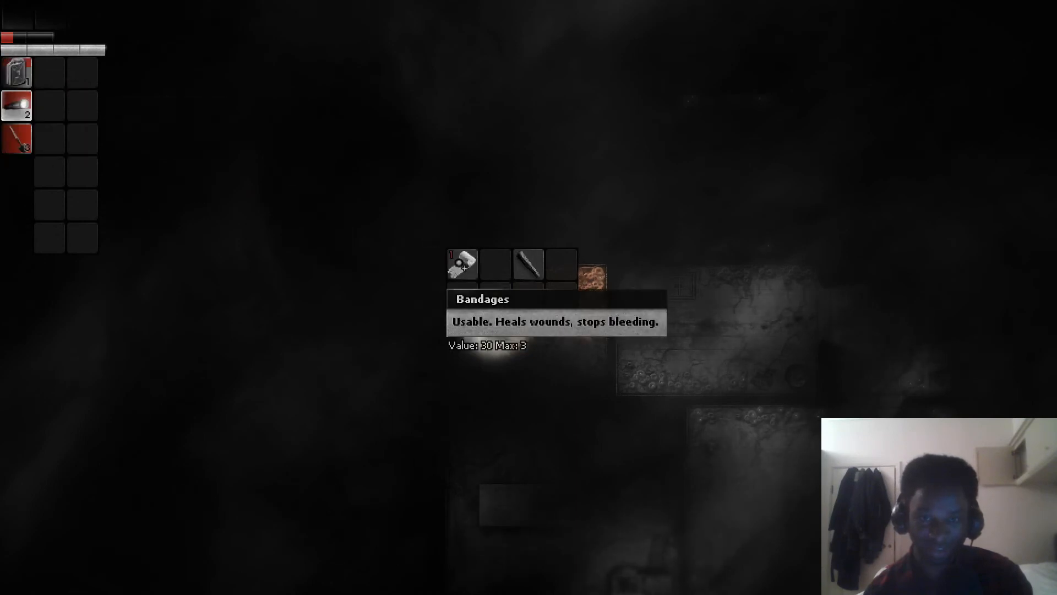
left_click_drag(463, 265, 354, 224)
left_click(51, 74)
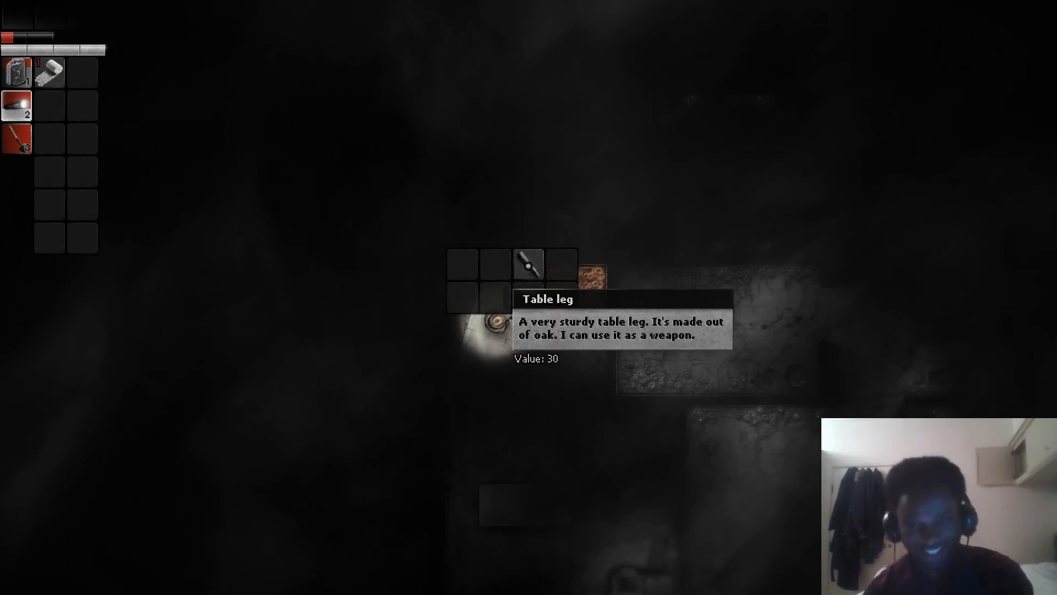
Equip the table leg in place of the shovel and stow the shovel in the inventory.
left_click_drag(529, 265, 28, 141)
left_click(29, 141)
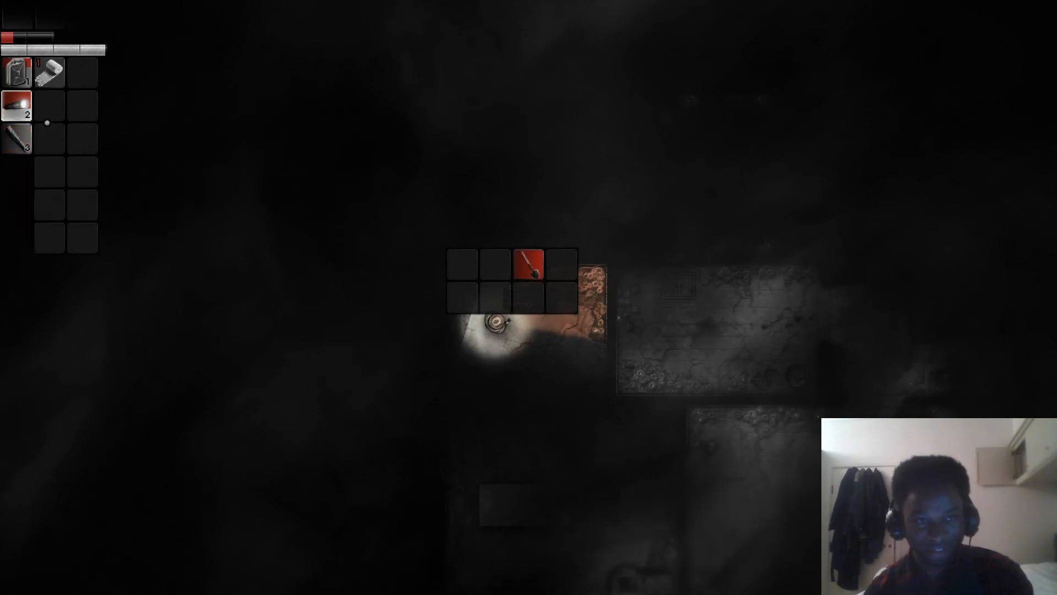
left_click_drag(529, 264, 310, 197)
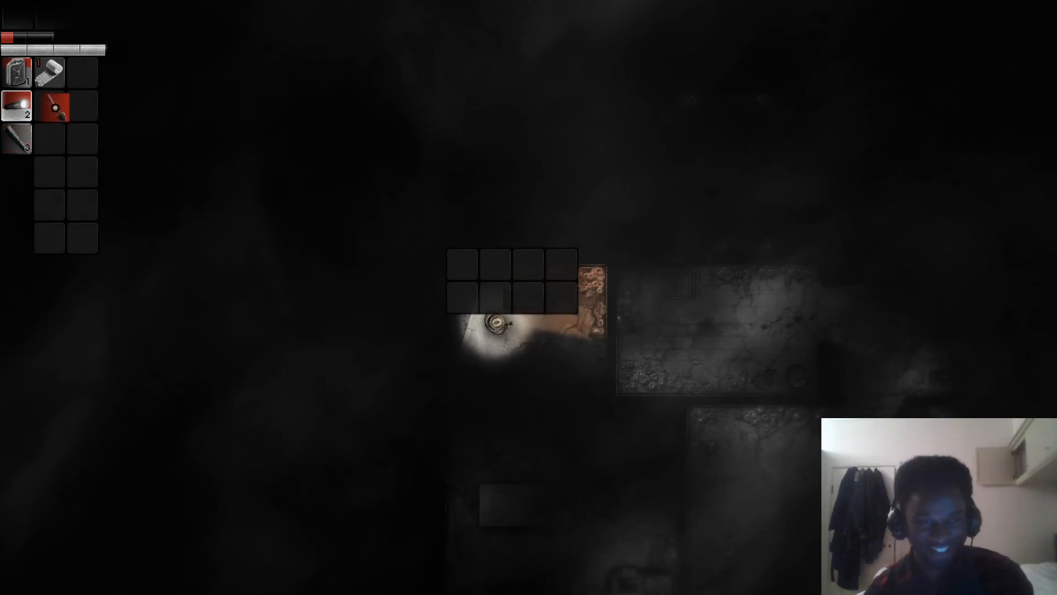
left_click(54, 106)
Leave the crate and walk back down past the lamp to stand beside the generator.
key("Escape")
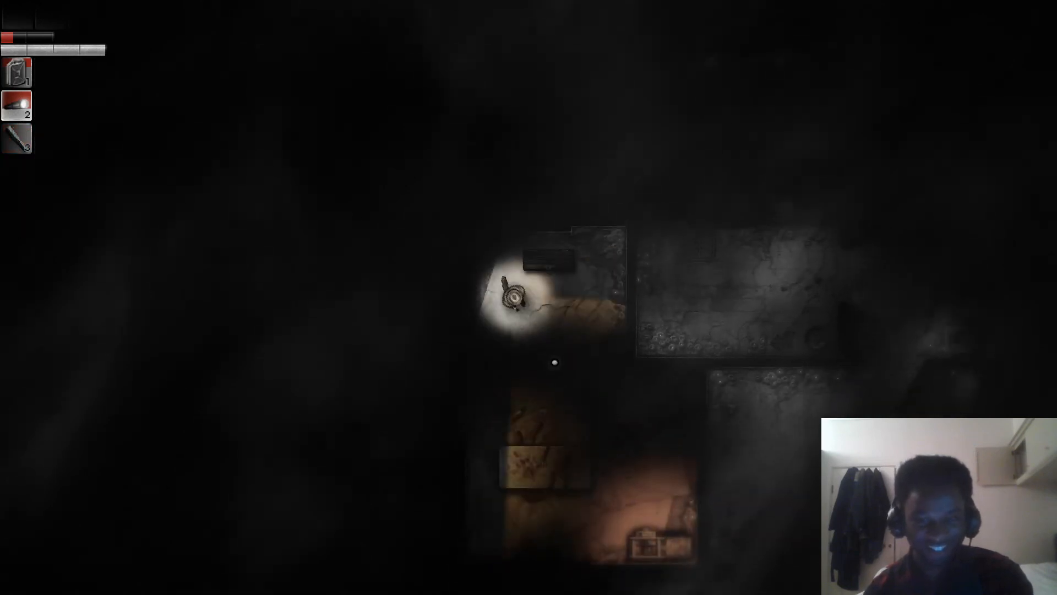
key("w")
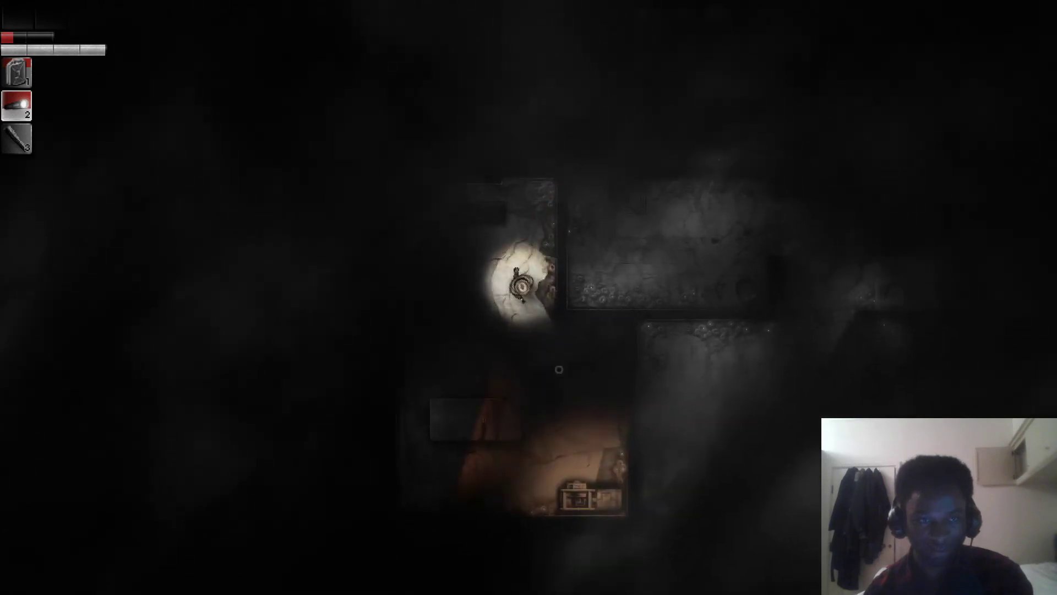
key("w")
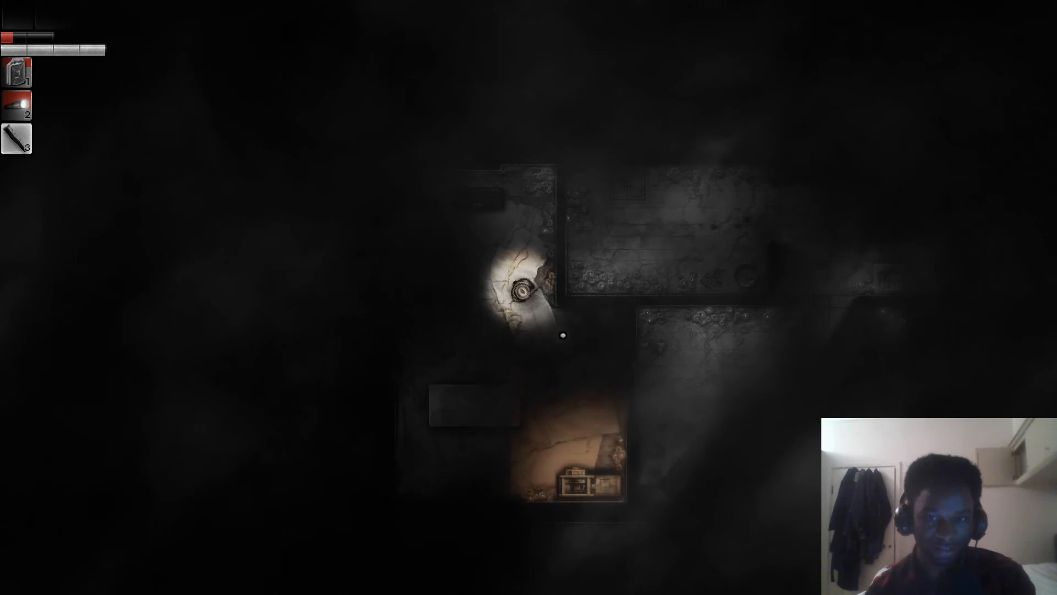
key("w")
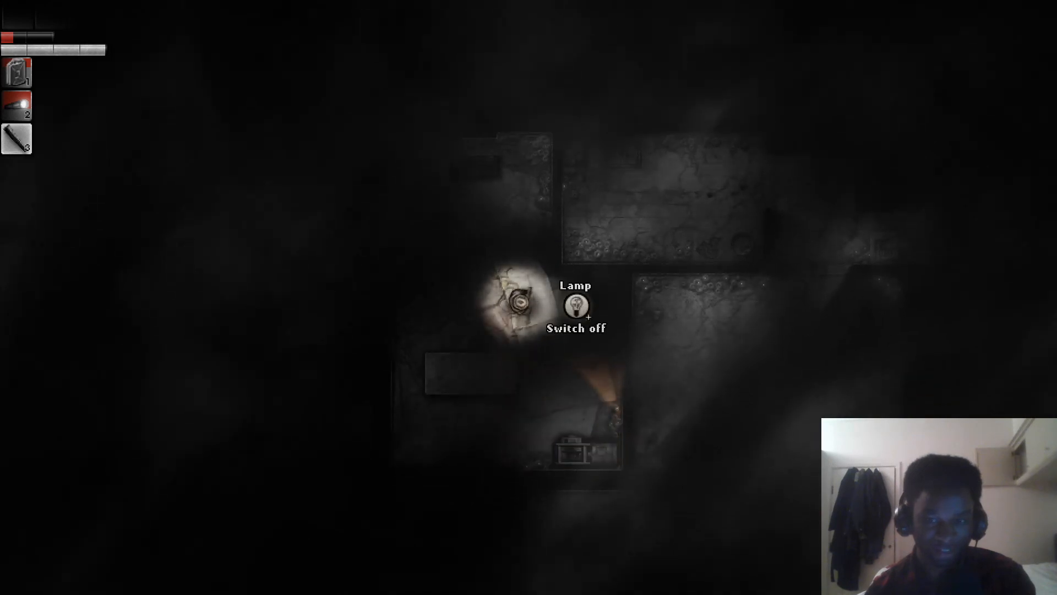
key("s")
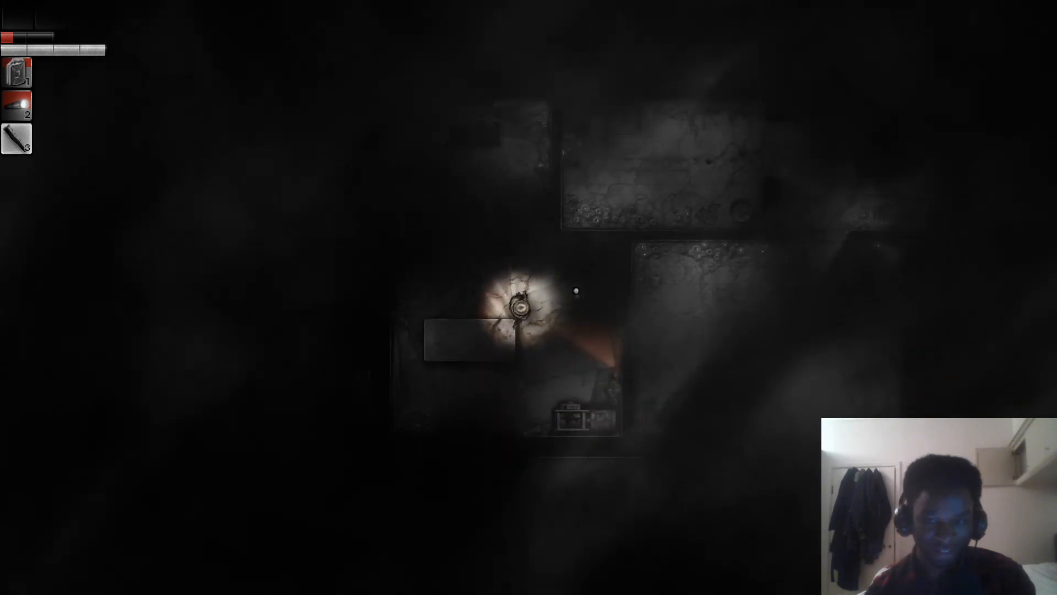
key("s")
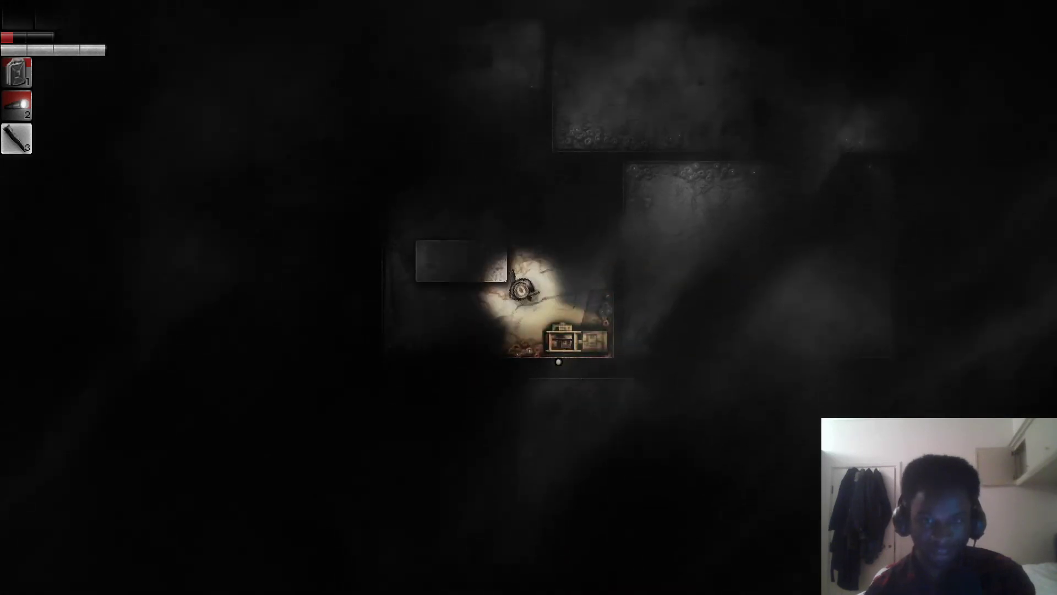
Switch the generator on and try pouring gasoline, finding the tank empty.
key("s")
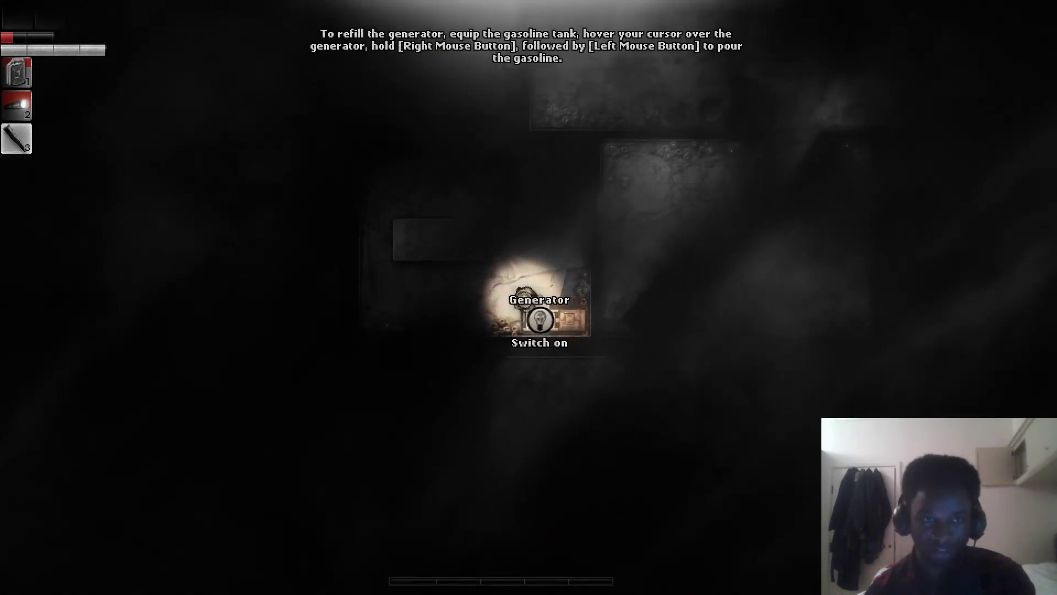
key("e")
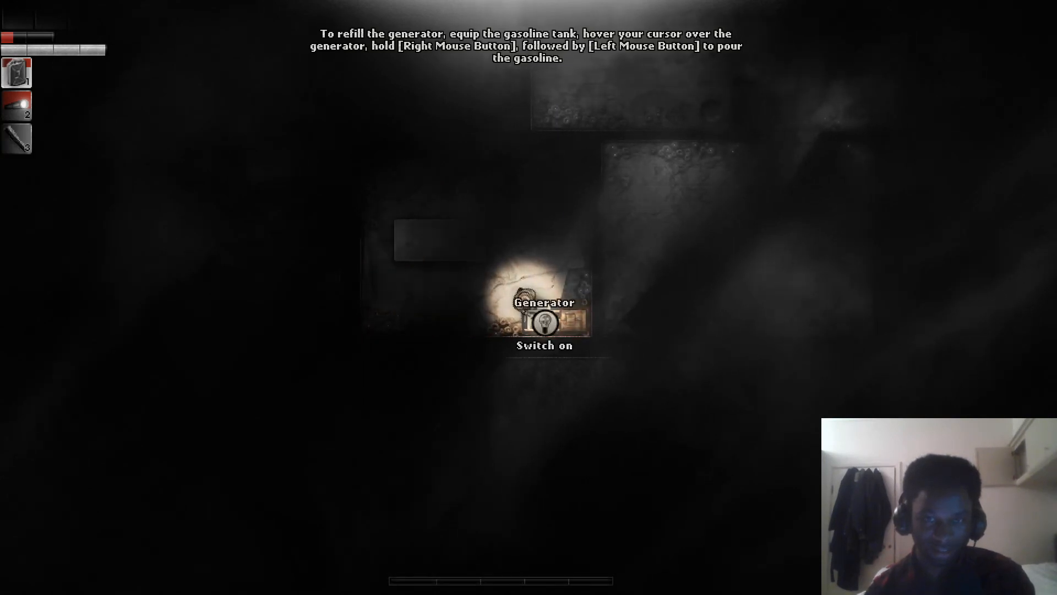
right_click(540, 322)
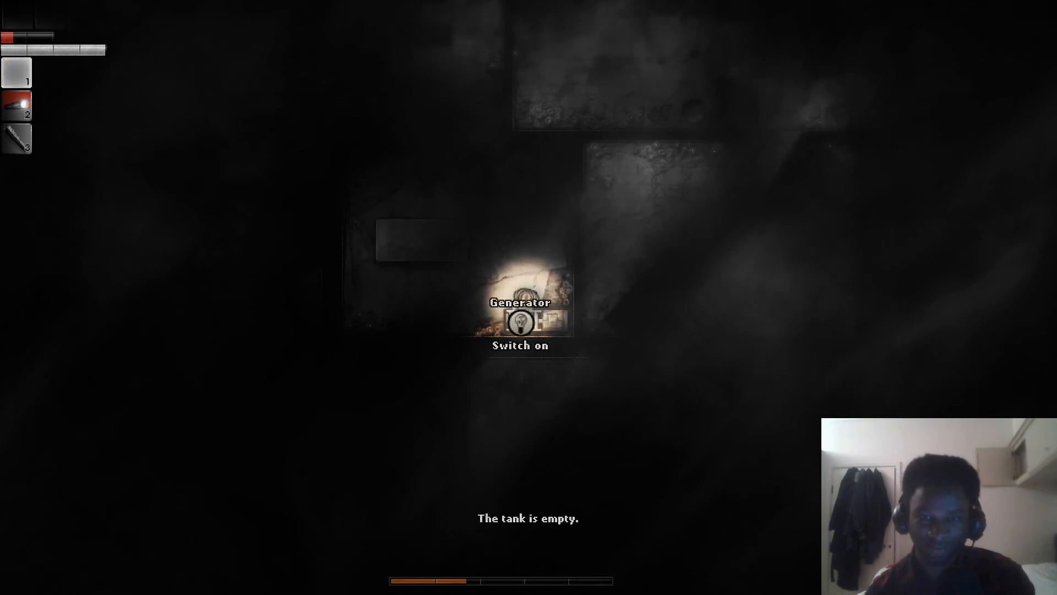
Wander up through the room, then return and switch the generator on again.
key("w")
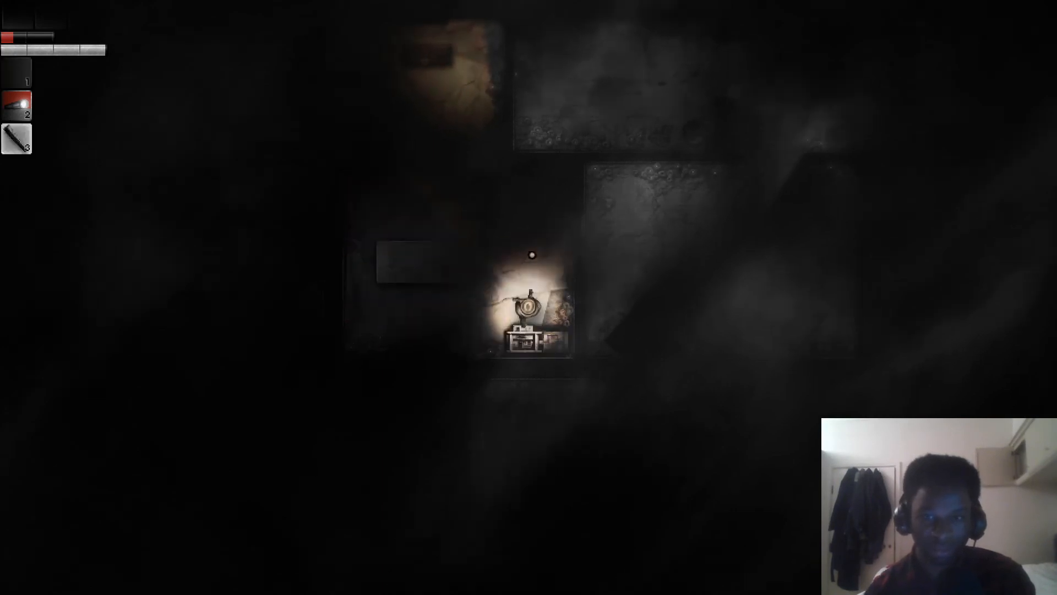
key("w")
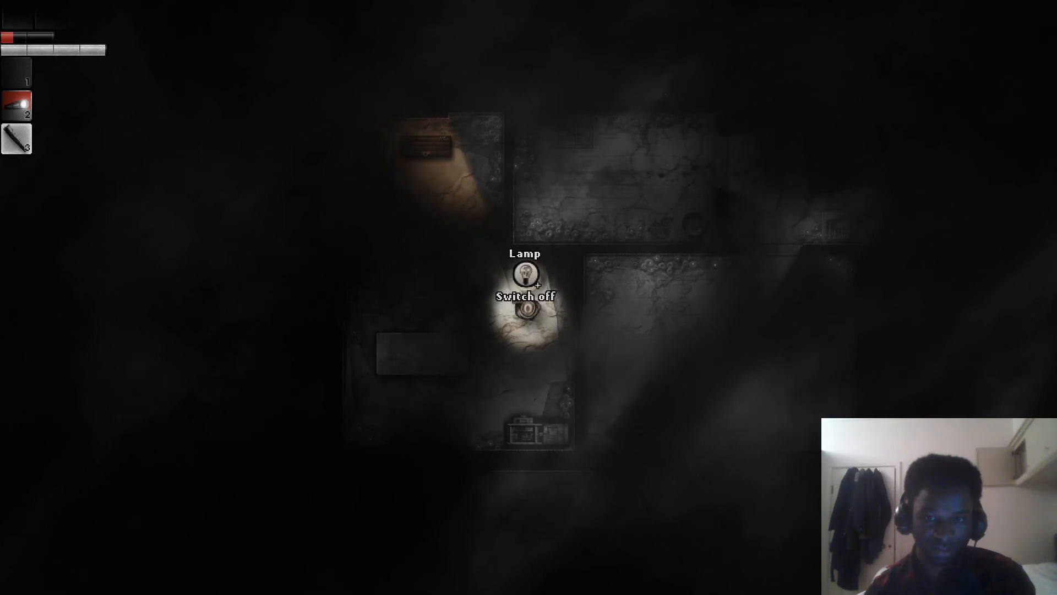
key("s")
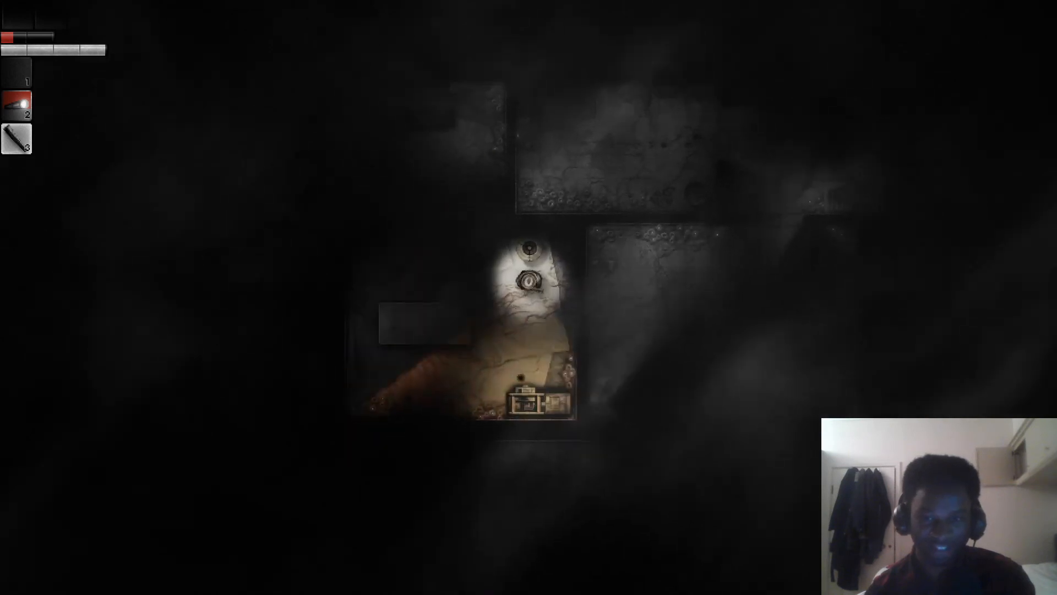
key("s")
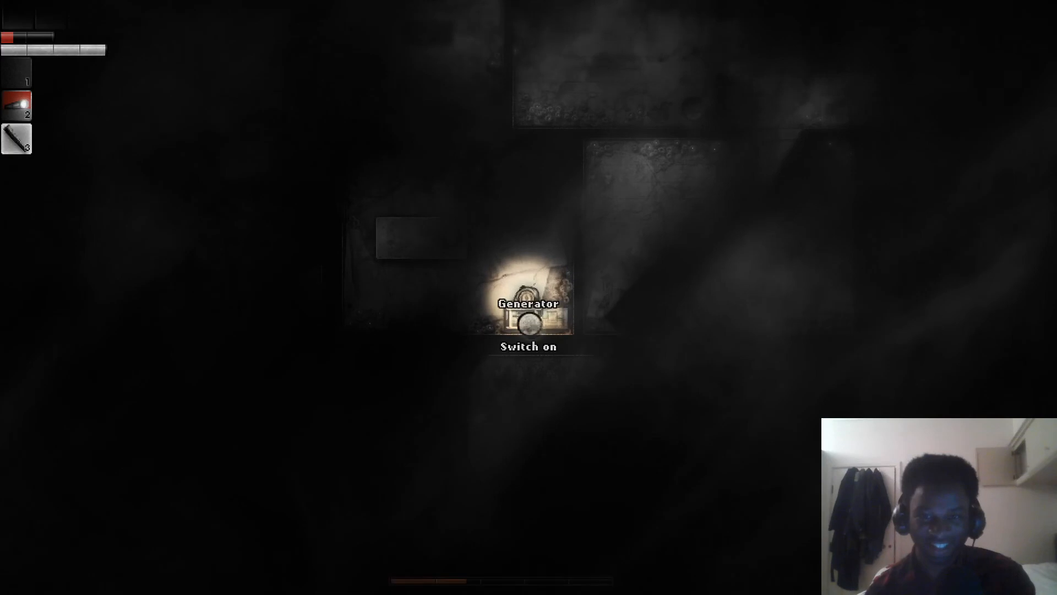
left_click(529, 323)
Explore the upper brick-floored room, then come back and open the wooden door.
key("w")
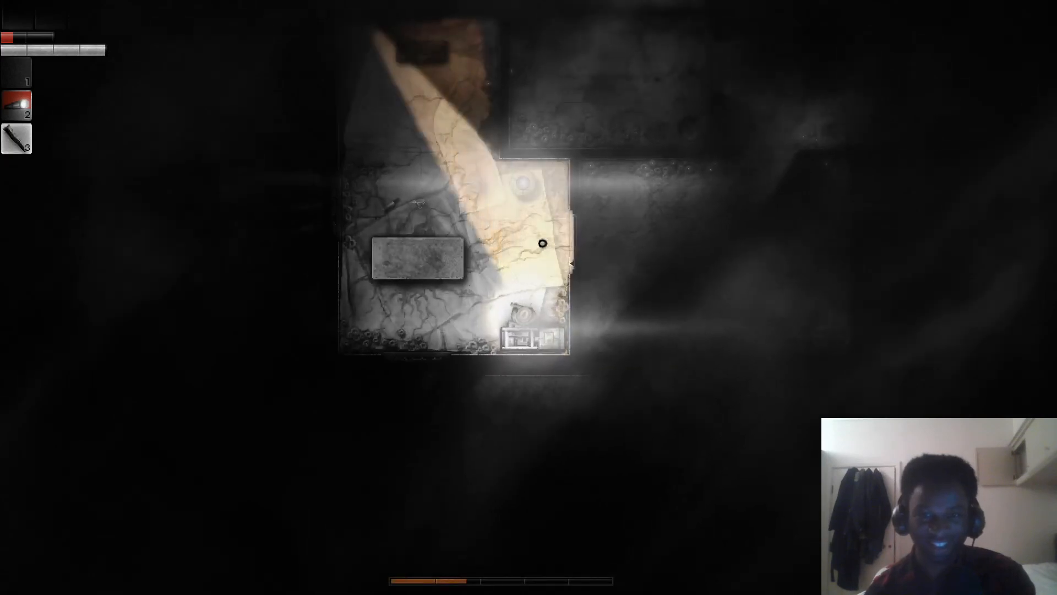
key("w")
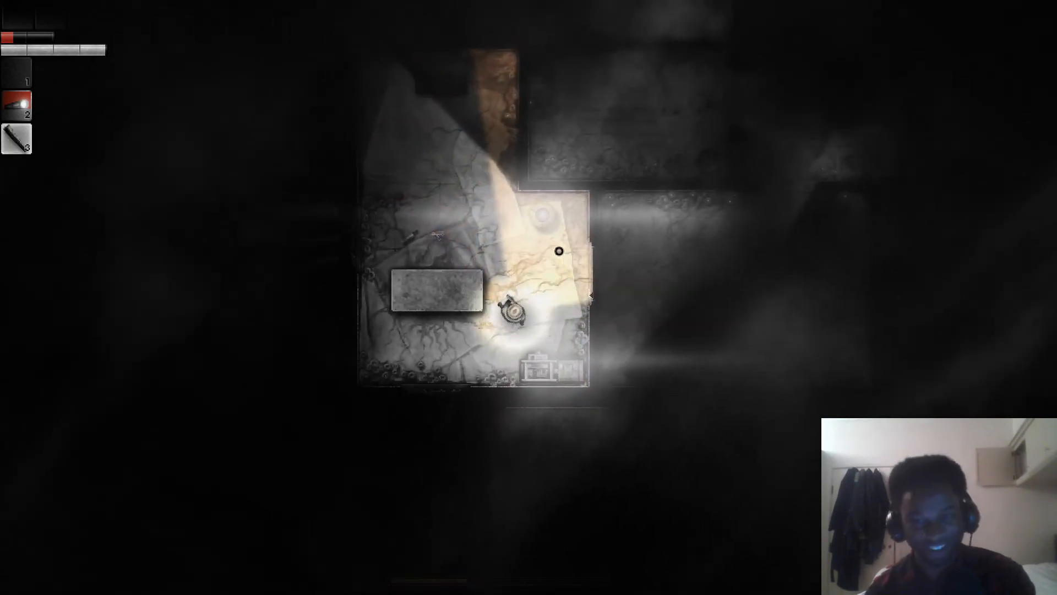
key("w")
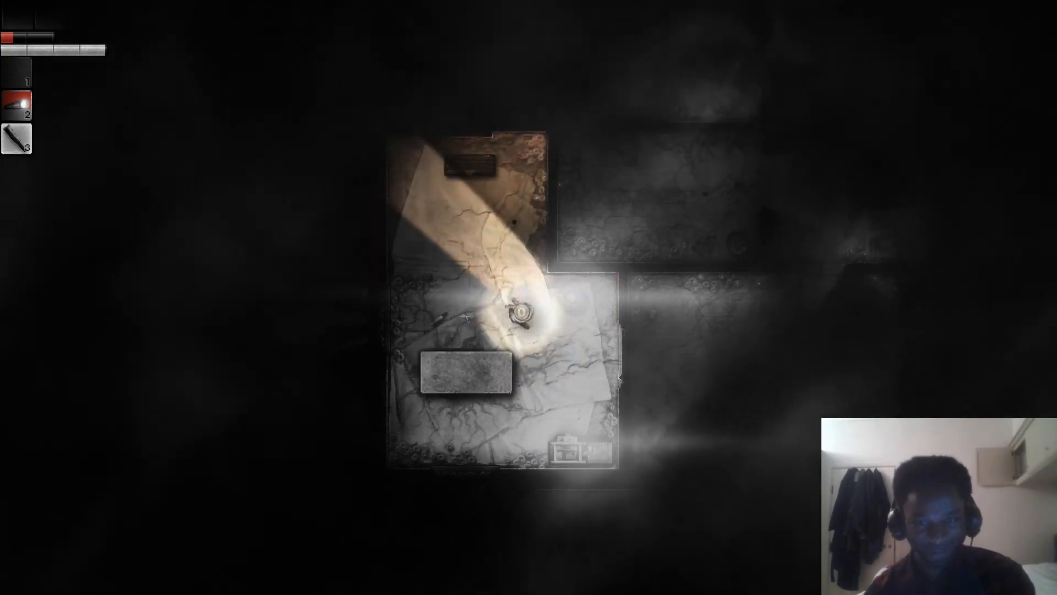
key("w")
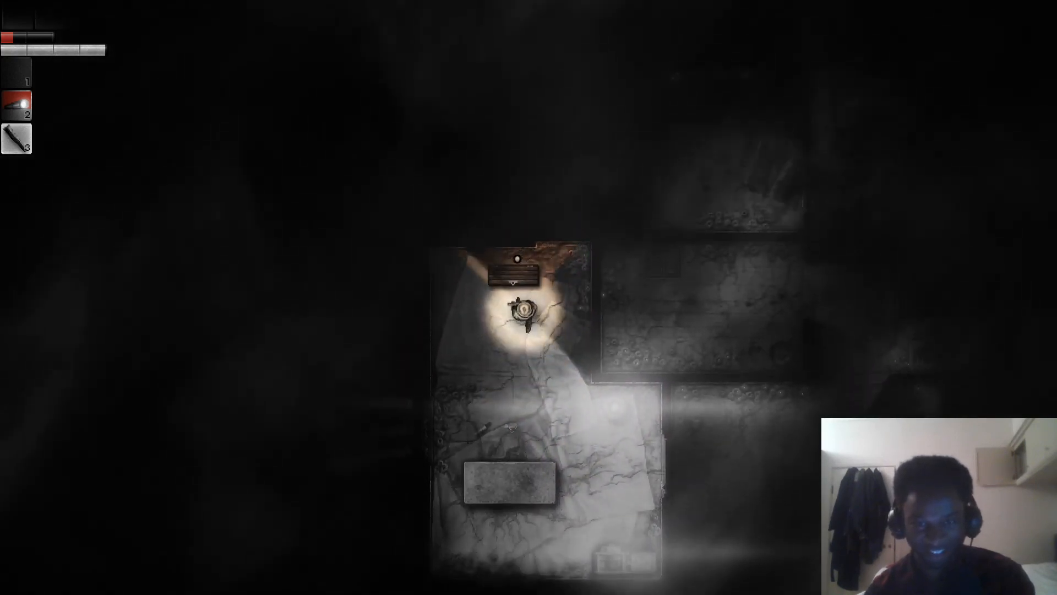
key("s")
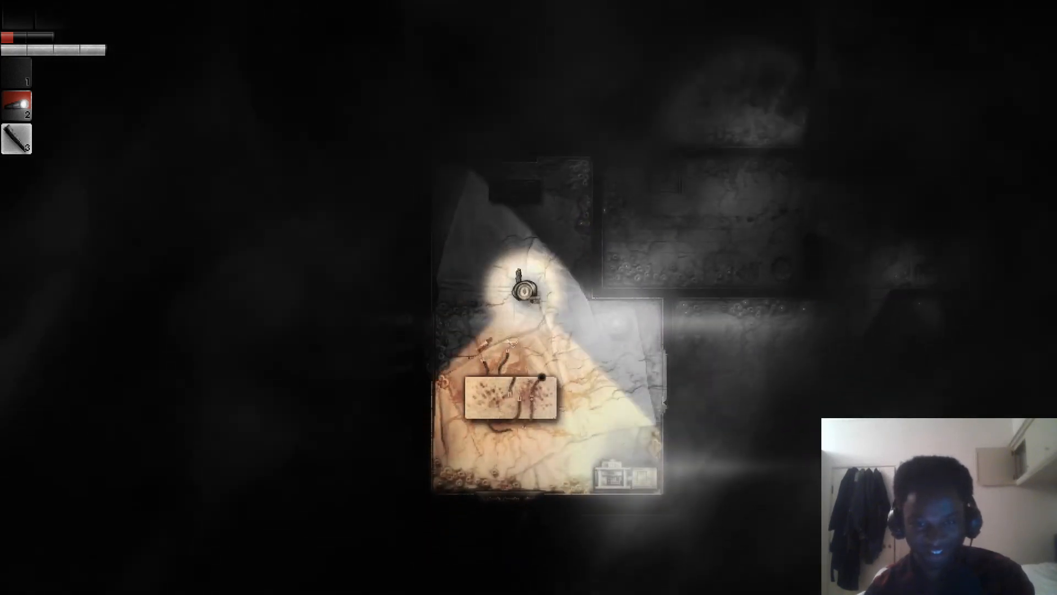
key("d")
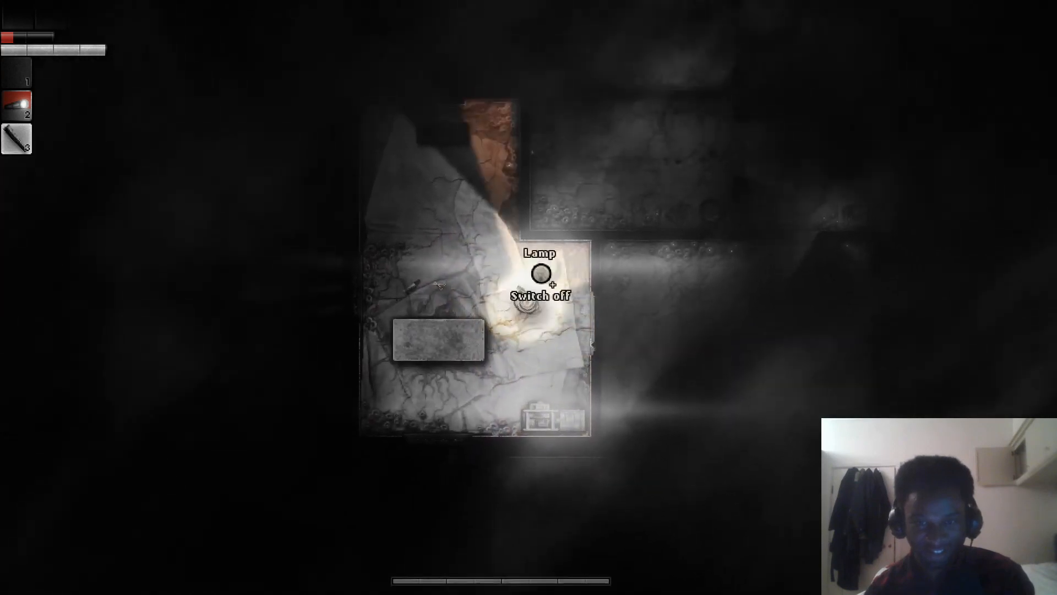
key("s")
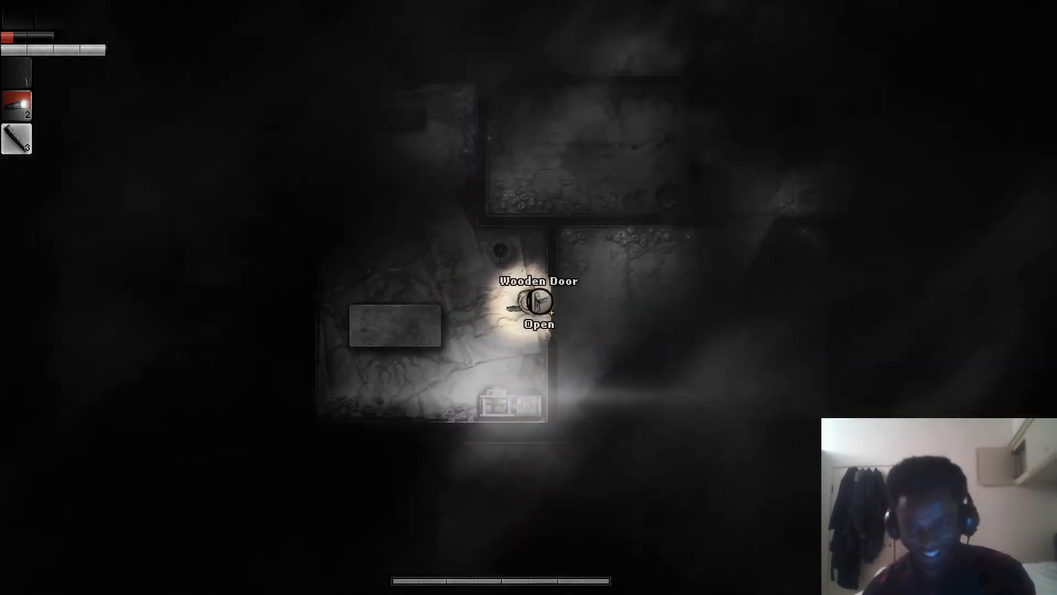
key("d")
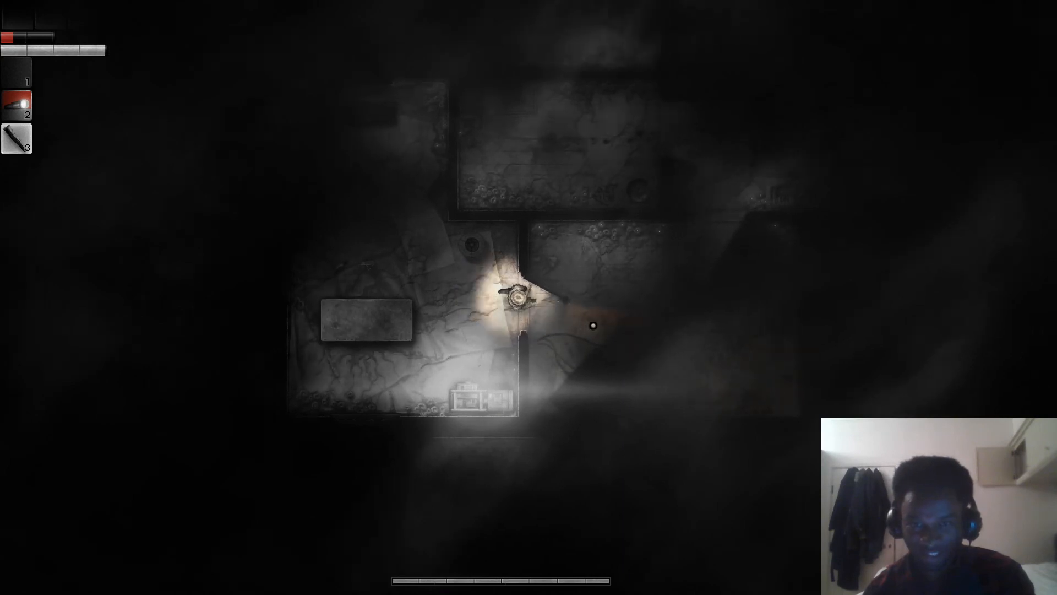
Cross the next room past the wardrobe and examine the corpse with dials for eyes.
key("d")
key("s")
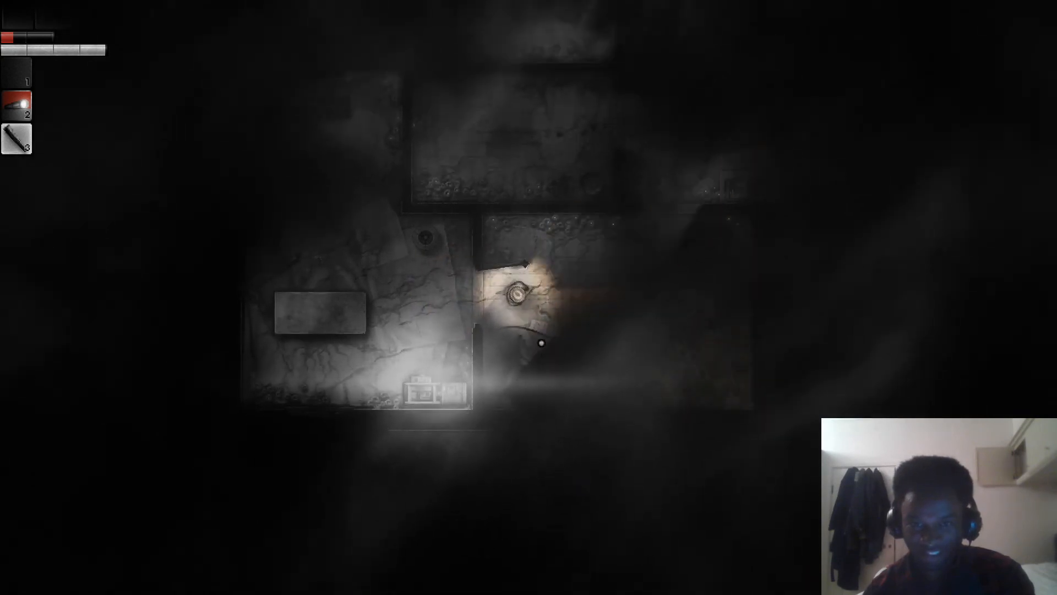
key("d")
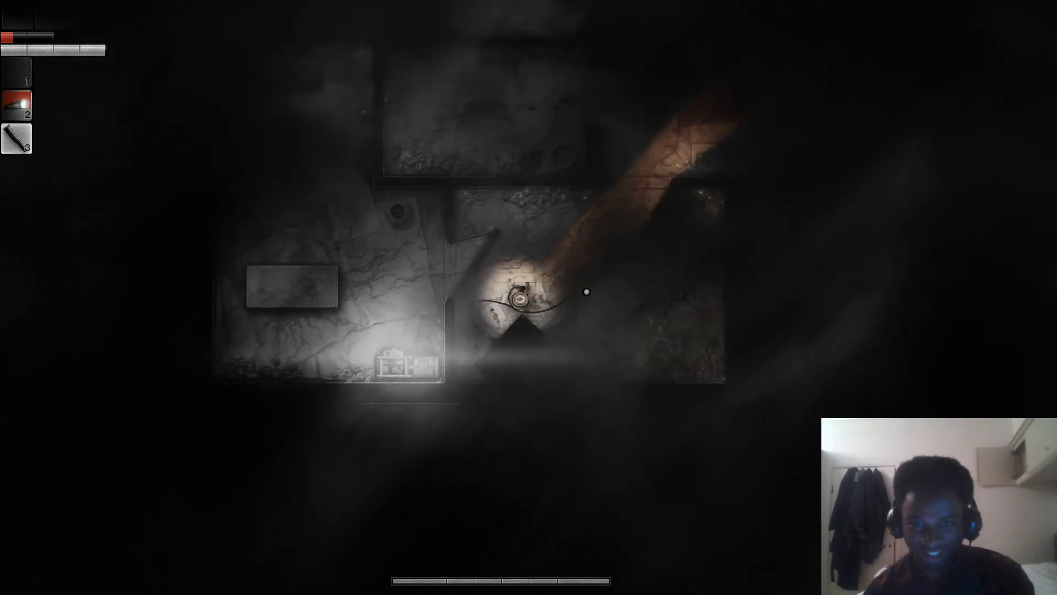
key("d")
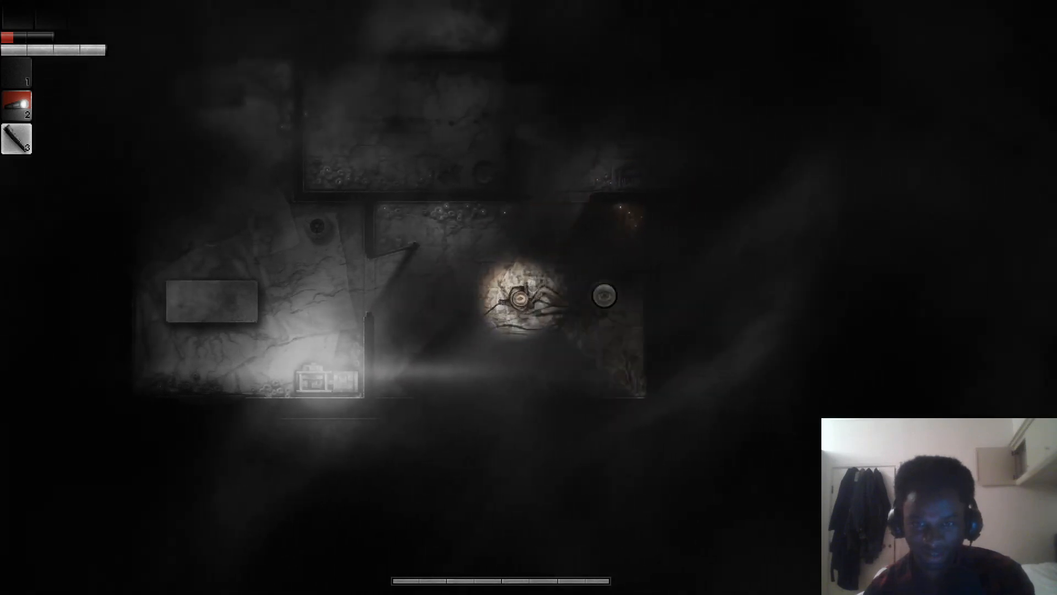
key("w")
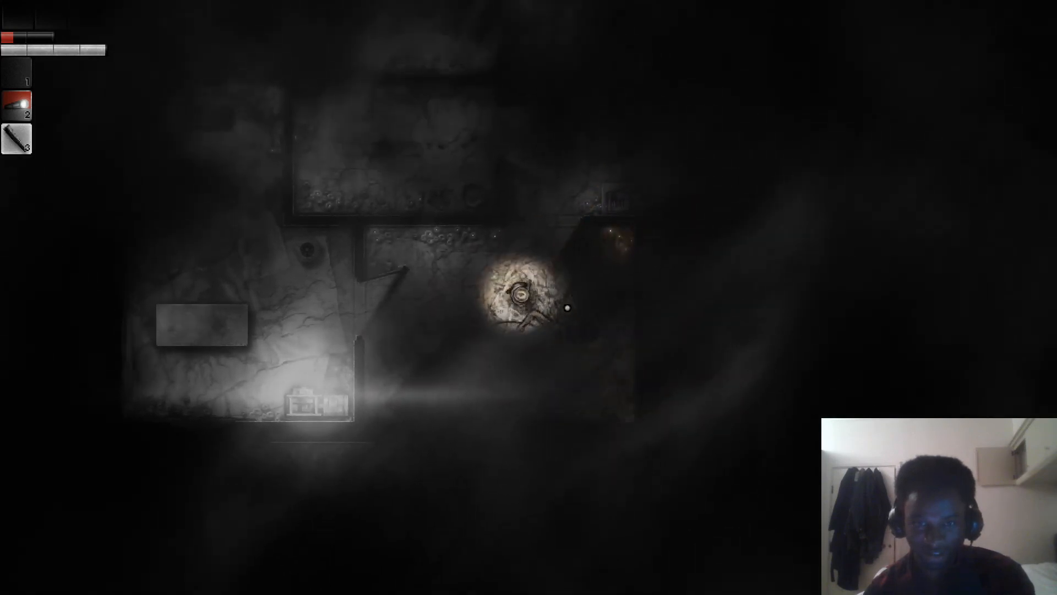
key("d")
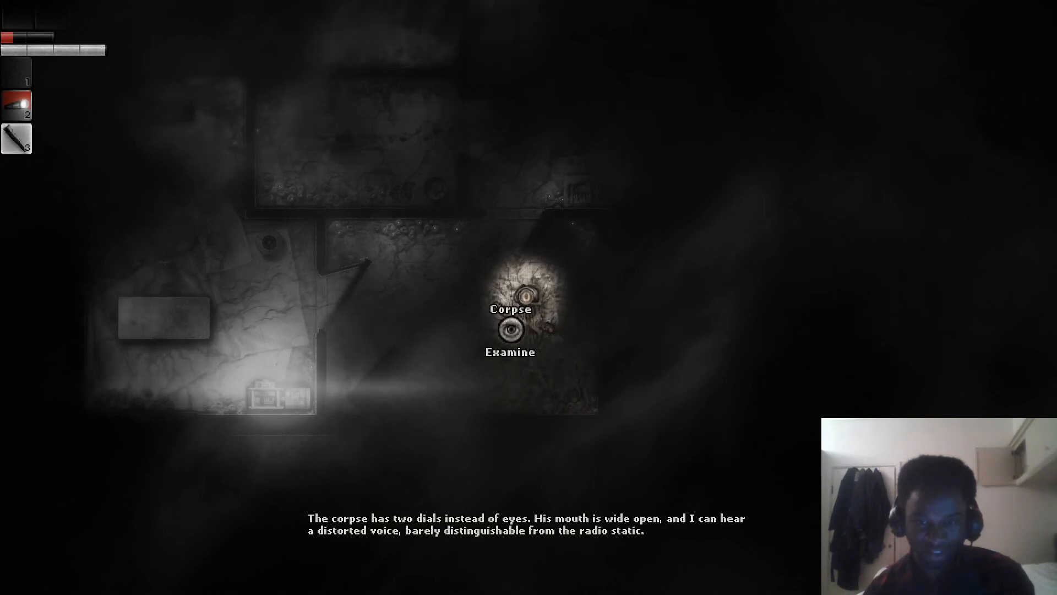
key("a")
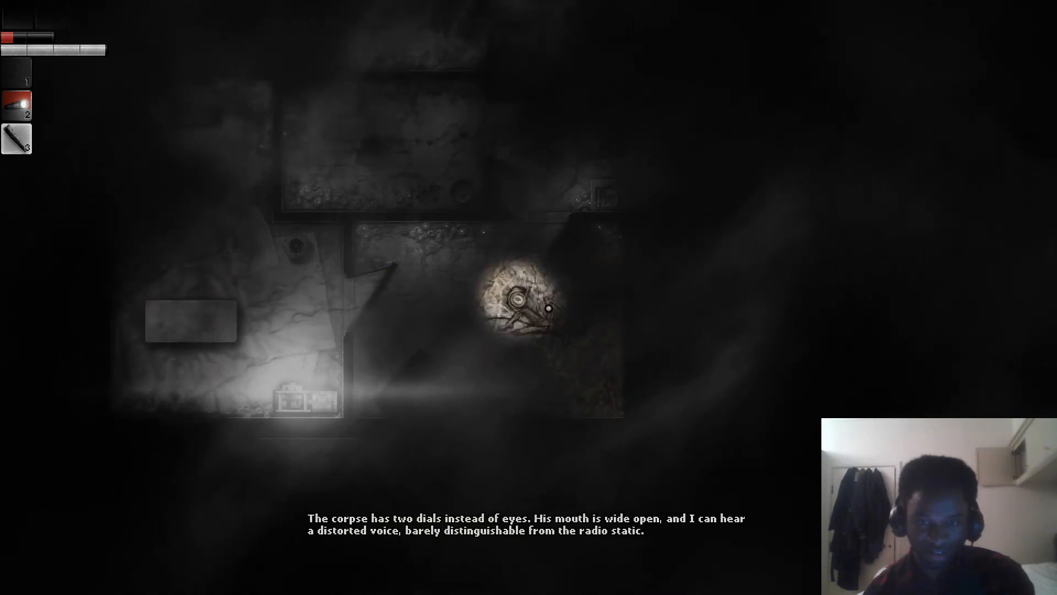
Try repairing the broken doorway, then return to the corpse to hear the code 4, 8, 9, 2.
key("s")
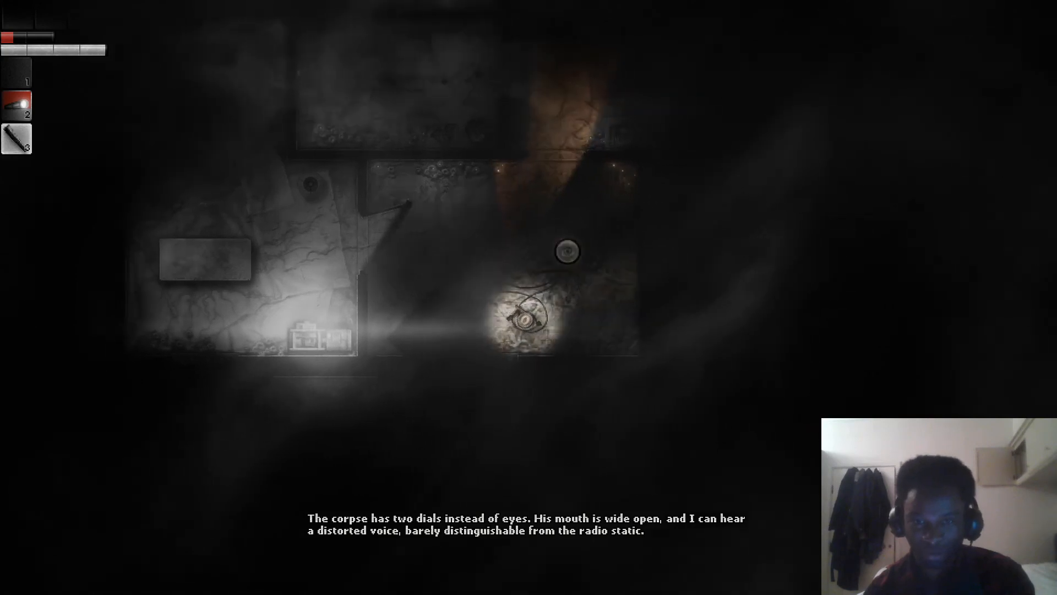
key("w")
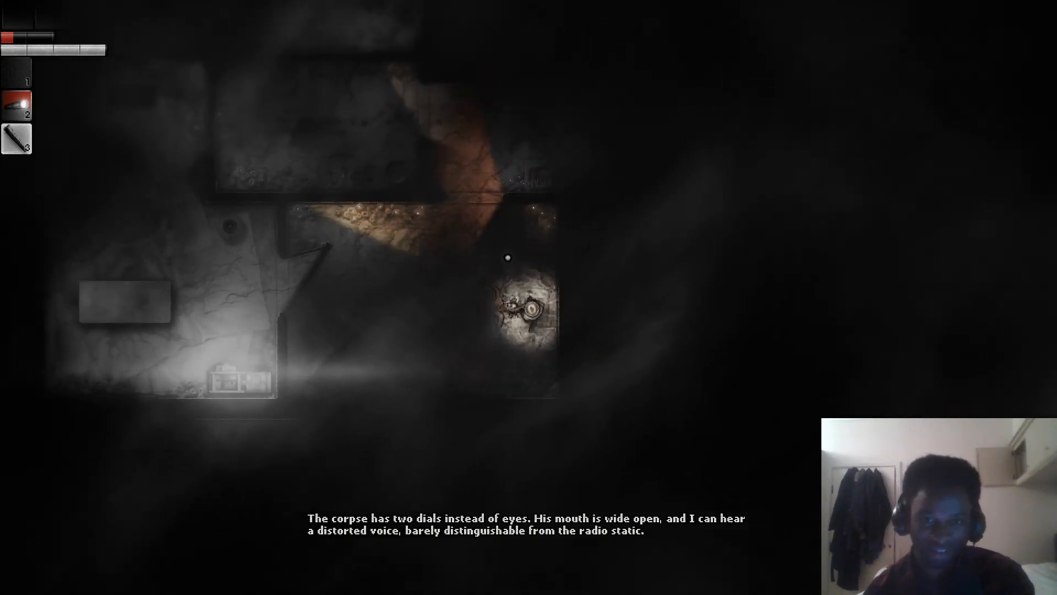
key("w")
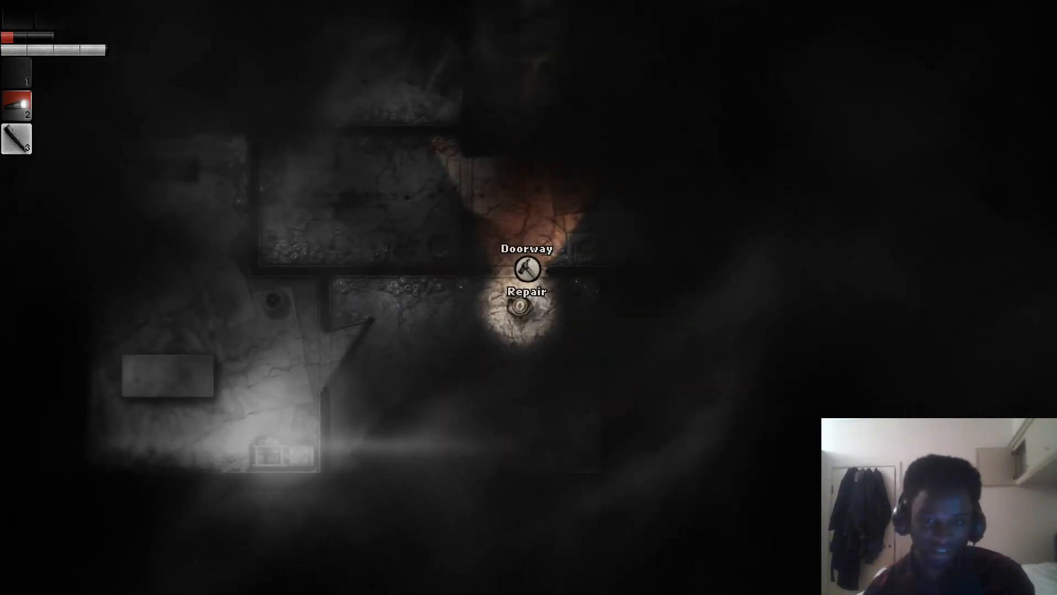
left_click(527, 268)
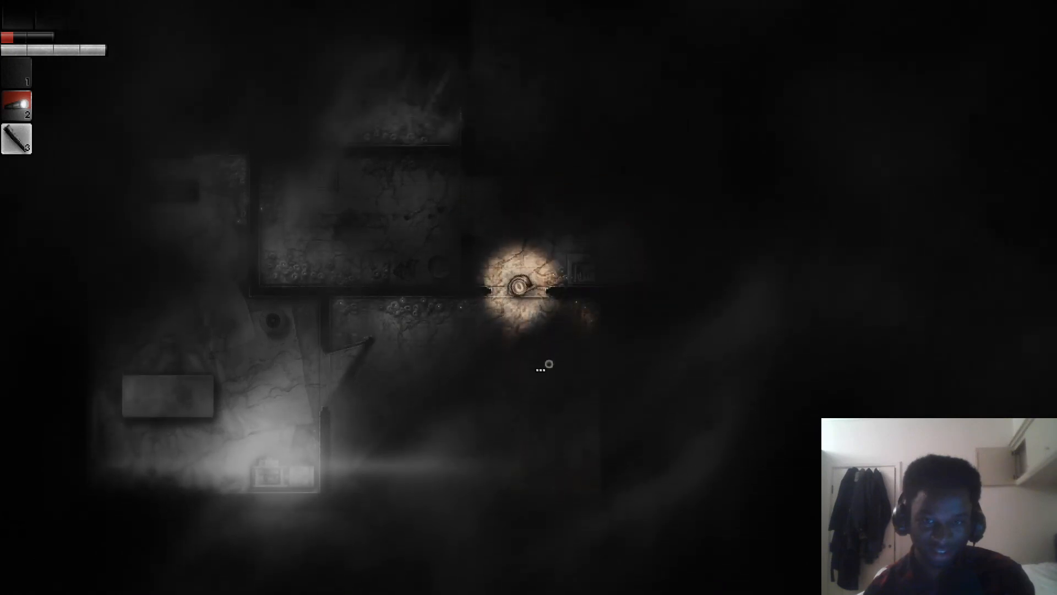
key("s")
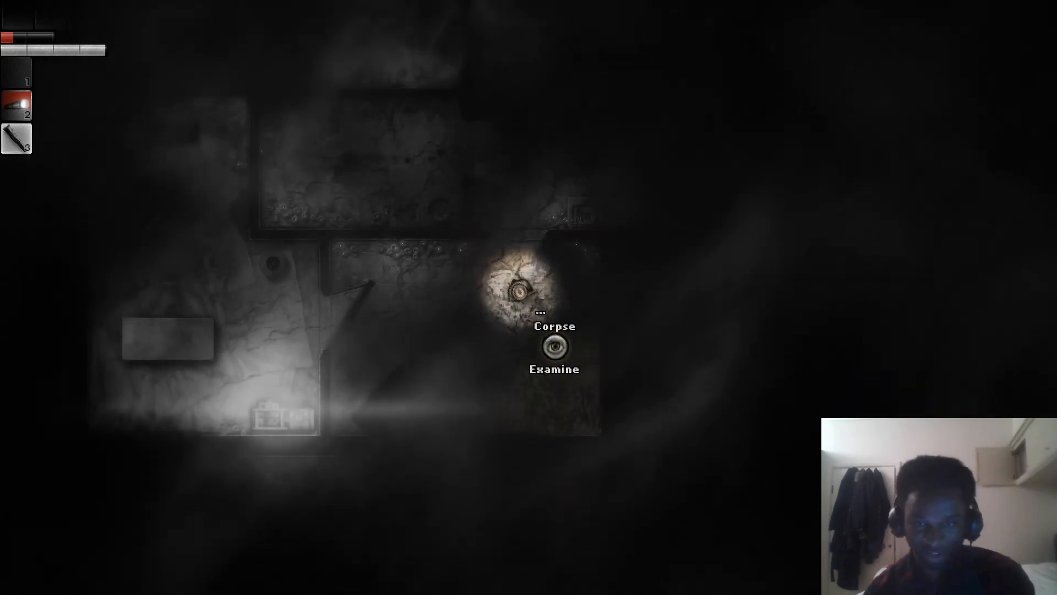
key("s")
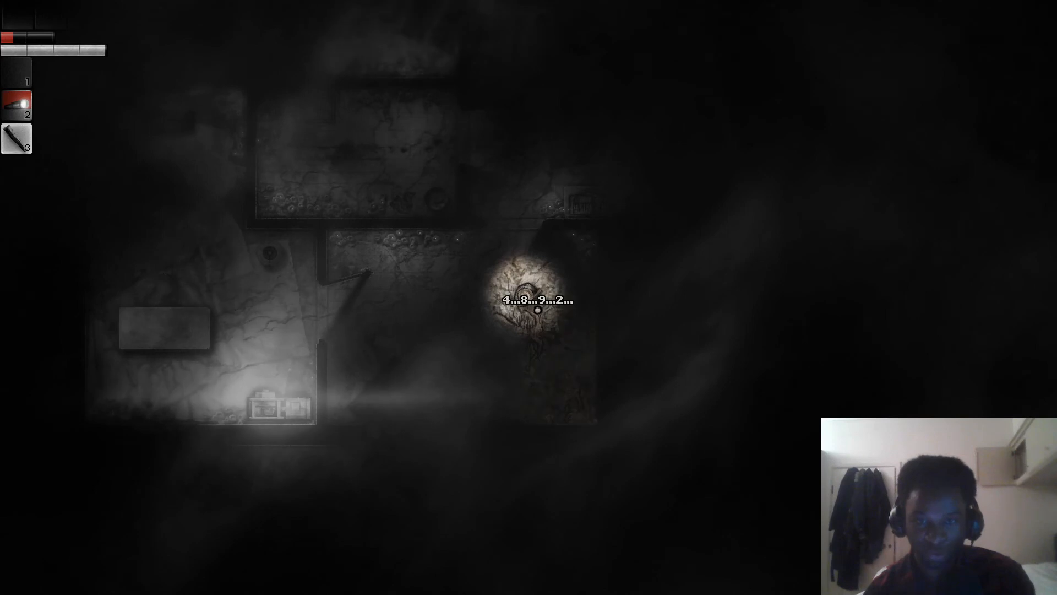
Walk up through the wooden door into the next room and switch on its lamp.
key("w")
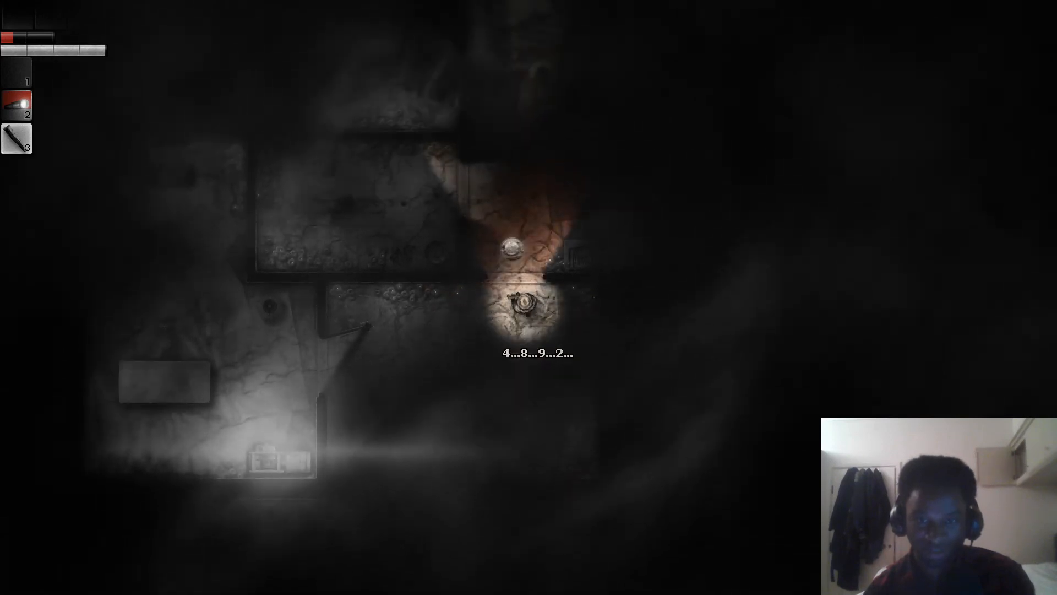
key("w")
key("e")
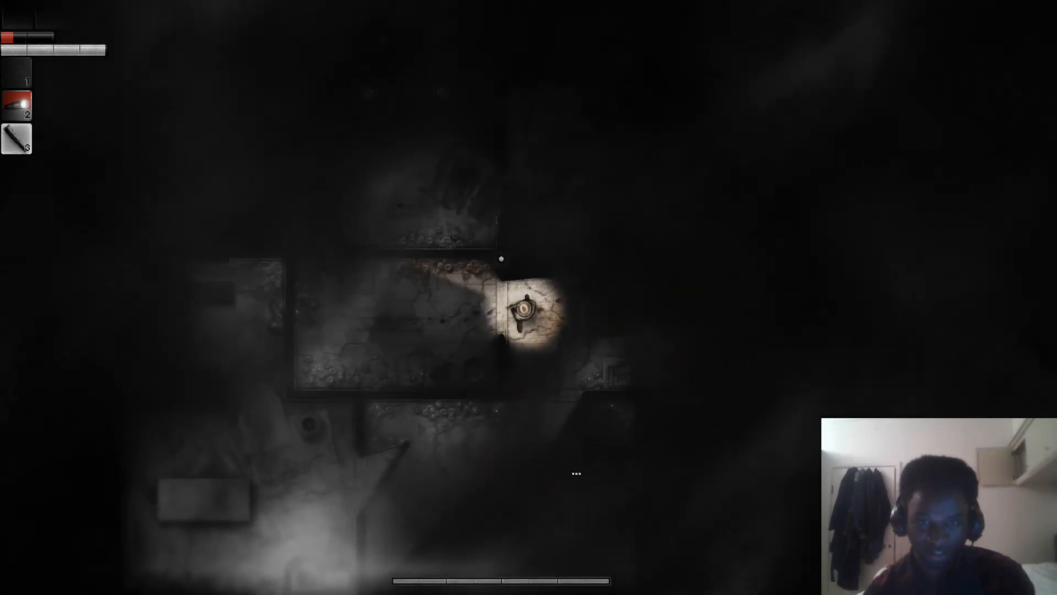
key("w")
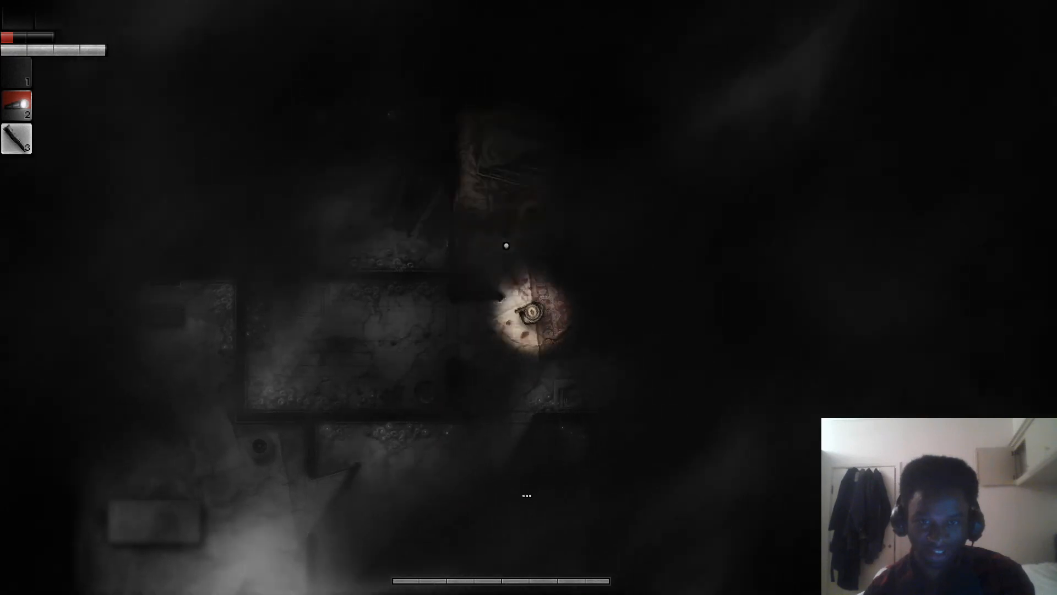
key("w")
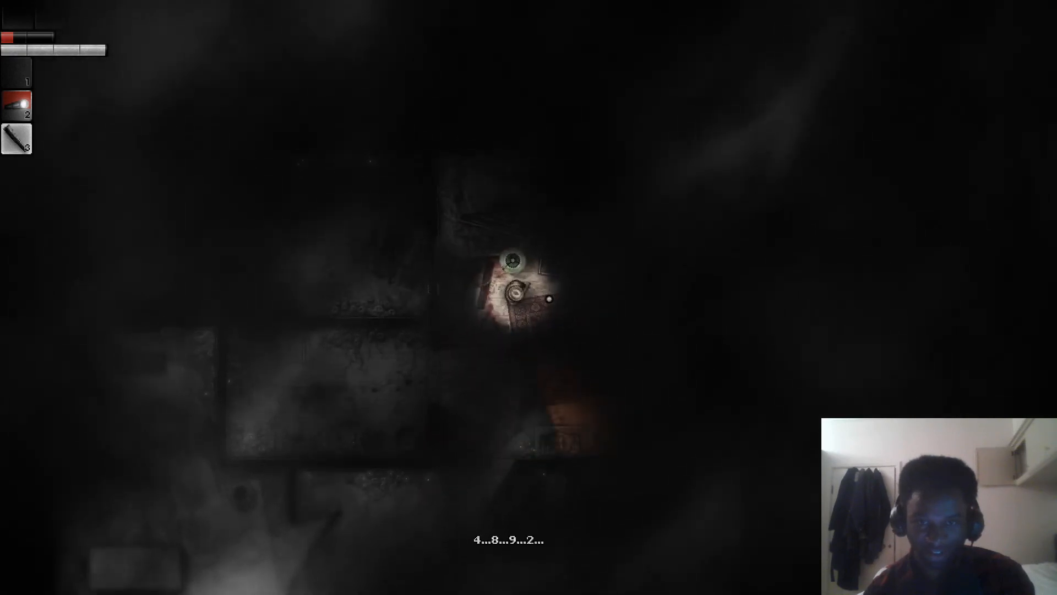
key("e")
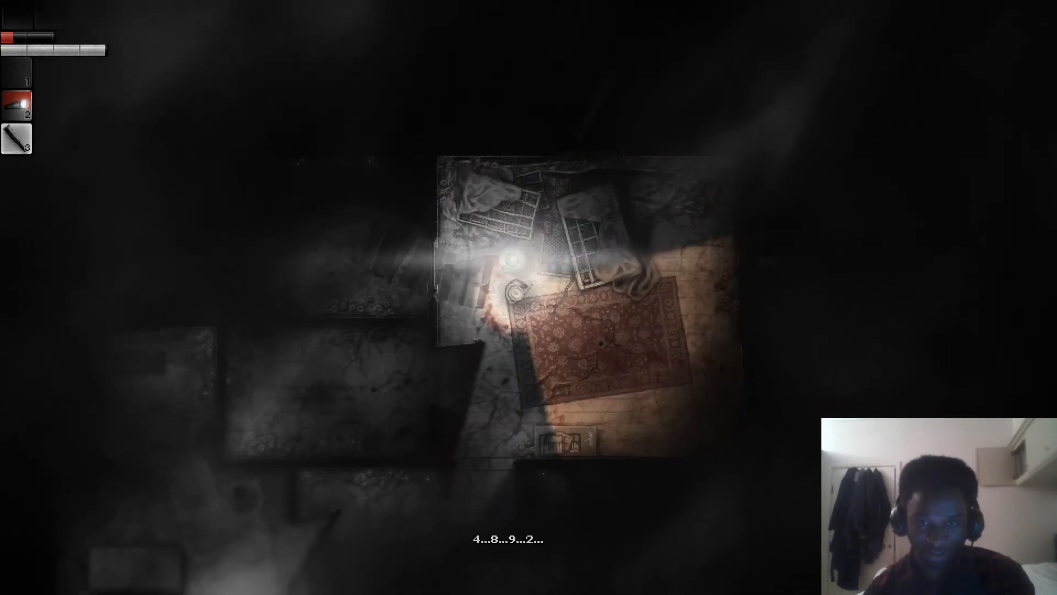
Enter the 4-8-9-2 combination on the wooden door's lock and open it.
key("a")
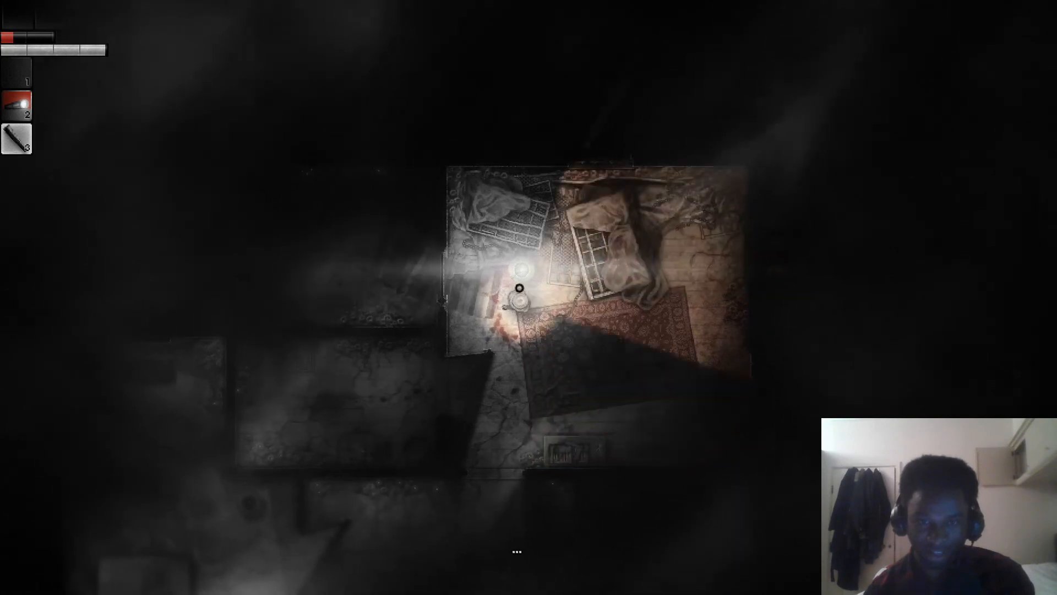
key("e")
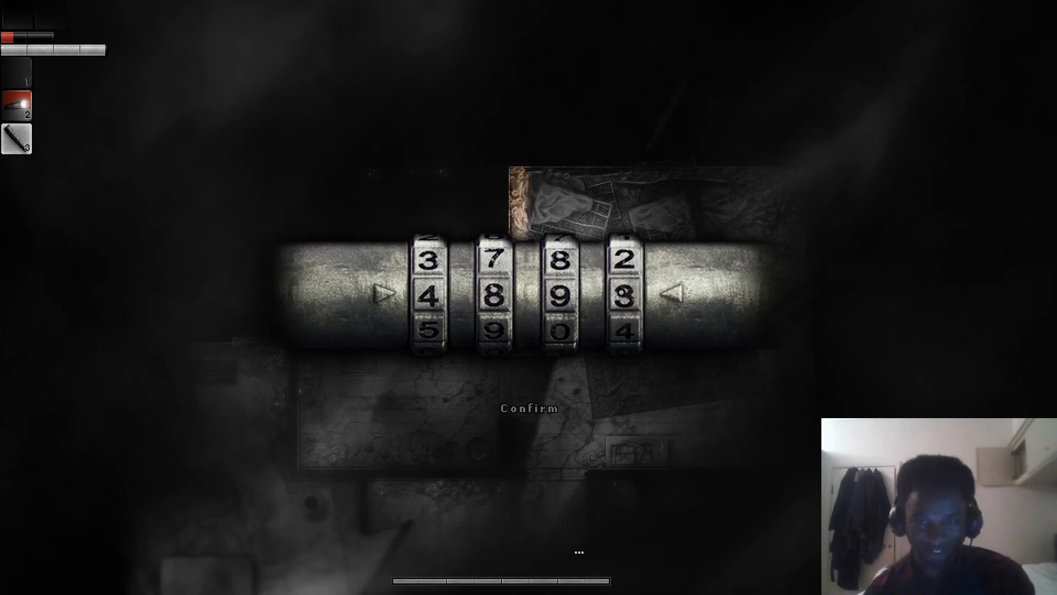
left_click(540, 407)
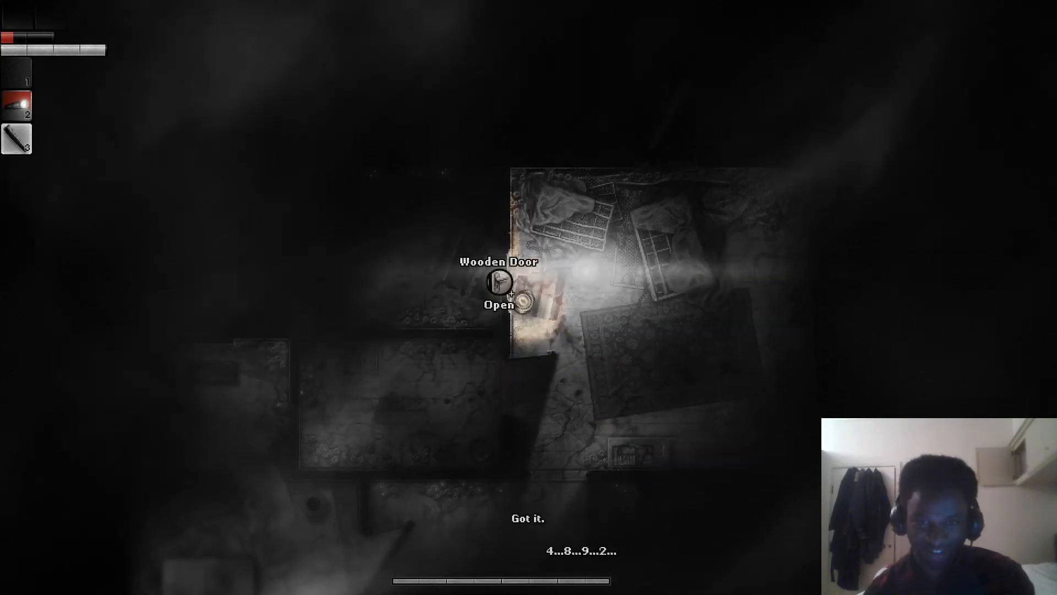
left_click(500, 279)
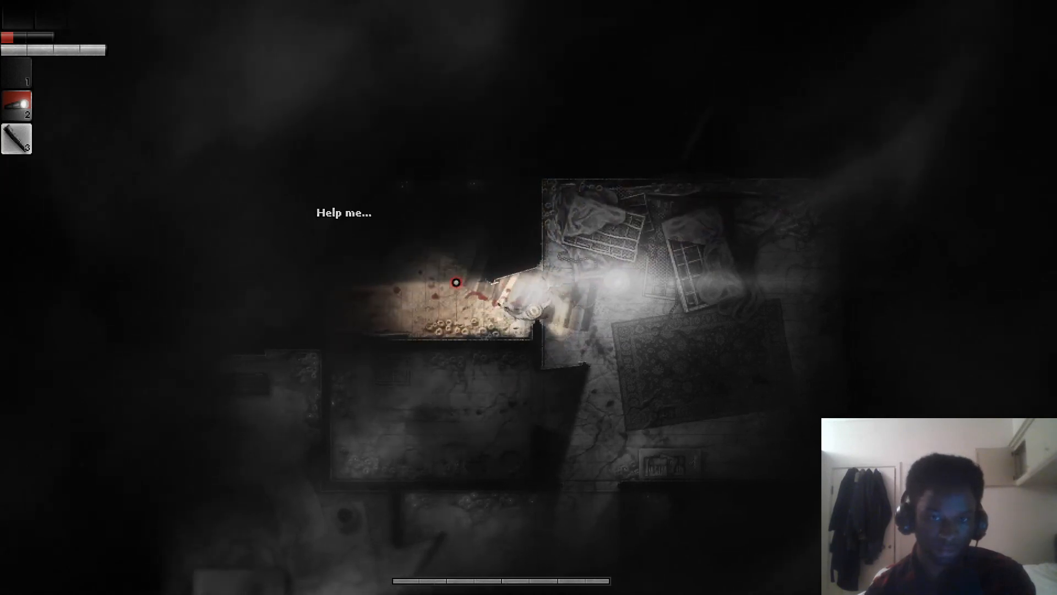
Walk left into the dark room toward the 'Help me...' voice and search the body.
key("a")
key("a")
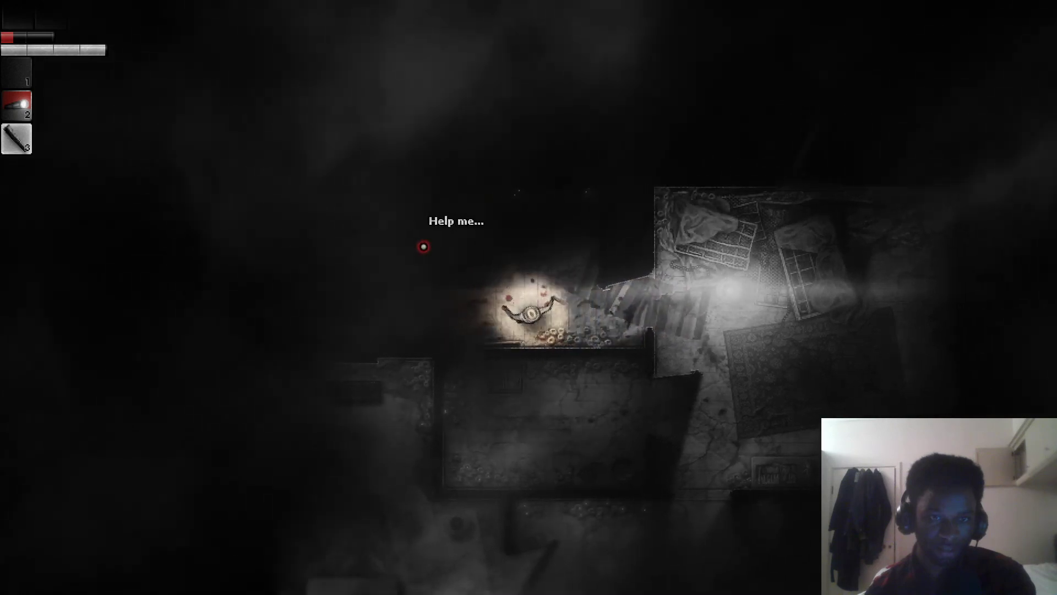
key("a")
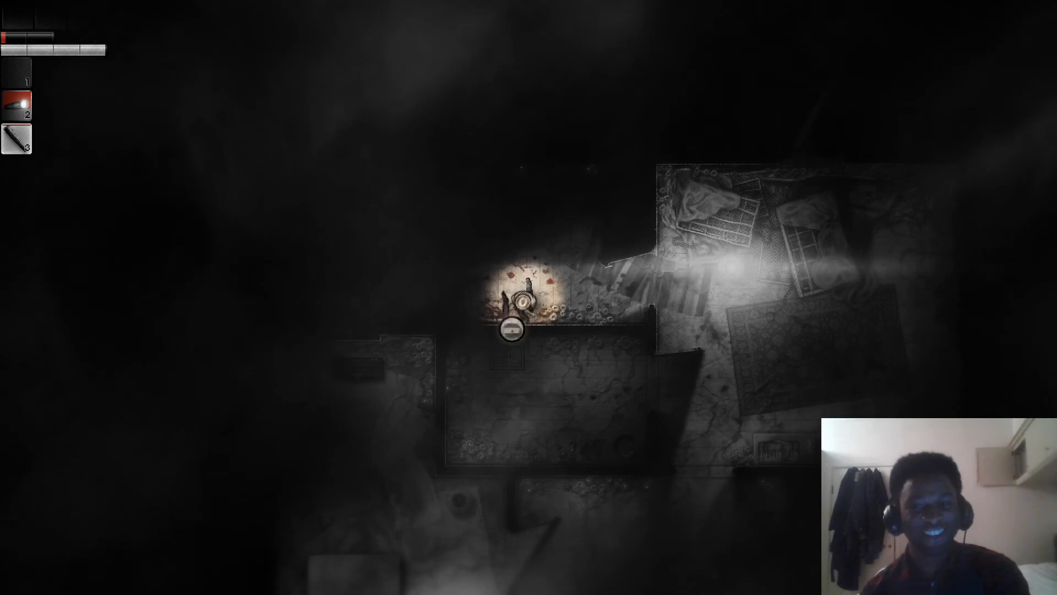
left_click(514, 307)
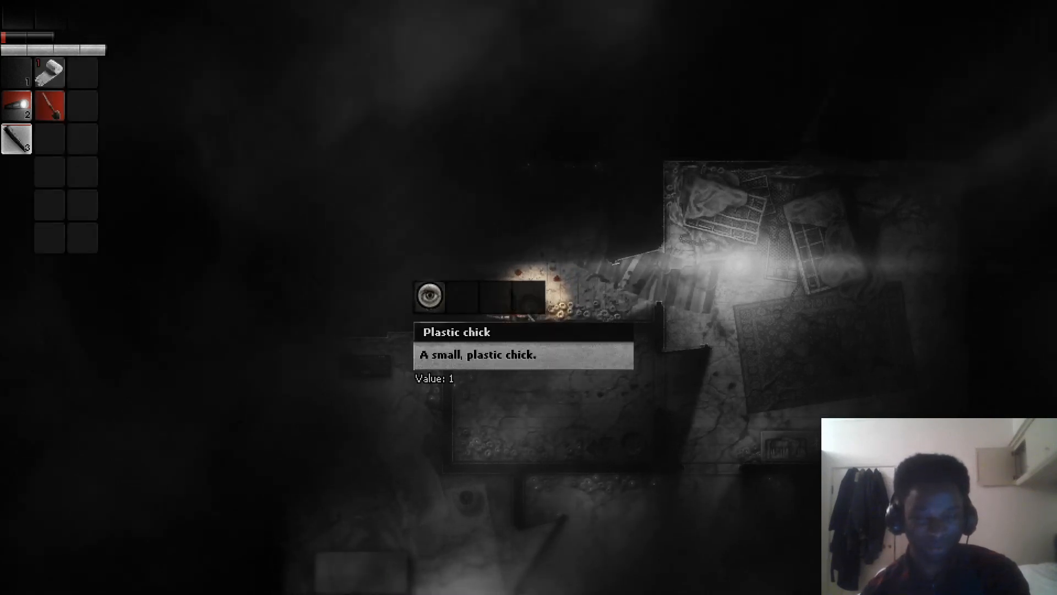
Take the plastic chick from the dead man and close the loot and inventory views.
left_click(429, 294)
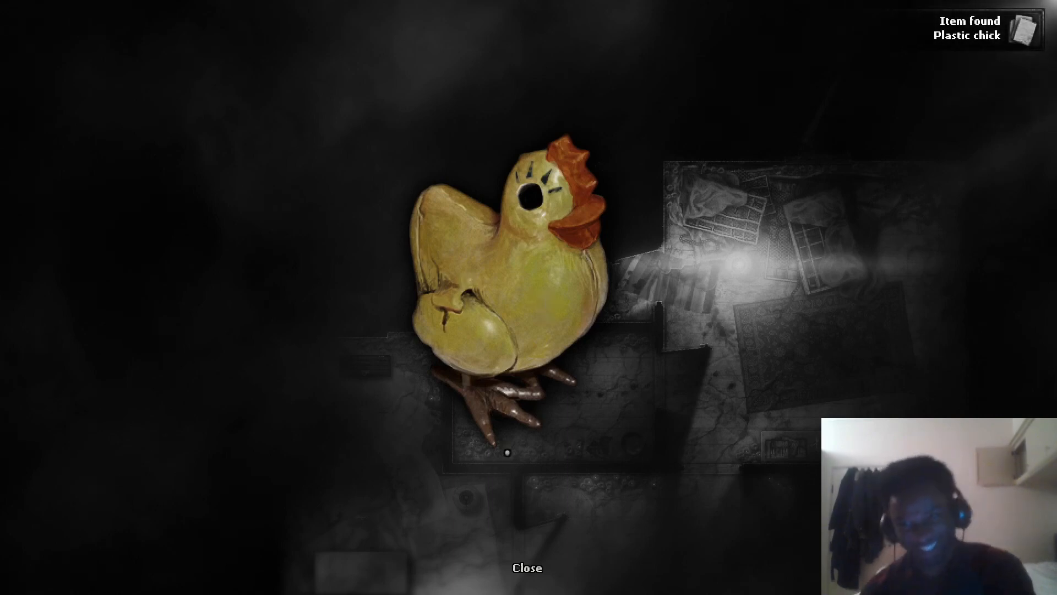
left_click(527, 567)
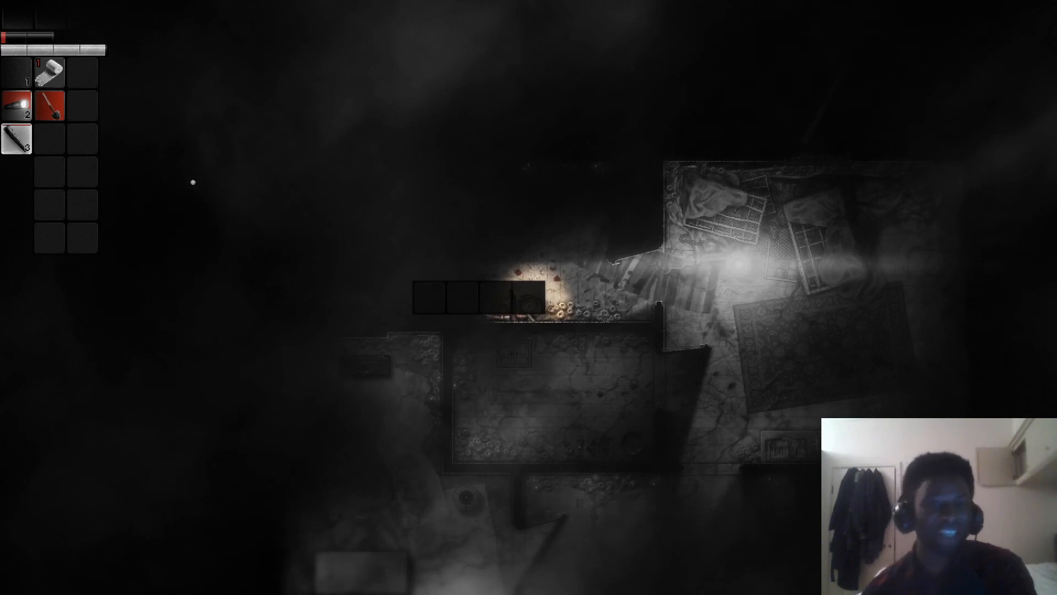
key("Tab")
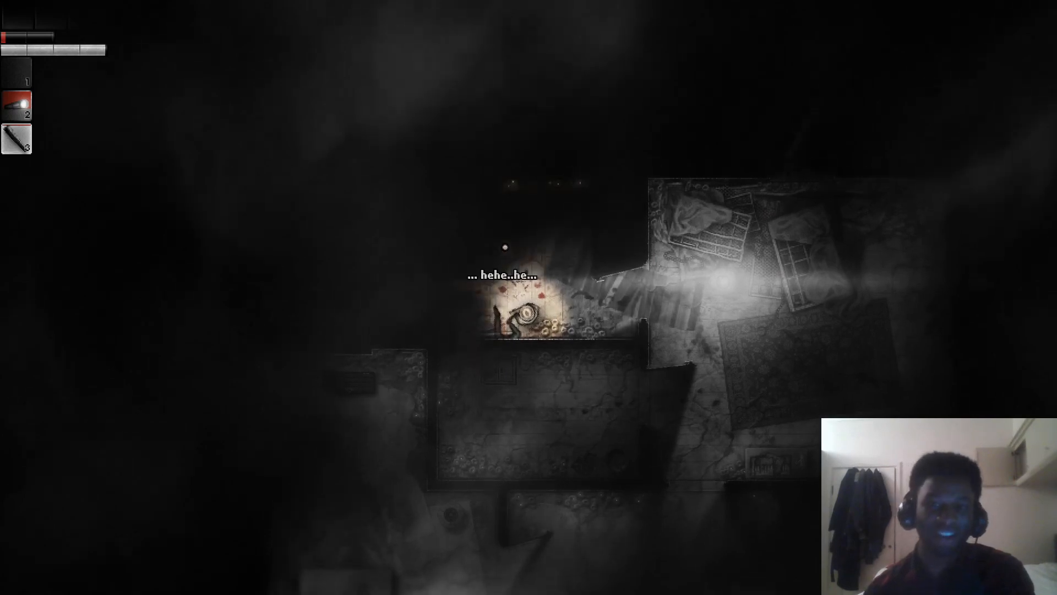
Walk around the lit room while the voice taunts until the root-overgrown house appears.
key("w")
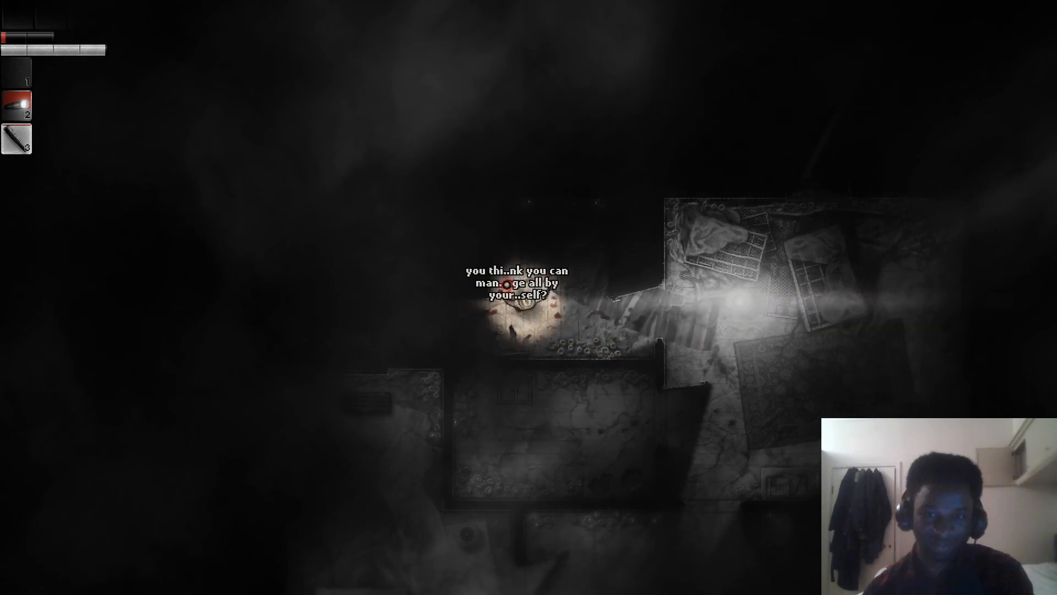
key("a")
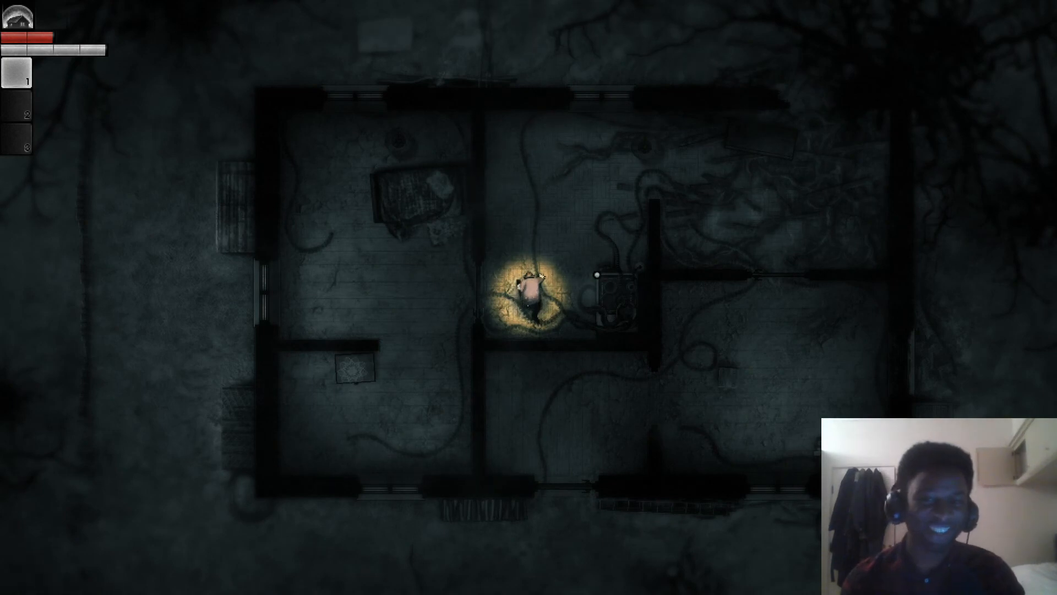
right_click(528, 247)
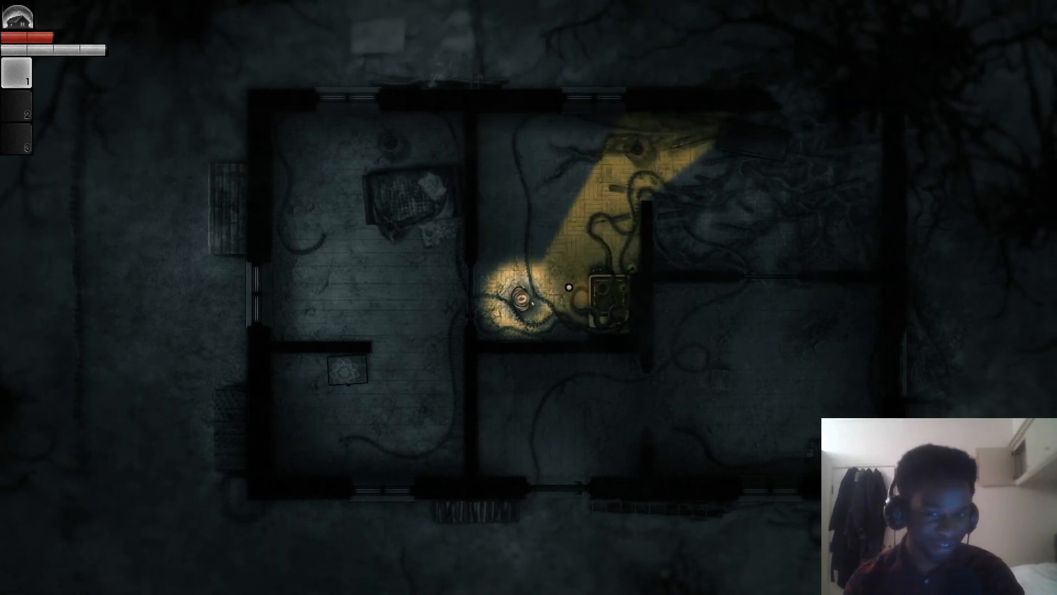
right_click(506, 316)
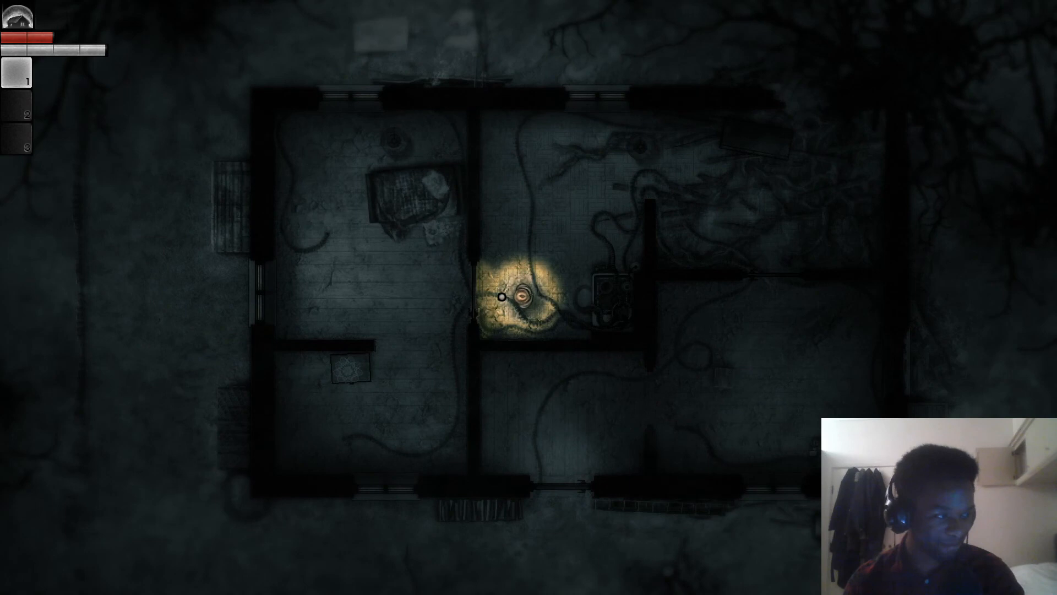
right_click(507, 295)
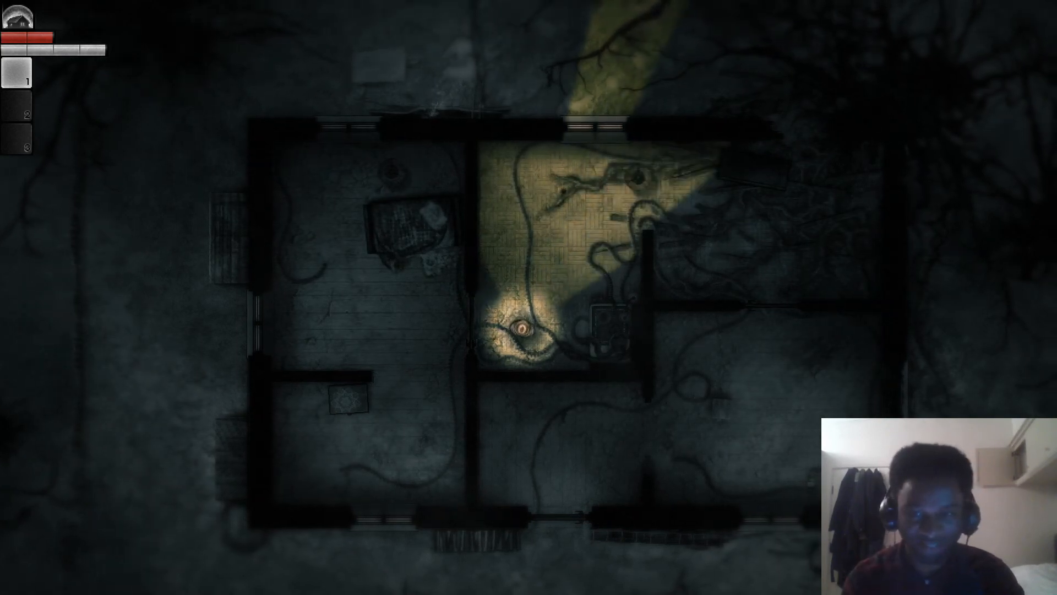
key("d")
left_click(611, 330)
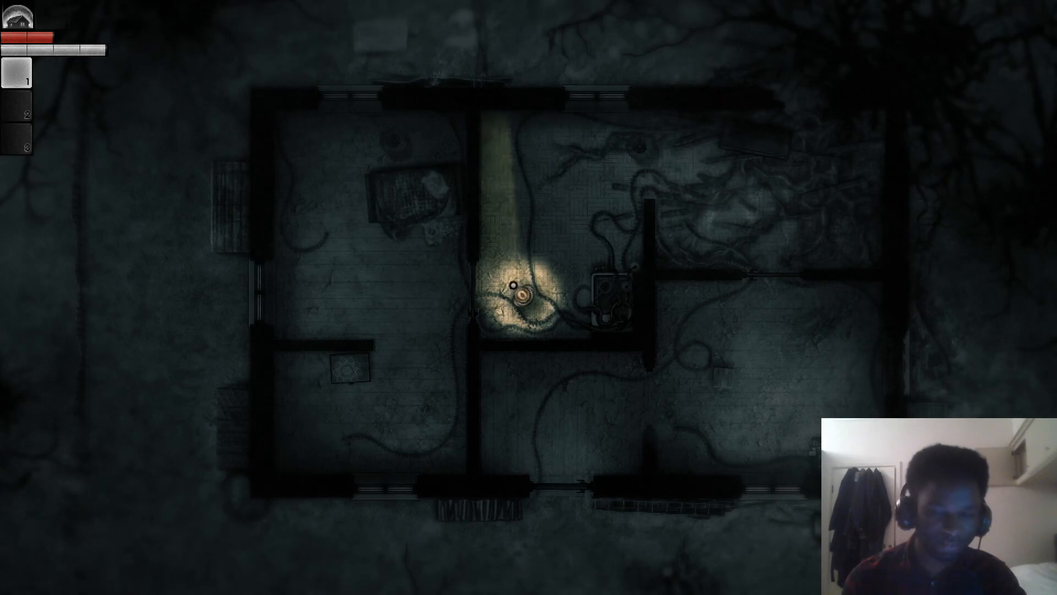
Pause the game after examining the oven in the root-covered house.
key("Escape")
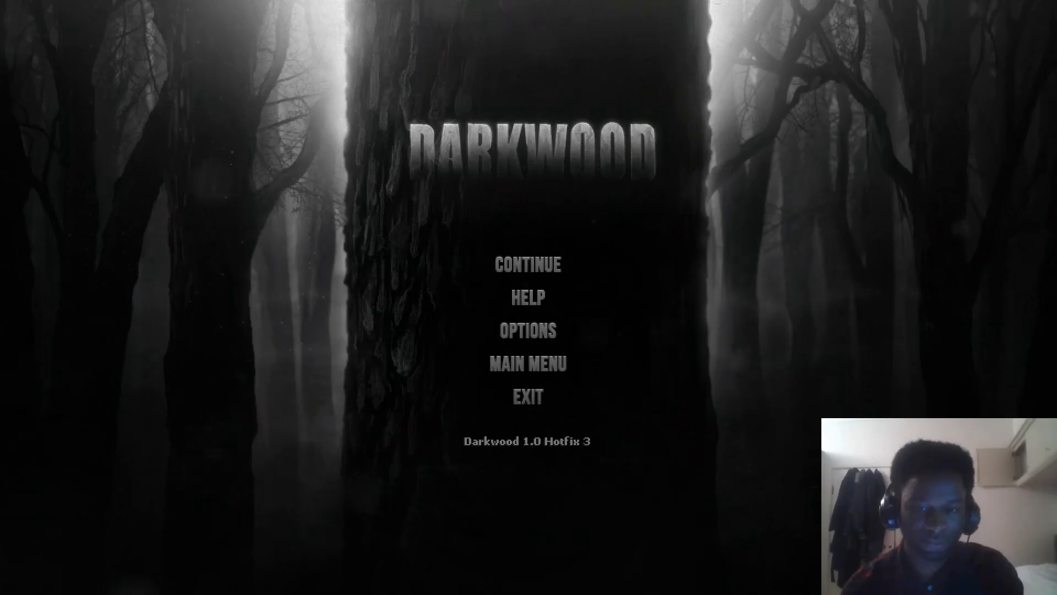